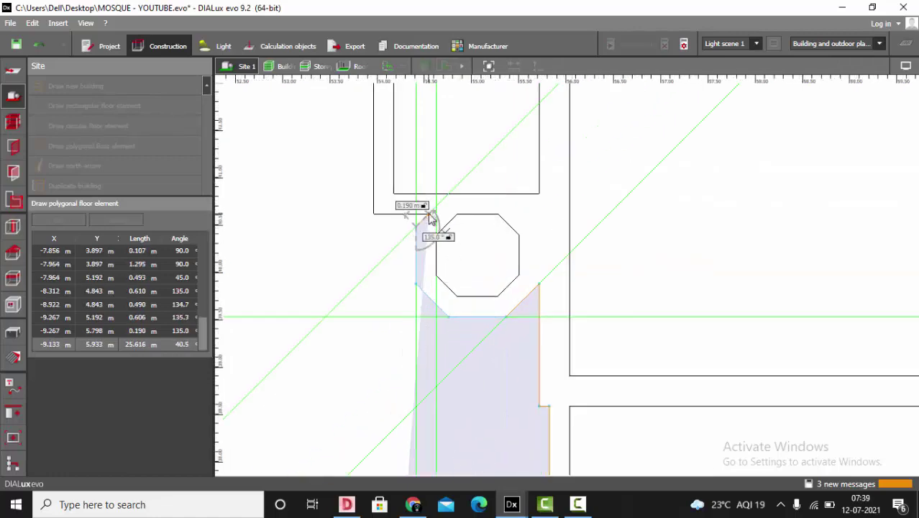
# Step: Continue the floor element polygon around the 6.143 m left wing and along the stepped upper wall to the arch's left base
pyautogui.click(394, 269)
pyautogui.scroll(-3, 426, 367)
pyautogui.scroll(1, 407, 164)
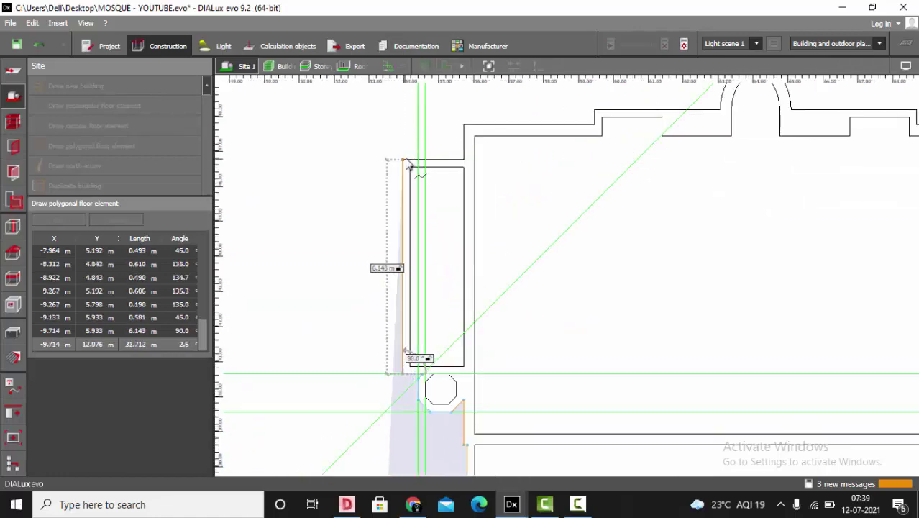
pyautogui.click(403, 160)
pyautogui.click(464, 160)
pyautogui.click(464, 125)
pyautogui.click(595, 125)
pyautogui.click(595, 110)
pyautogui.click(720, 110)
# Step: Trace the left half of the arch with short polygon segments from its base up to the apex
pyautogui.scroll(-2, 720, 110)
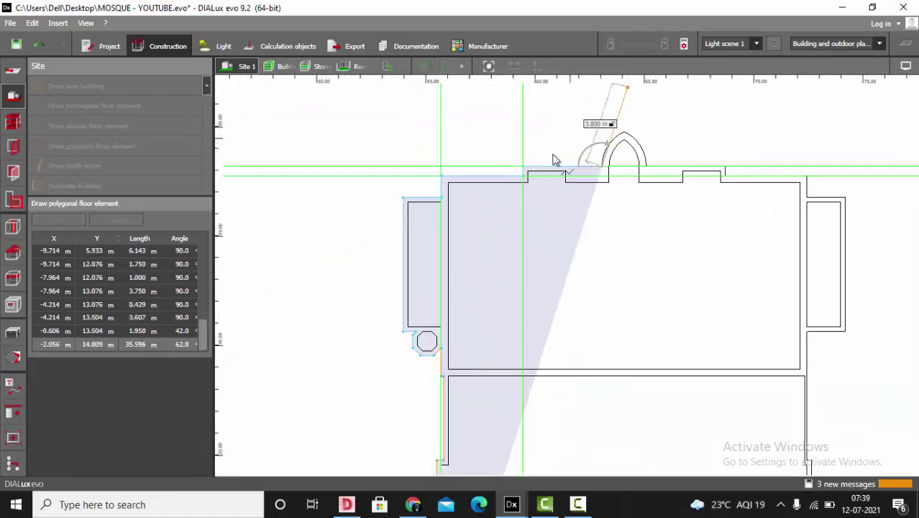
pyautogui.scroll(5, 623, 149)
pyautogui.click(499, 210)
pyautogui.click(509, 174)
pyautogui.click(520, 146)
pyautogui.click(530, 130)
pyautogui.click(541, 112)
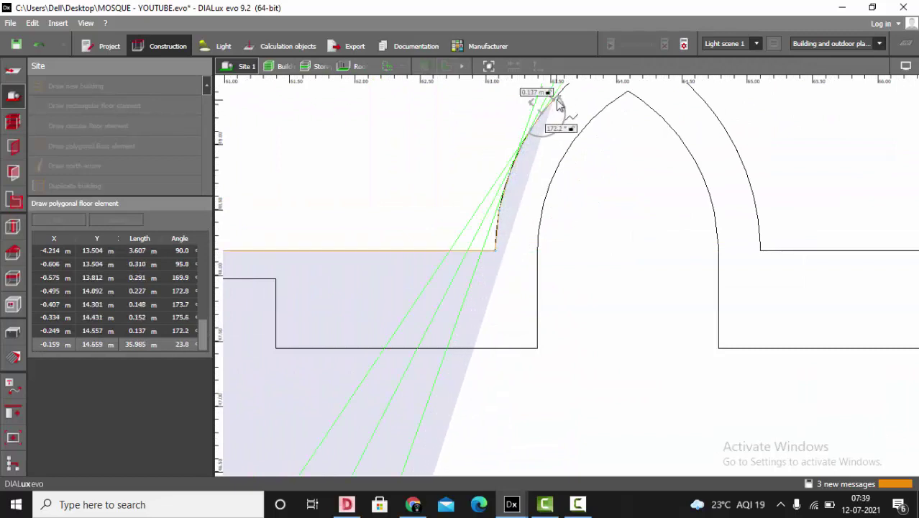
pyautogui.click(554, 99)
pyautogui.scroll(-1, 556, 101)
pyautogui.click(519, 189)
pyautogui.click(541, 173)
pyautogui.click(554, 165)
pyautogui.click(565, 160)
# Step: Trace the right half of the arch with short polygon segments from the apex down to its base
pyautogui.click(578, 172)
pyautogui.click(589, 178)
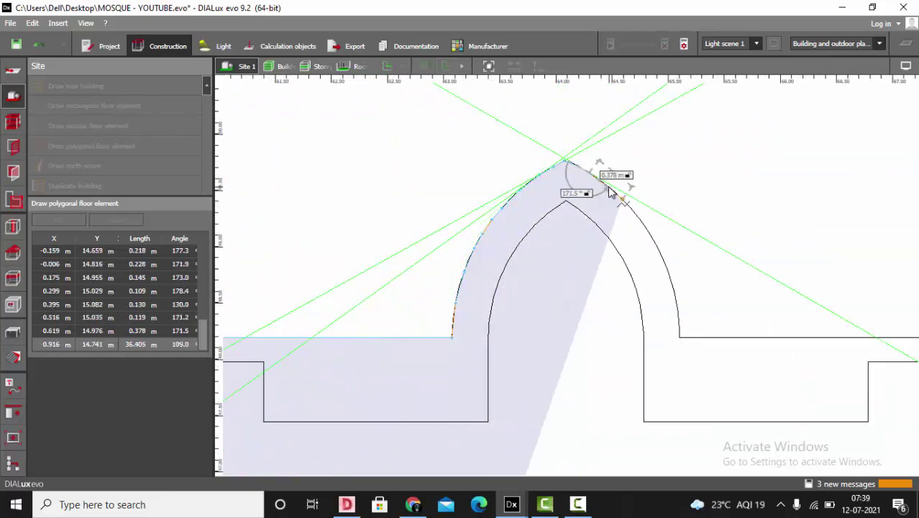
pyautogui.click(623, 206)
pyautogui.click(635, 220)
pyautogui.click(643, 232)
pyautogui.click(653, 246)
pyautogui.click(662, 259)
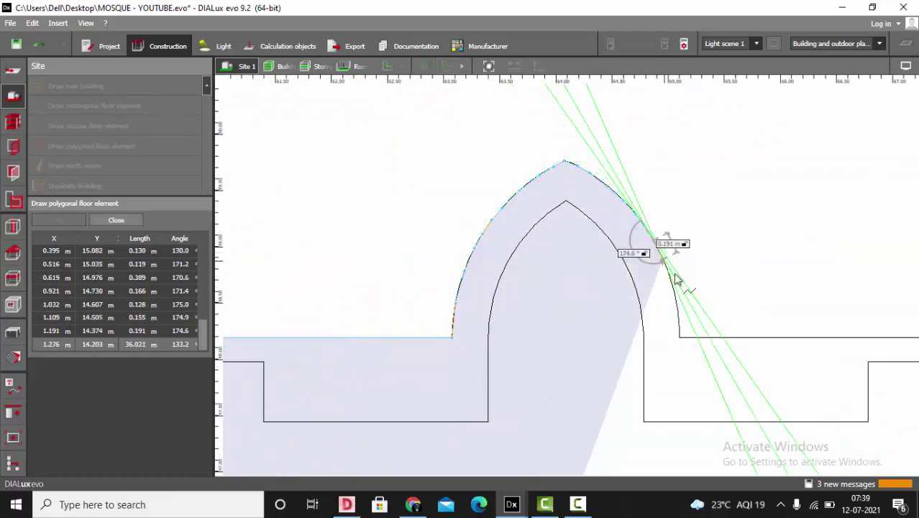
pyautogui.click(671, 281)
pyautogui.click(674, 297)
pyautogui.click(678, 312)
pyautogui.click(678, 322)
pyautogui.click(679, 332)
pyautogui.click(680, 338)
# Step: Extend the polygon along the stepped upper wall right of the arch to the right wing's upper outer corner
pyautogui.scroll(-3, 468, 221)
pyautogui.click(765, 277)
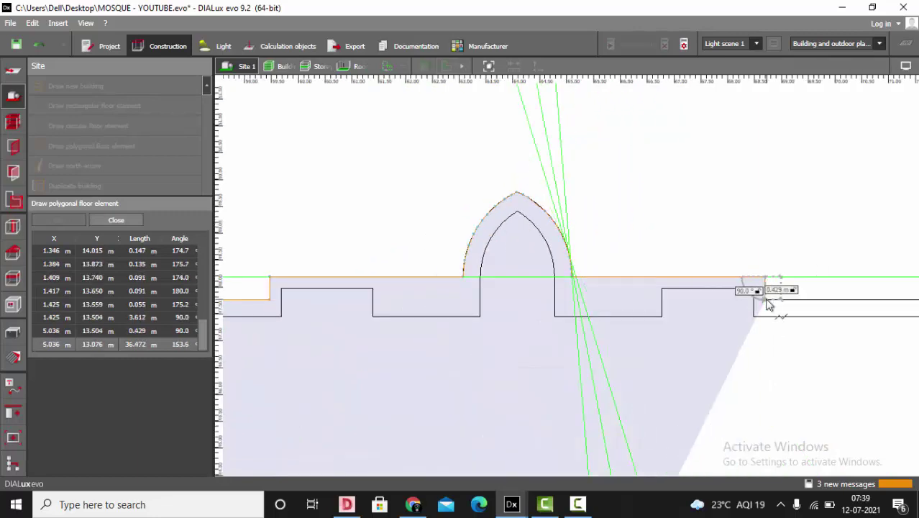
pyautogui.click(765, 299)
pyautogui.scroll(-2, 487, 157)
pyautogui.click(790, 249)
pyautogui.click(790, 283)
pyautogui.scroll(-3, 617, 105)
pyautogui.click(740, 198)
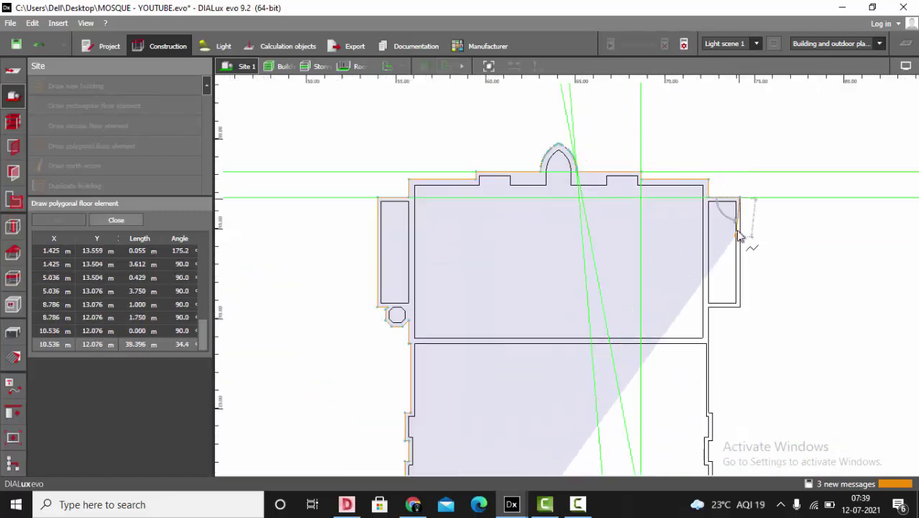
# Step: Trace the right wing's 6.143 m side and 1.750 m return, plus 5.893 m of the wall below it
pyautogui.scroll(2, 739, 309)
pyautogui.click(740, 304)
pyautogui.click(694, 303)
pyautogui.moveTo(694, 464); pyautogui.dragTo(693, 320, button='middle')
pyautogui.scroll(1, 693, 320)
pyautogui.scroll(2, 695, 321)
pyautogui.click(692, 315)
# Step: Trace the first 1.571 m projection on the right wall and the 1.143 m recess below it
pyautogui.click(703, 315)
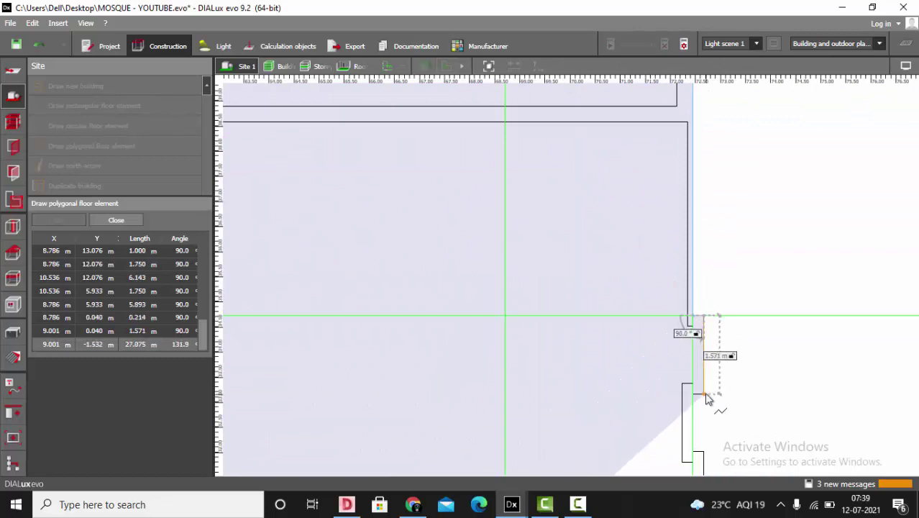
pyautogui.click(704, 393)
pyautogui.click(693, 393)
pyautogui.scroll(-2, 610, 180)
pyautogui.scroll(5, 660, 376)
pyautogui.click(685, 341)
pyautogui.click(705, 340)
# Step: Trace the second 1.571 m projection on the right wall and the 1.150 m recess below it
pyautogui.scroll(-3, 702, 169)
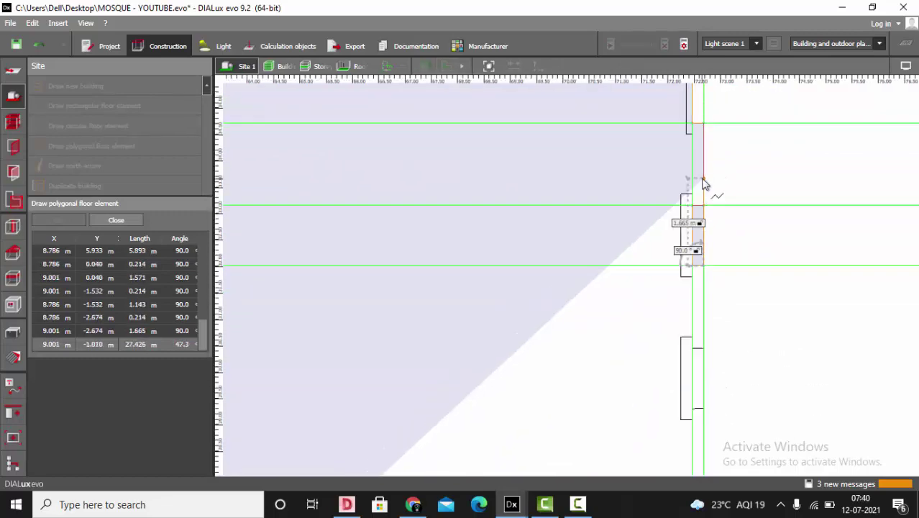
pyautogui.scroll(3, 708, 385)
pyautogui.click(693, 323)
pyautogui.click(674, 323)
pyautogui.click(674, 427)
pyautogui.click(693, 426)
# Step: Trace the third 1.571 m projection on the right wall and the 1.143 m recess that follows
pyautogui.scroll(-5, 720, 84)
pyautogui.scroll(5, 695, 273)
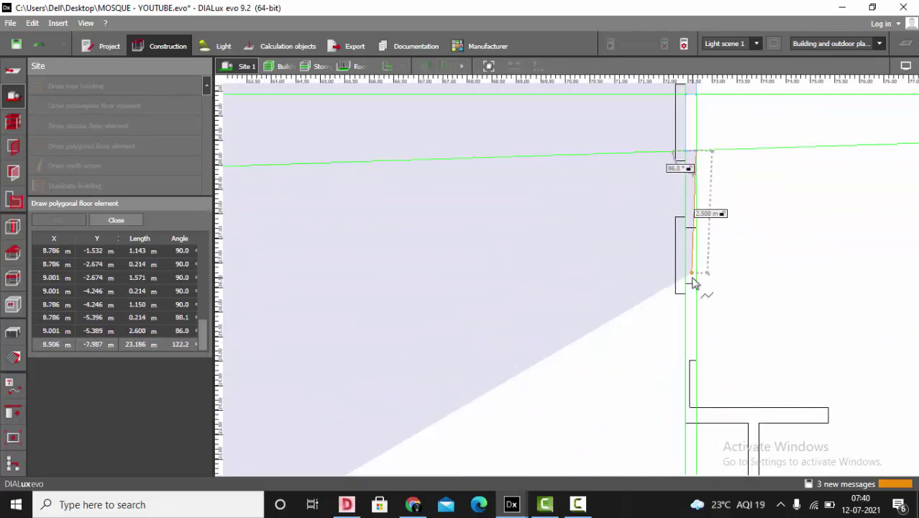
pyautogui.click(692, 218)
pyautogui.click(674, 218)
pyautogui.click(674, 321)
pyautogui.click(692, 320)
# Step: Trace the right wall's last projection and the 2.827 m long wall stub, returning 1.415 m along its underside
pyautogui.scroll(-2, 679, 102)
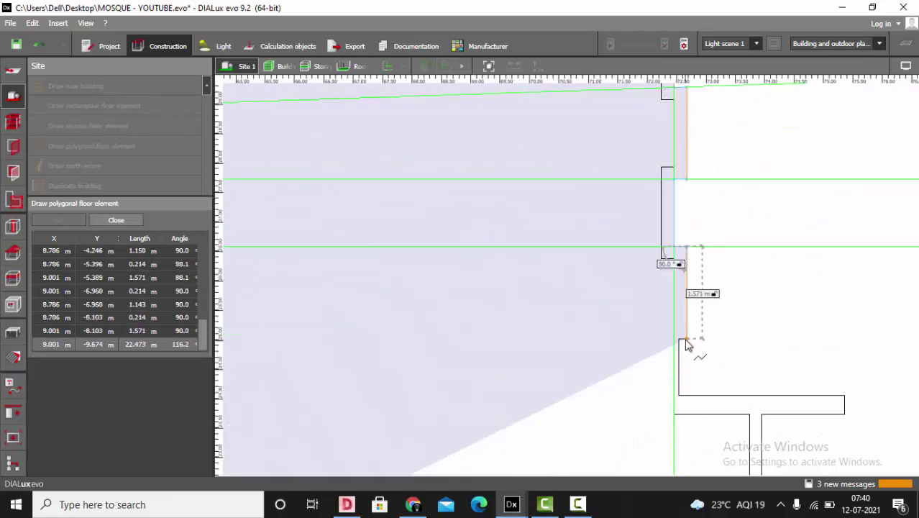
pyautogui.click(687, 339)
pyautogui.click(679, 339)
pyautogui.click(678, 395)
pyautogui.click(845, 395)
pyautogui.scroll(-3, 776, 187)
pyautogui.scroll(2, 796, 317)
pyautogui.click(803, 315)
pyautogui.click(735, 314)
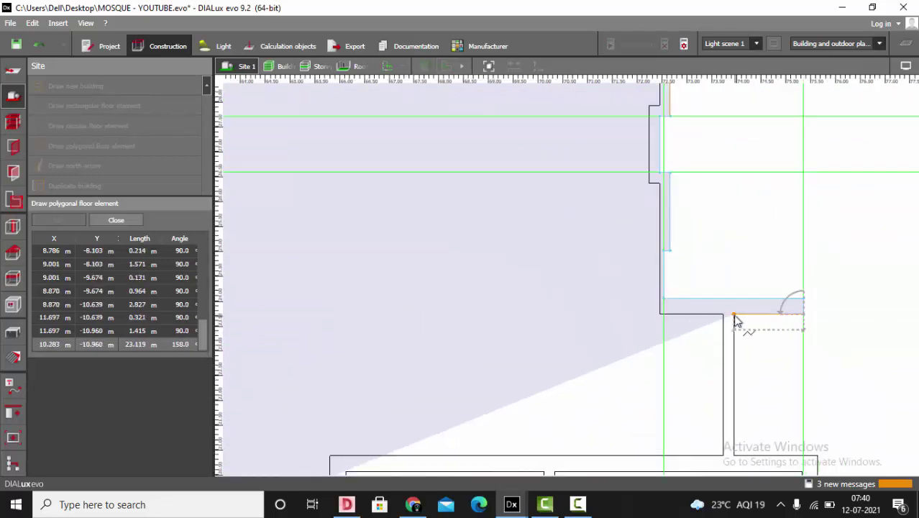
# Step: Trace the 2.857 m connecting wall and the front block's upper right edge and 5.786 m right side
pyautogui.click(735, 455)
pyautogui.scroll(-2, 735, 457)
pyautogui.click(727, 265)
pyautogui.click(726, 386)
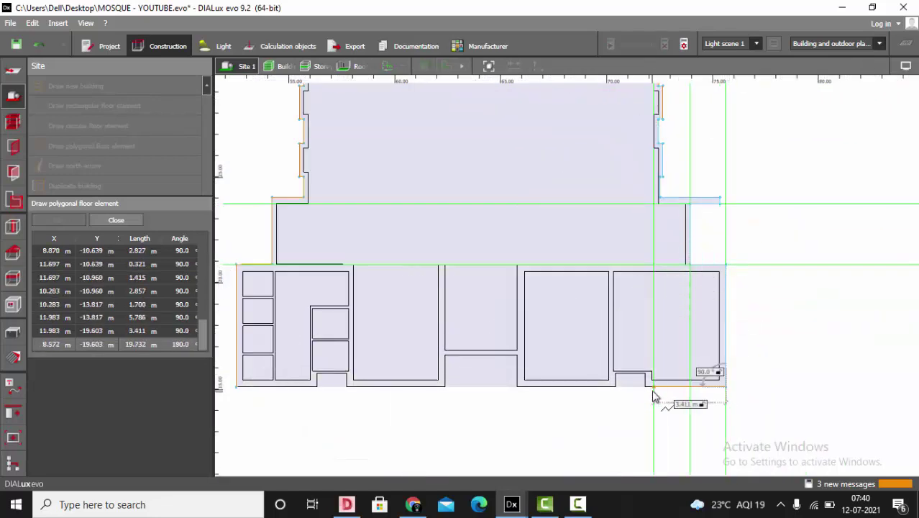
# Step: Trace the front wall's right section and the small recess, 1.393 m wide and 0.643 m deep
pyautogui.scroll(4, 639, 389)
pyautogui.click(652, 382)
pyautogui.click(653, 355)
pyautogui.click(593, 355)
pyautogui.scroll(3, 602, 378)
pyautogui.click(588, 386)
# Step: Extend the polygon along the front wall and around the central entrance recess, 3.429 m wide and 1.5 m deep
pyautogui.scroll(-2, 604, 387)
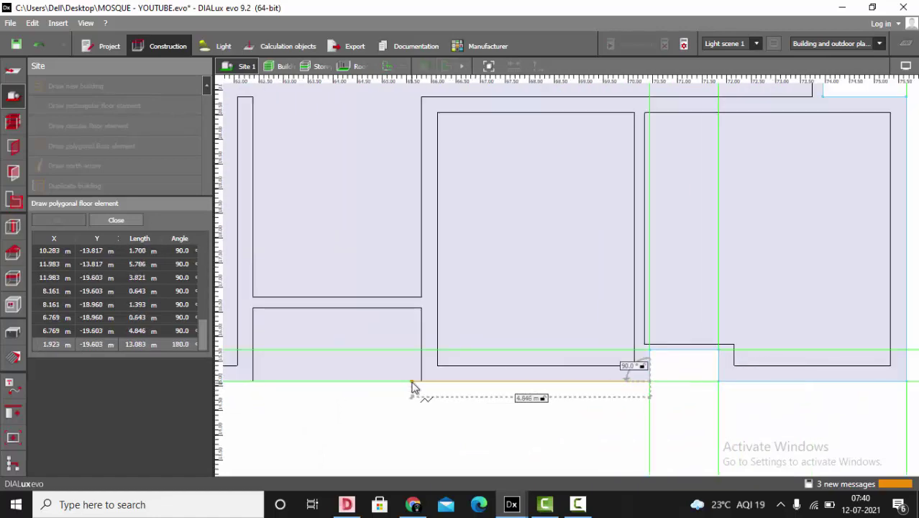
pyautogui.click(414, 386)
pyautogui.click(414, 317)
pyautogui.click(258, 315)
pyautogui.click(259, 386)
# Step: Finish the front wall outline with its left recess and close the floor element polygon
pyautogui.scroll(-2, 847, 286)
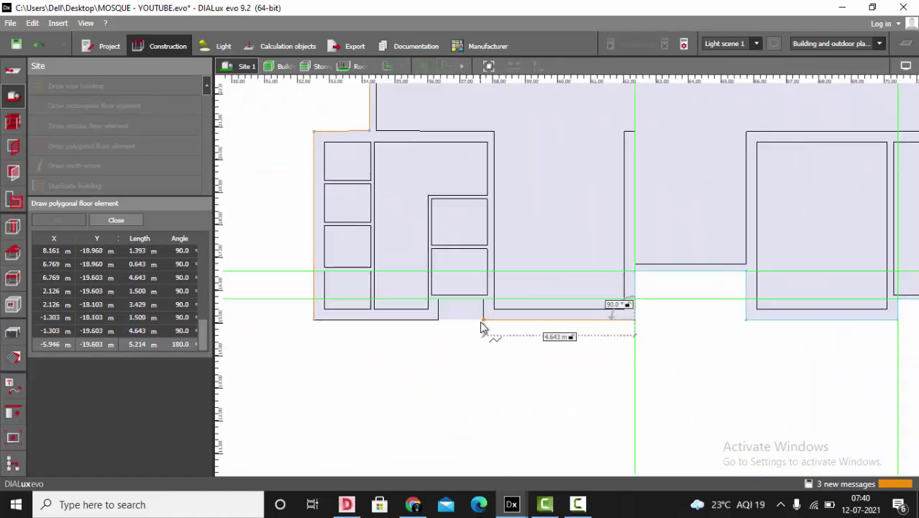
pyautogui.scroll(-1, 432, 308)
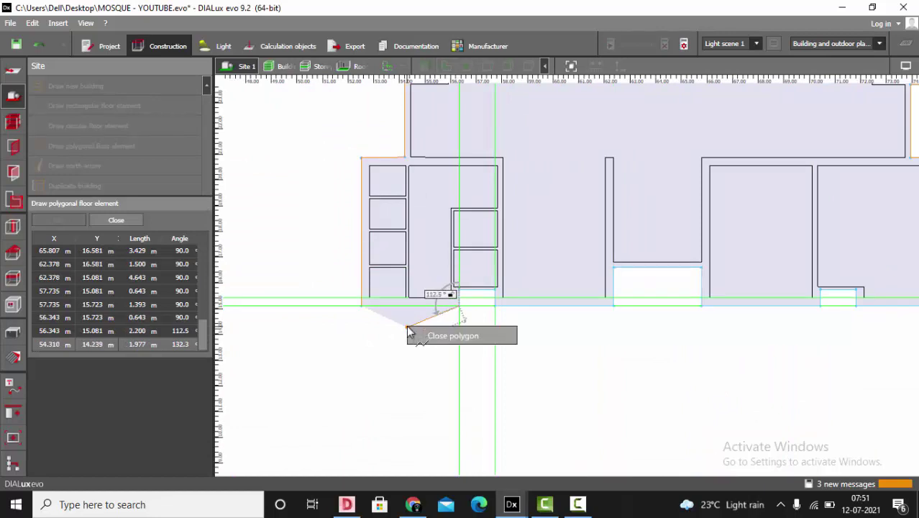
pyautogui.click(428, 337)
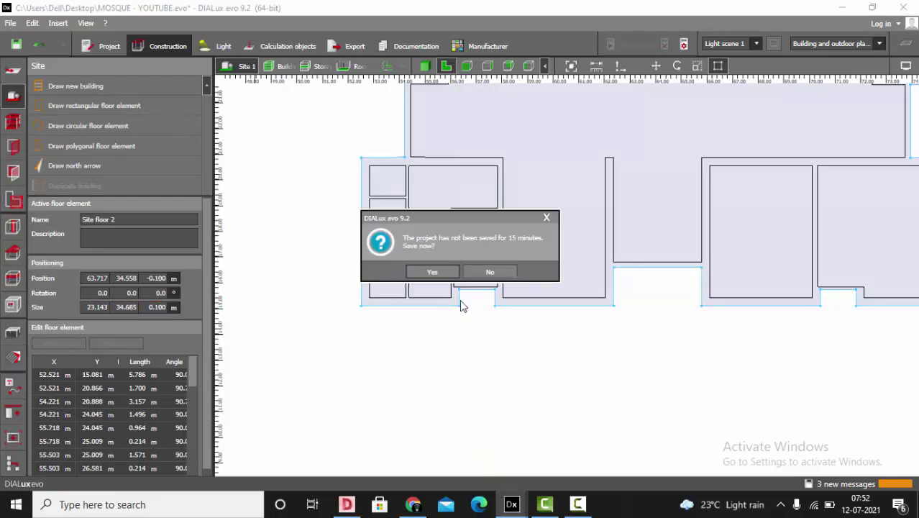
# Step: Decline saving the project and set the new floor element's height to 0.7 m
pyautogui.click(489, 272)
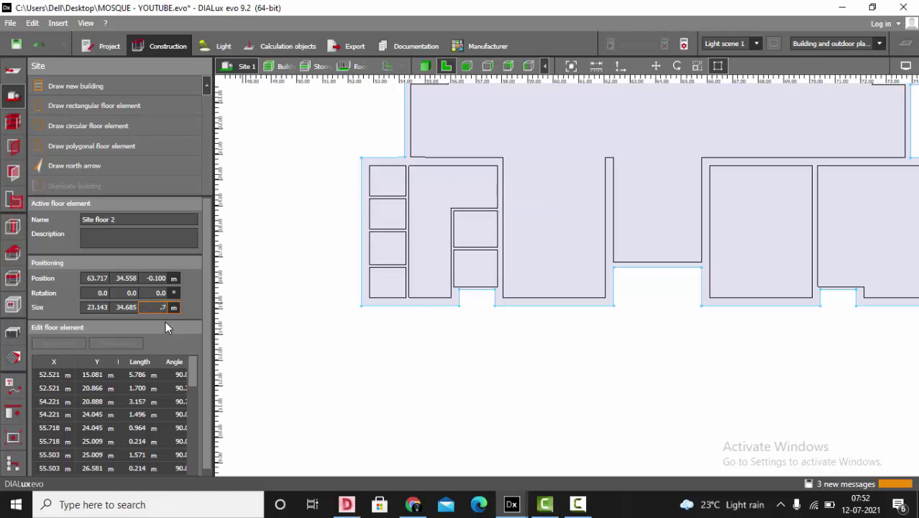
pyautogui.write('.7')
pyautogui.press('Return')
# Step: In the front view, move the floor element down until its top meets the underside of the building
pyautogui.click(656, 67)
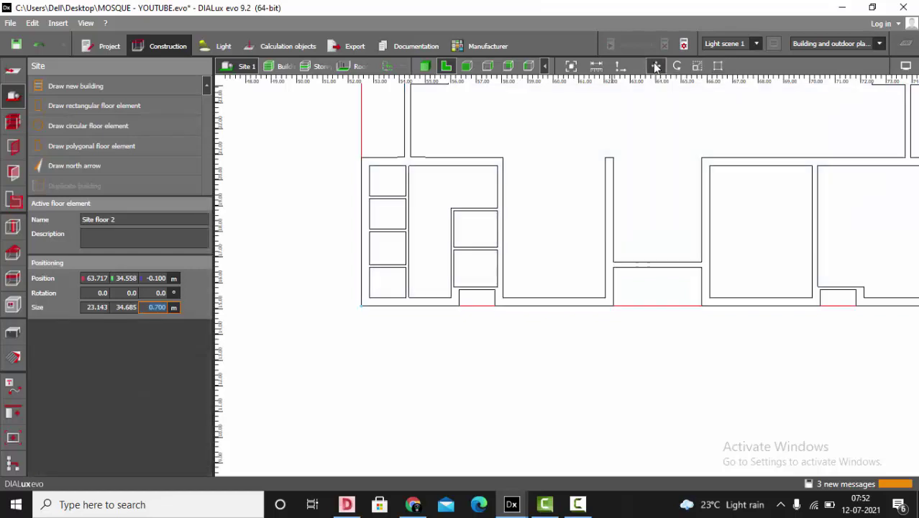
pyautogui.click(467, 66)
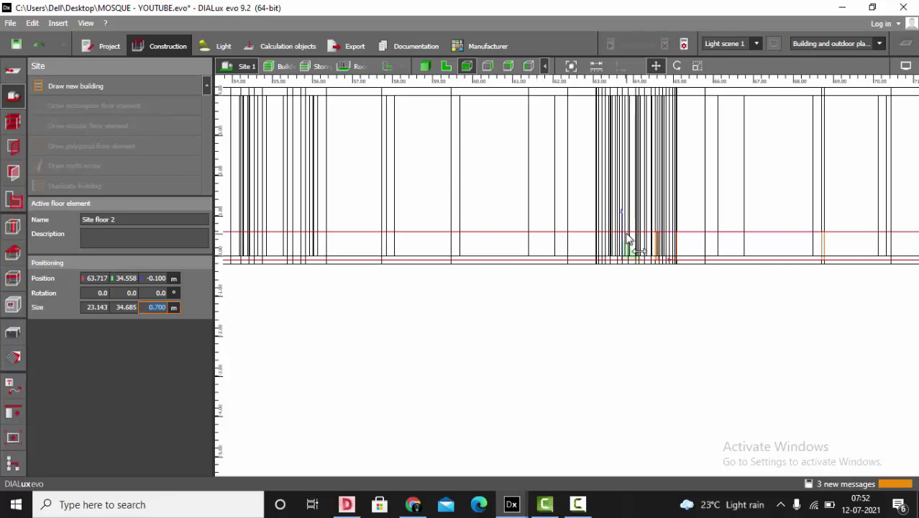
pyautogui.moveTo(621, 214); pyautogui.dragTo(621, 240)
pyautogui.click(392, 352)
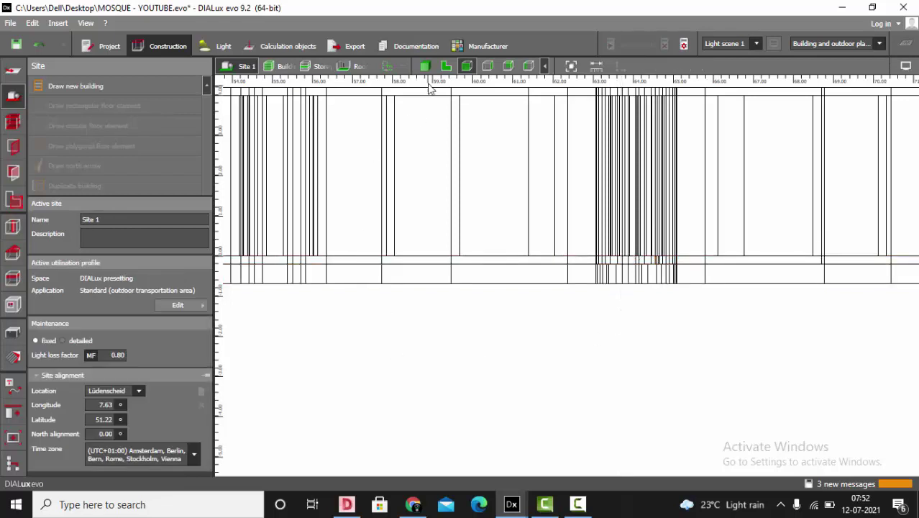
# Step: In 3D, set the DefaultWallMaterial colour to grey RGB 182, 182, 182 and replace the material of the building's base with it
pyautogui.click(425, 66)
pyautogui.moveTo(694, 258); pyautogui.dragTo(609, 340)
pyautogui.click(14, 358)
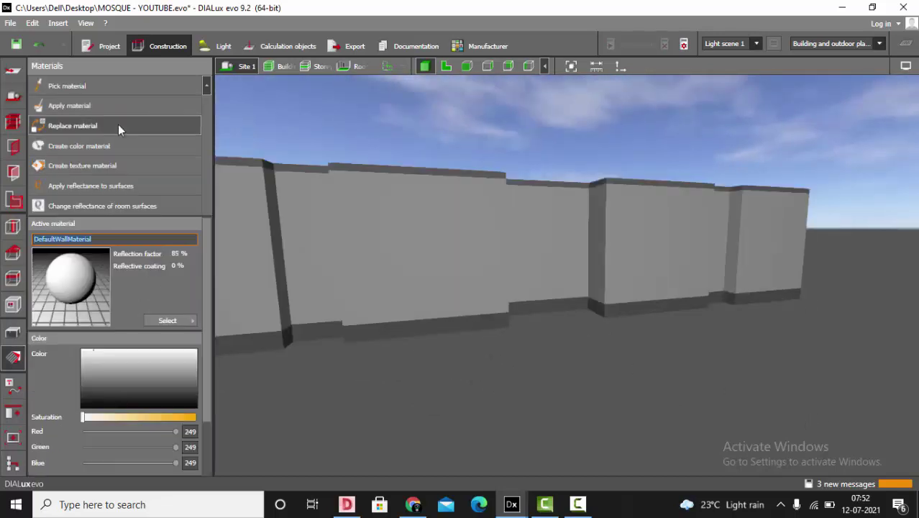
pyautogui.click(91, 381)
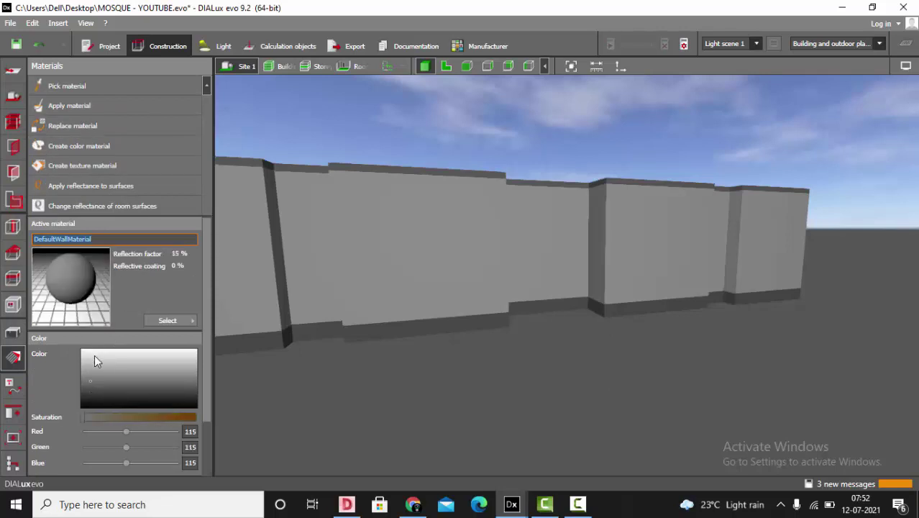
pyautogui.moveTo(95, 368); pyautogui.dragTo(84, 371)
pyautogui.click(92, 126)
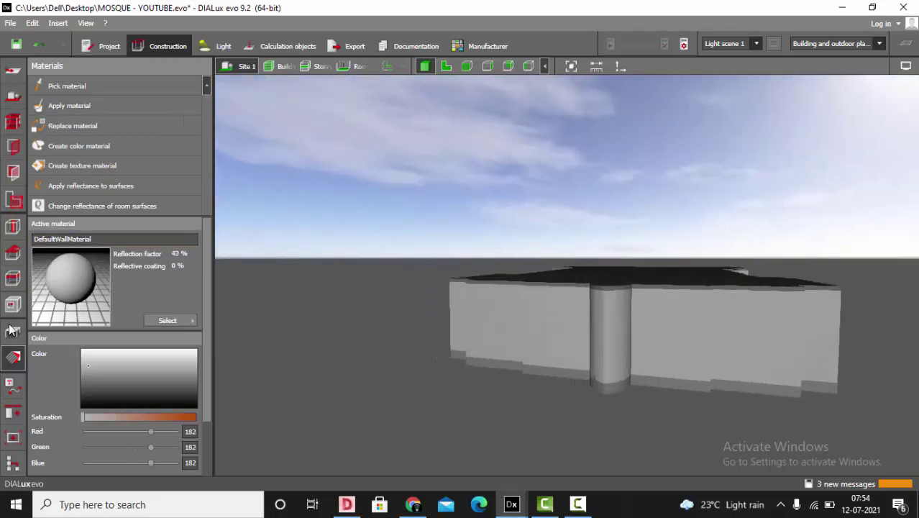
# Step: In the plan view, draw a rectangular floor element of 58 by 56 m around the whole building
pyautogui.click(12, 334)
pyautogui.click(445, 67)
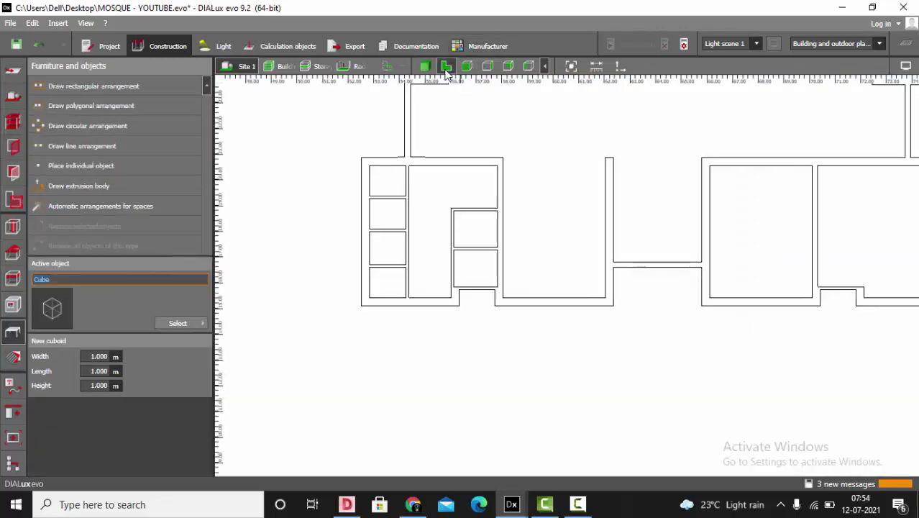
pyautogui.scroll(-5, 421, 290)
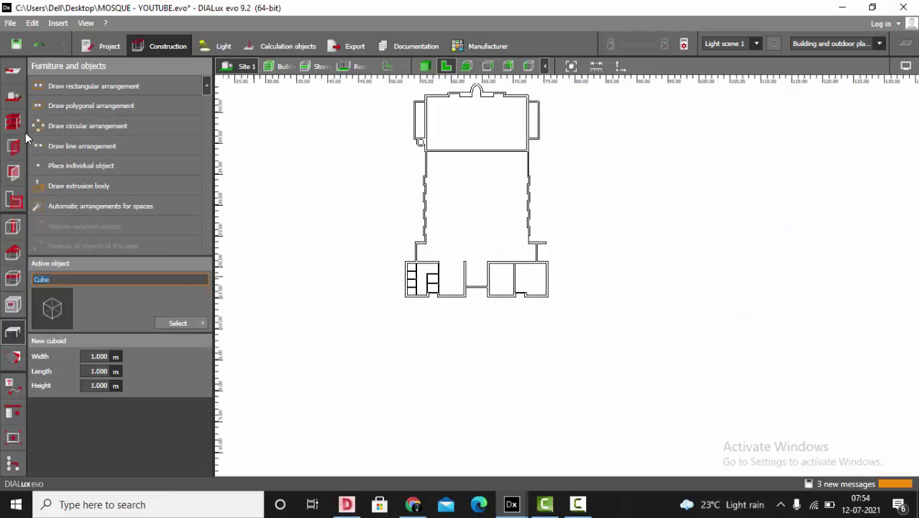
pyautogui.click(13, 98)
pyautogui.click(94, 106)
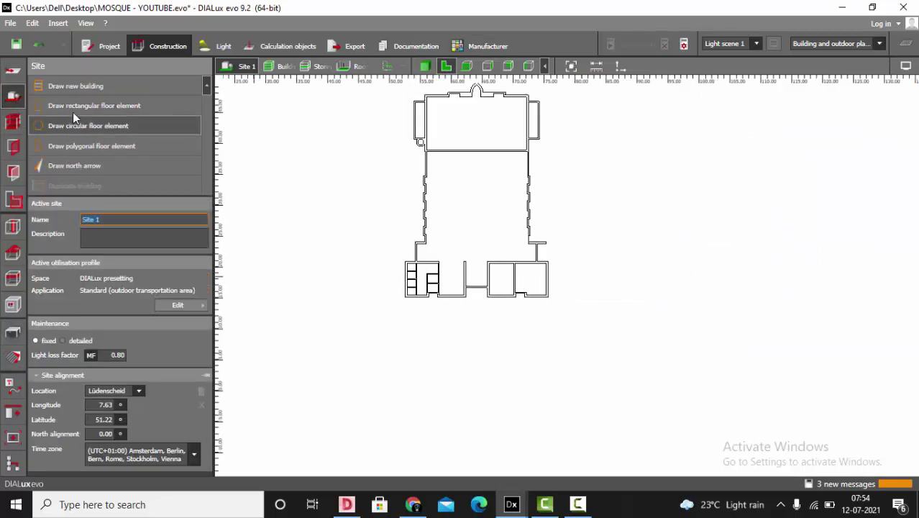
pyautogui.scroll(-2, 496, 247)
pyautogui.click(370, 108)
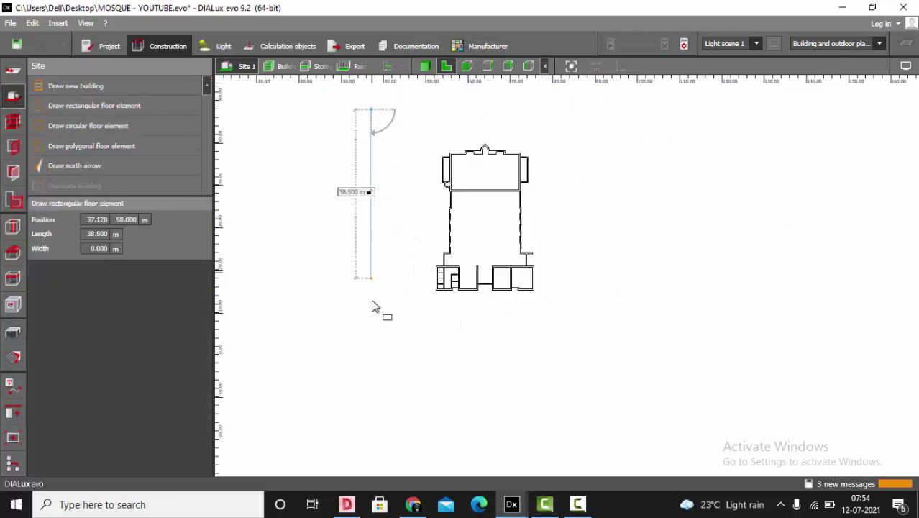
pyautogui.click(371, 353)
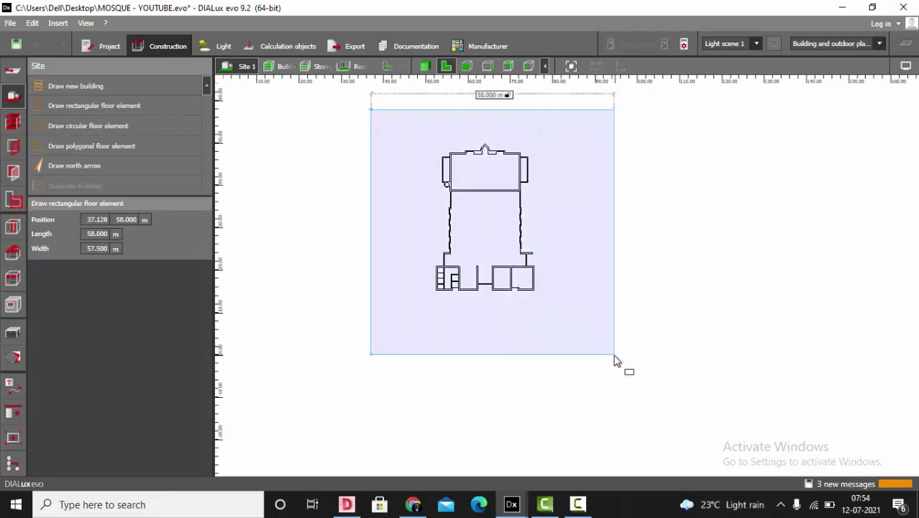
pyautogui.click(608, 355)
# Step: Set the coordinate origin at the rectangular floor's lower-left corner, with its axis along the lower edge at 0°
pyautogui.click(690, 269)
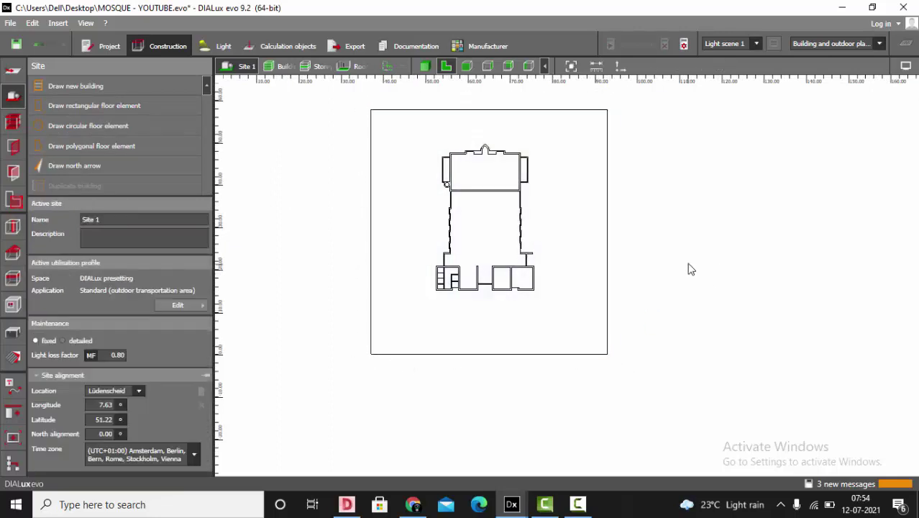
pyautogui.click(371, 355)
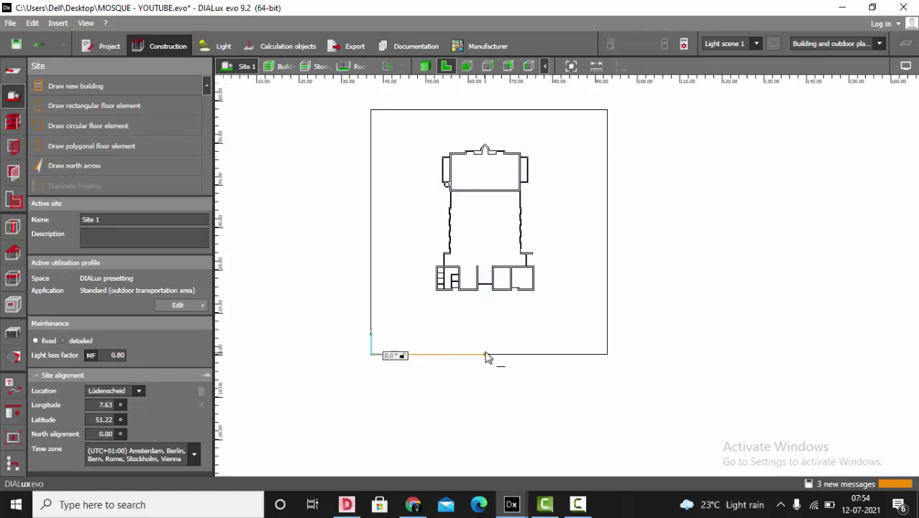
pyautogui.click(486, 353)
# Step: In the side view, lower the 58 by 56 m site floor element to Z -0.800 m, level with the underside of the base
pyautogui.click(424, 68)
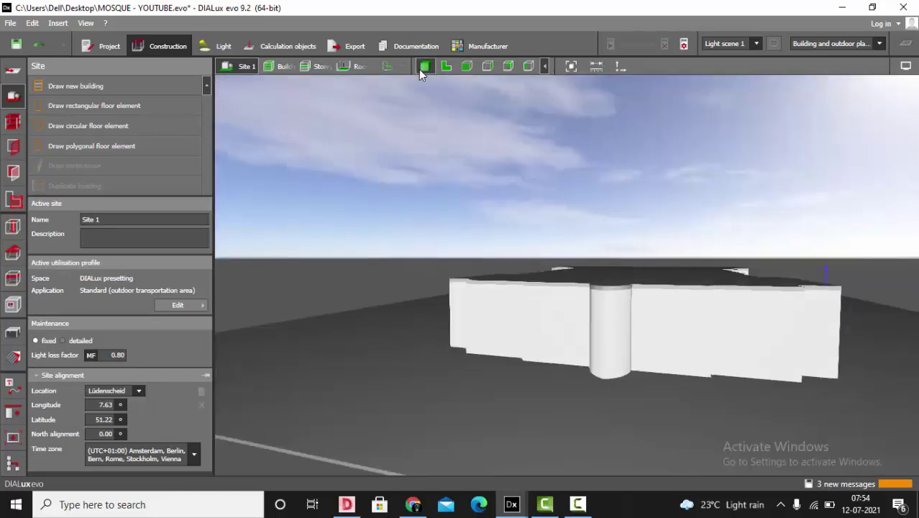
pyautogui.click(289, 362)
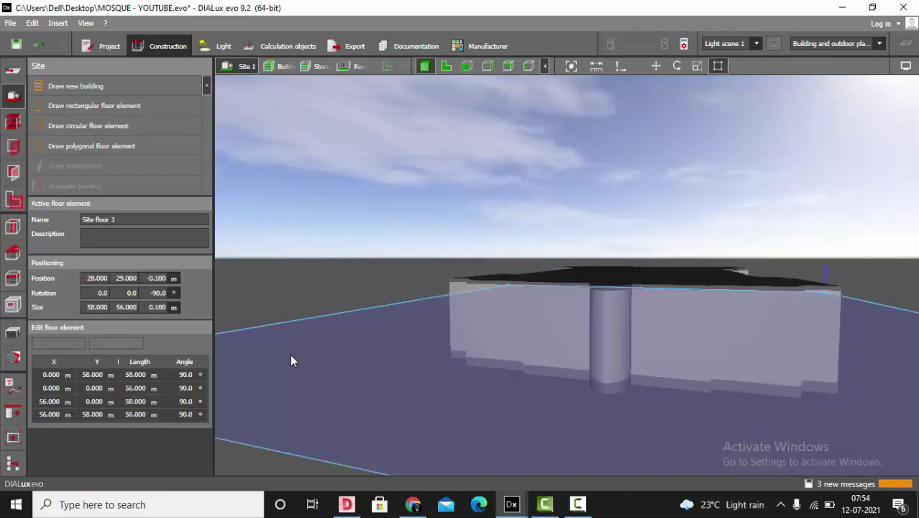
pyautogui.click(652, 66)
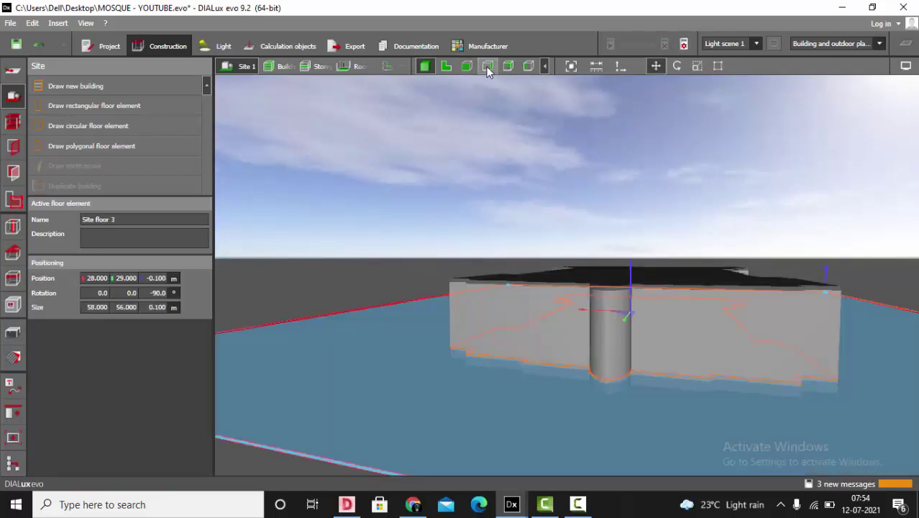
pyautogui.click(487, 67)
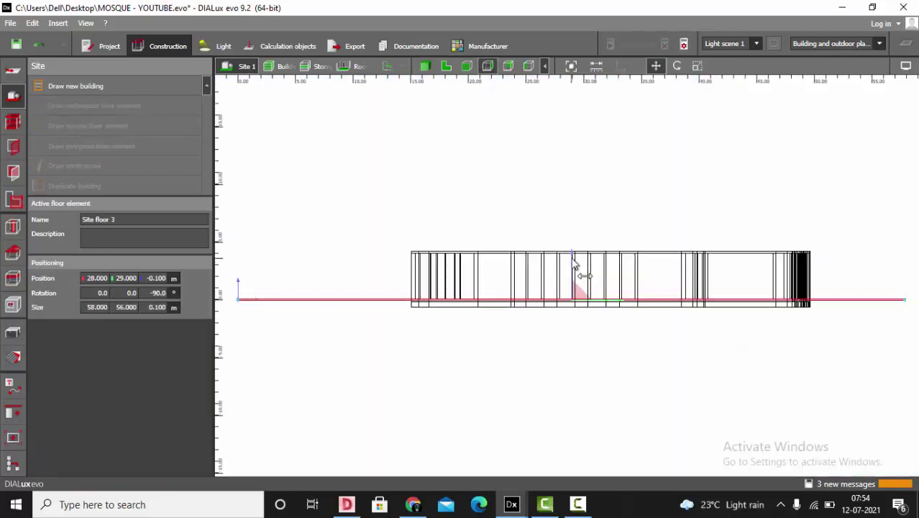
pyautogui.moveTo(573, 258); pyautogui.dragTo(573, 266)
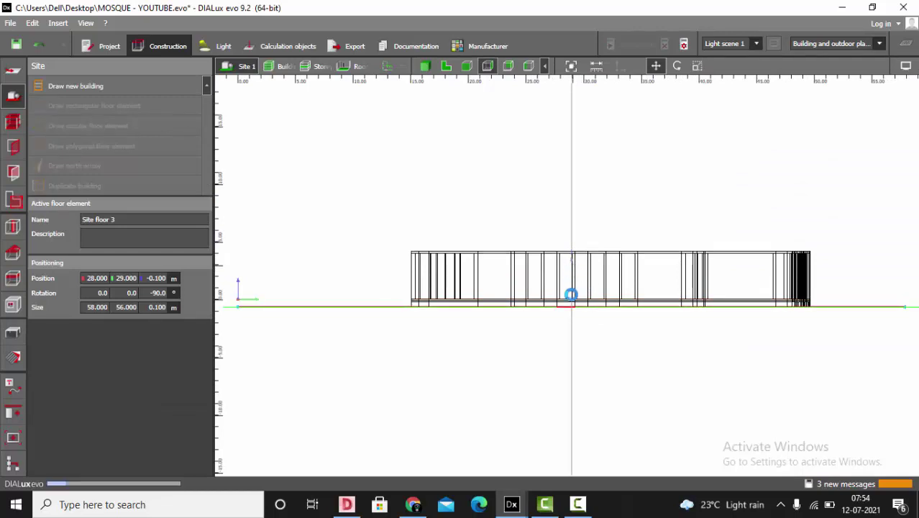
pyautogui.scroll(7, 573, 297)
pyautogui.moveTo(566, 236); pyautogui.dragTo(566, 242)
pyautogui.scroll(-3, 579, 288)
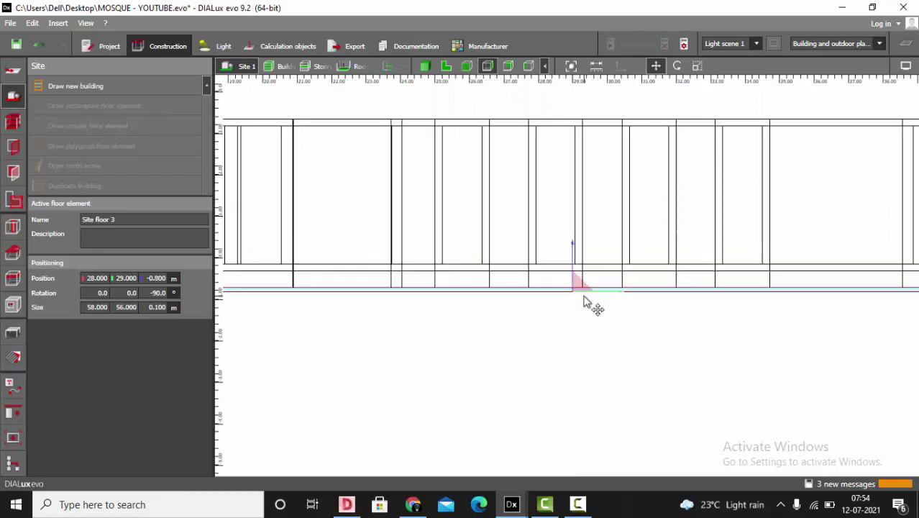
pyautogui.click(522, 368)
# Step: Return to 3D and create a texture material from the green grass image, sized 3 by 3 m
pyautogui.click(426, 68)
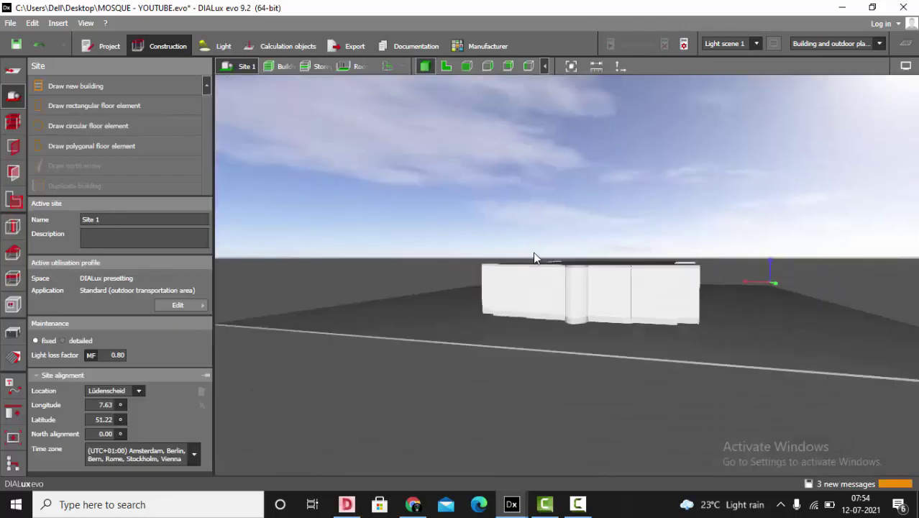
pyautogui.moveTo(533, 252); pyautogui.dragTo(592, 269, button='right')
pyautogui.scroll(3, 591, 269)
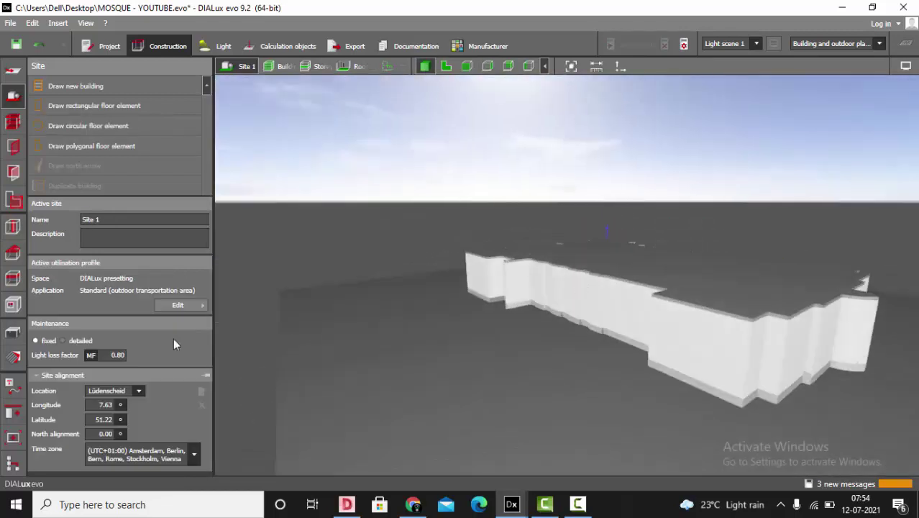
pyautogui.click(12, 357)
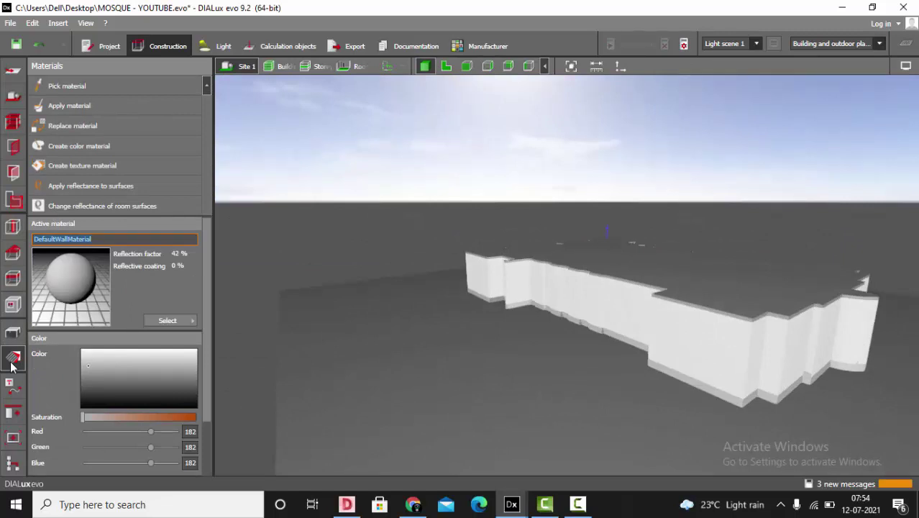
pyautogui.click(98, 166)
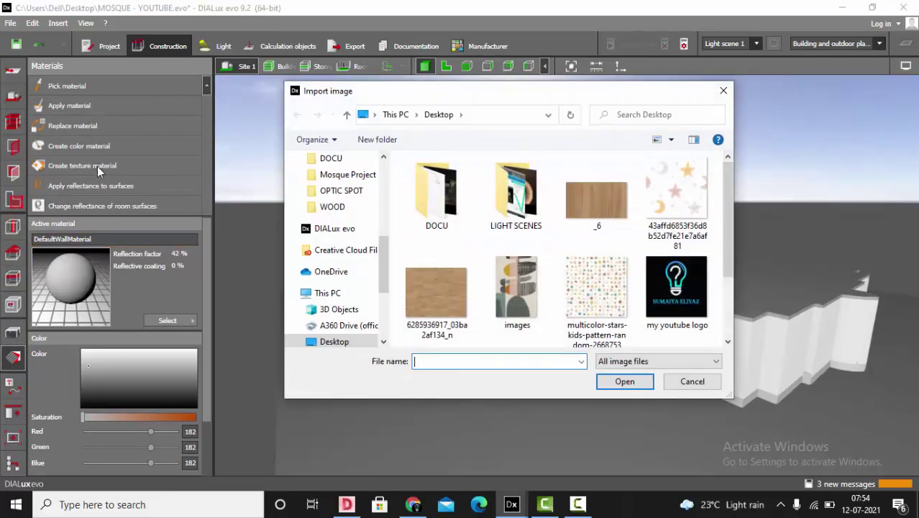
pyautogui.scroll(-1, 545, 256)
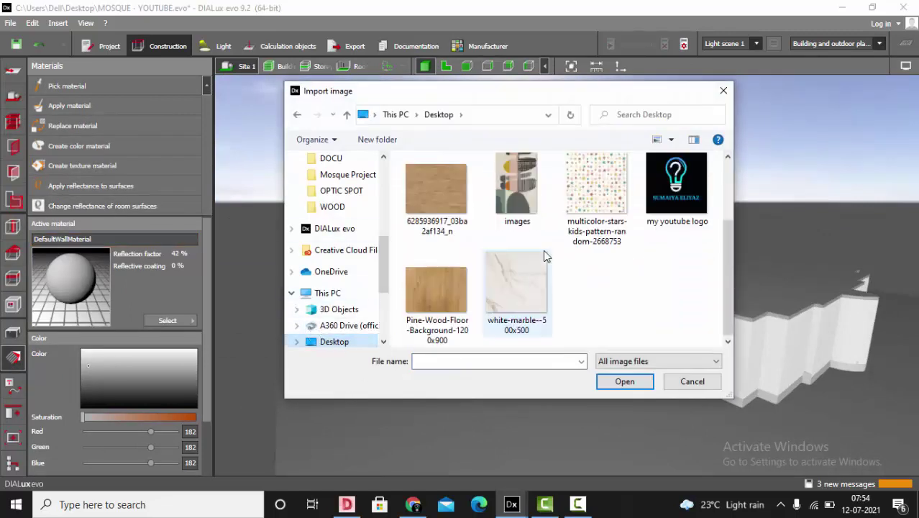
pyautogui.scroll(2, 545, 256)
pyautogui.doubleClick(436, 297)
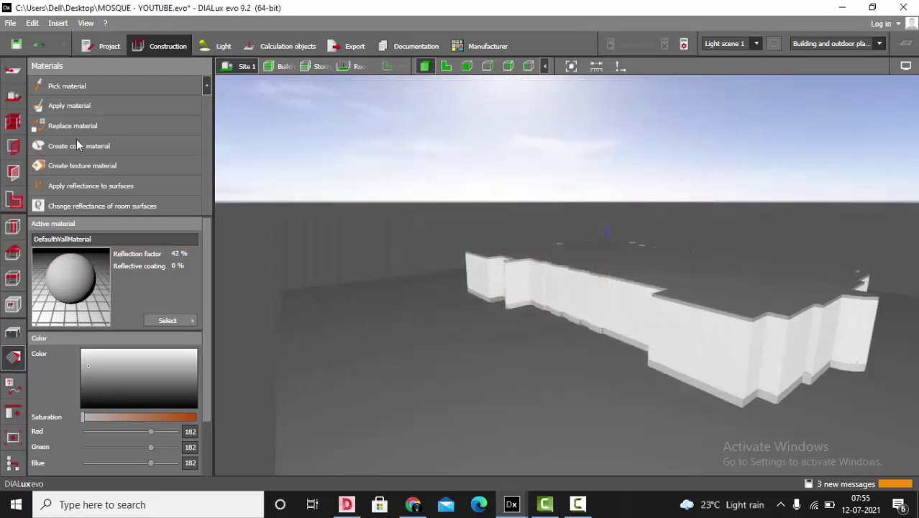
pyautogui.write('3')
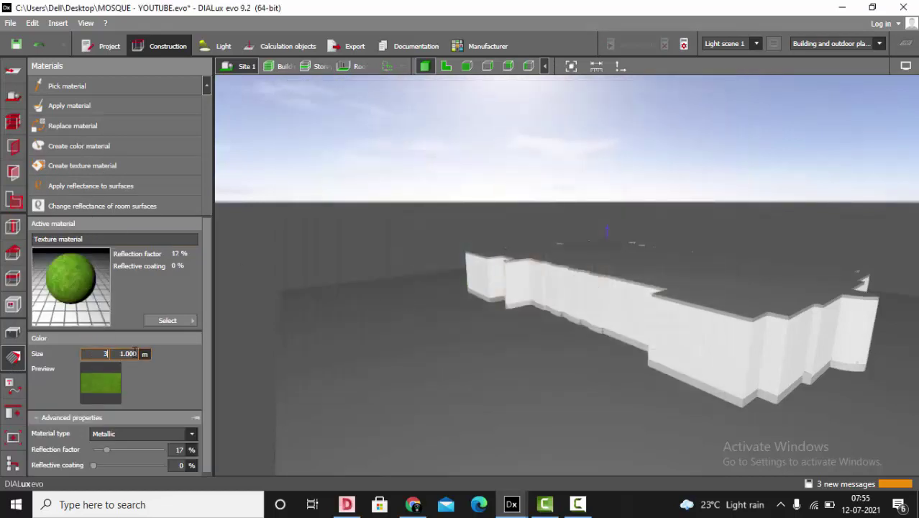
pyautogui.click(136, 354)
pyautogui.write('3')
# Step: Apply the grass texture to the large site floor element around the building and inspect it from several angles
pyautogui.click(72, 105)
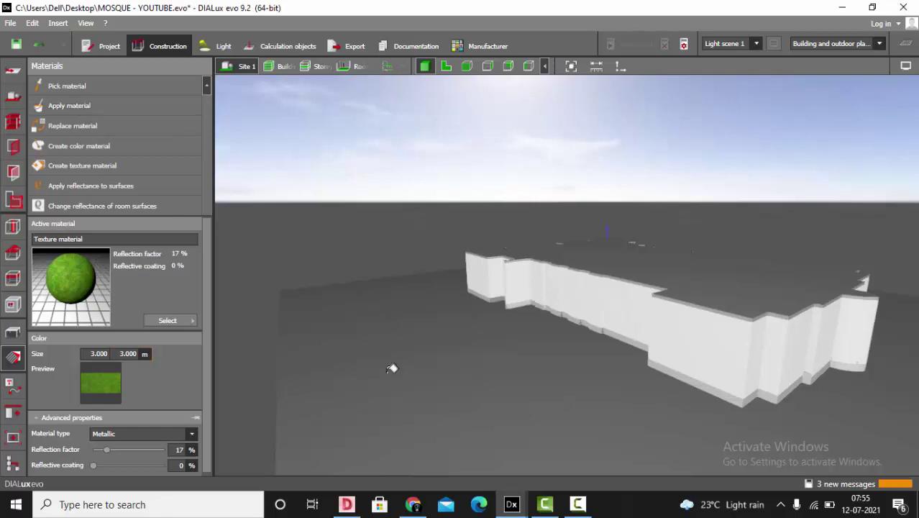
pyautogui.click(387, 380)
pyautogui.moveTo(387, 376); pyautogui.dragTo(714, 412, button='right')
pyautogui.scroll(5, 608, 396)
pyautogui.scroll(-6, 631, 444)
pyautogui.scroll(3, 630, 334)
pyautogui.scroll(-3, 714, 412)
pyautogui.click(15, 357)
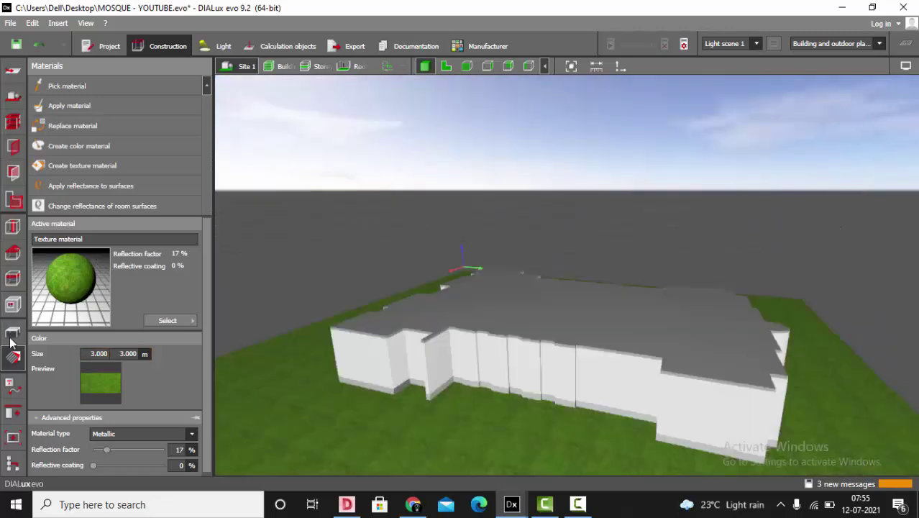
pyautogui.click(13, 331)
pyautogui.moveTo(560, 295); pyautogui.dragTo(541, 318, button='right')
pyautogui.scroll(3, 540, 312)
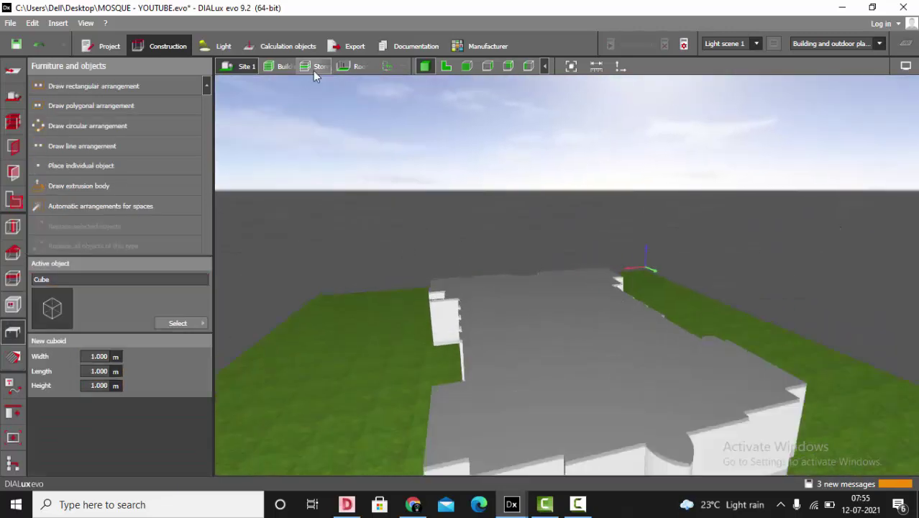
pyautogui.click(320, 66)
pyautogui.moveTo(619, 337); pyautogui.dragTo(458, 225, button='right')
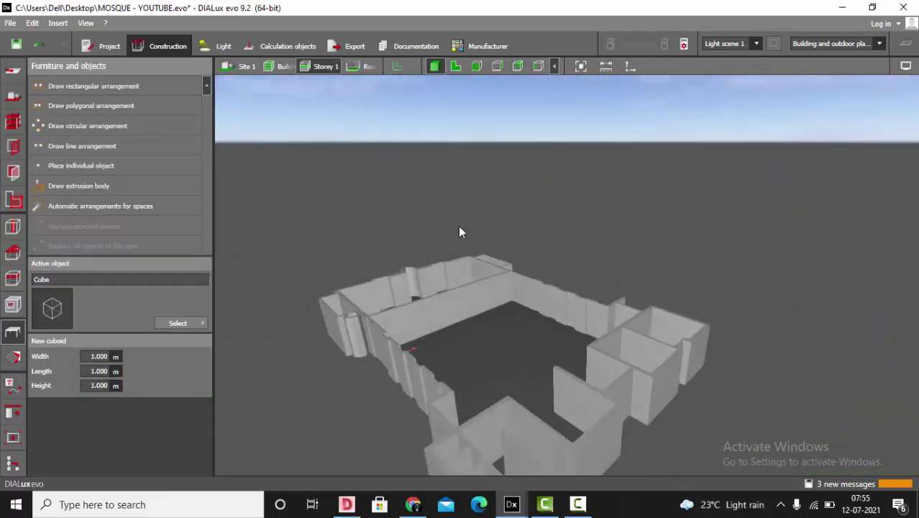
# Step: Show the imported CAD drawing in the site's plan view, with the mosque's front elevation in close-up
pyautogui.click(456, 66)
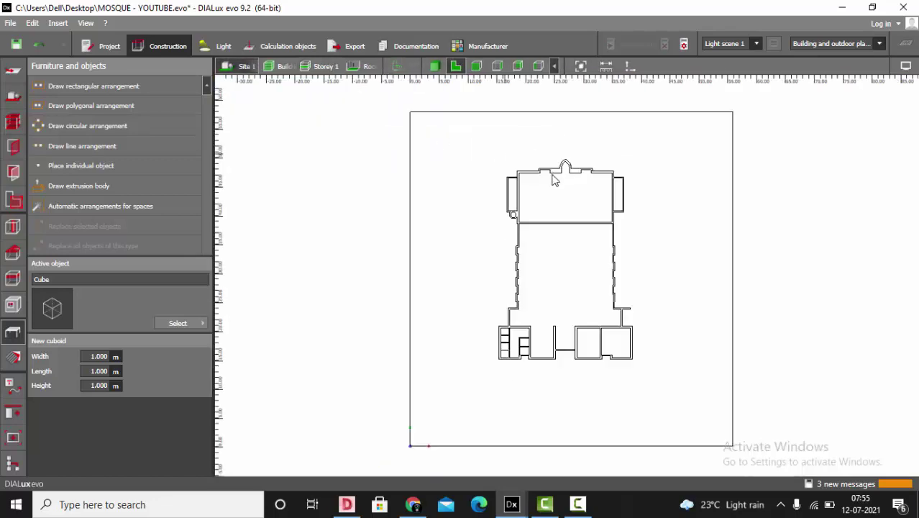
pyautogui.click(396, 66)
pyautogui.scroll(1, 833, 324)
pyautogui.scroll(4, 774, 273)
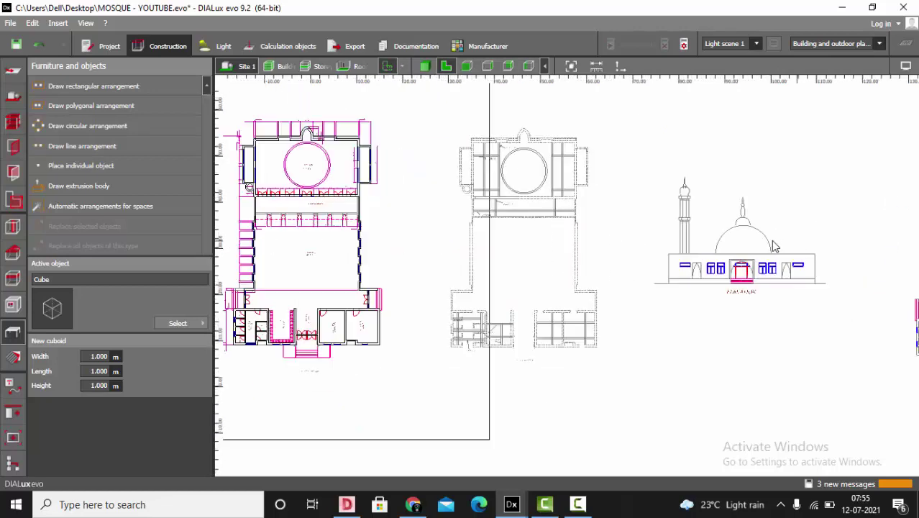
pyautogui.scroll(3, 777, 295)
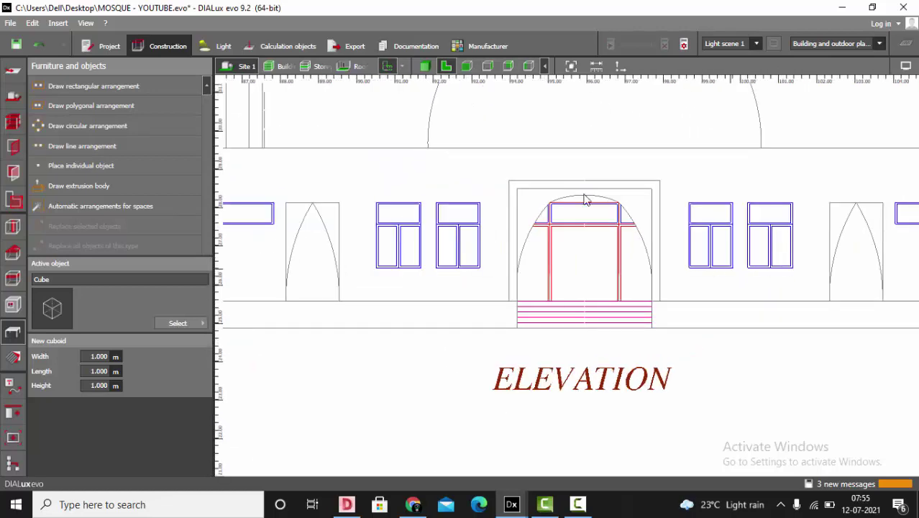
# Step: Measure the height of a front window in the elevation drawing and its sill height above the floor line
pyautogui.click(596, 67)
pyautogui.scroll(2, 779, 262)
pyautogui.scroll(2, 594, 180)
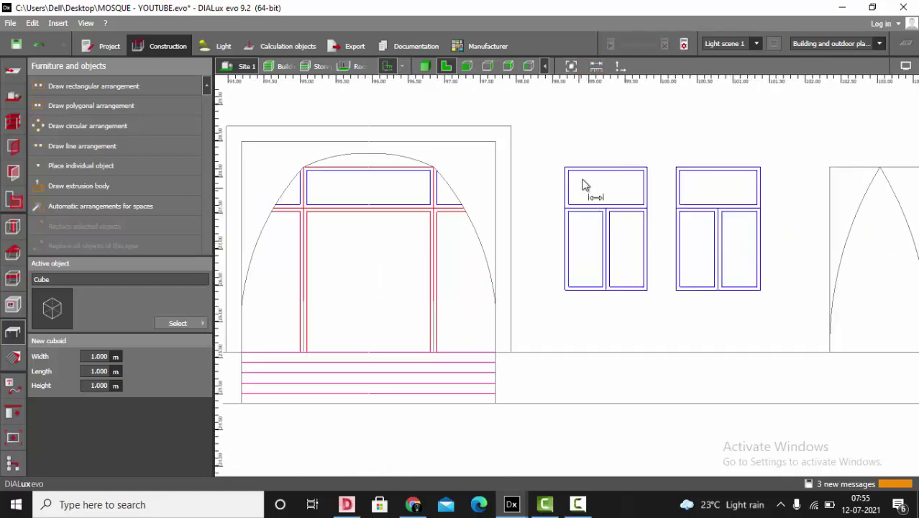
pyautogui.click(597, 169)
pyautogui.click(598, 290)
pyautogui.scroll(-3, 616, 259)
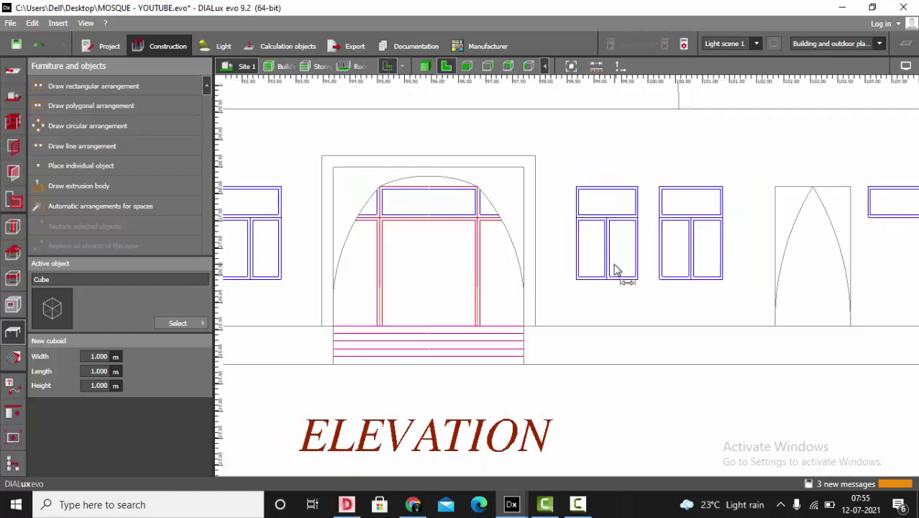
pyautogui.scroll(4, 612, 287)
pyautogui.click(611, 282)
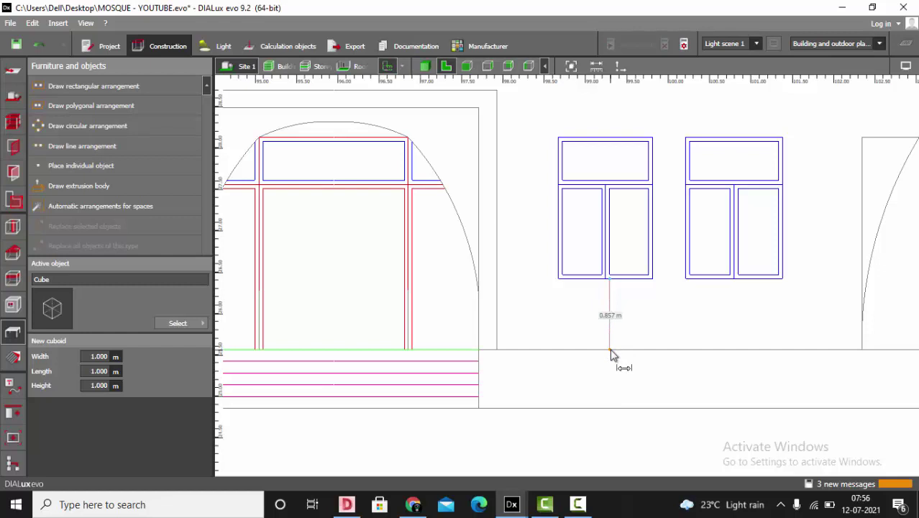
pyautogui.press('Escape')
pyautogui.press('Escape')
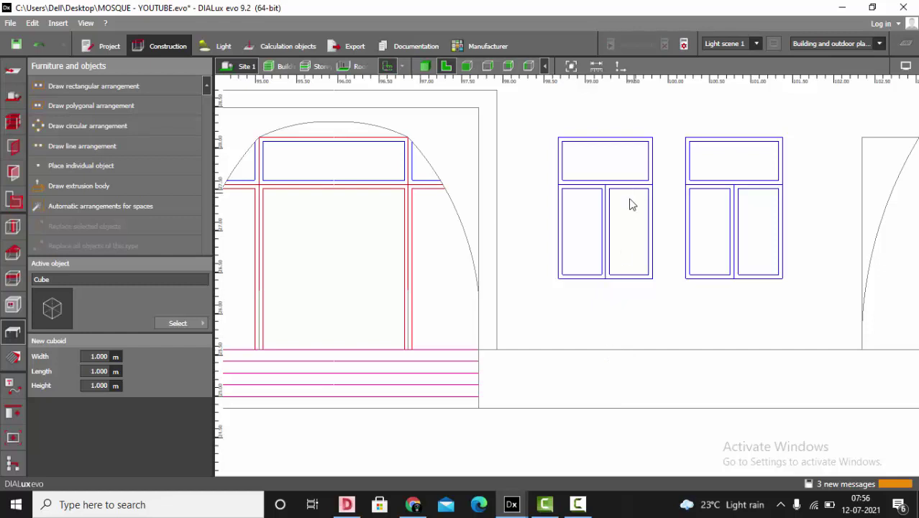
# Step: Choose the rectangular window with mullion from the aperture catalog as the active aperture
pyautogui.click(14, 147)
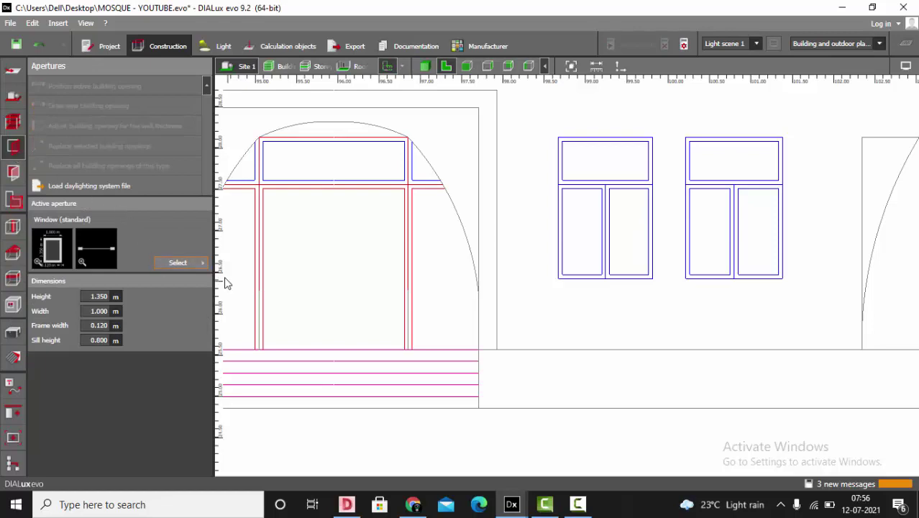
pyautogui.click(184, 265)
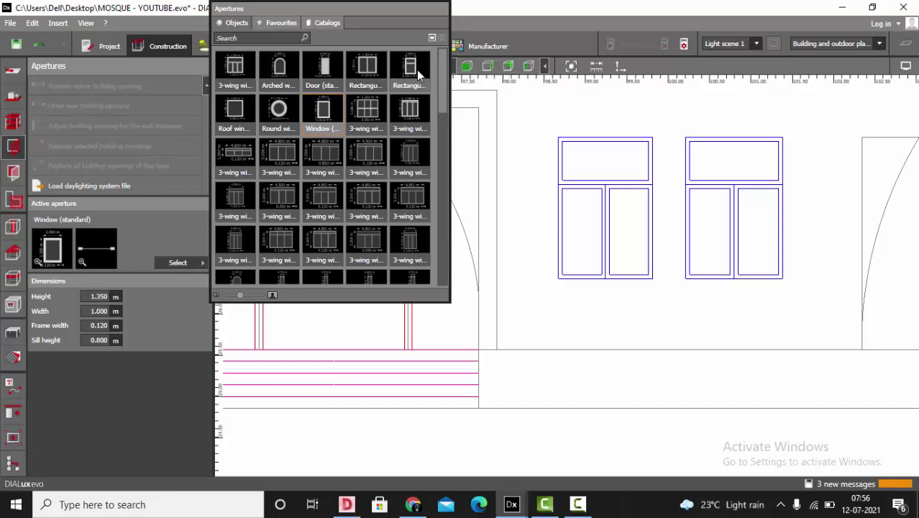
pyautogui.click(363, 68)
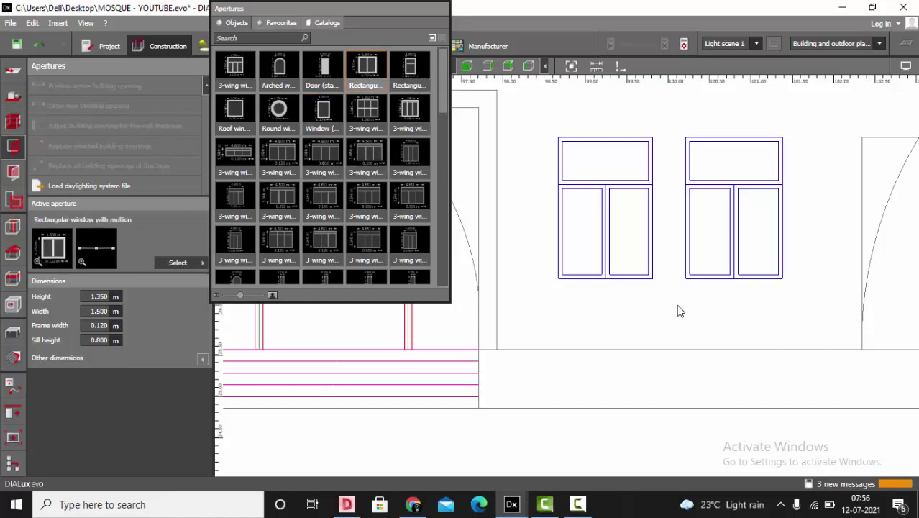
# Step: Set the window's sill height to 0.850 m and its height to 1.700 m
pyautogui.click(110, 346)
pyautogui.click(106, 344)
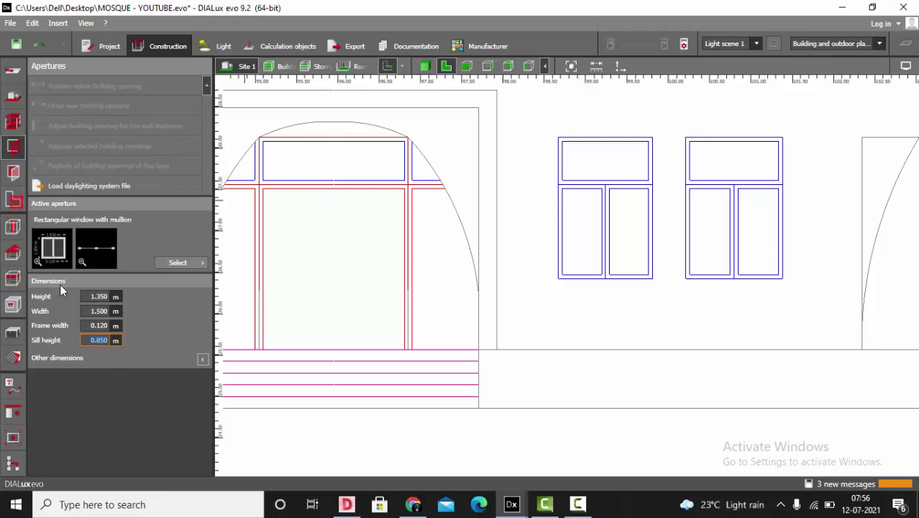
pyautogui.click(101, 295)
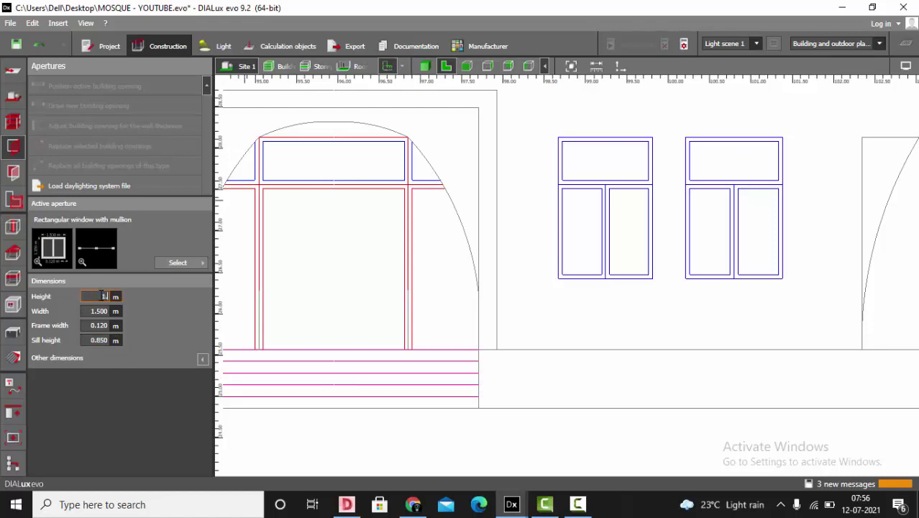
pyautogui.press('Return')
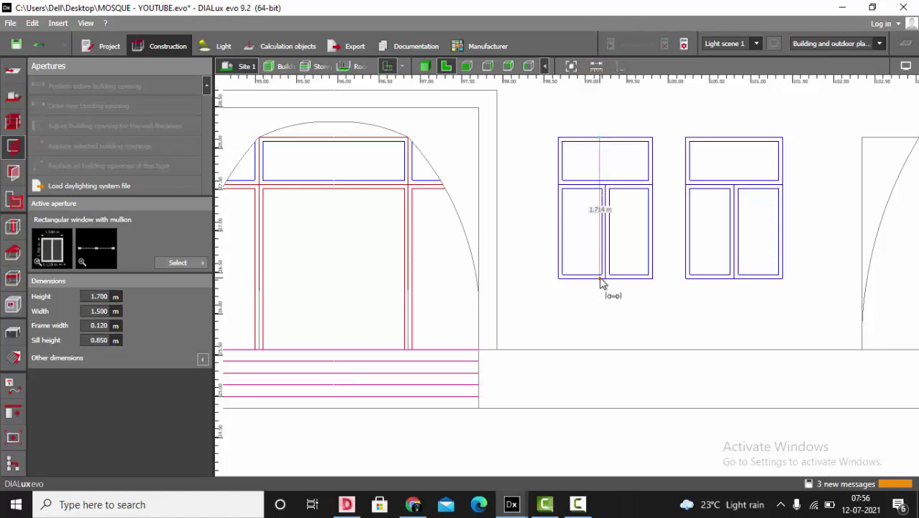
# Step: Set the window's height to 1.710 m and its sill height to 0.8 m, declining the reminder to save
pyautogui.click(103, 297)
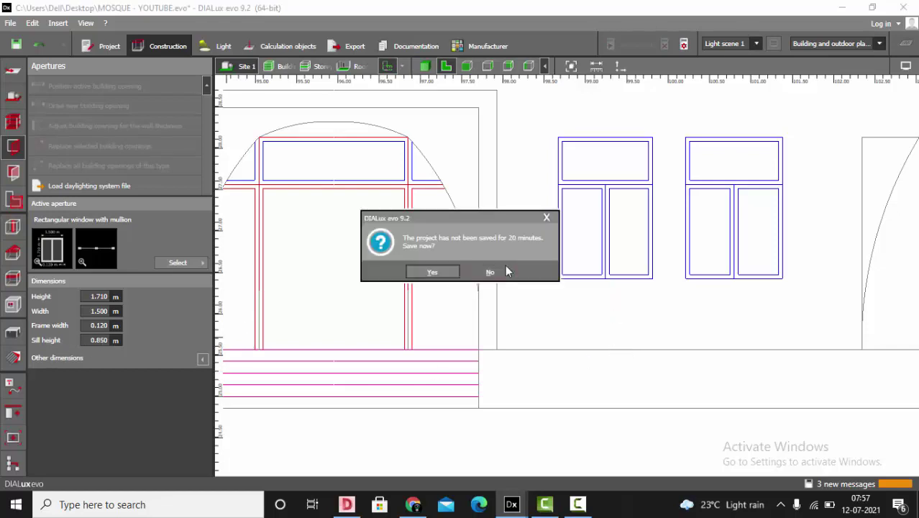
pyautogui.click(490, 272)
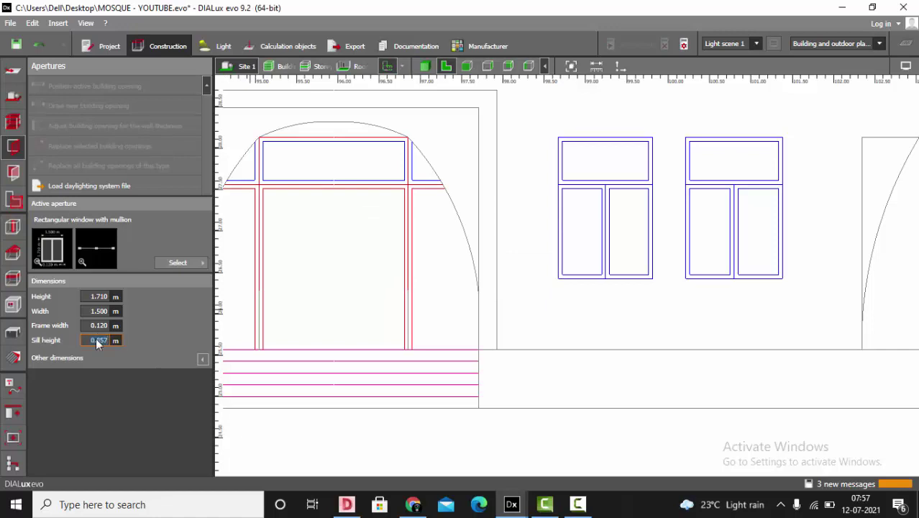
pyautogui.write('0.8')
pyautogui.press('Return')
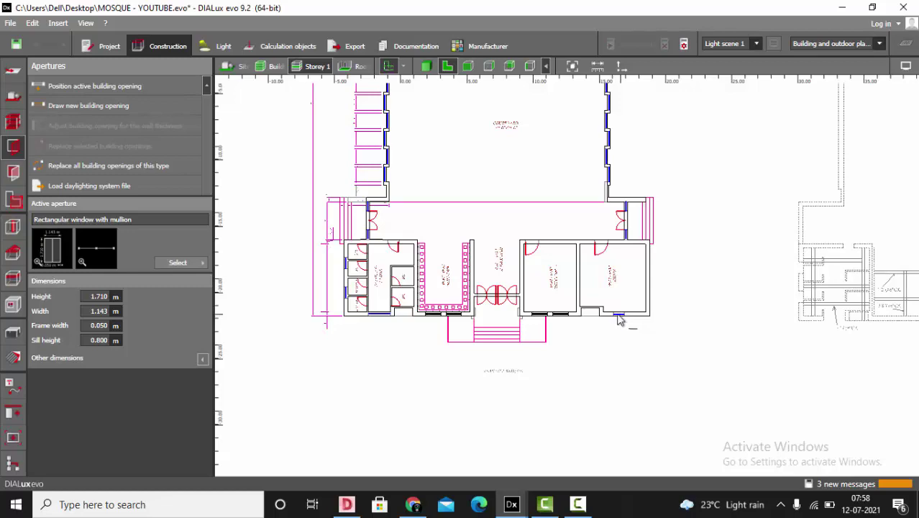
# Step: Draw mullioned windows in the first three openings of the courtyard's left wall, starting beside the toilet block
pyautogui.scroll(5, 371, 215)
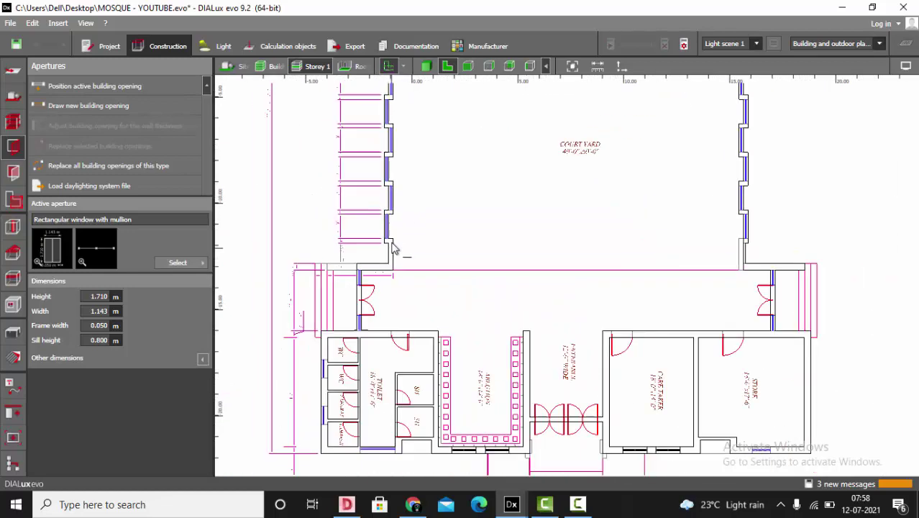
pyautogui.scroll(3, 389, 268)
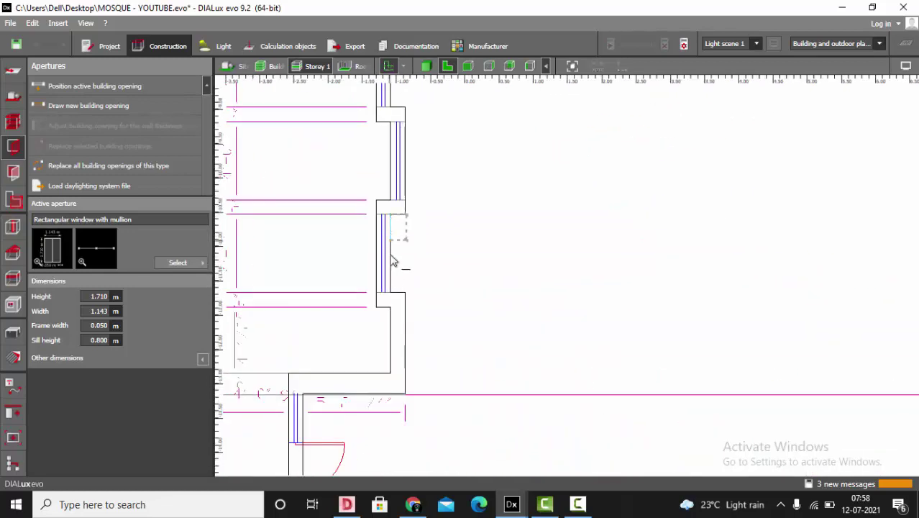
pyautogui.click(390, 291)
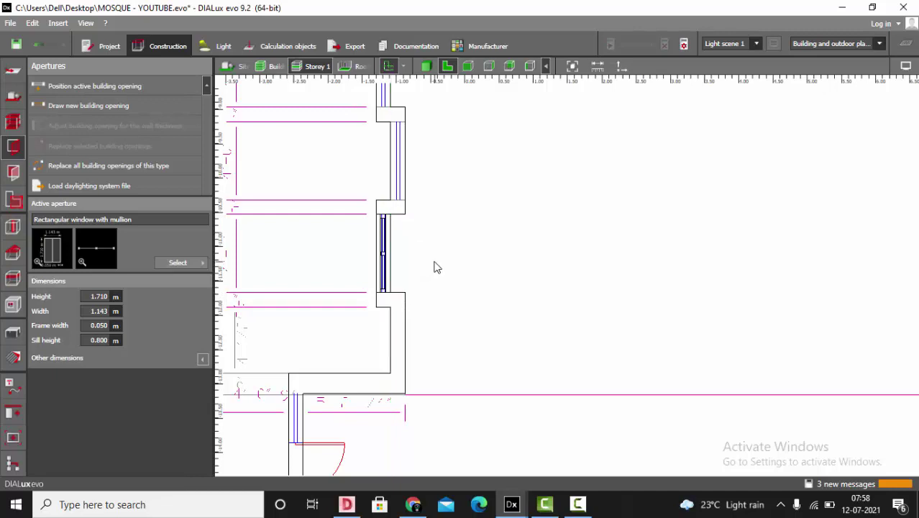
pyautogui.scroll(2, 355, 117)
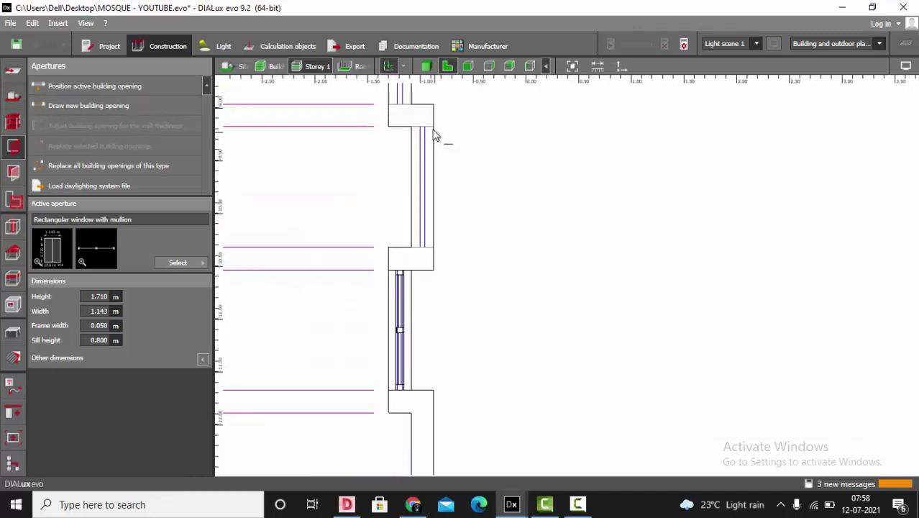
pyautogui.moveTo(433, 128); pyautogui.dragTo(438, 246)
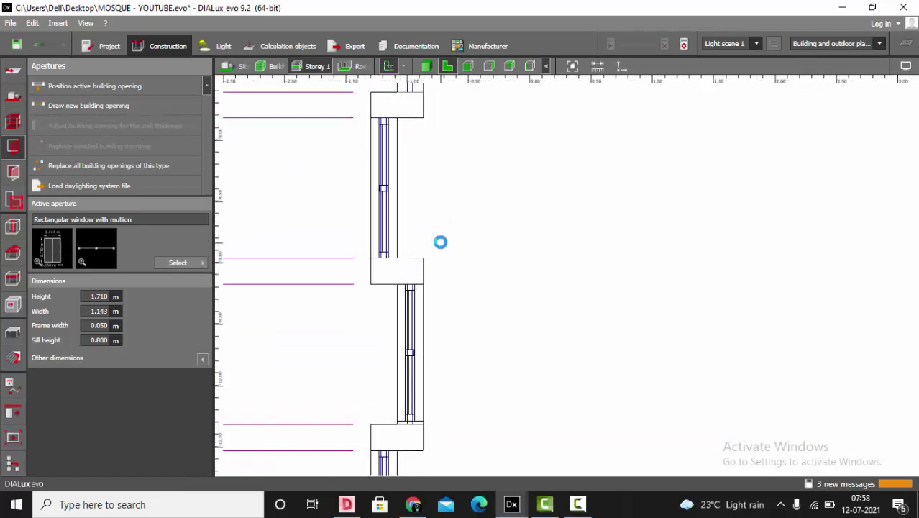
# Step: Draw a mullioned window across the fourth opening of the courtyard's left wall
pyautogui.scroll(-2, 441, 243)
pyautogui.moveTo(441, 242); pyautogui.dragTo(436, 396, button='middle')
pyautogui.click(67, 107)
pyautogui.scroll(5, 353, 212)
pyautogui.moveTo(434, 128); pyautogui.dragTo(436, 318)
pyautogui.scroll(-5, 462, 277)
pyautogui.moveTo(461, 276); pyautogui.dragTo(436, 393, button='middle')
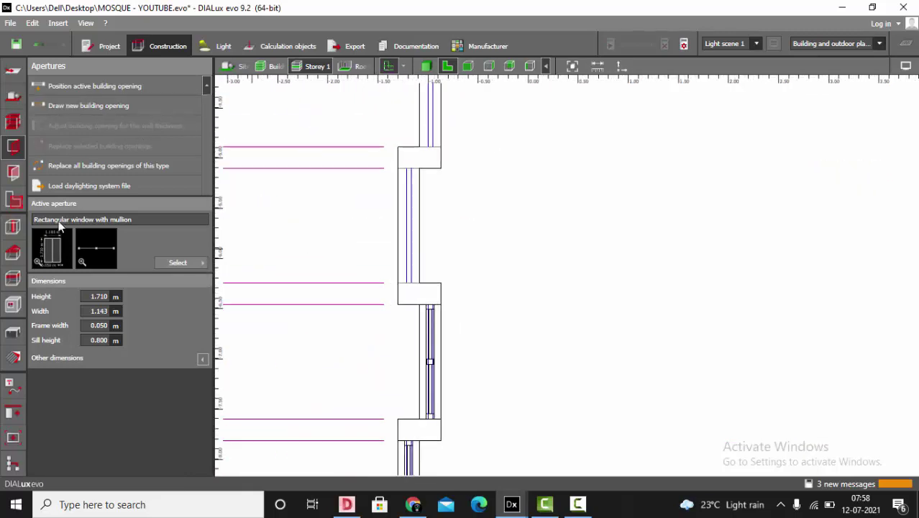
# Step: Draw a mullioned window across the fifth opening of the courtyard's left wall
pyautogui.click(69, 106)
pyautogui.scroll(5, 418, 185)
pyautogui.moveTo(418, 157); pyautogui.dragTo(423, 349)
pyautogui.click(69, 107)
pyautogui.scroll(-5, 420, 173)
pyautogui.moveTo(421, 173); pyautogui.dragTo(403, 287, button='middle')
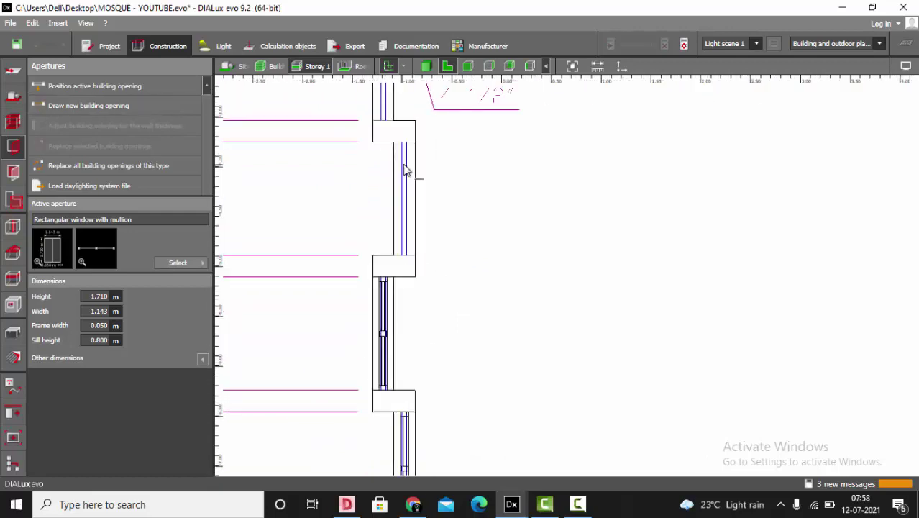
# Step: Draw mullioned windows in the last two openings of the courtyard's left wall, up to the verandah end
pyautogui.scroll(2, 400, 173)
pyautogui.moveTo(428, 135); pyautogui.dragTo(433, 304)
pyautogui.scroll(-3, 433, 303)
pyautogui.moveTo(452, 116); pyautogui.dragTo(438, 228, button='middle')
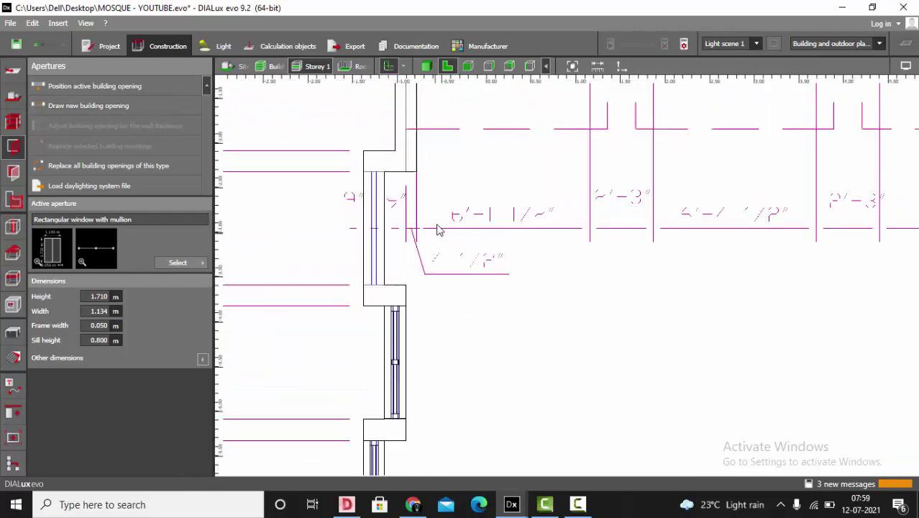
pyautogui.click(70, 106)
pyautogui.scroll(3, 366, 200)
pyautogui.moveTo(405, 160); pyautogui.dragTo(415, 348)
pyautogui.scroll(-8, 402, 219)
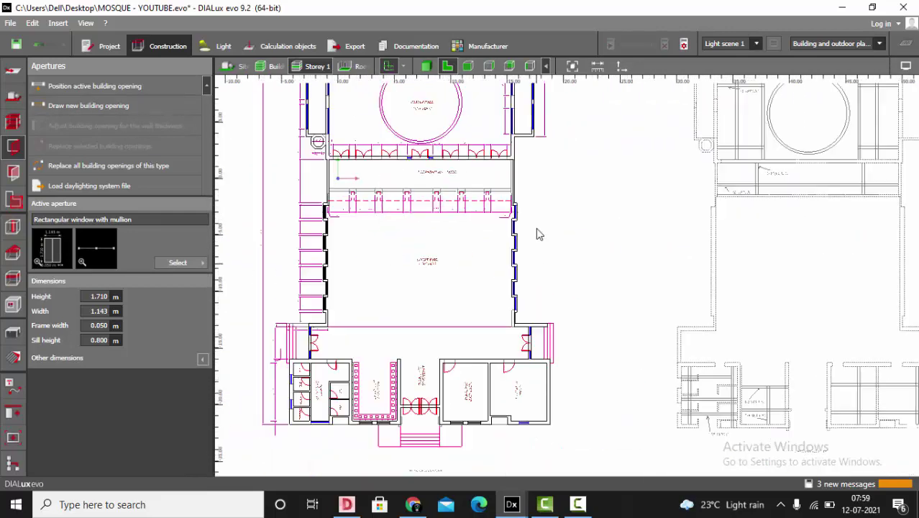
# Step: Draw mullioned windows in the first two openings of the courtyard's right wall, starting from the entrance end
pyautogui.scroll(3, 497, 302)
pyautogui.click(76, 108)
pyautogui.scroll(5, 495, 347)
pyautogui.moveTo(504, 202); pyautogui.dragTo(507, 333)
pyautogui.click(79, 108)
pyautogui.scroll(-3, 500, 216)
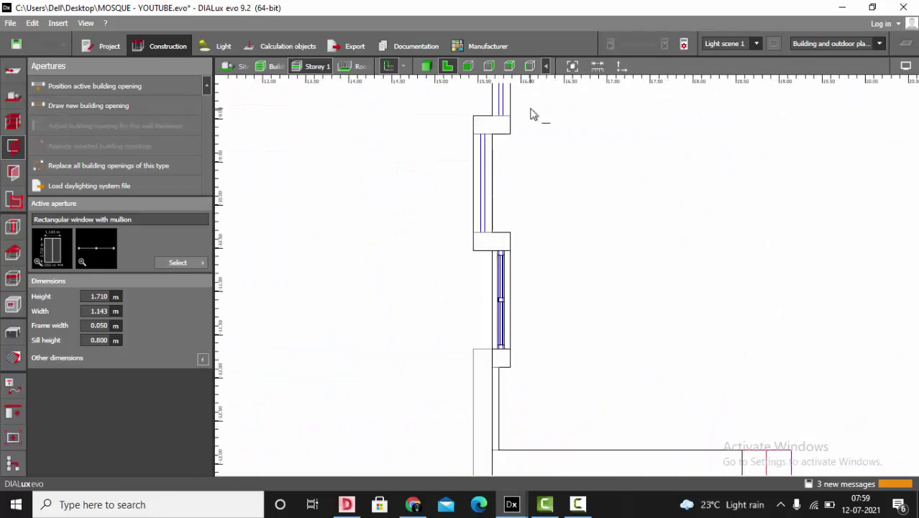
pyautogui.scroll(2, 530, 112)
pyautogui.moveTo(482, 150); pyautogui.dragTo(483, 270)
# Step: Draw mullioned windows in the third and fourth openings of the courtyard's right wall
pyautogui.scroll(-4, 482, 269)
pyautogui.scroll(3, 556, 133)
pyautogui.click(71, 109)
pyautogui.scroll(3, 478, 125)
pyautogui.moveTo(444, 102); pyautogui.dragTo(442, 260)
pyautogui.scroll(-8, 440, 269)
pyautogui.scroll(3, 442, 148)
pyautogui.click(79, 108)
pyautogui.scroll(4, 505, 204)
pyautogui.moveTo(388, 176); pyautogui.dragTo(372, 345)
# Step: Draw a mullioned window across the fifth opening of the courtyard's right wall
pyautogui.scroll(-5, 427, 407)
pyautogui.scroll(4, 416, 268)
pyautogui.click(79, 108)
pyautogui.scroll(3, 518, 306)
pyautogui.moveTo(346, 178); pyautogui.dragTo(347, 361)
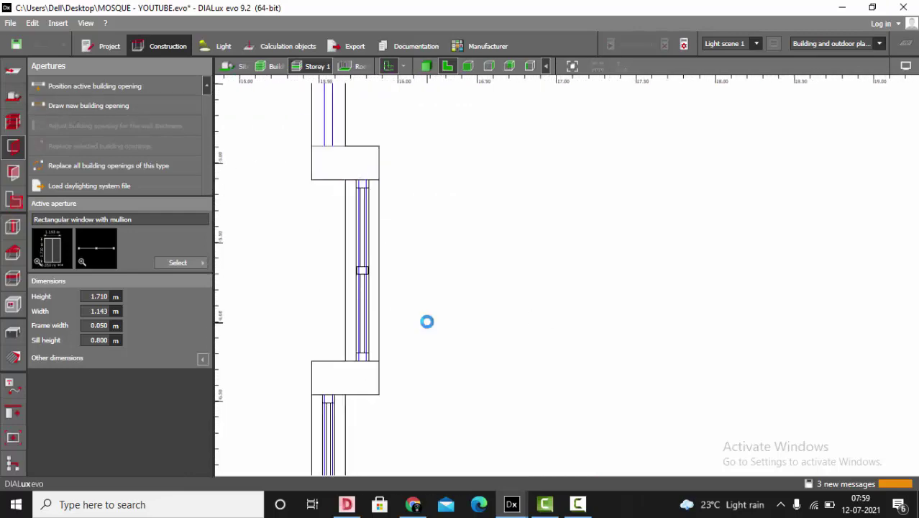
# Step: Draw mullioned windows in the last two openings of the courtyard's right wall, nearest the verandah
pyautogui.scroll(-5, 427, 321)
pyautogui.scroll(3, 381, 119)
pyautogui.click(86, 107)
pyautogui.scroll(3, 496, 178)
pyautogui.click(350, 157)
pyautogui.scroll(1, 444, 310)
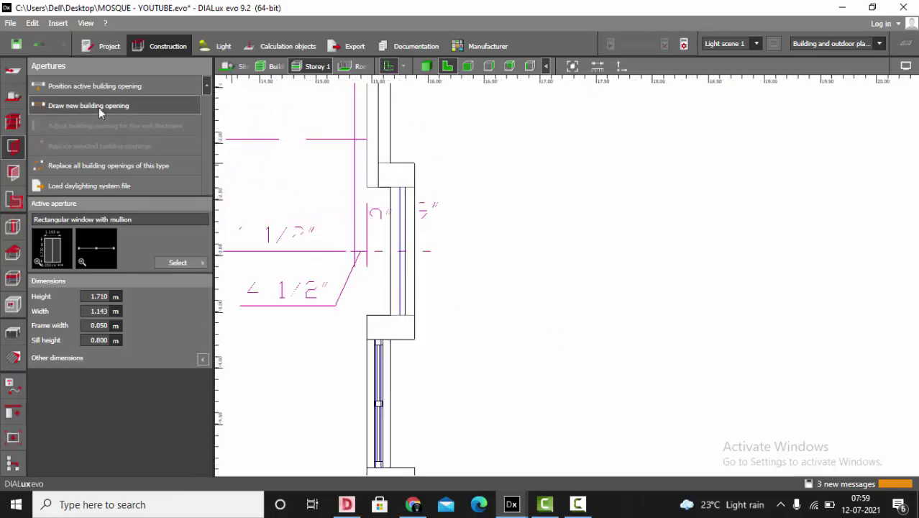
pyautogui.scroll(-5, 444, 316)
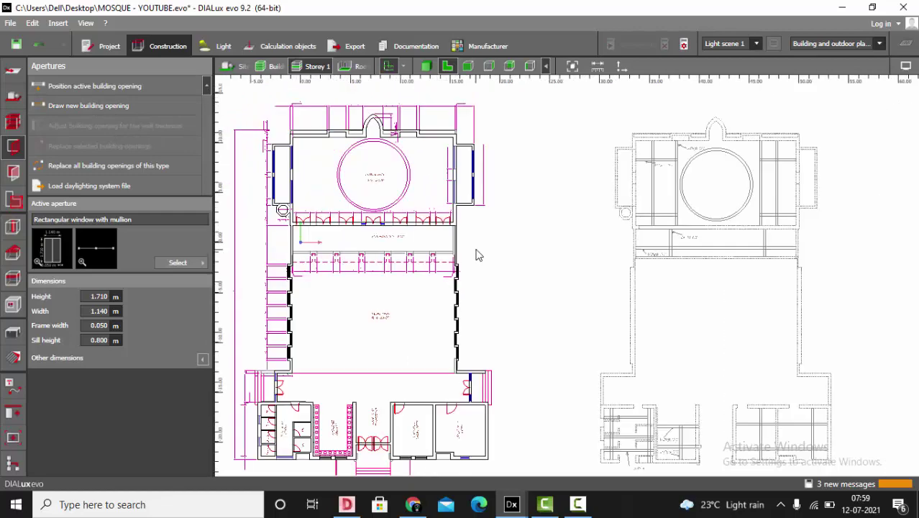
# Step: Draw two mullioned windows, each 2.286 m wide, in the openings of the prayer hall's left wall
pyautogui.scroll(2, 476, 253)
pyautogui.click(93, 107)
pyautogui.scroll(3, 260, 192)
pyautogui.moveTo(289, 192); pyautogui.dragTo(290, 272)
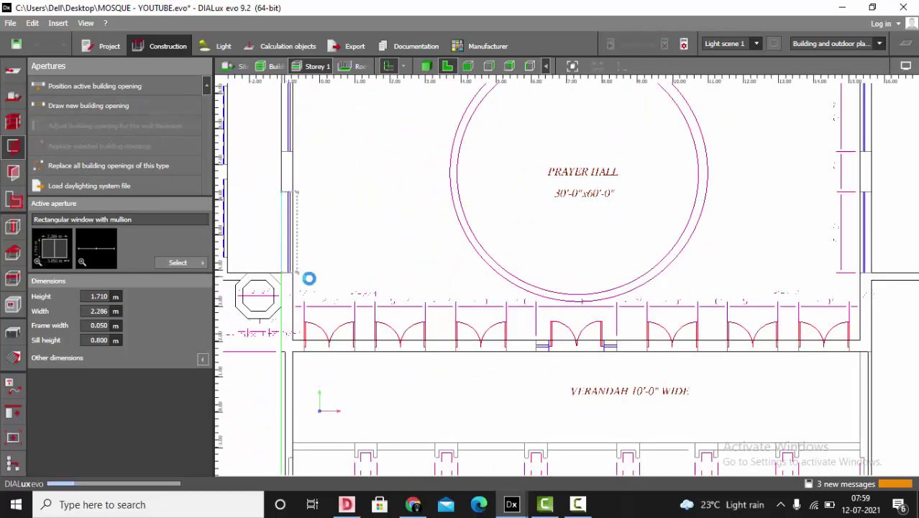
pyautogui.click(77, 110)
pyautogui.scroll(-3, 266, 270)
pyautogui.scroll(5, 280, 143)
pyautogui.moveTo(275, 136); pyautogui.dragTo(276, 241)
pyautogui.scroll(-7, 299, 191)
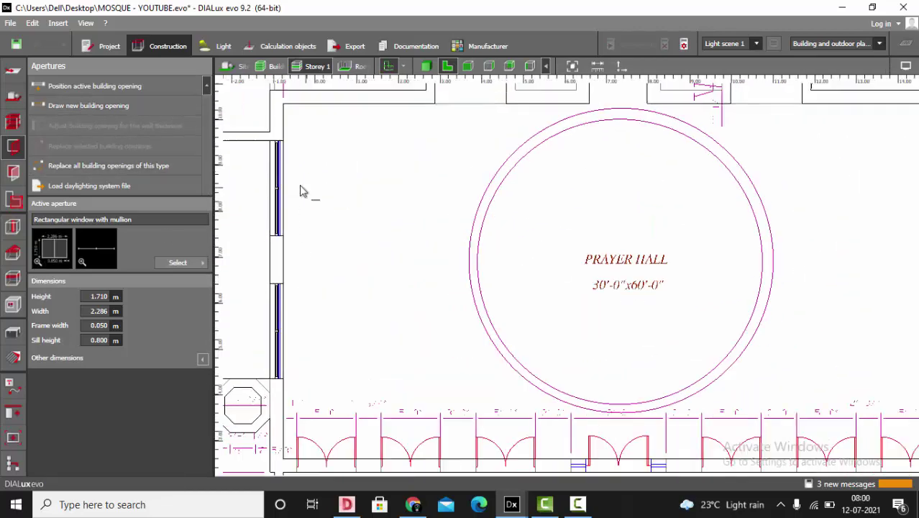
# Step: Draw two mullioned windows, each 2.286 m wide, in the openings of the prayer hall's right wall
pyautogui.scroll(6, 610, 242)
pyautogui.moveTo(609, 226); pyautogui.dragTo(610, 318)
pyautogui.click(83, 105)
pyautogui.scroll(-3, 474, 193)
pyautogui.scroll(3, 545, 147)
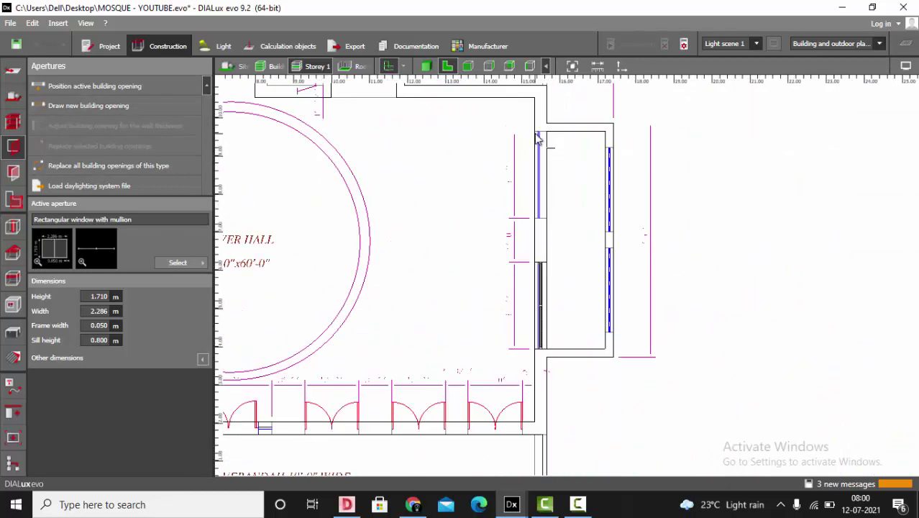
pyautogui.moveTo(538, 135); pyautogui.dragTo(539, 217)
# Step: Examine the new courtyard windows from outside in the 3D view of the site
pyautogui.scroll(-6, 607, 200)
pyautogui.click(426, 66)
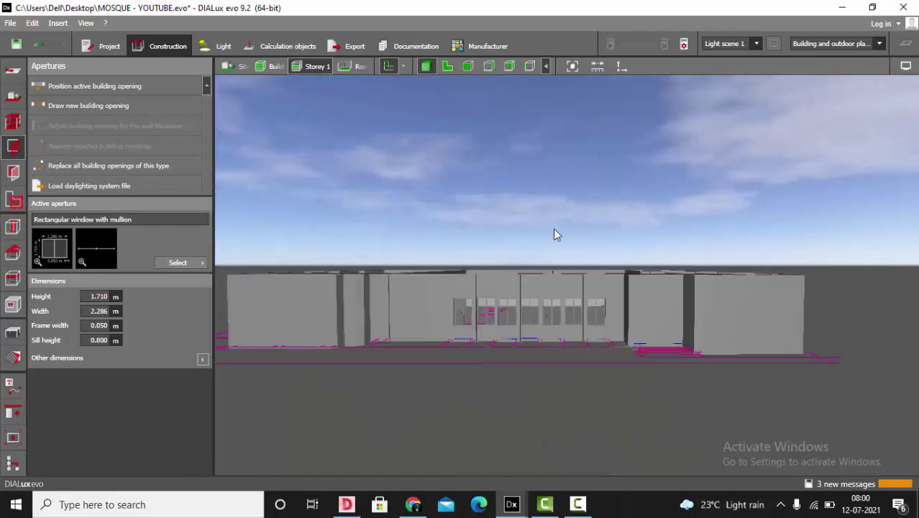
pyautogui.click(572, 66)
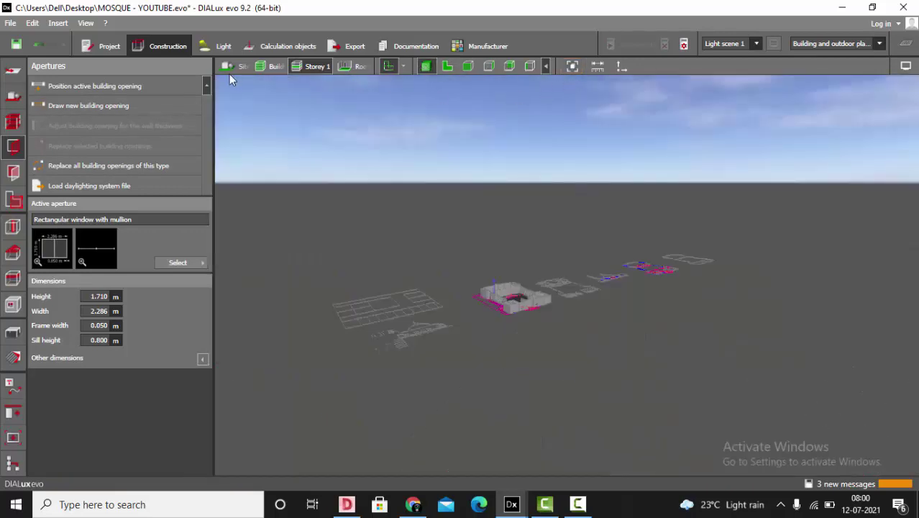
pyautogui.click(232, 68)
pyautogui.click(582, 66)
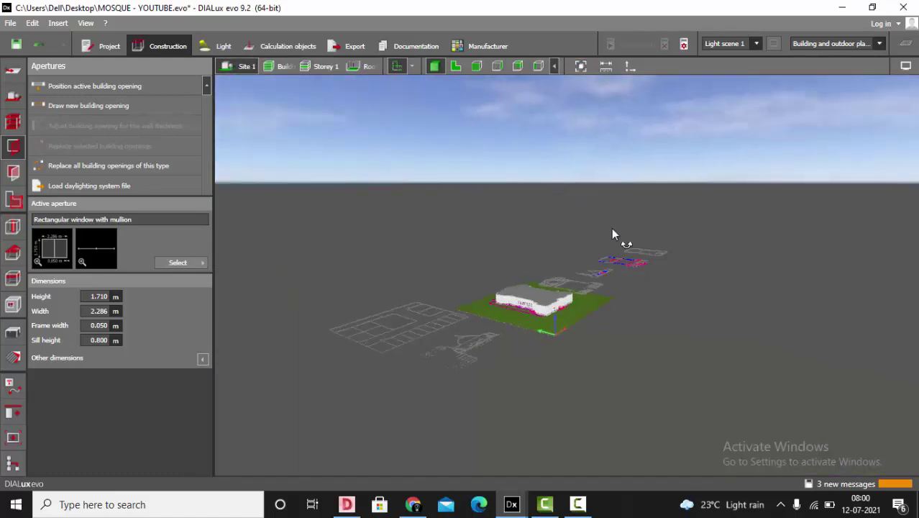
pyautogui.scroll(5, 520, 279)
pyautogui.moveTo(591, 359); pyautogui.dragTo(528, 261, button='right')
pyautogui.scroll(5, 527, 260)
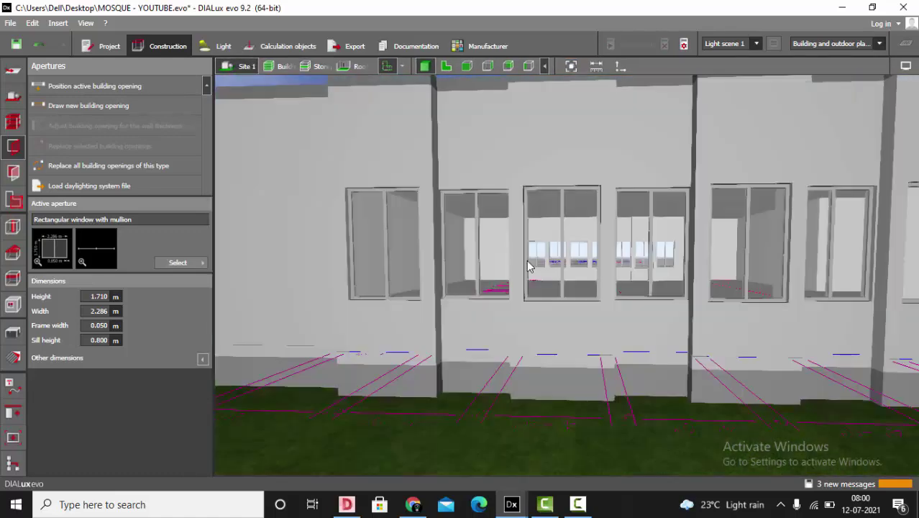
# Step: Pick the window frame's material, darken its colour to RGB 110, 110, 110 and replace the frames' material with it
pyautogui.click(13, 357)
pyautogui.click(64, 87)
pyautogui.scroll(3, 317, 181)
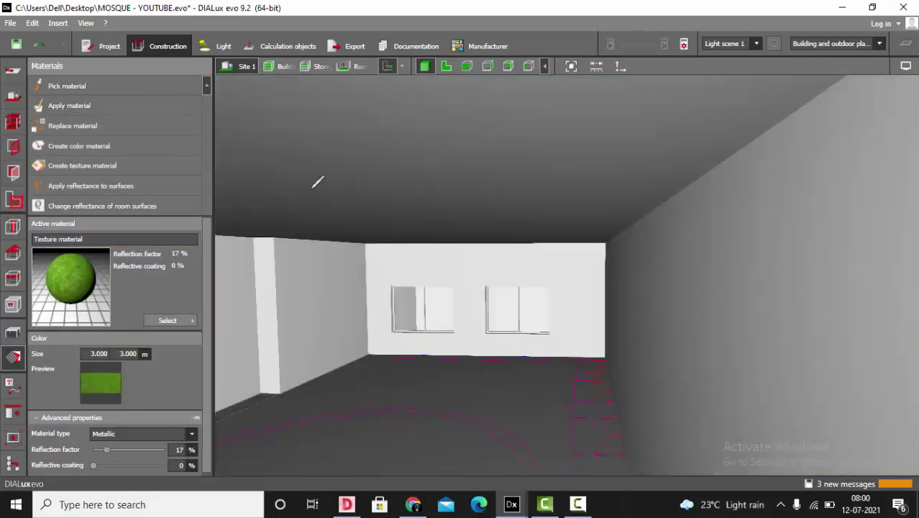
pyautogui.scroll(-3, 349, 188)
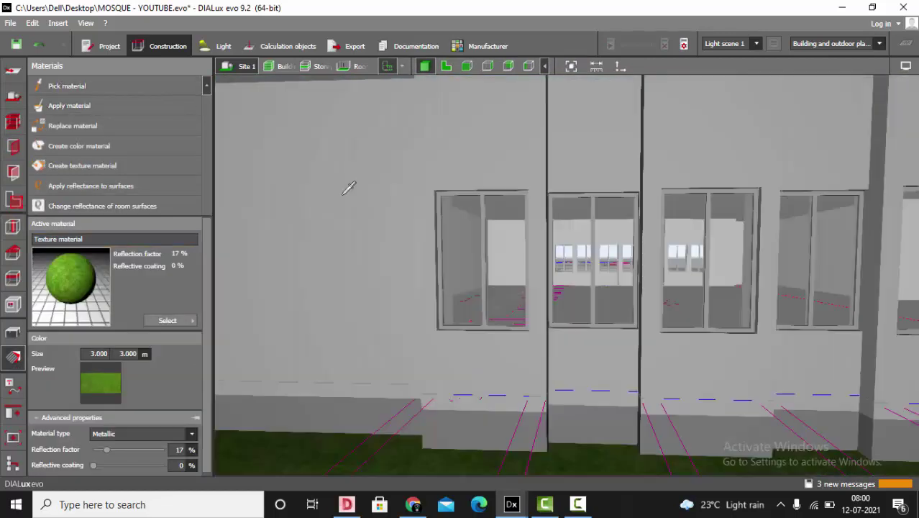
pyautogui.click(487, 183)
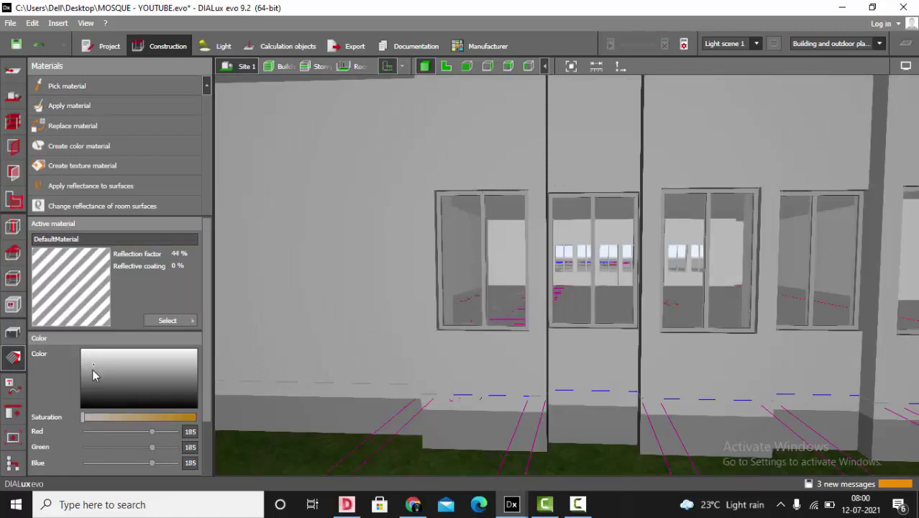
pyautogui.moveTo(92, 368); pyautogui.dragTo(91, 381)
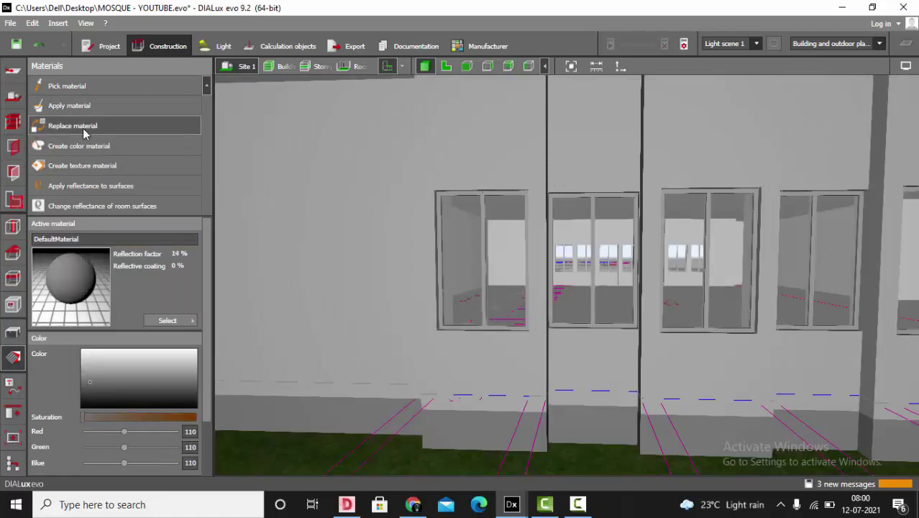
pyautogui.scroll(-3, 446, 214)
pyautogui.scroll(5, 425, 206)
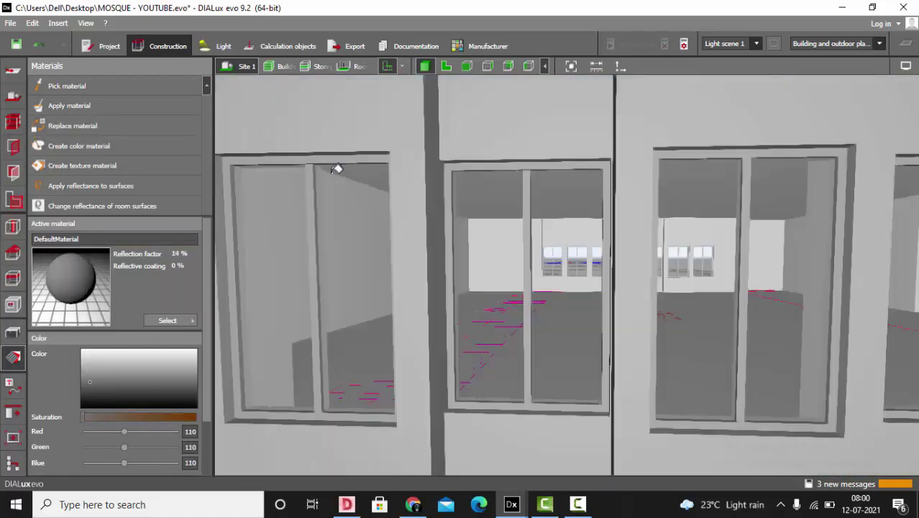
pyautogui.scroll(-10, 330, 154)
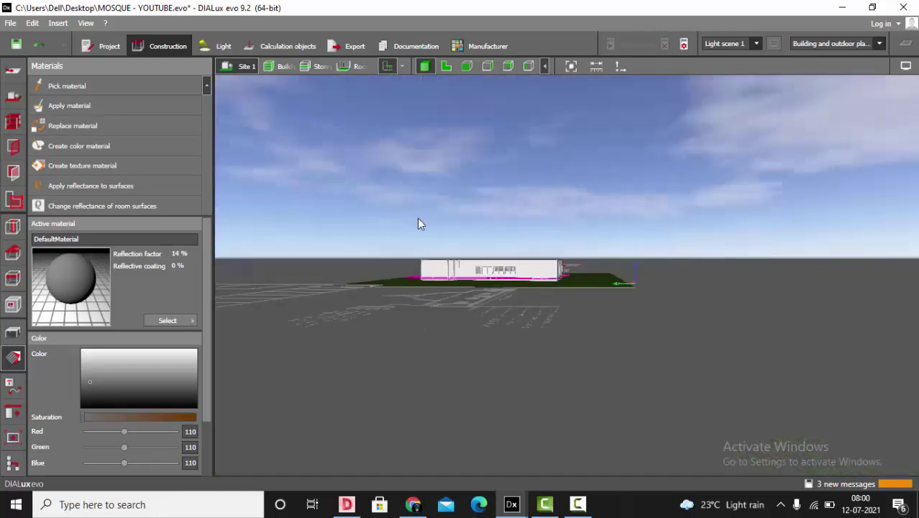
pyautogui.scroll(8, 482, 312)
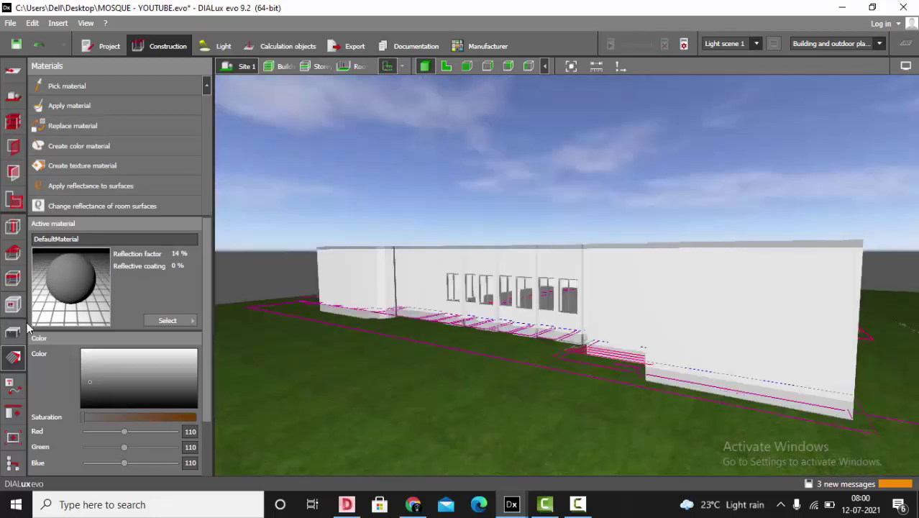
# Step: Measure the sill height and the height of the wide, high window beside the pointed arch in the elevation drawing
pyautogui.click(13, 331)
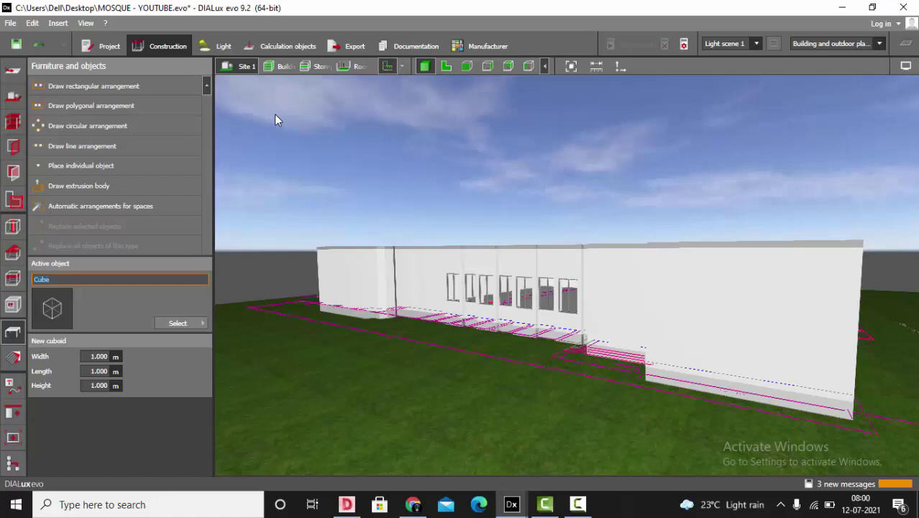
pyautogui.click(446, 67)
pyautogui.scroll(-5, 371, 312)
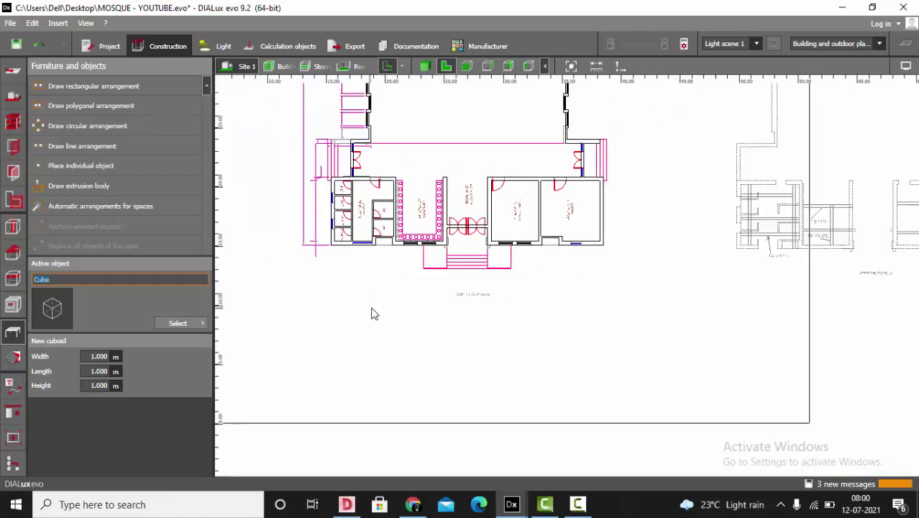
pyautogui.scroll(8, 699, 349)
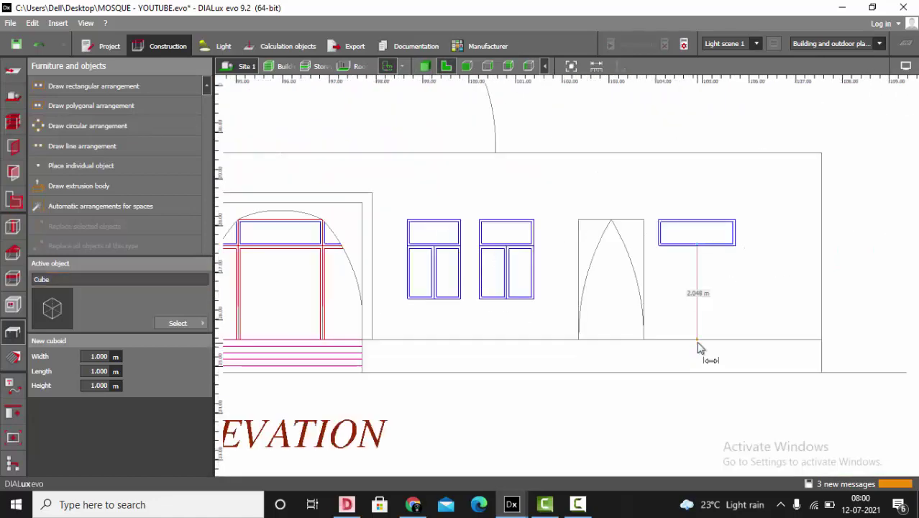
pyautogui.scroll(3, 770, 226)
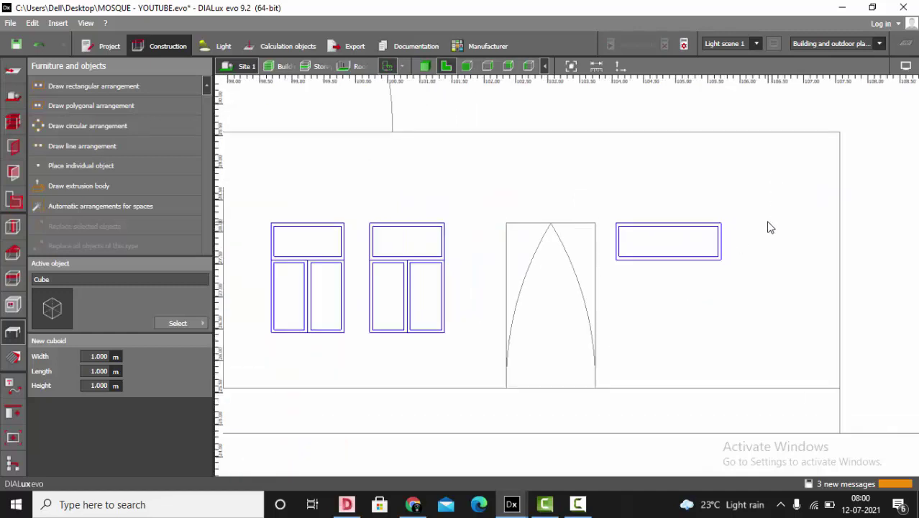
pyautogui.scroll(2, 581, 300)
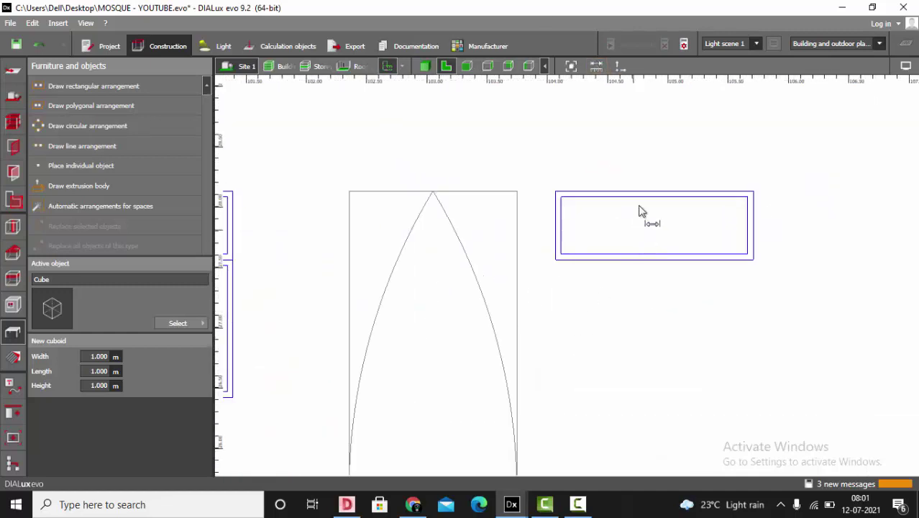
pyautogui.click(650, 192)
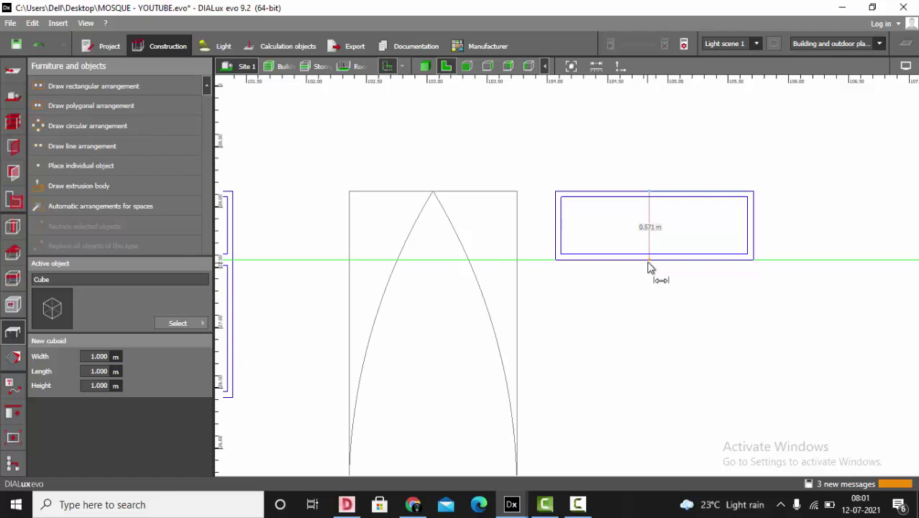
# Step: Choose the standard window as the active aperture and set its height to 0.57 m, frame width to 0.05 m and sill height to 2 m
pyautogui.click(12, 146)
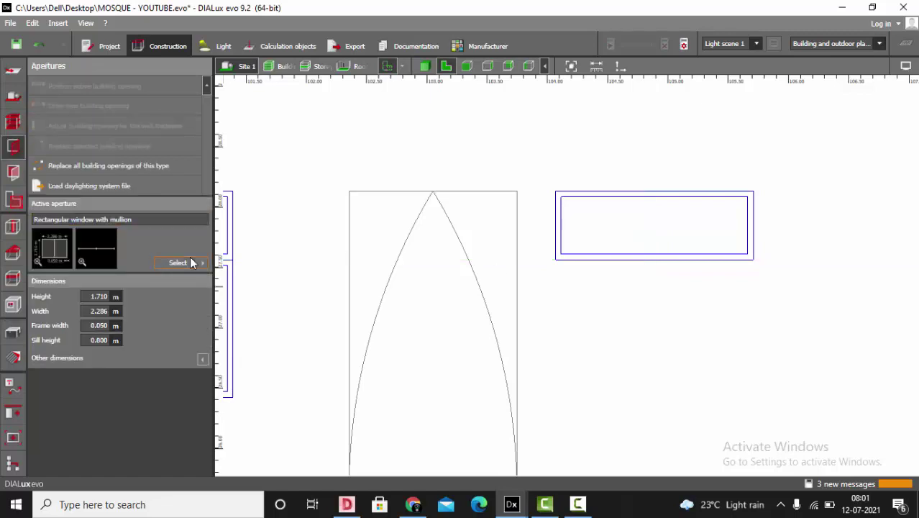
pyautogui.click(190, 259)
pyautogui.click(323, 113)
pyautogui.click(95, 340)
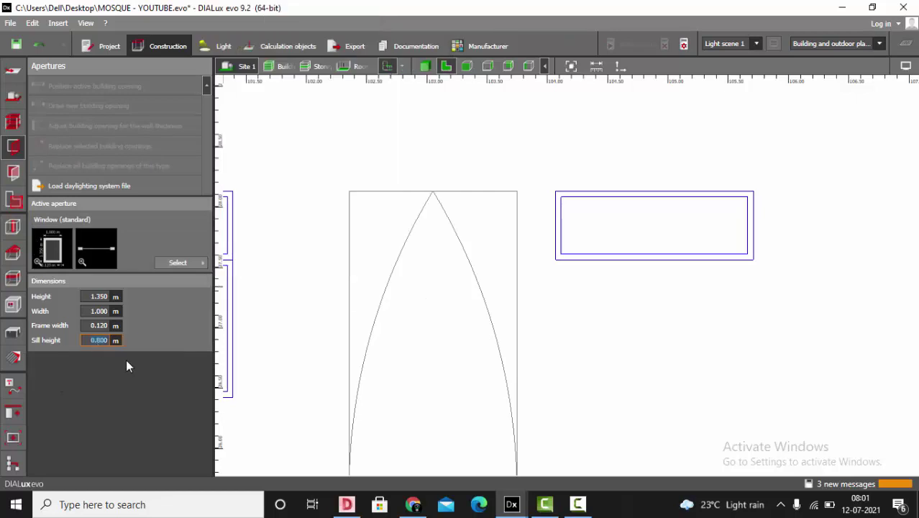
pyautogui.scroll(-2, 597, 213)
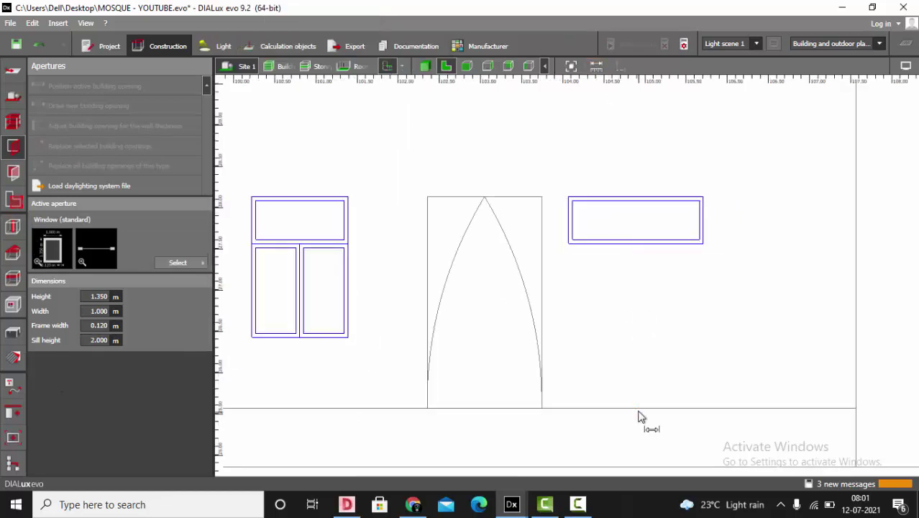
pyautogui.write('.57')
pyautogui.press('Return')
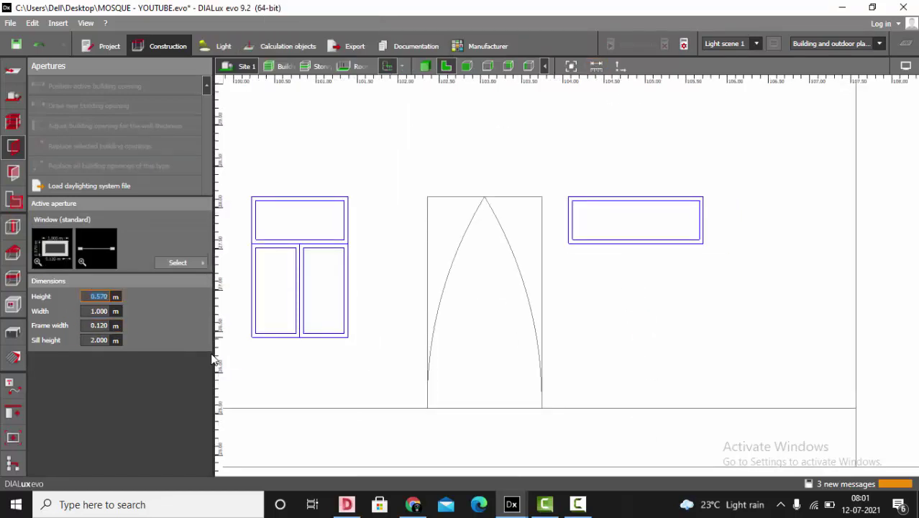
pyautogui.scroll(-8, 680, 190)
pyautogui.scroll(6, 386, 279)
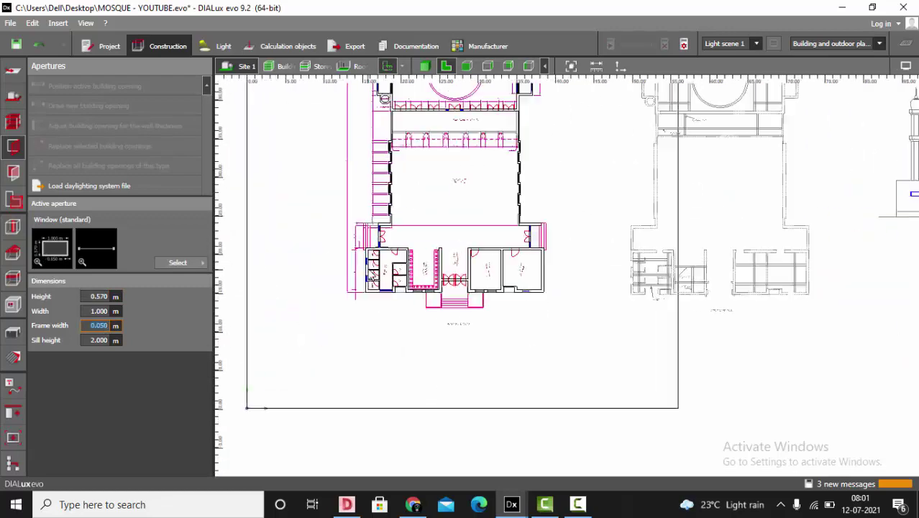
# Step: Draw the standard window about 1.64 m wide in the toilet's front wall opening on Storey 1
pyautogui.click(320, 67)
pyautogui.scroll(6, 411, 313)
pyautogui.click(79, 106)
pyautogui.scroll(3, 334, 242)
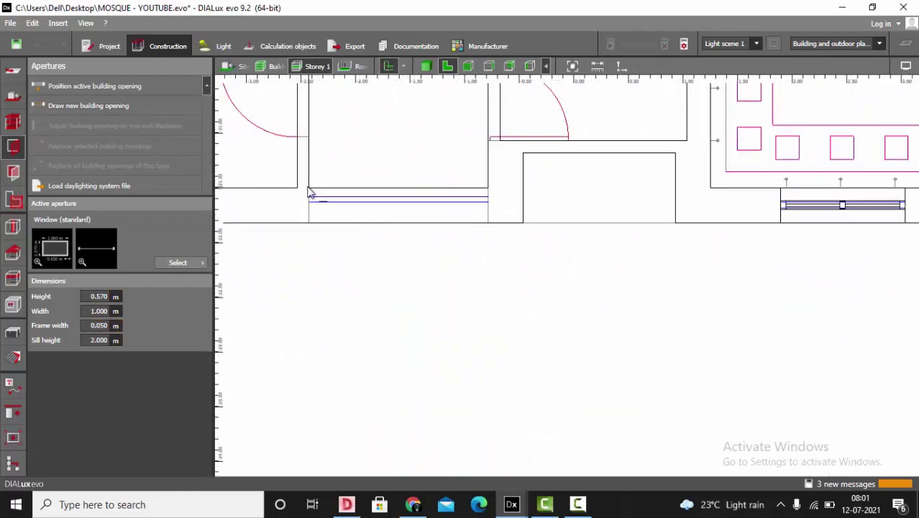
pyautogui.moveTo(308, 189); pyautogui.dragTo(487, 190)
# Step: Draw a standard window about 0.86 m wide in the store room's front wall, following the plan
pyautogui.scroll(-3, 323, 245)
pyautogui.moveTo(647, 245); pyautogui.dragTo(336, 253, button='middle')
pyautogui.scroll(8, 813, 234)
pyautogui.click(129, 107)
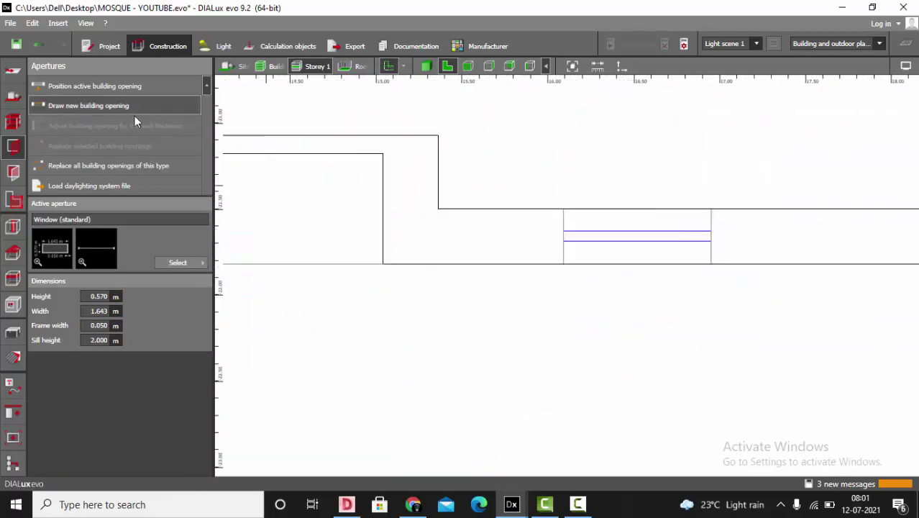
pyautogui.scroll(2, 670, 220)
pyautogui.moveTo(526, 207); pyautogui.dragTo(728, 208)
pyautogui.click(727, 209)
pyautogui.scroll(-8, 700, 277)
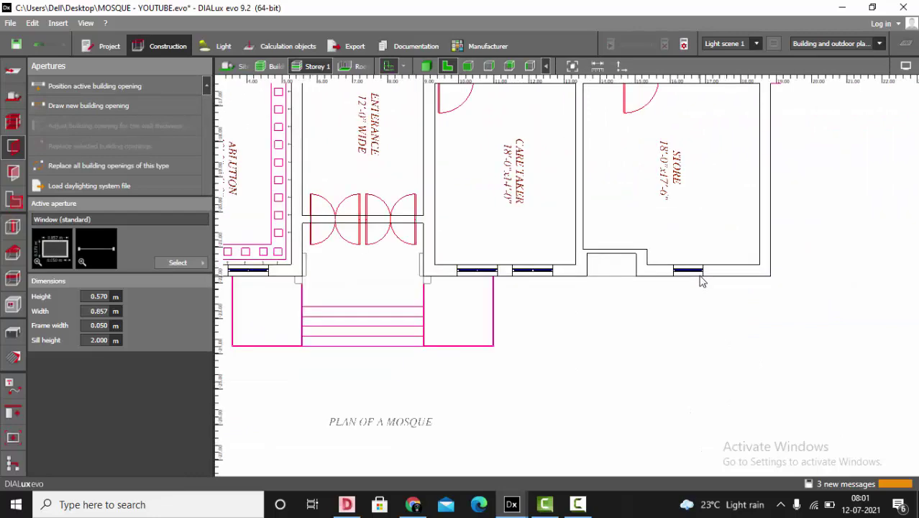
# Step: Draw two windows in the outer side wall of the toilet block, about 0.93 m wide beside the TAHARAT cells and 0.71 m beside the WCs
pyautogui.scroll(8, 453, 363)
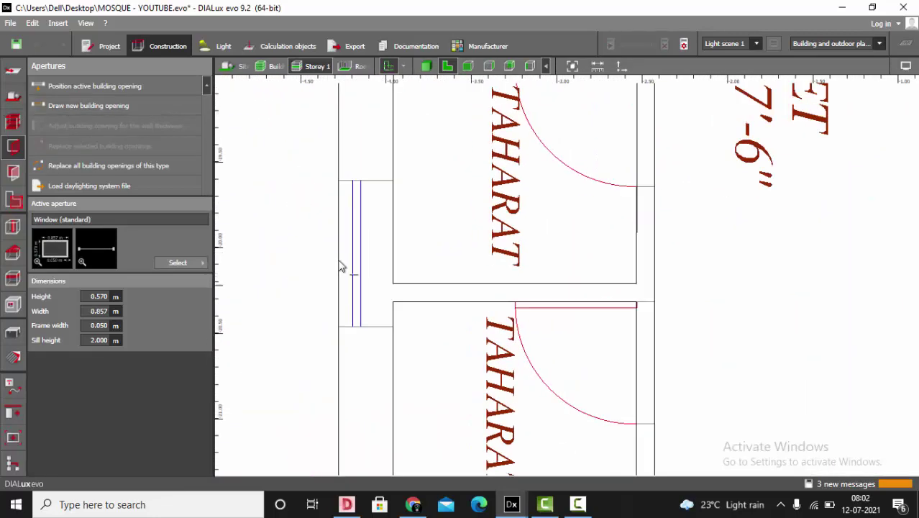
pyautogui.scroll(-1, 353, 181)
pyautogui.moveTo(354, 180); pyautogui.dragTo(388, 309)
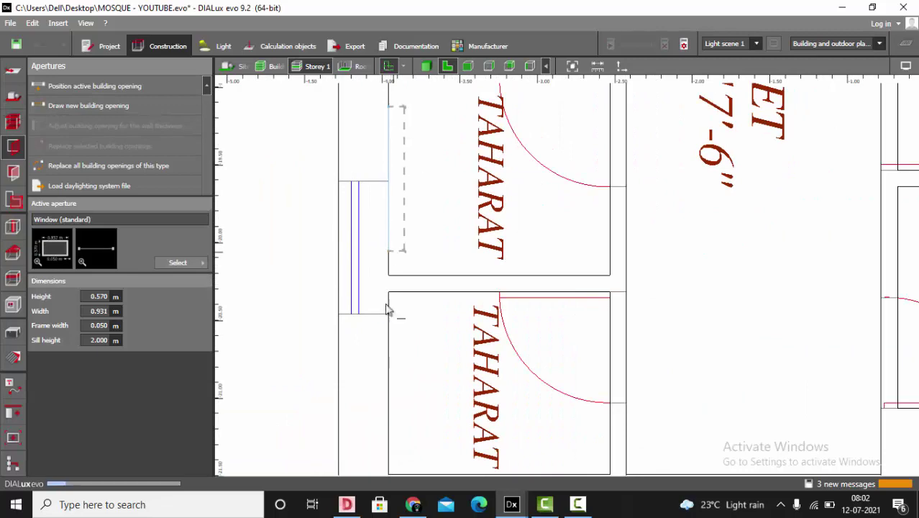
pyautogui.scroll(-8, 388, 308)
pyautogui.moveTo(388, 103)
pyautogui.mouseDown()
pyautogui.moveTo(380, 156)
pyautogui.moveTo(386, 150)
pyautogui.mouseUp()
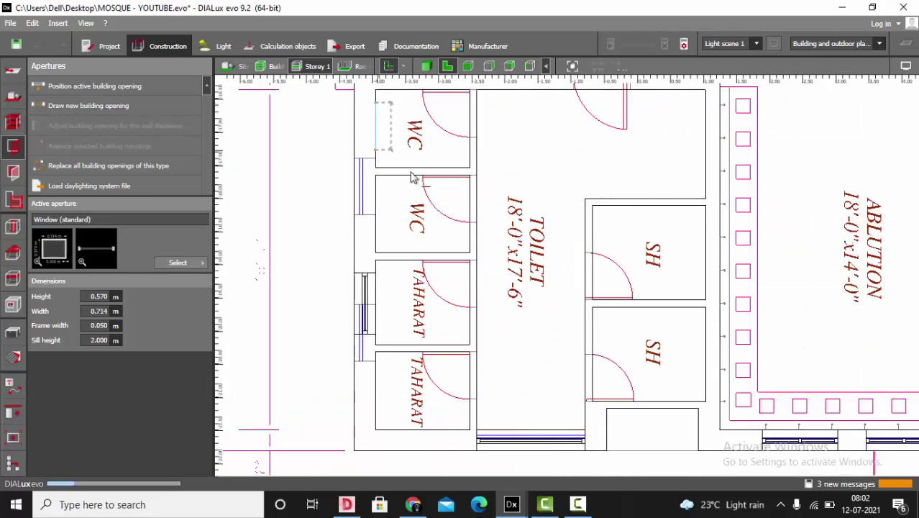
# Step: Set the width of both windows in the toilet block's side wall to 0.8 m in the 3D view
pyautogui.scroll(-10, 313, 193)
pyautogui.scroll(3, 471, 110)
pyautogui.click(427, 67)
pyautogui.moveTo(496, 305); pyautogui.dragTo(554, 310, button='right')
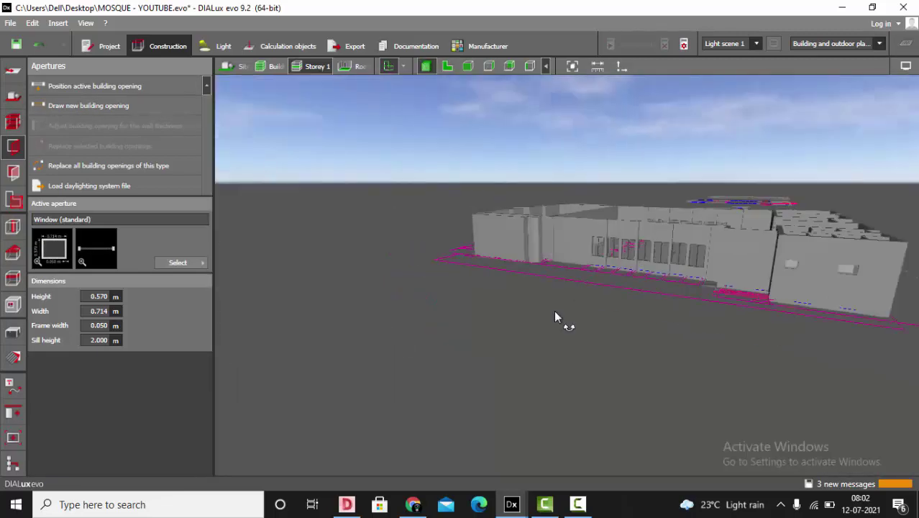
pyautogui.scroll(8, 763, 248)
pyautogui.click(701, 218)
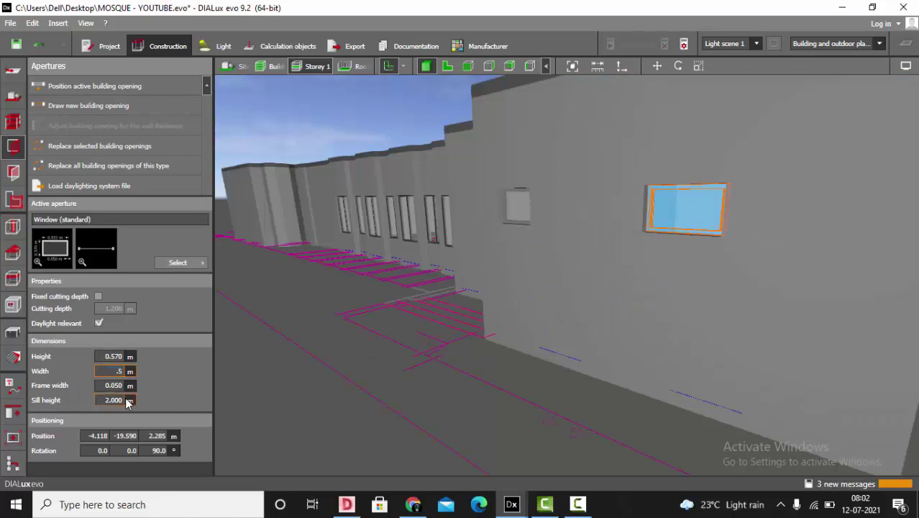
pyautogui.press('Return')
pyautogui.click(533, 218)
pyautogui.click(115, 371)
pyautogui.write('.8')
pyautogui.press('Return')
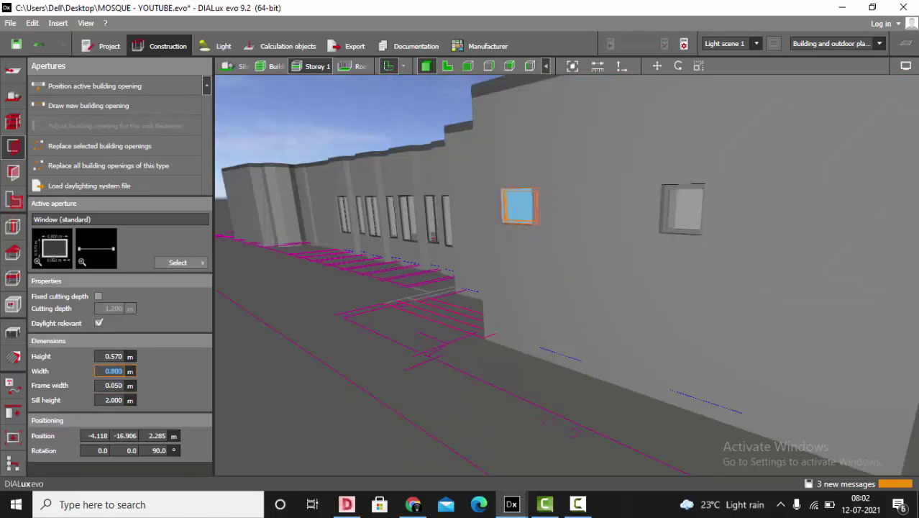
pyautogui.click(686, 212)
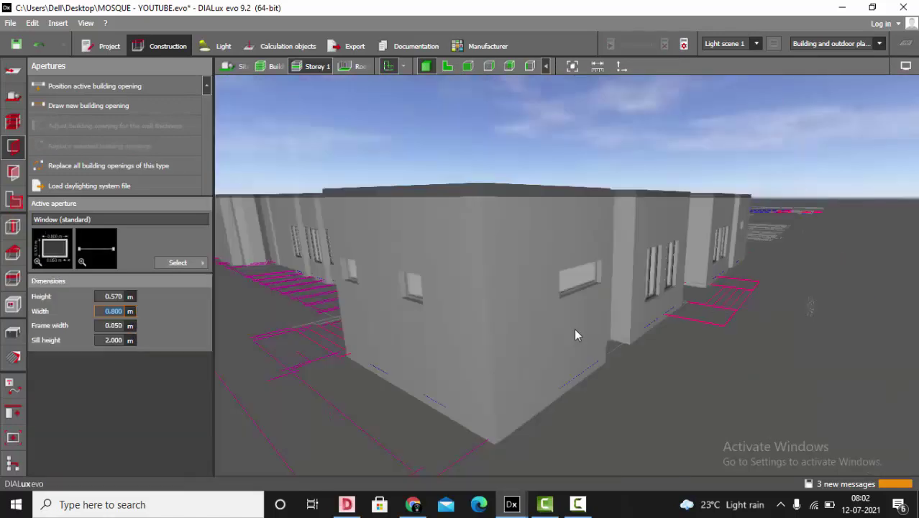
# Step: Dismiss the save prompt and give the frames of the new high windows the dark grey material, RGB 110, 110, 110
pyautogui.click(13, 357)
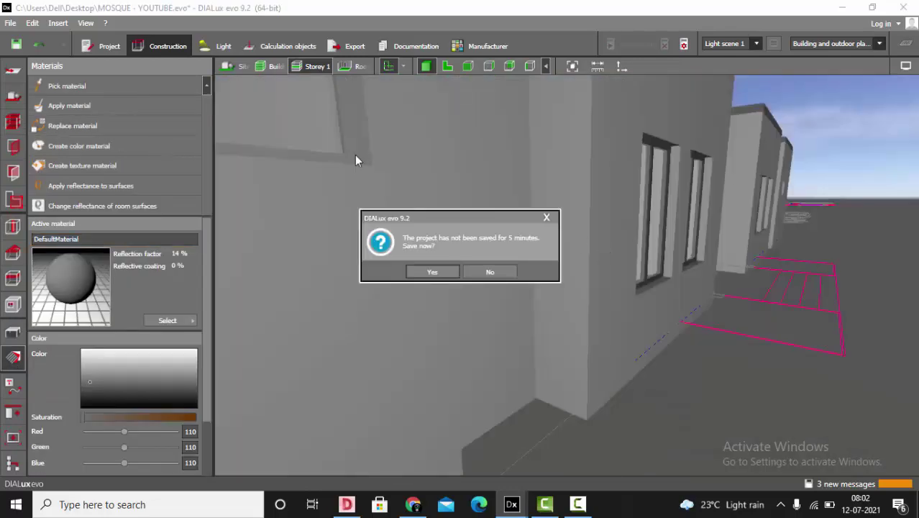
pyautogui.press('Escape')
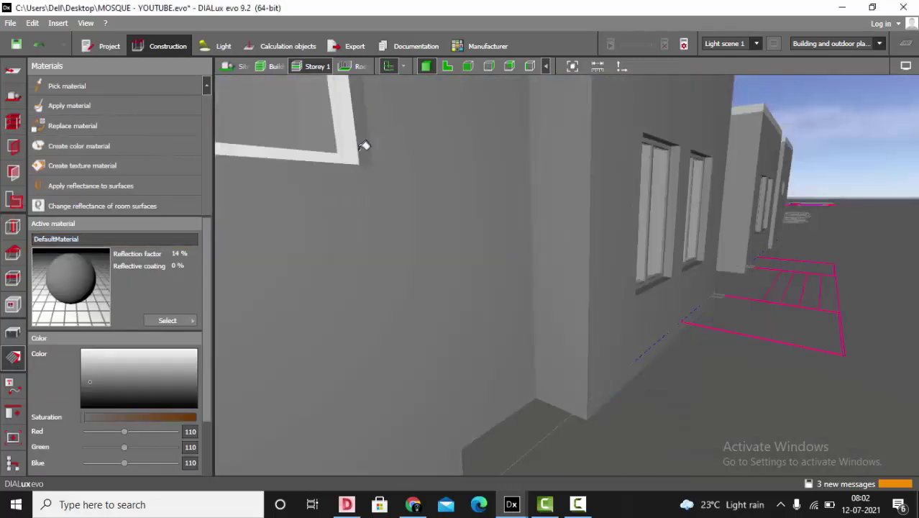
pyautogui.moveTo(365, 144); pyautogui.dragTo(417, 231)
pyautogui.click(420, 238)
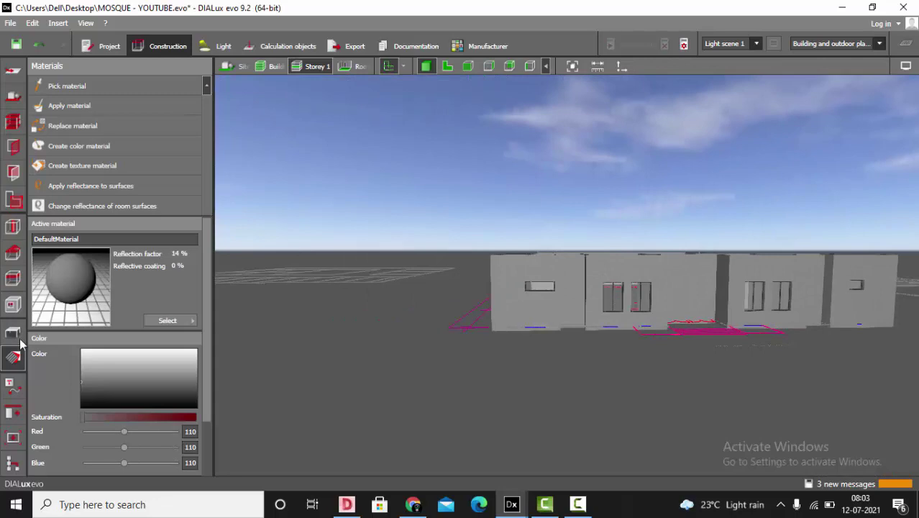
# Step: Examine the arched main entrance and its glazed door frame in the elevation drawing
pyautogui.click(13, 332)
pyautogui.click(447, 66)
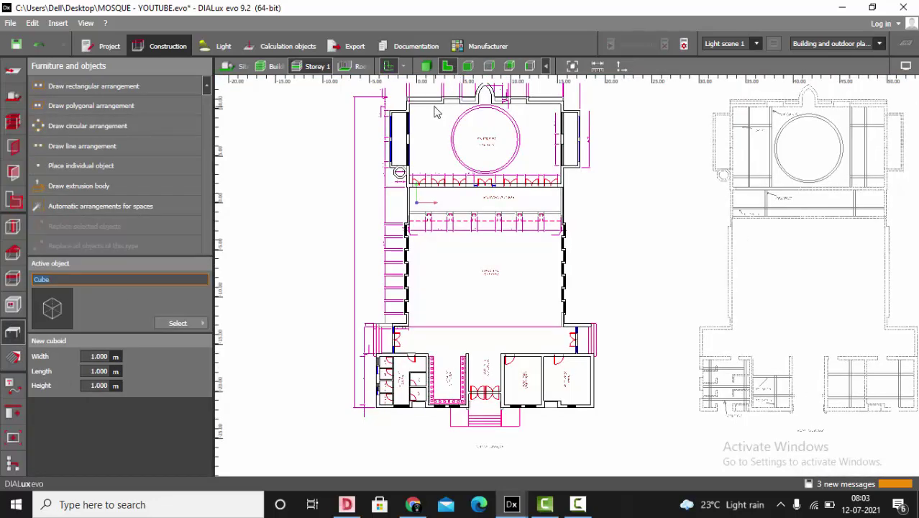
pyautogui.scroll(-2, 429, 120)
pyautogui.scroll(-2, 595, 183)
pyautogui.scroll(5, 742, 252)
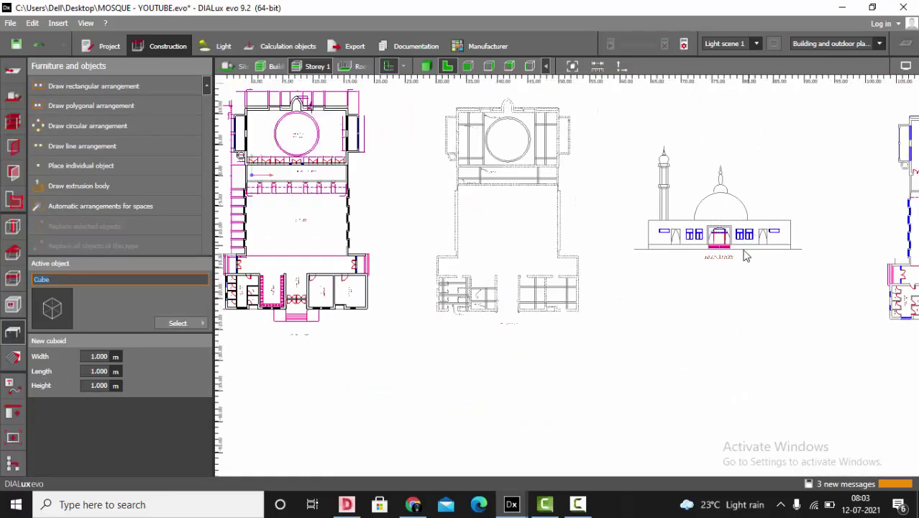
pyautogui.scroll(2, 734, 241)
pyautogui.scroll(2, 645, 187)
pyautogui.scroll(1, 601, 180)
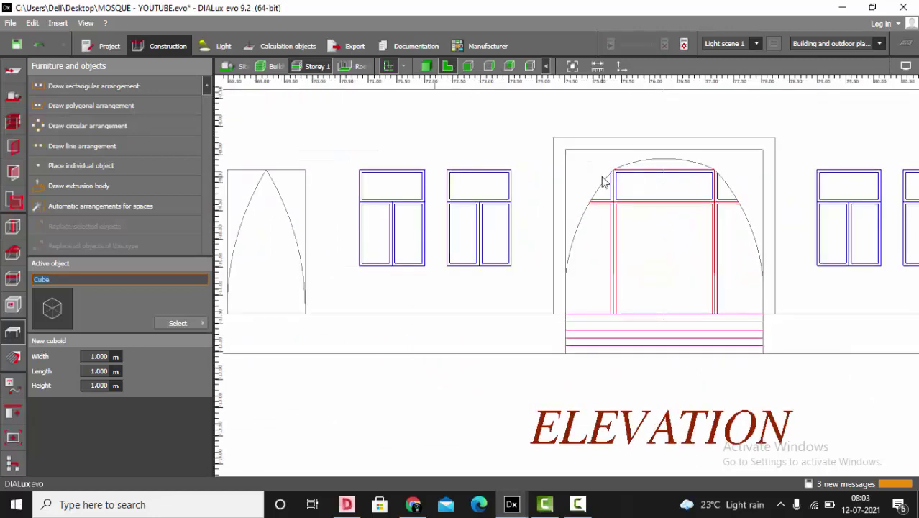
pyautogui.scroll(1, 728, 230)
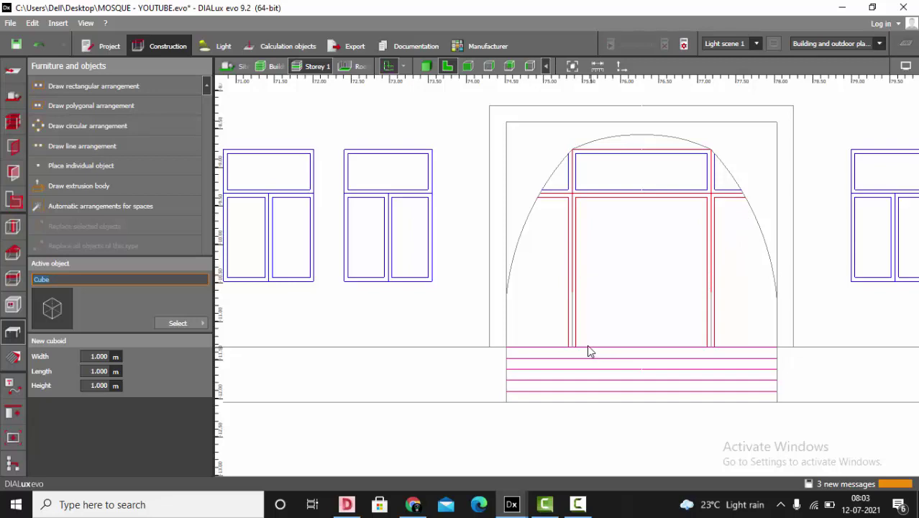
# Step: Draw a 3-wing window with transom about 3.43 m wide across the main entrance, with 0.05 m frame width and 0.01 m sill height
pyautogui.scroll(-2, 695, 255)
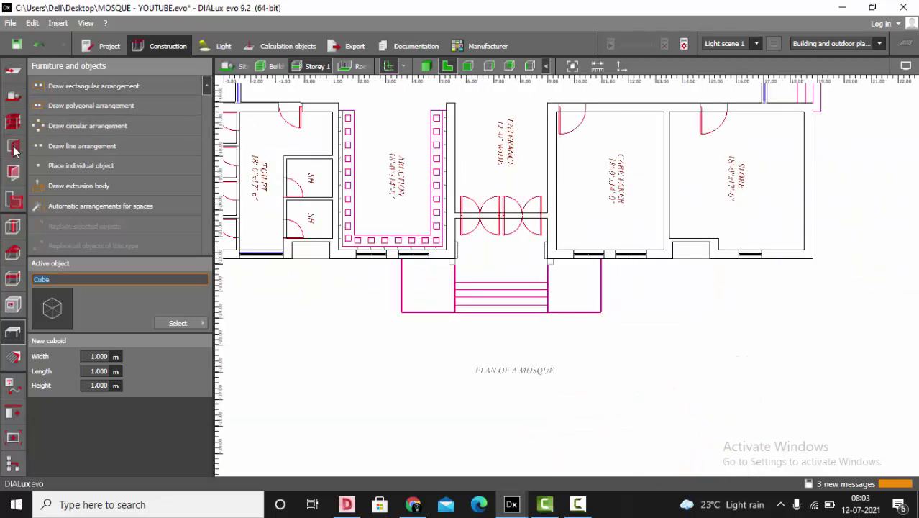
pyautogui.click(13, 147)
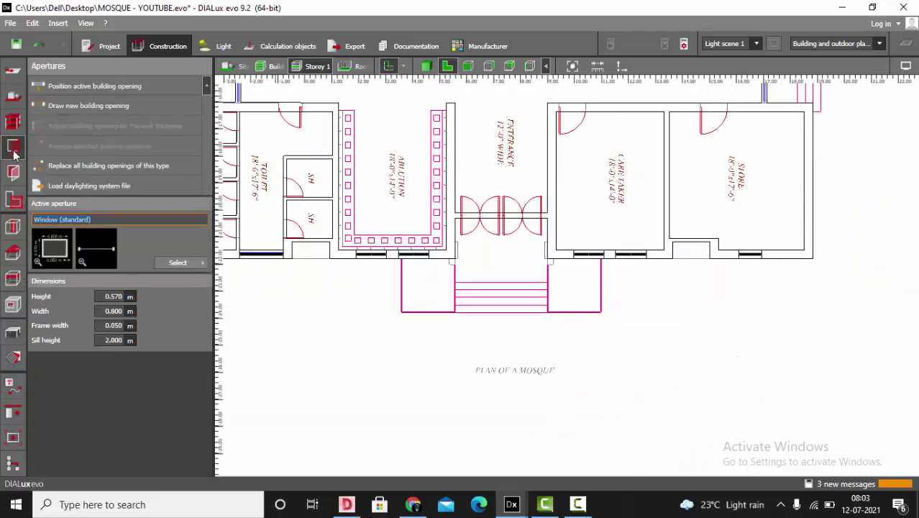
pyautogui.click(178, 263)
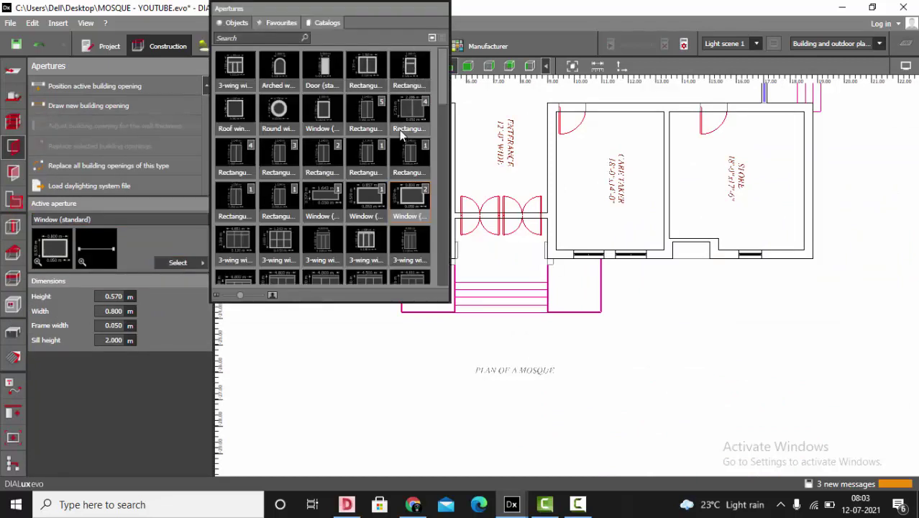
pyautogui.click(221, 72)
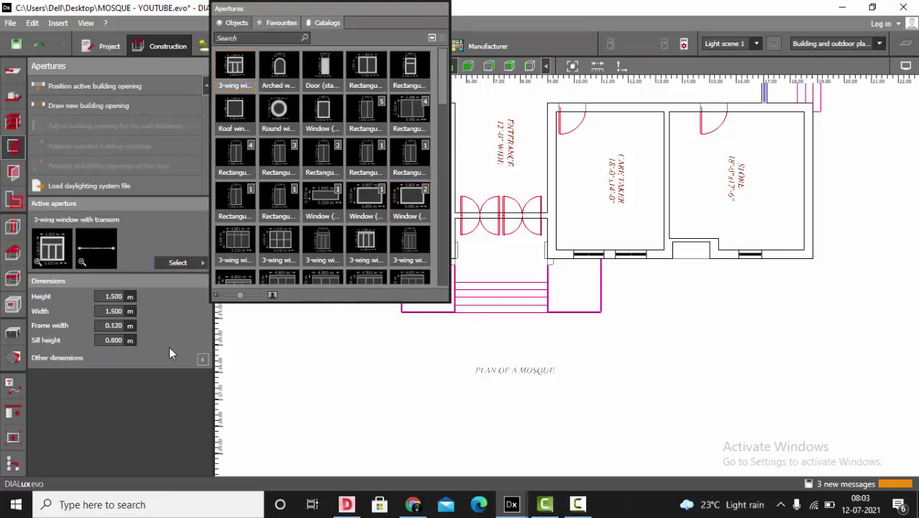
pyautogui.click(108, 340)
pyautogui.doubleClick(103, 340)
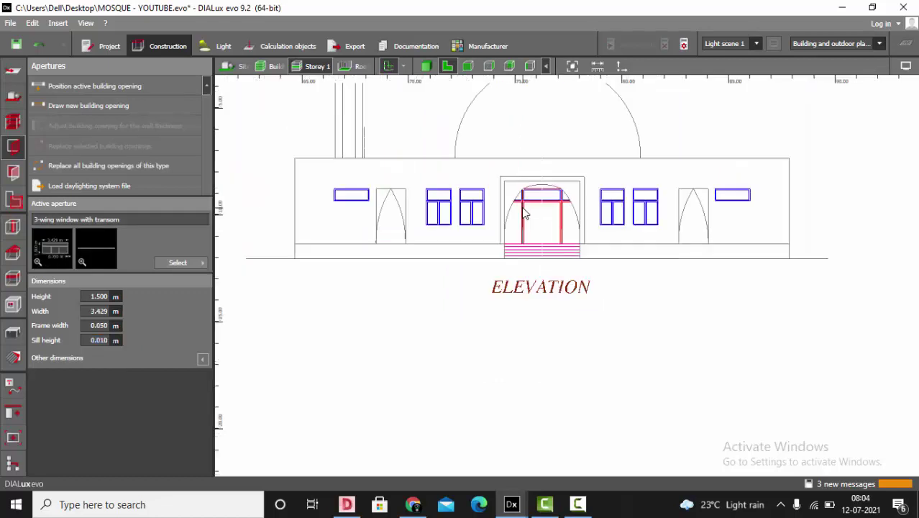
# Step: Measure the height of the main entrance's door frame in the elevation drawing
pyautogui.click(597, 66)
pyautogui.scroll(2, 535, 158)
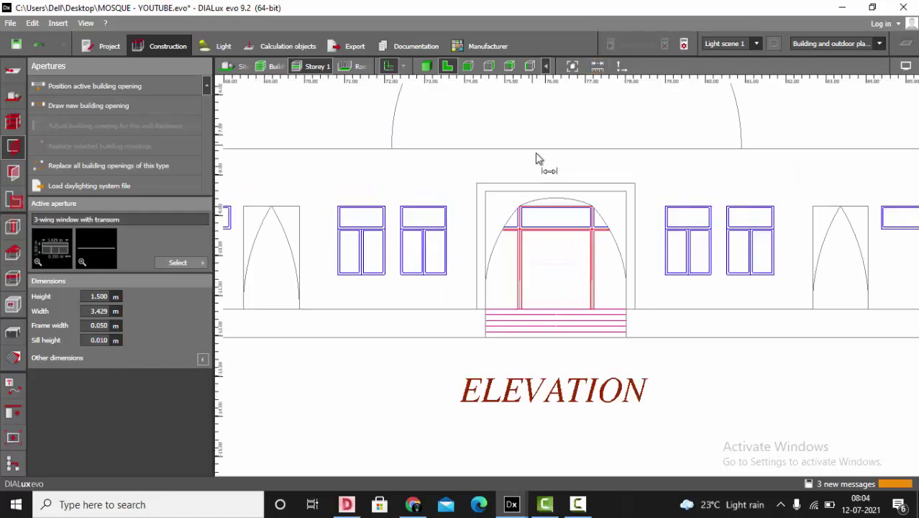
pyautogui.click(545, 211)
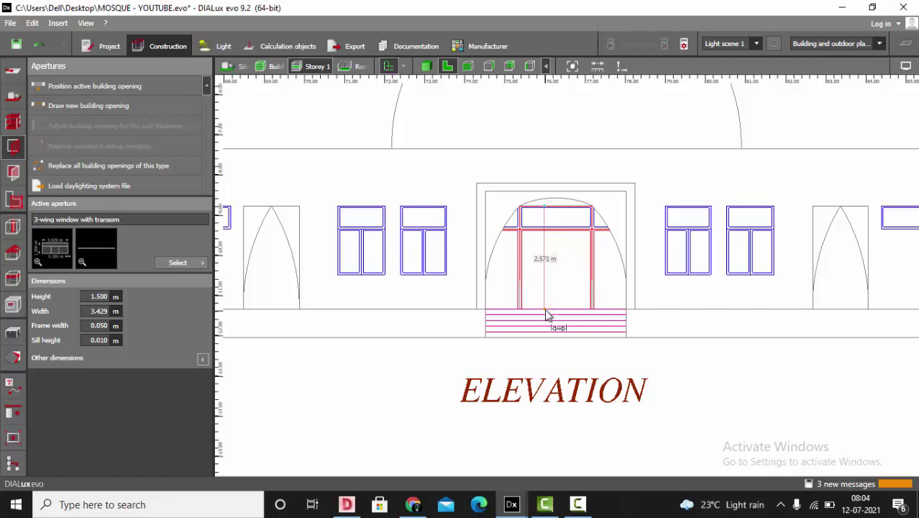
pyautogui.press('Escape')
# Step: Set the height of the 3-wing window in the main entrance to 2.57 m
pyautogui.scroll(-8, 810, 219)
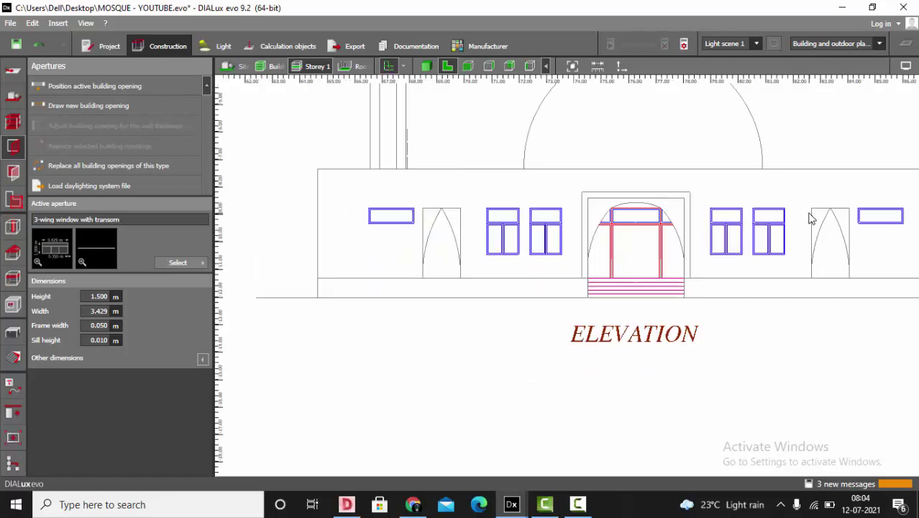
pyautogui.scroll(3, 511, 299)
pyautogui.scroll(2, 560, 316)
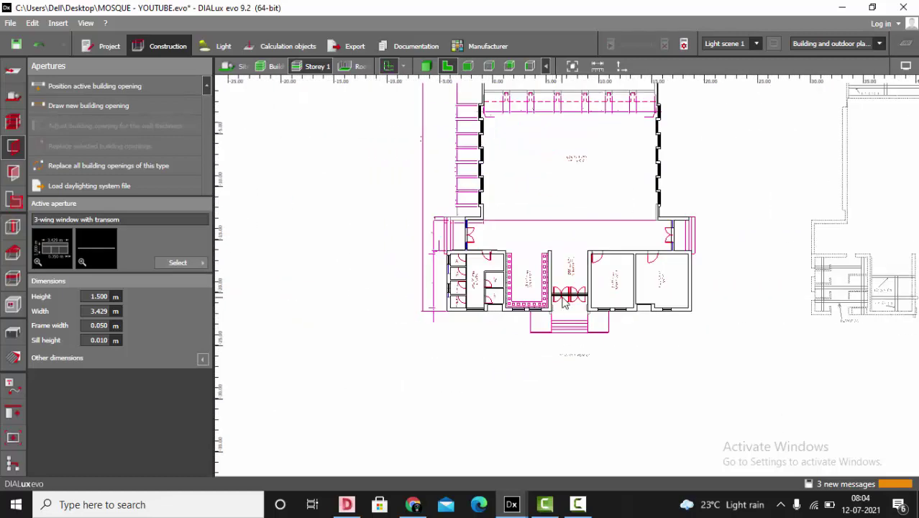
pyautogui.scroll(3, 575, 308)
pyautogui.scroll(-1, 561, 309)
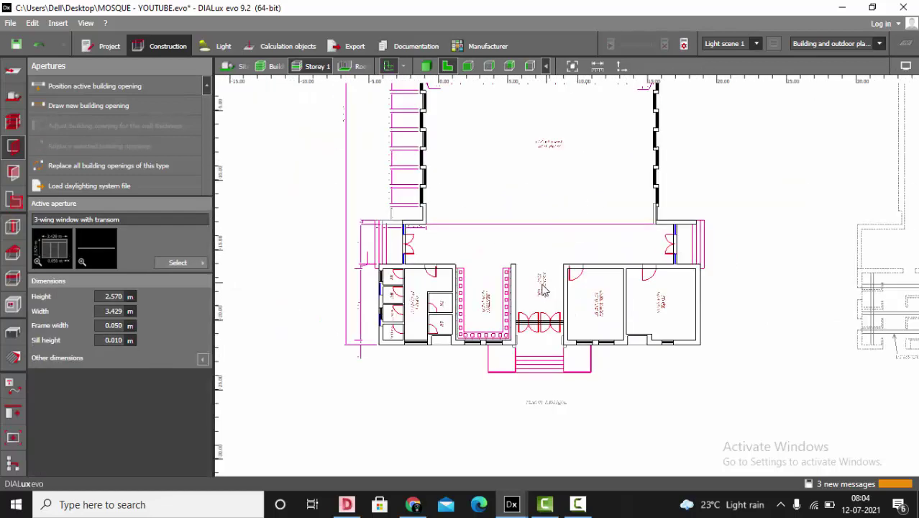
# Step: Draw 3-wing windows with transom across the left and right side entrances behind the front rooms, the right one about 2.84 m wide
pyautogui.scroll(2, 532, 310)
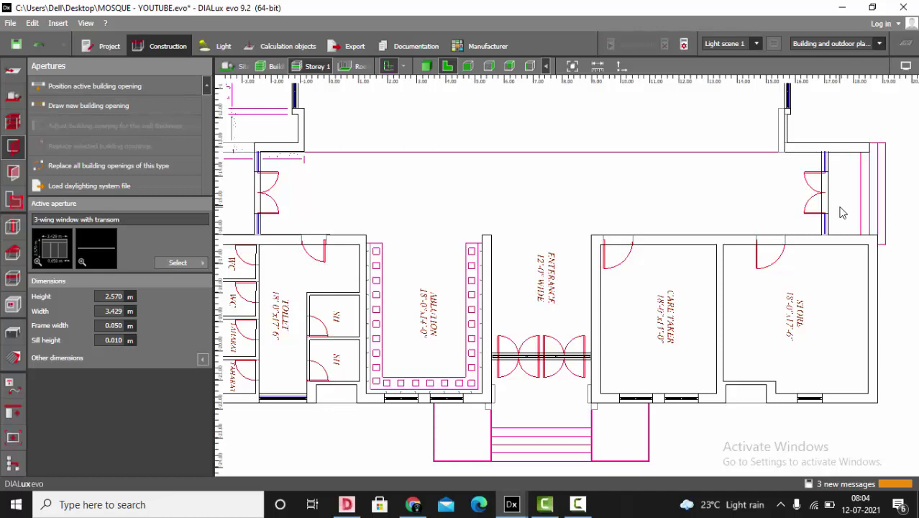
pyautogui.click(83, 108)
pyautogui.scroll(3, 315, 188)
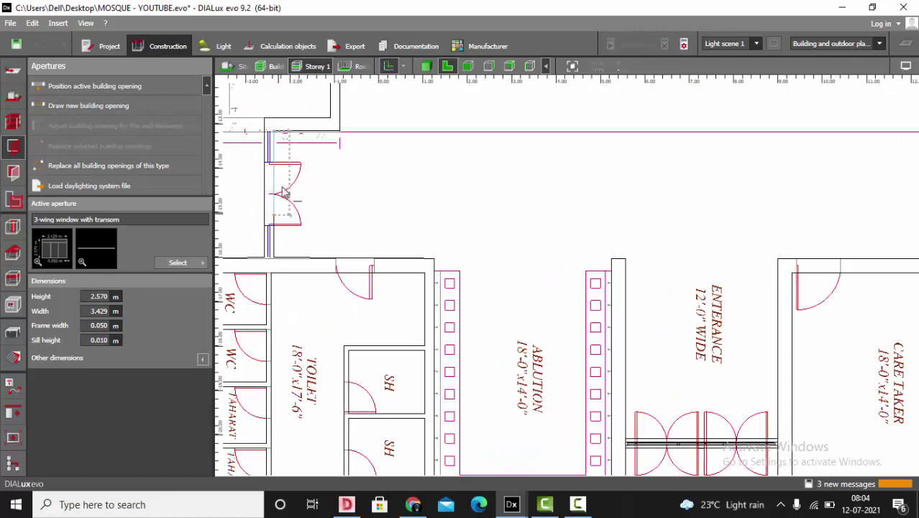
pyautogui.scroll(-2, 231, 180)
pyautogui.scroll(-1, 230, 181)
pyautogui.scroll(3, 717, 180)
pyautogui.moveTo(718, 135); pyautogui.dragTo(717, 266)
pyautogui.scroll(-6, 687, 176)
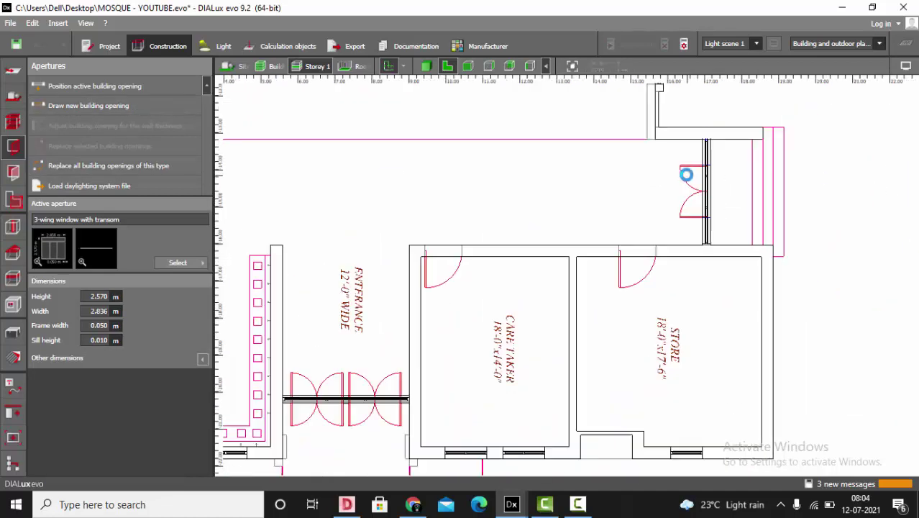
# Step: Draw 3-wing windows with transom about 4.86 m wide across the outer walls of the prayer hall's two side bays
pyautogui.scroll(4, 519, 183)
pyautogui.scroll(2, 363, 126)
pyautogui.moveTo(436, 134); pyautogui.dragTo(439, 335)
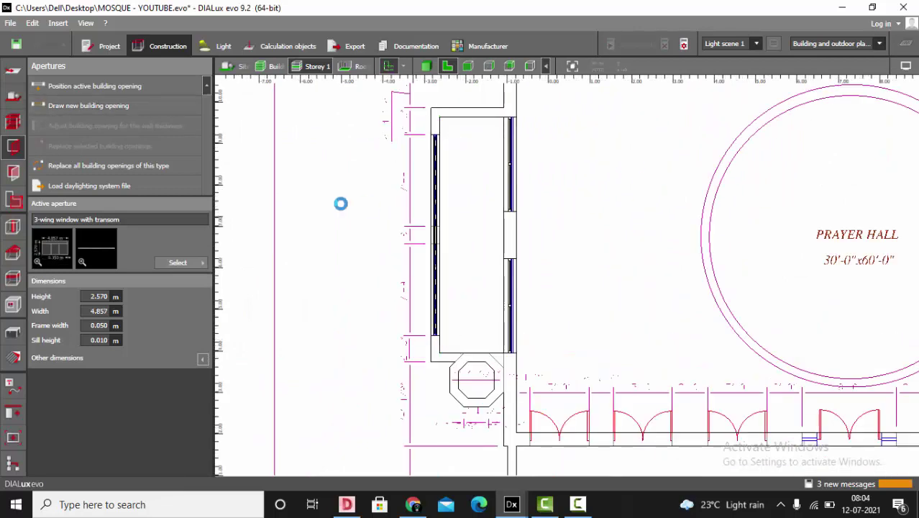
pyautogui.scroll(-6, 323, 154)
pyautogui.moveTo(319, 144); pyautogui.dragTo(146, 166, button='middle')
pyautogui.scroll(4, 640, 179)
pyautogui.moveTo(594, 158); pyautogui.dragTo(594, 305)
pyautogui.scroll(-2, 635, 243)
# Step: Inspect the front facade and the glazed main entrance in 3D from several distances and angles
pyautogui.click(426, 66)
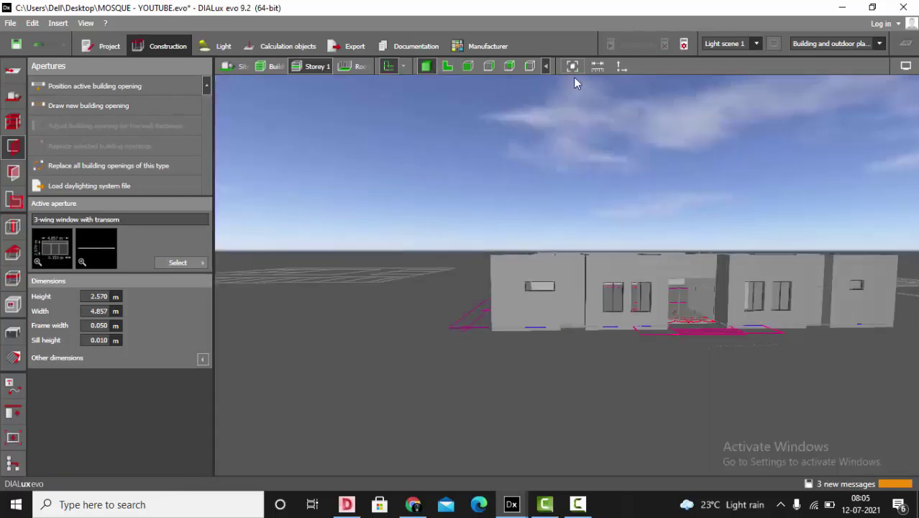
pyautogui.scroll(3, 782, 244)
pyautogui.moveTo(783, 248); pyautogui.dragTo(460, 230, button='right')
pyautogui.scroll(5, 449, 222)
pyautogui.scroll(-3, 447, 228)
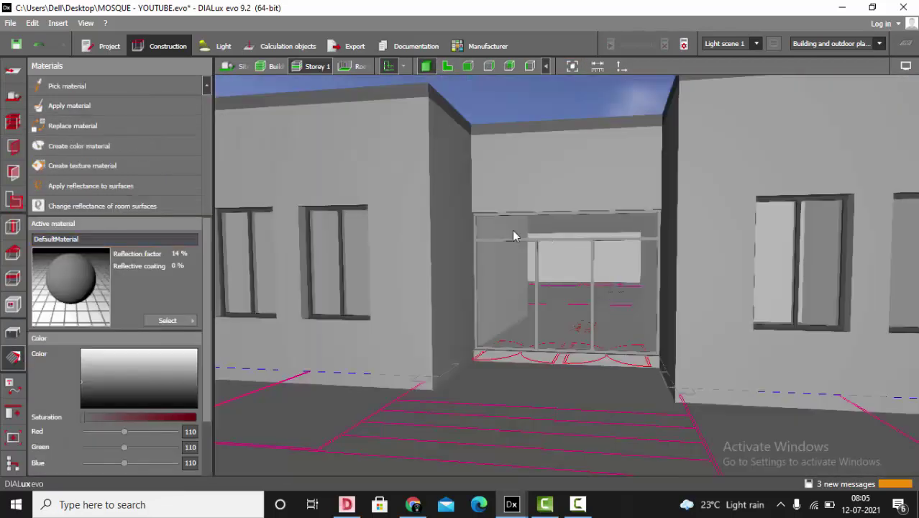
pyautogui.scroll(1, 525, 271)
pyautogui.scroll(-5, 617, 324)
pyautogui.moveTo(620, 327); pyautogui.dragTo(720, 336, button='right')
pyautogui.scroll(4, 721, 336)
pyautogui.moveTo(765, 354)
pyautogui.mouseDown(button='middle')
pyautogui.moveTo(607, 357)
pyautogui.moveTo(630, 360)
pyautogui.moveTo(761, 304)
pyautogui.moveTo(752, 350)
pyautogui.mouseUp(button='middle')
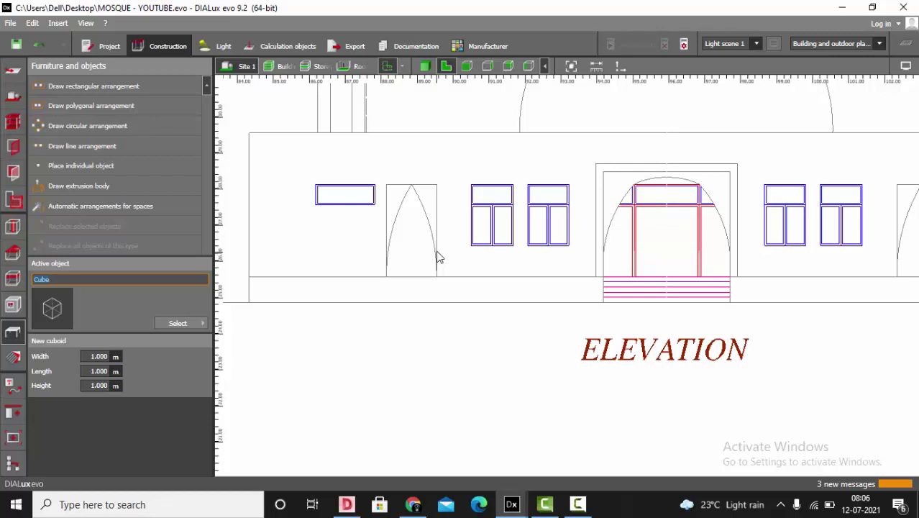
# Step: Trace the left pointed arch of the elevation as a closed extrusion body about 1.39 m wide, 2.57 m long and 1.000 m high
pyautogui.click(62, 185)
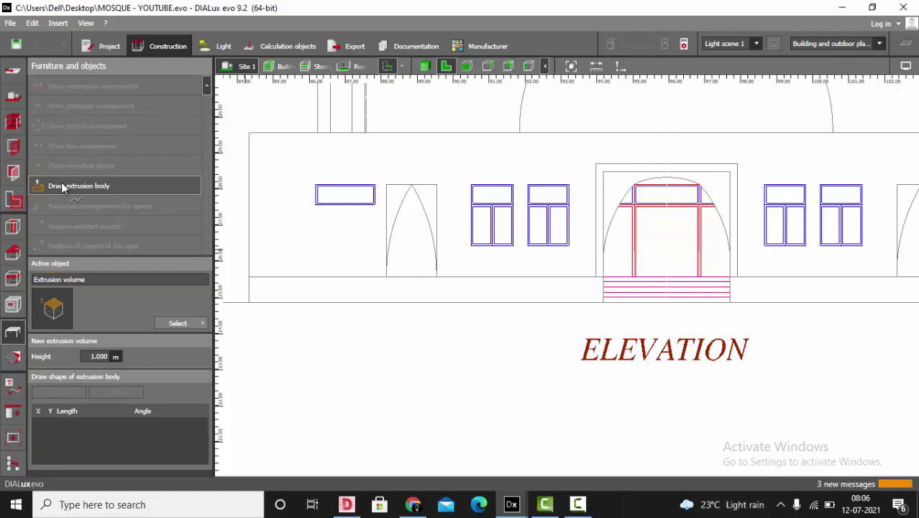
pyautogui.scroll(3, 450, 226)
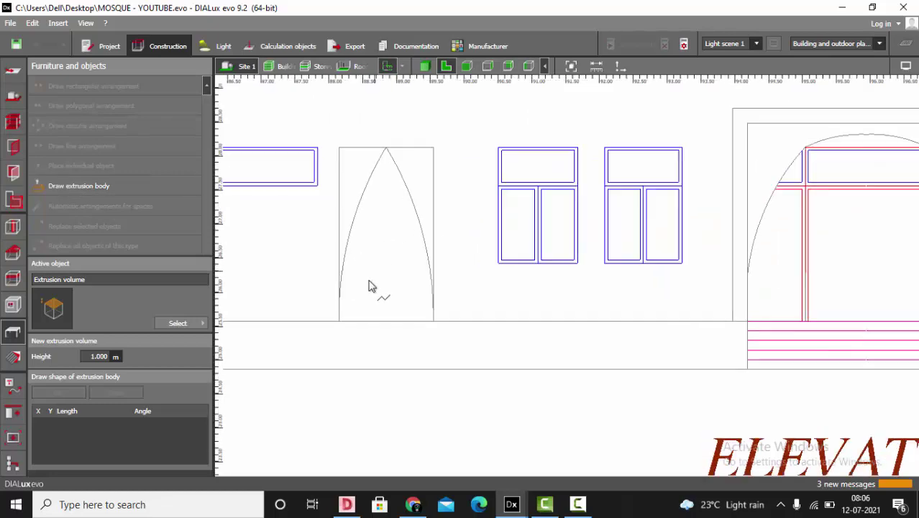
pyautogui.click(337, 325)
pyautogui.scroll(2, 338, 297)
pyautogui.click(336, 290)
pyautogui.click(342, 243)
pyautogui.click(347, 213)
pyautogui.click(358, 174)
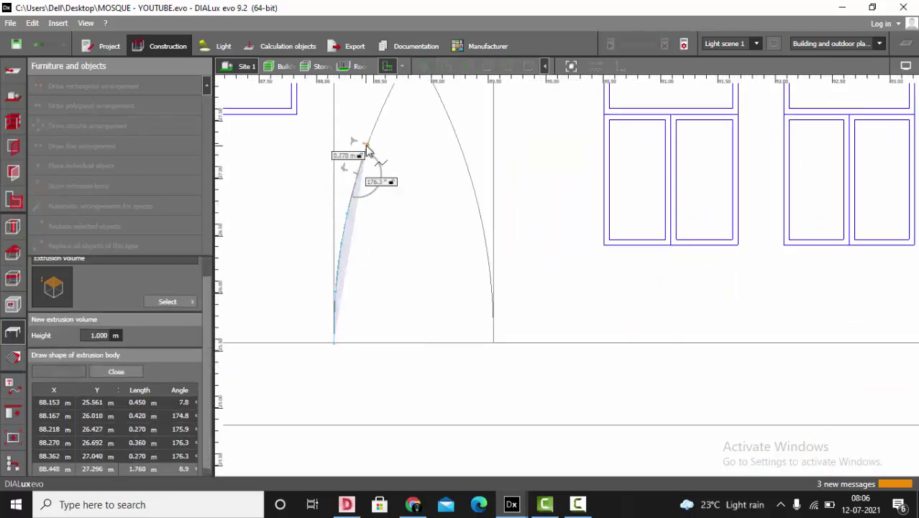
pyautogui.click(368, 145)
pyautogui.click(379, 155)
pyautogui.click(400, 111)
pyautogui.click(417, 89)
pyautogui.click(443, 142)
pyautogui.click(458, 168)
pyautogui.click(471, 201)
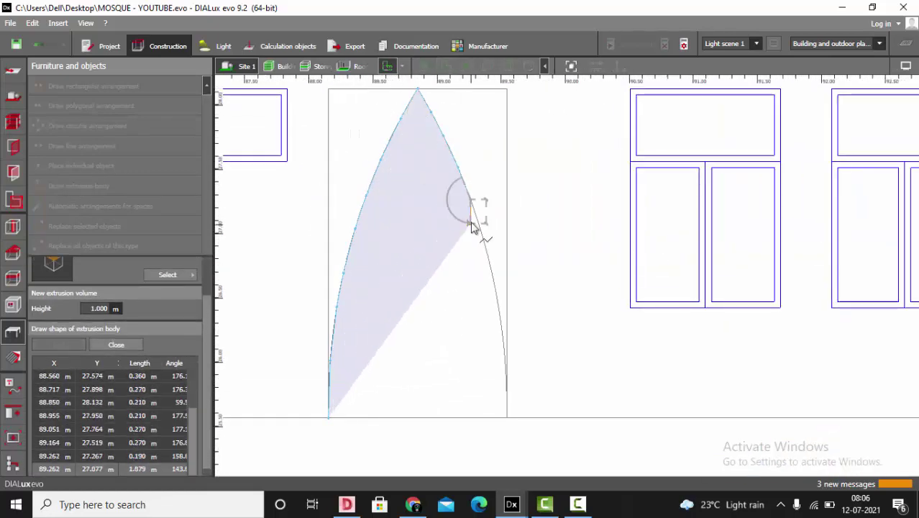
pyautogui.click(479, 227)
pyautogui.click(488, 261)
pyautogui.click(500, 318)
pyautogui.click(503, 344)
pyautogui.click(512, 372)
pyautogui.click(509, 418)
pyautogui.rightClick(427, 374)
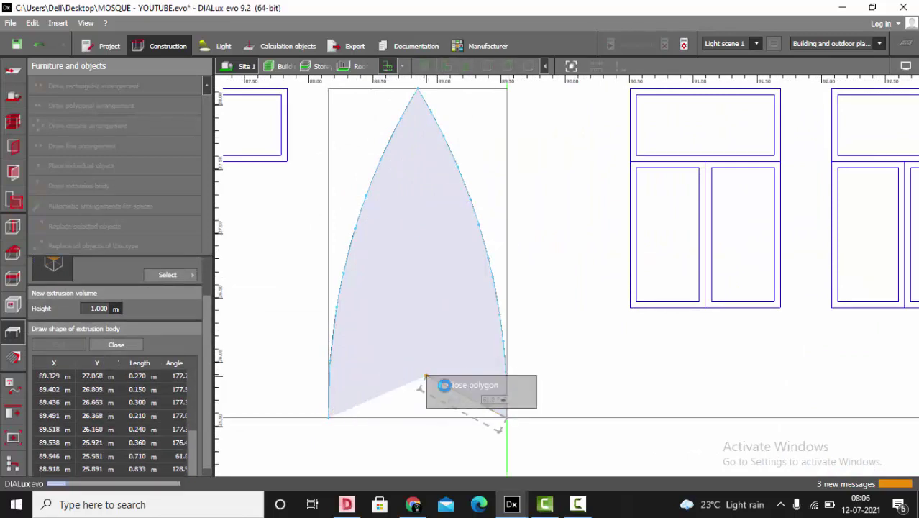
pyautogui.click(434, 384)
pyautogui.scroll(-2, 554, 300)
pyautogui.scroll(-1, 555, 306)
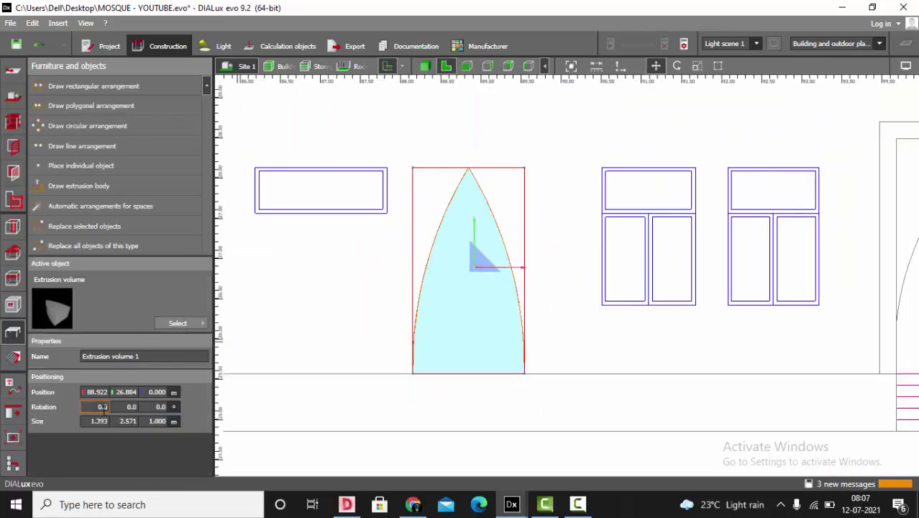
# Step: Rotate the arch body 90° about the X axis and move it to the front wall recess beside the ablution room in the plan
pyautogui.press('Return')
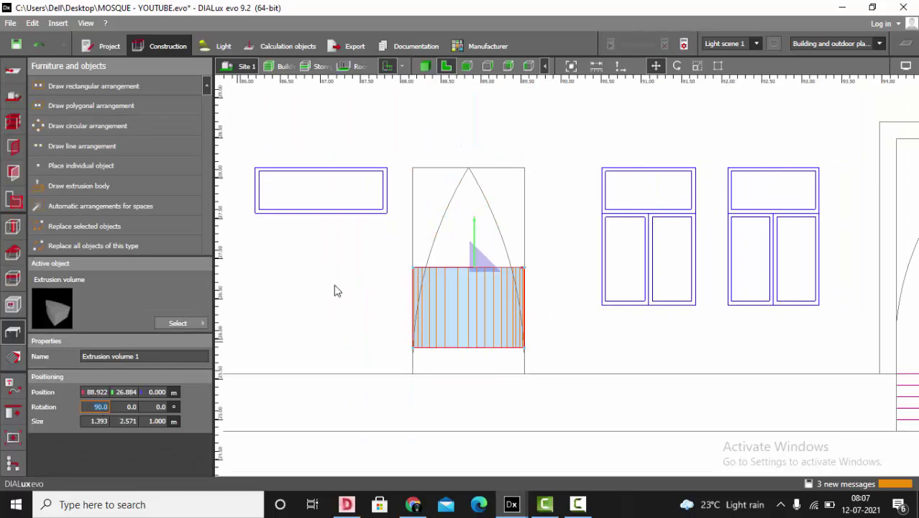
pyautogui.scroll(-4, 817, 287)
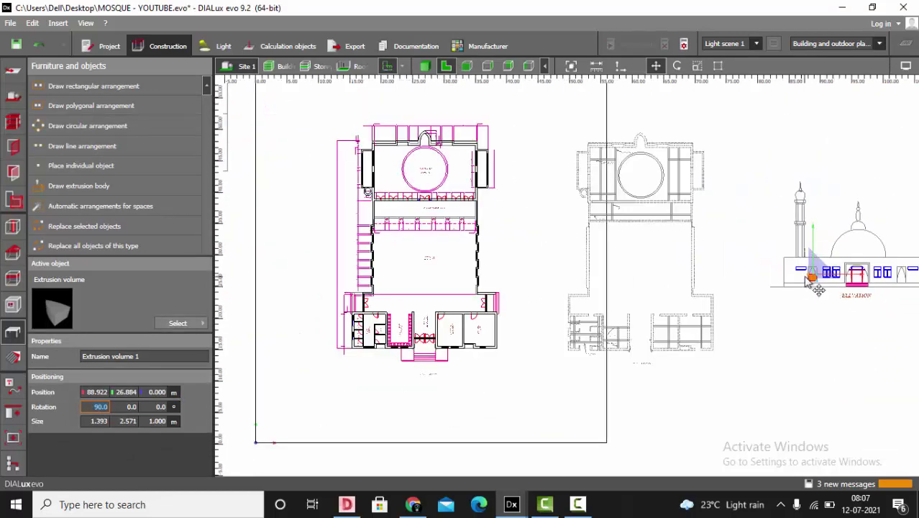
pyautogui.moveTo(808, 279); pyautogui.dragTo(400, 340)
pyautogui.scroll(4, 368, 368)
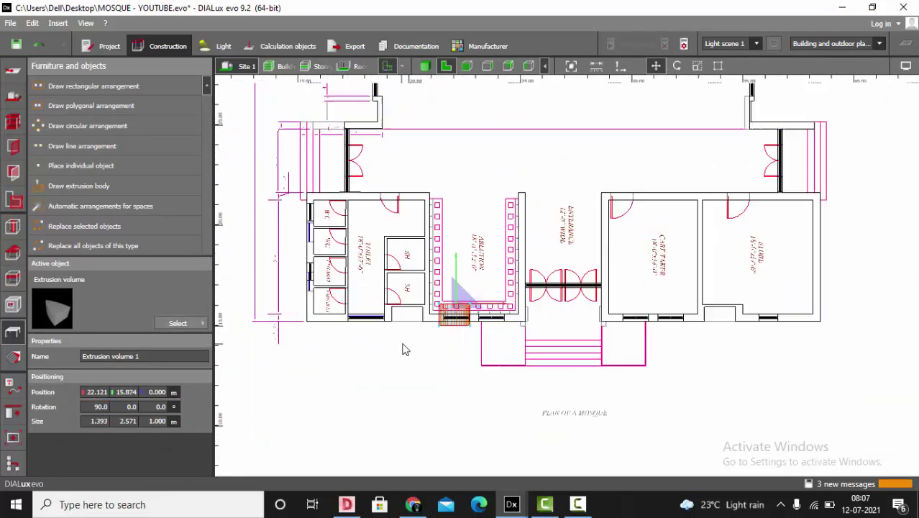
pyautogui.scroll(2, 403, 349)
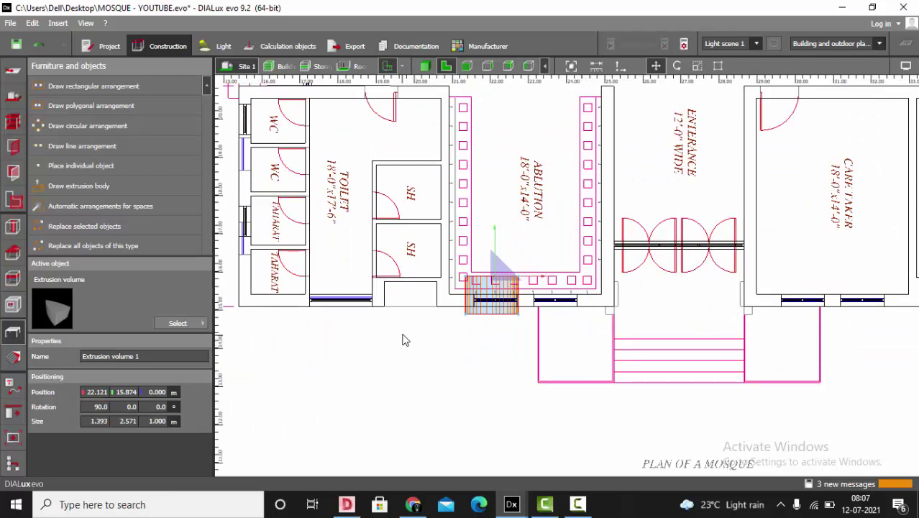
pyautogui.scroll(-4, 405, 340)
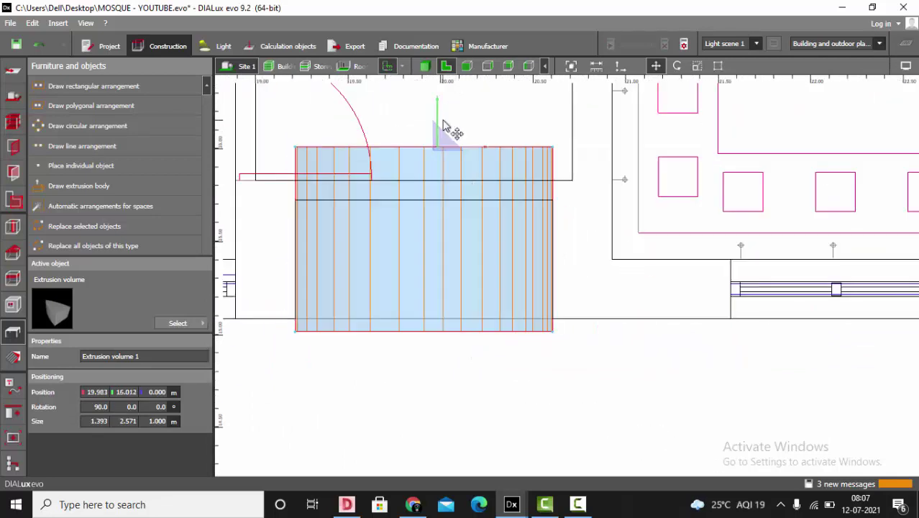
# Step: Raise the arch body in the front view to a Z position of about 1.32 m so its base sits at floor level
pyautogui.click(466, 65)
pyautogui.scroll(5, 437, 303)
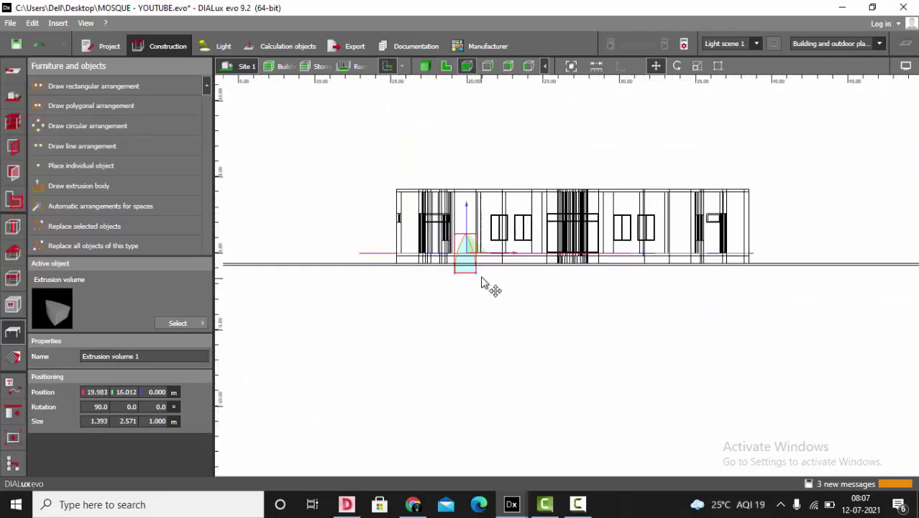
pyautogui.scroll(5, 471, 245)
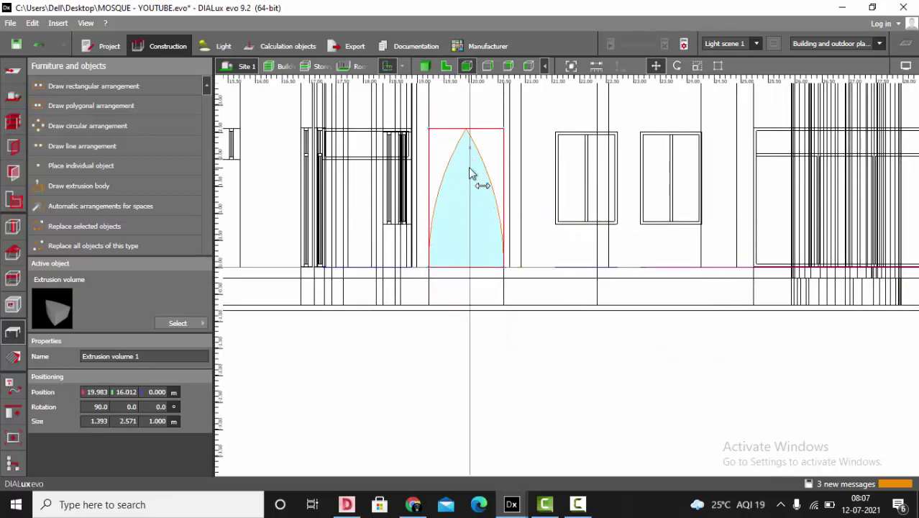
pyautogui.scroll(-3, 460, 216)
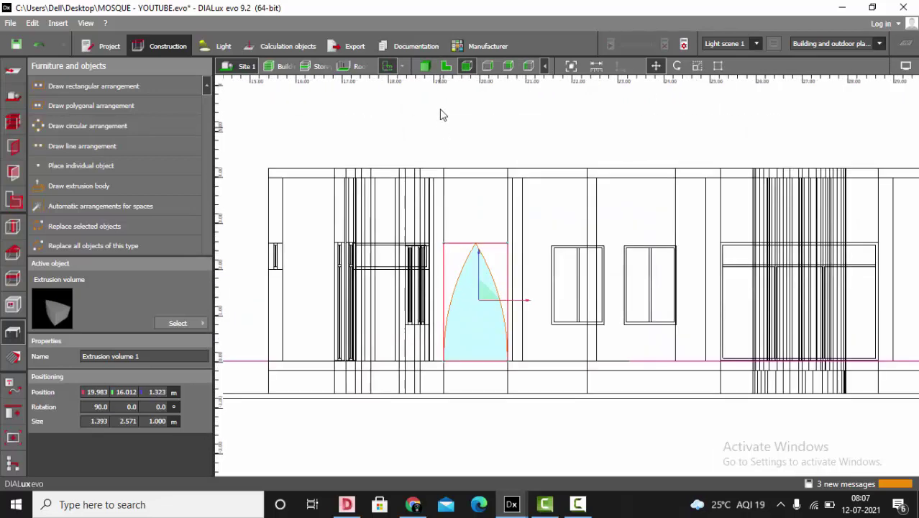
# Step: Duplicate the arch body for the matching recess on the other side of the main entrance
pyautogui.click(425, 66)
pyautogui.moveTo(482, 178); pyautogui.dragTo(820, 228, button='right')
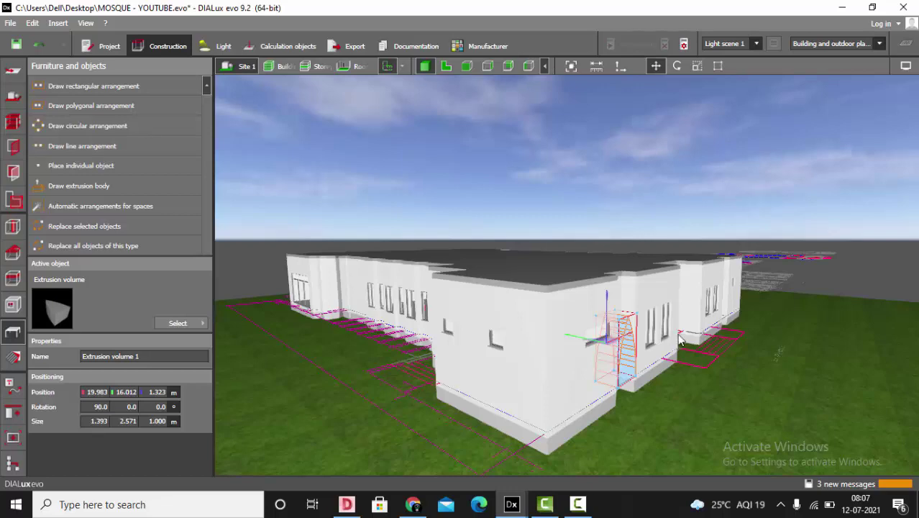
pyautogui.moveTo(680, 340); pyautogui.dragTo(627, 328)
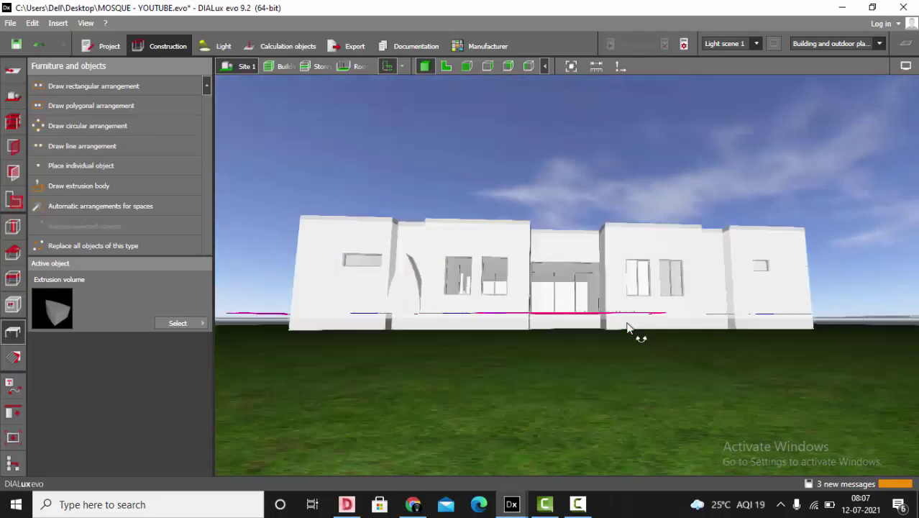
pyautogui.moveTo(627, 328); pyautogui.dragTo(604, 325, button='right')
pyautogui.scroll(3, 363, 312)
pyautogui.click(497, 290)
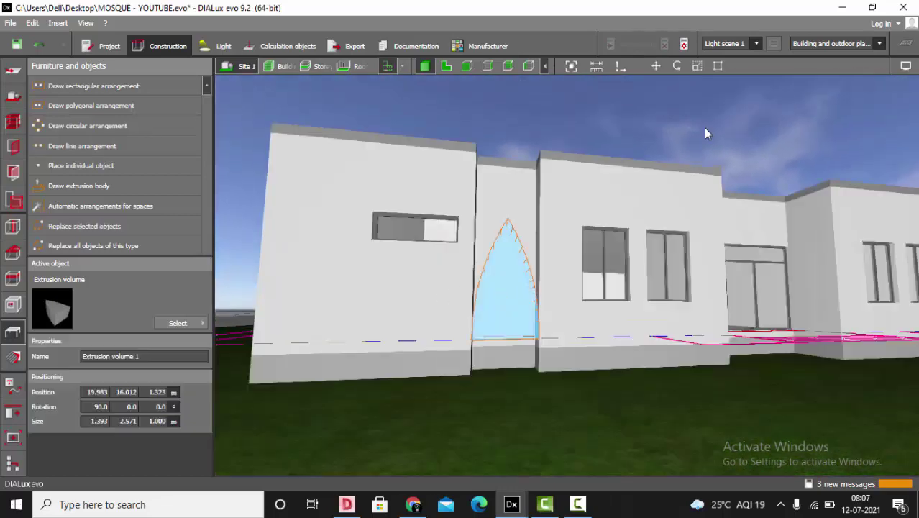
pyautogui.click(657, 66)
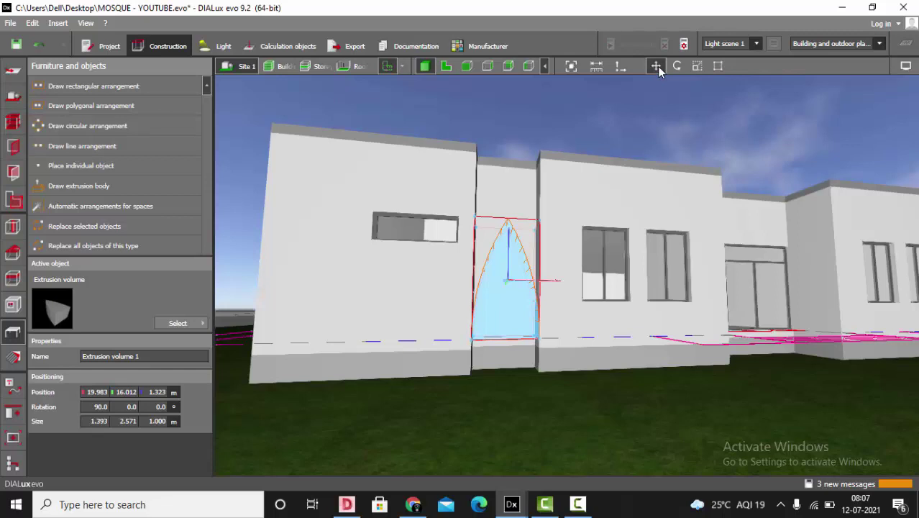
pyautogui.hotkey('ctrl', 'v')
pyautogui.click(447, 67)
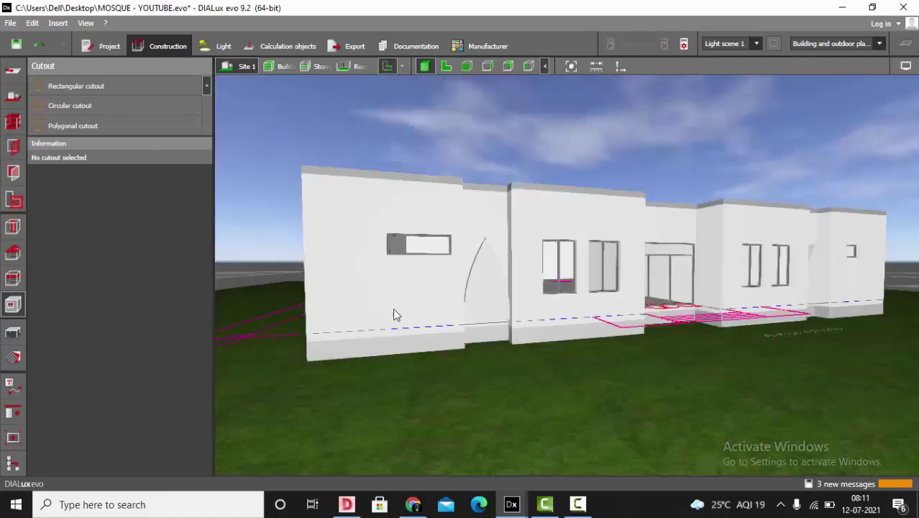
# Step: Darken the default material to RGB 89, 89, 89 and replace the material of the arch bodies with it
pyautogui.moveTo(393, 315); pyautogui.dragTo(554, 323, button='middle')
pyautogui.scroll(5, 539, 302)
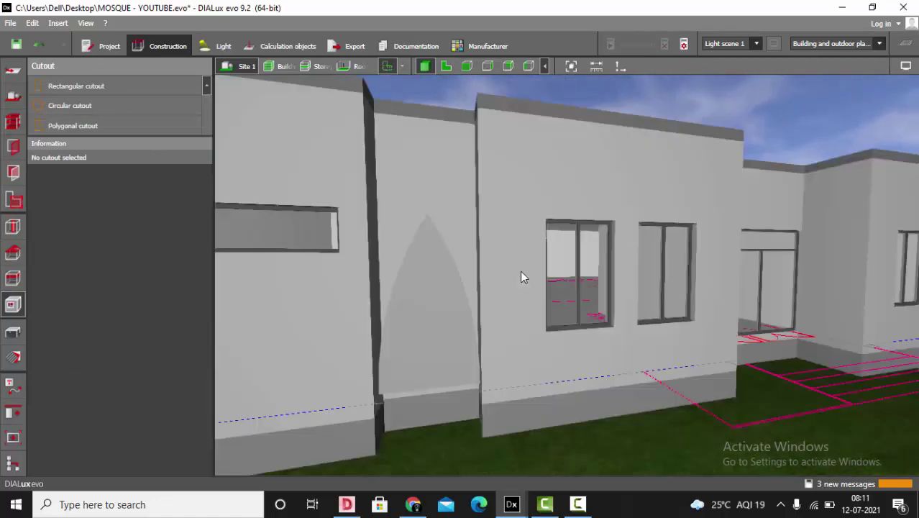
pyautogui.click(14, 357)
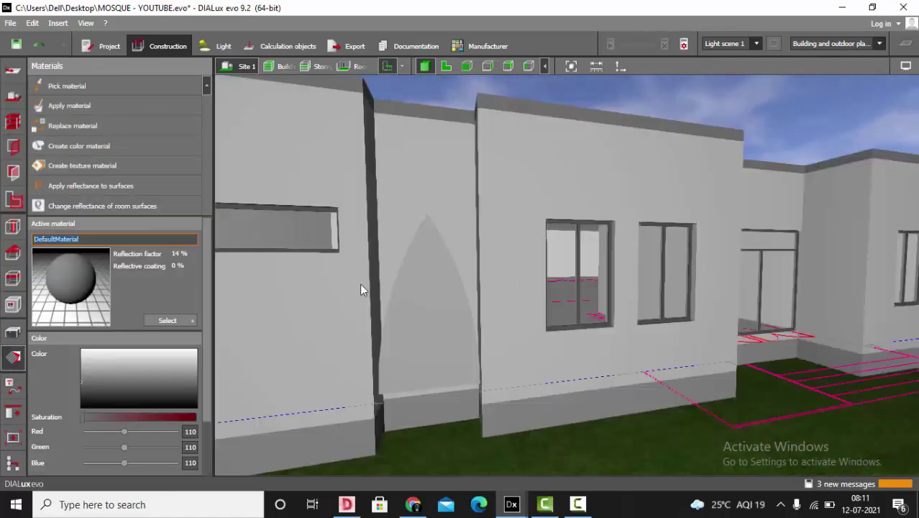
pyautogui.click(511, 273)
pyautogui.moveTo(126, 382); pyautogui.dragTo(130, 387)
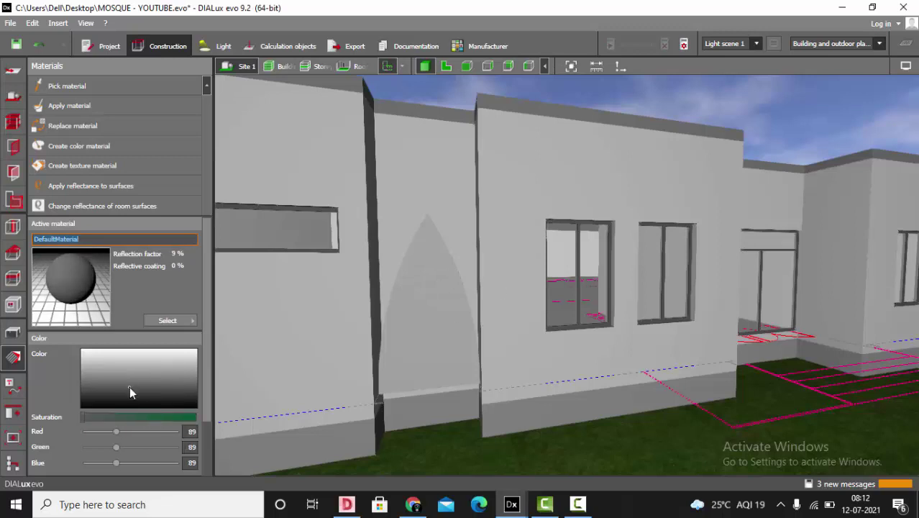
pyautogui.click(82, 128)
pyautogui.click(437, 279)
pyautogui.scroll(-3, 434, 286)
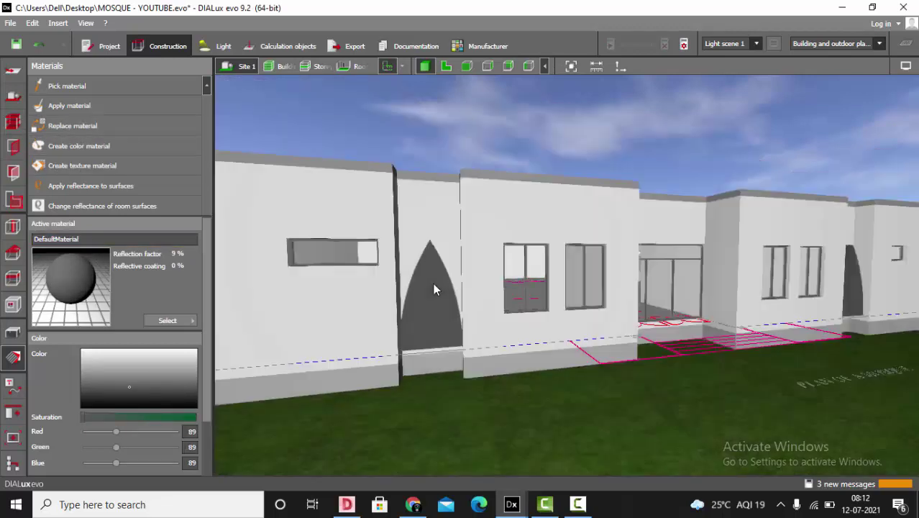
# Step: Examine how the dark arch beside the ablution room windows sits against the recess wall
pyautogui.click(12, 305)
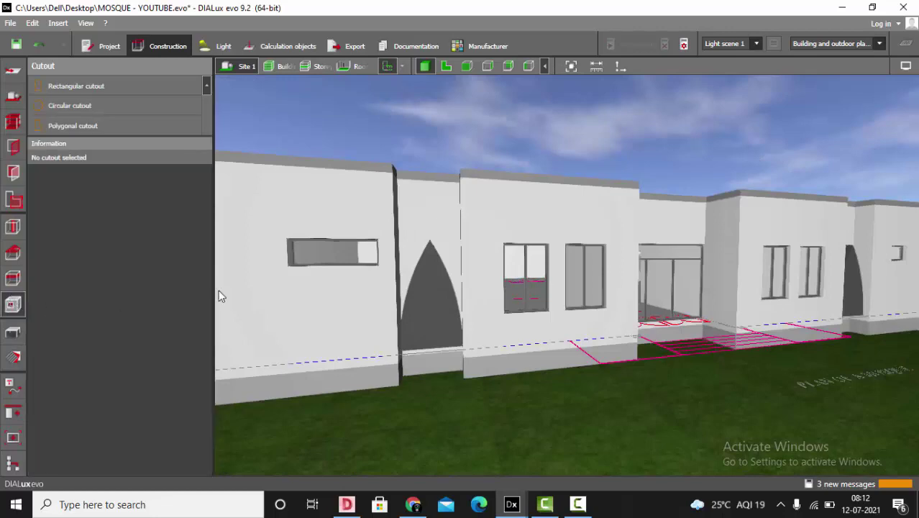
pyautogui.moveTo(551, 367)
pyautogui.mouseDown(button='right')
pyautogui.moveTo(528, 371)
pyautogui.moveTo(560, 365)
pyautogui.mouseUp(button='right')
pyautogui.scroll(4, 403, 329)
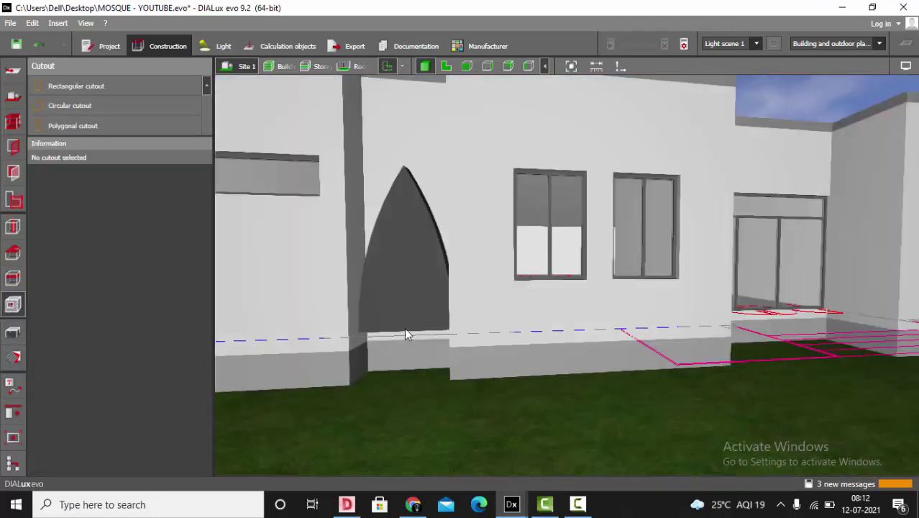
pyautogui.scroll(-3, 395, 321)
pyautogui.scroll(3, 425, 346)
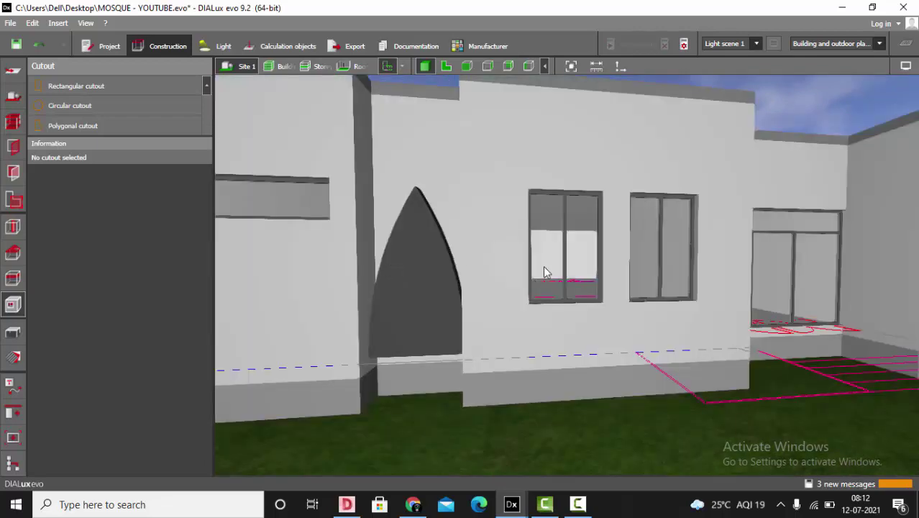
pyautogui.scroll(-2, 722, 326)
pyautogui.moveTo(721, 326); pyautogui.dragTo(731, 348, button='right')
pyautogui.scroll(3, 350, 281)
pyautogui.scroll(-3, 575, 273)
pyautogui.scroll(3, 464, 279)
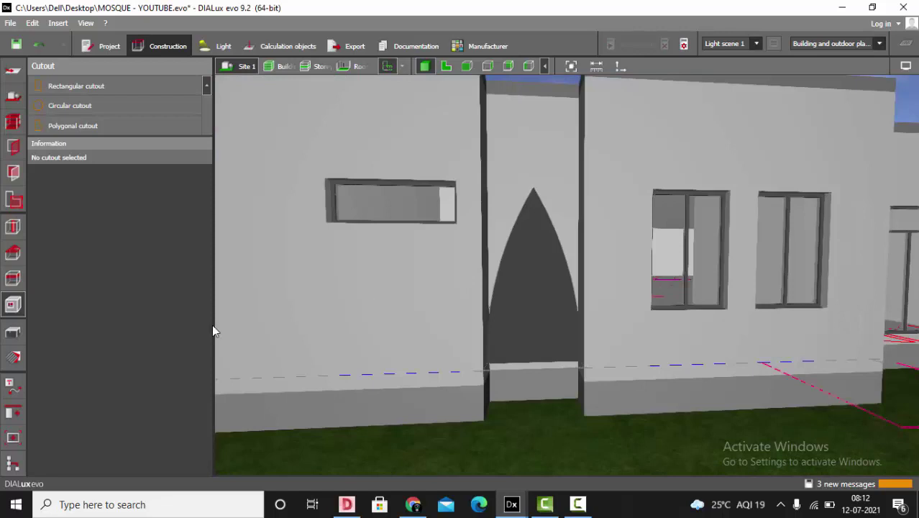
# Step: Trace the dark arch on the recess wall beside the ablution room window with a polygonal cutout about 1.39 m wide and 2.66 m high
pyautogui.click(66, 129)
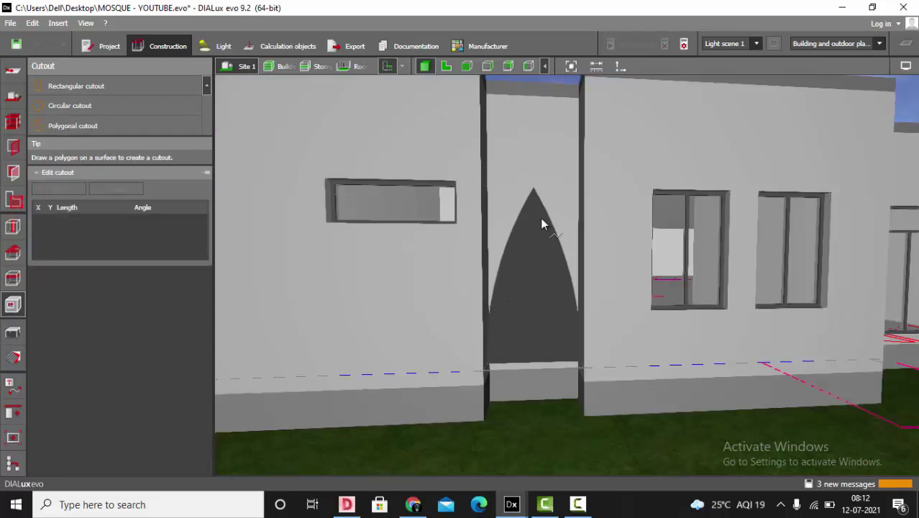
pyautogui.scroll(2, 475, 314)
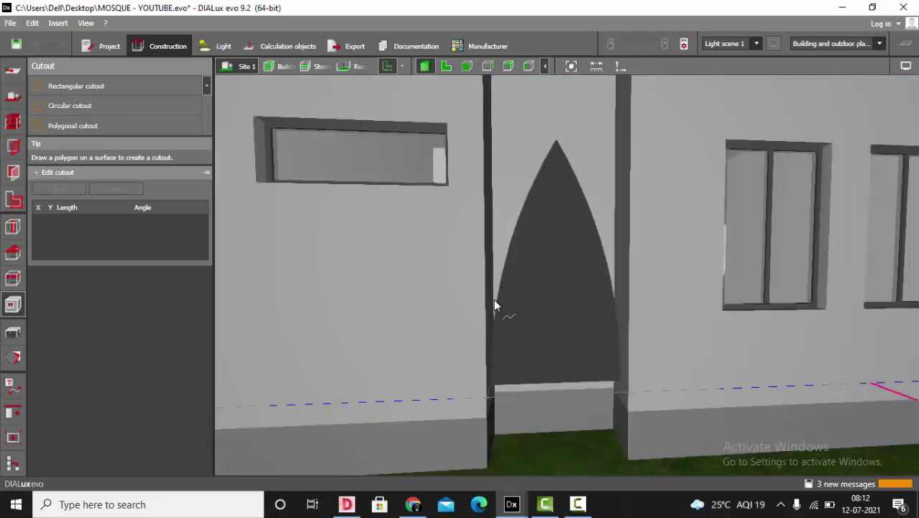
pyautogui.click(493, 299)
pyautogui.click(501, 272)
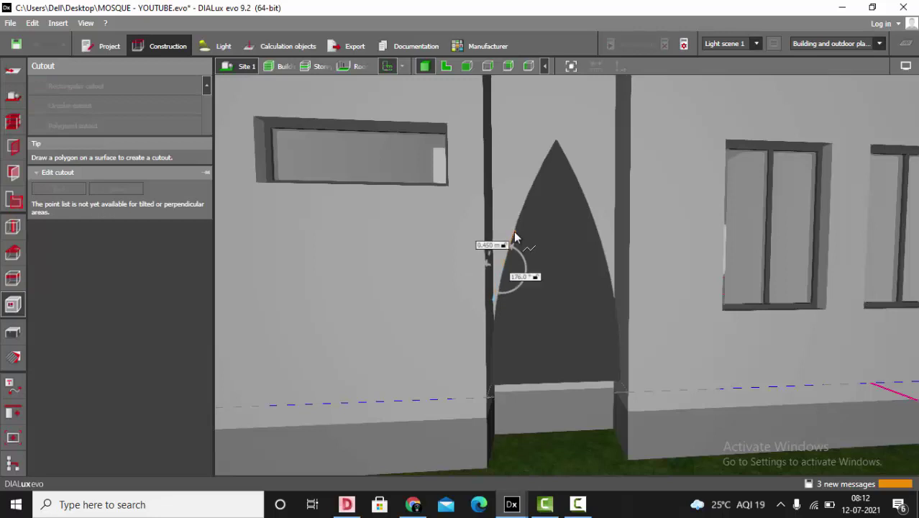
pyautogui.click(518, 222)
pyautogui.click(527, 192)
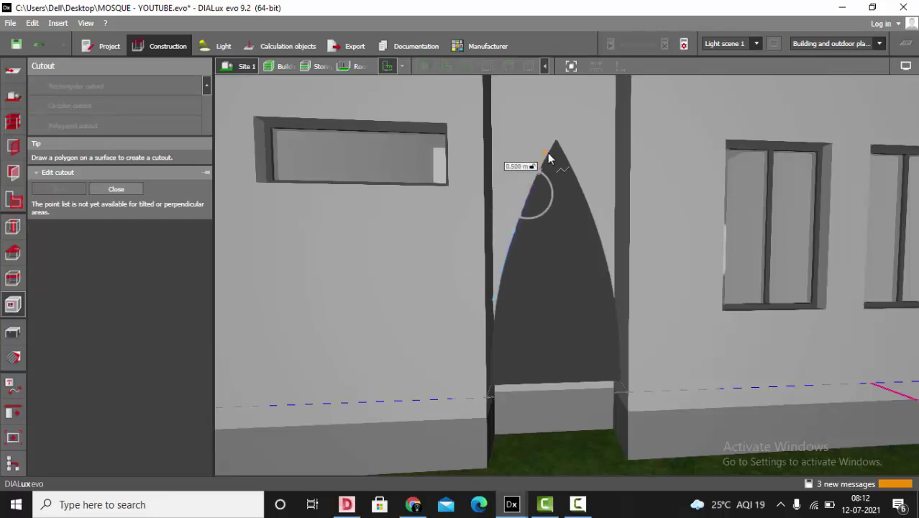
pyautogui.click(556, 141)
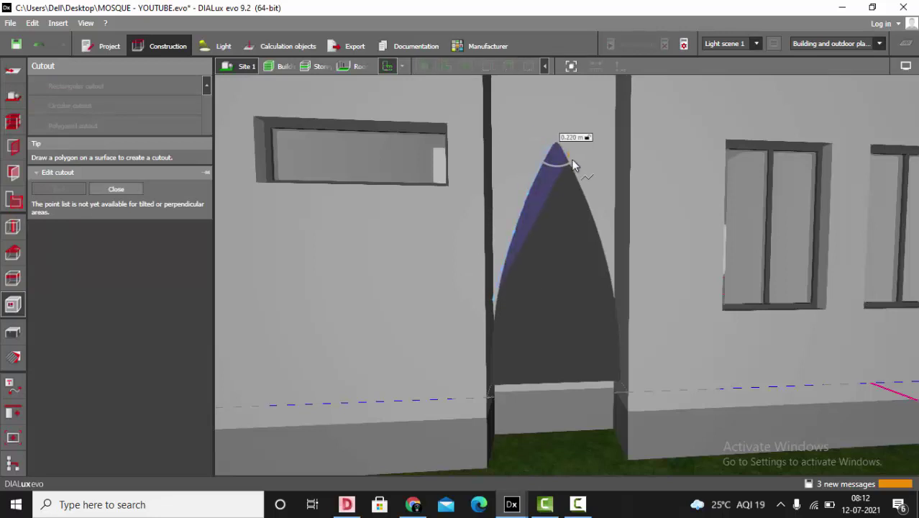
pyautogui.click(589, 204)
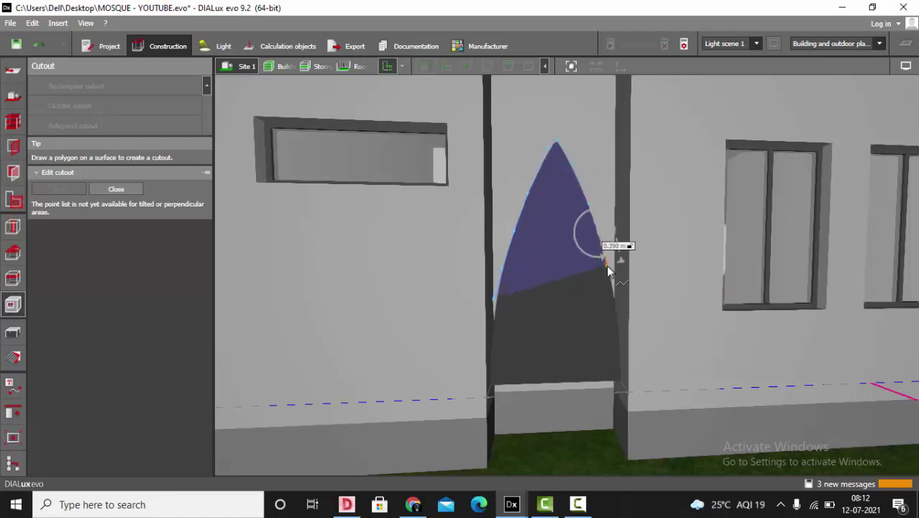
pyautogui.click(607, 264)
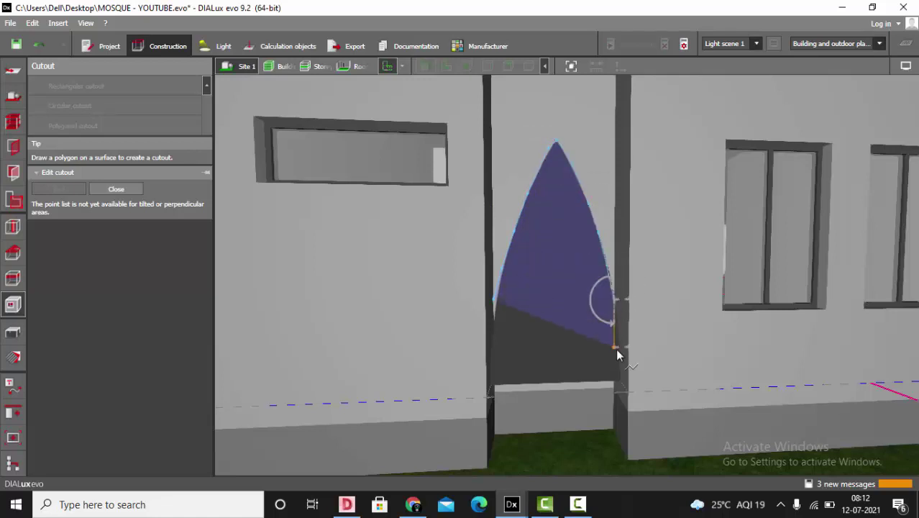
pyautogui.click(613, 374)
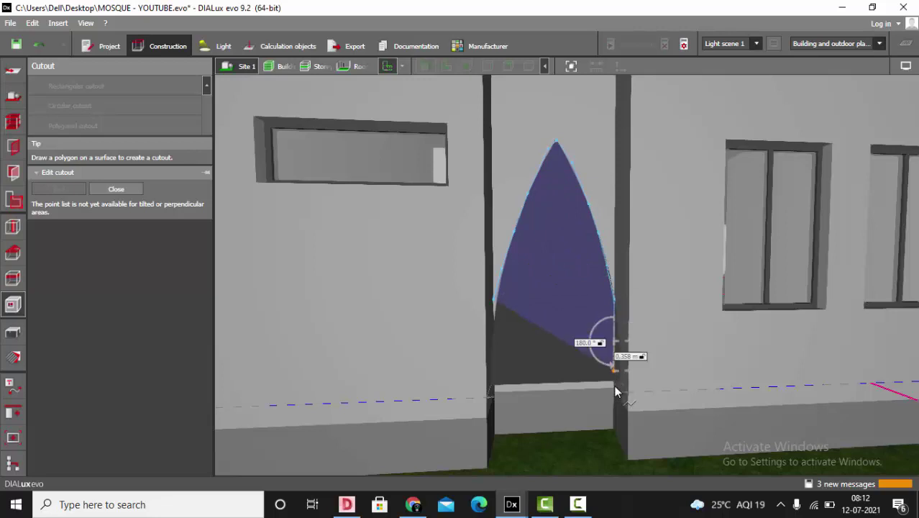
pyautogui.click(493, 374)
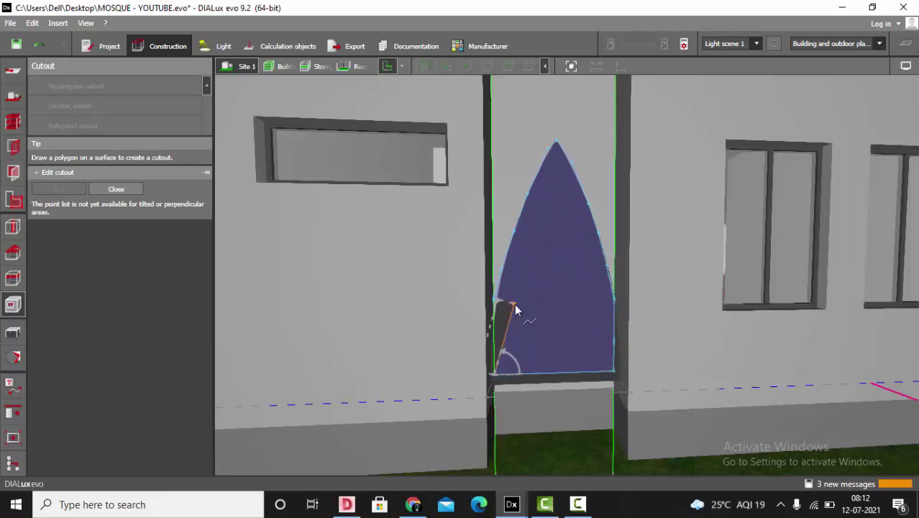
pyautogui.click(557, 319)
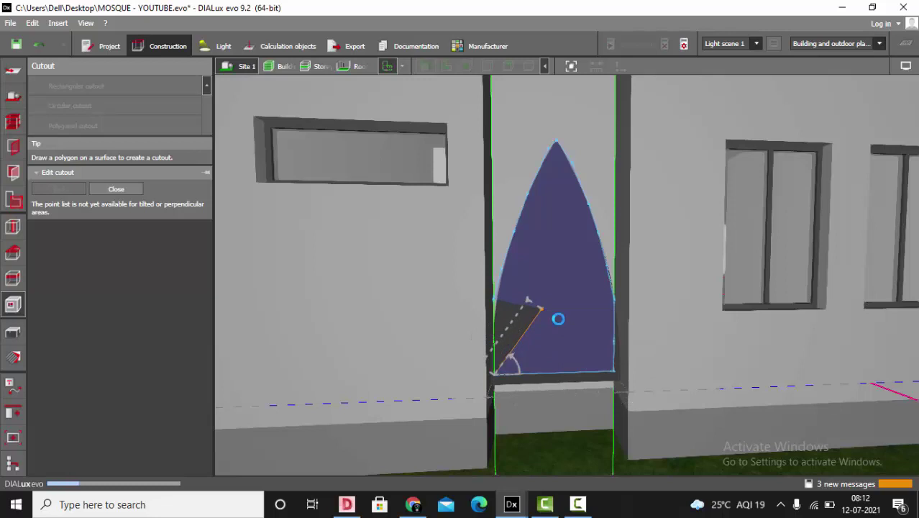
# Step: Edit the cutout polygon in the front view, moving the lower points of its left side onto the arch curve
pyautogui.click(658, 69)
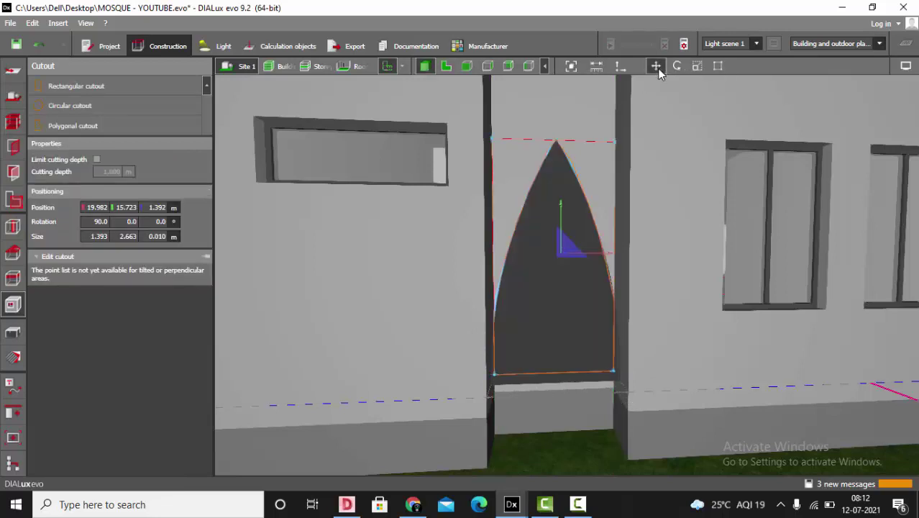
pyautogui.click(466, 65)
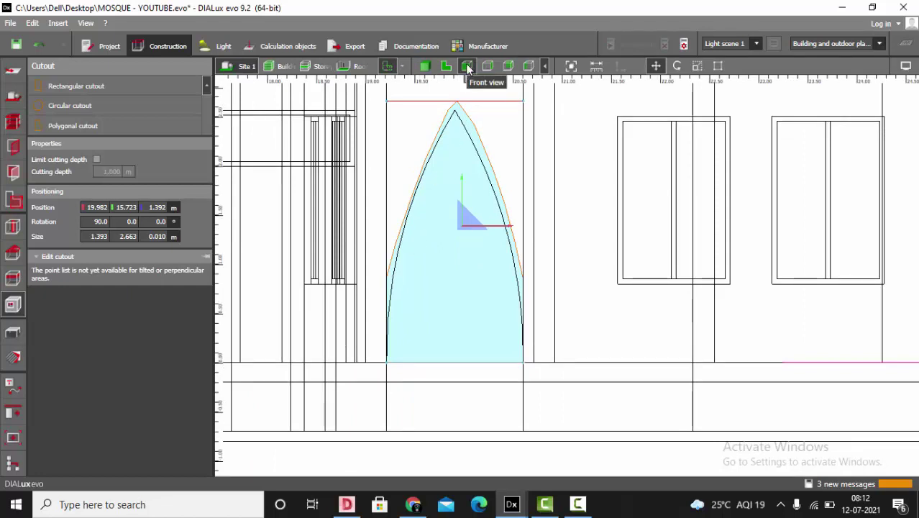
pyautogui.click(718, 66)
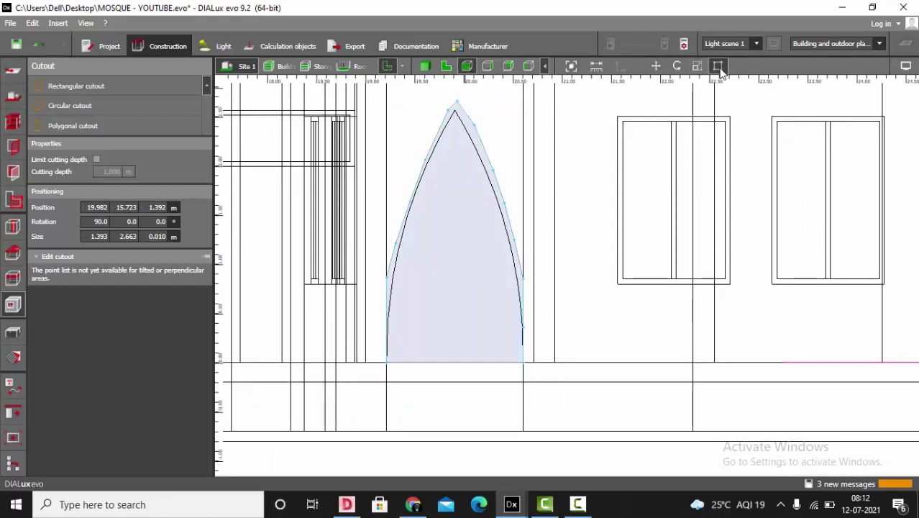
pyautogui.scroll(2, 443, 252)
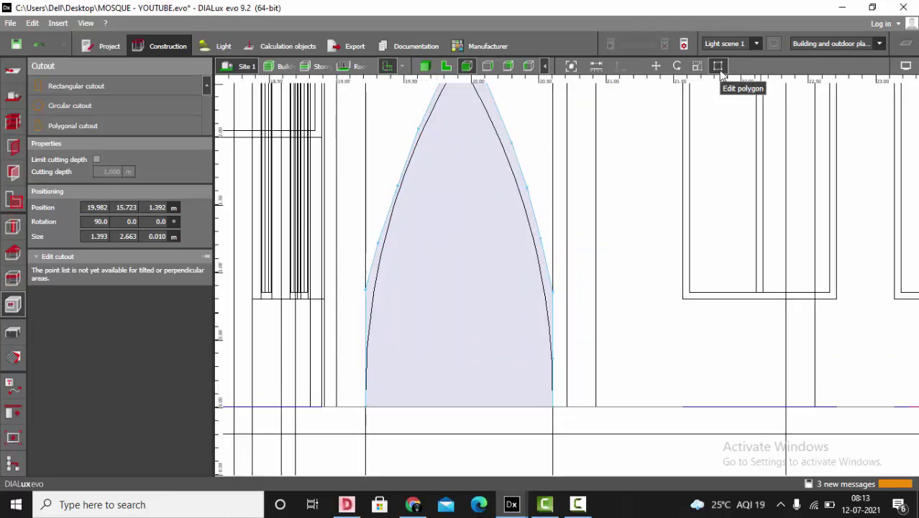
pyautogui.scroll(1, 421, 312)
pyautogui.moveTo(359, 273); pyautogui.dragTo(356, 371)
pyautogui.scroll(2, 367, 219)
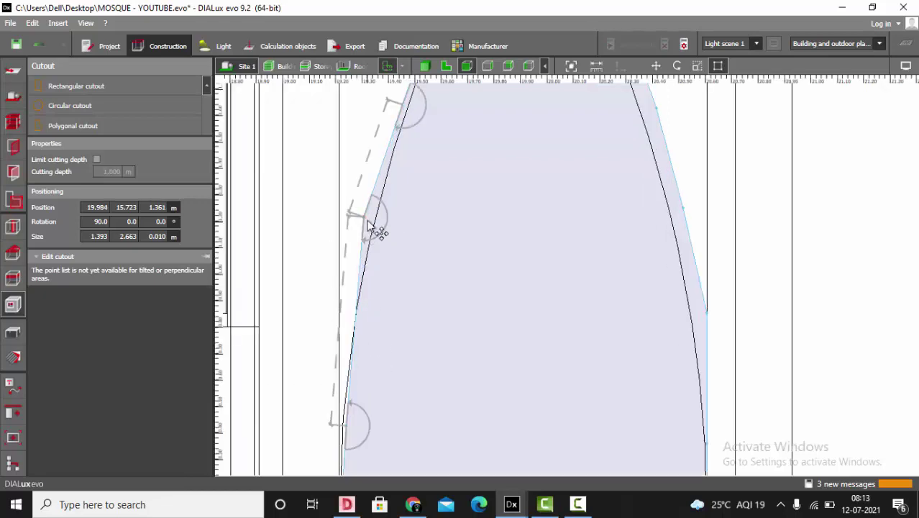
pyautogui.moveTo(366, 219); pyautogui.dragTo(352, 320)
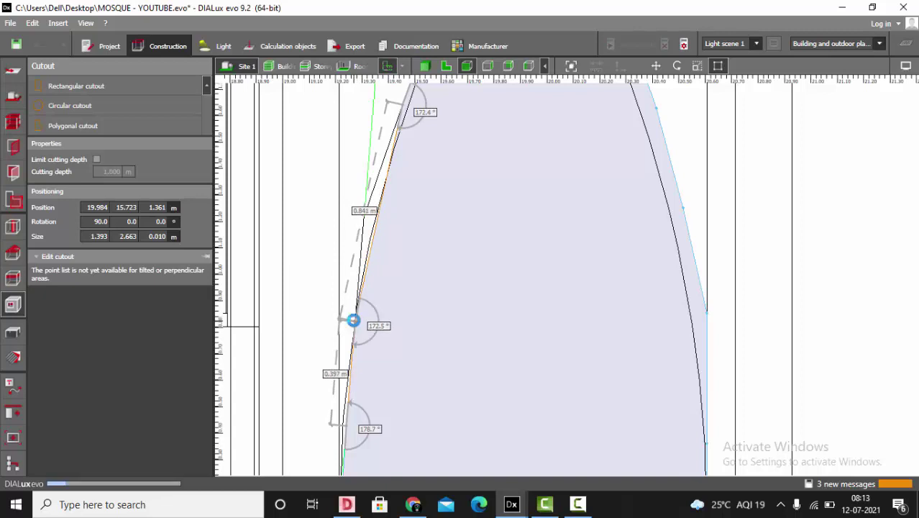
# Step: Insert an extra point on the lower left side of the cutout polygon and align it with the arch curve
pyautogui.rightClick(375, 257)
pyautogui.click(392, 266)
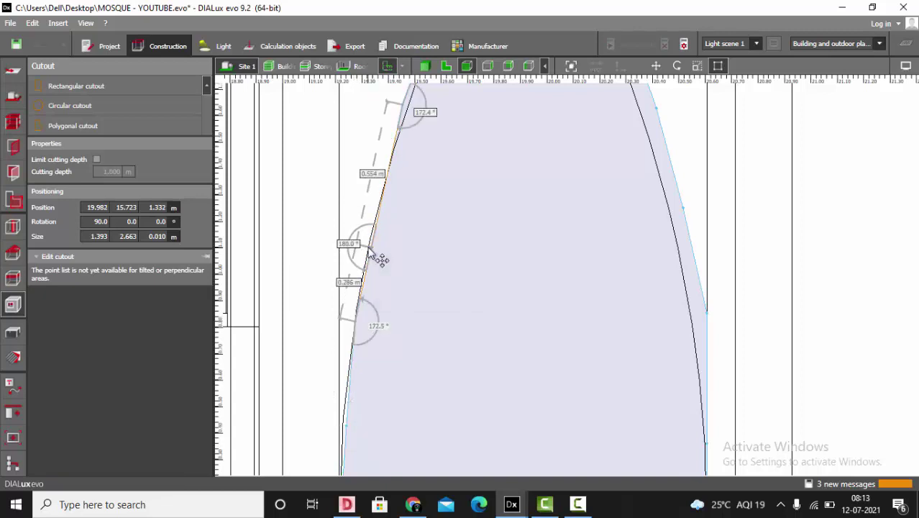
pyautogui.scroll(3, 376, 248)
pyautogui.moveTo(361, 251); pyautogui.dragTo(356, 251)
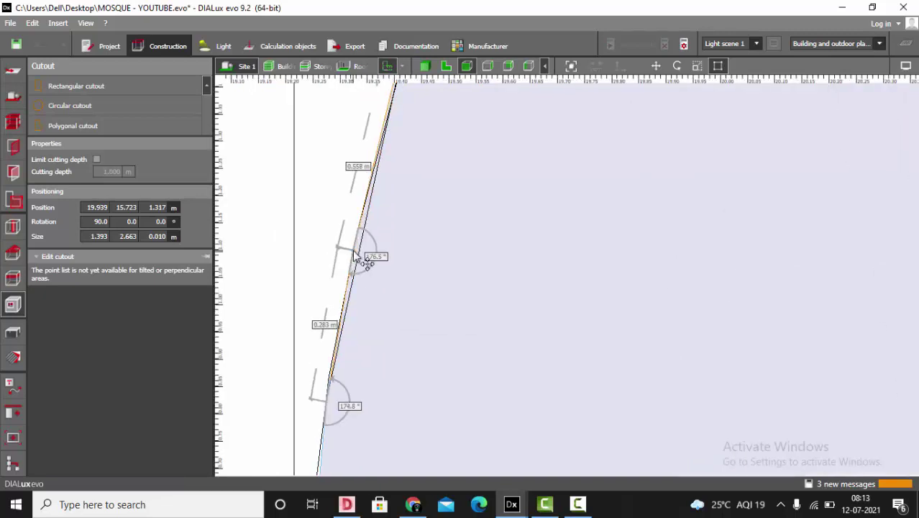
pyautogui.scroll(-3, 386, 321)
pyautogui.scroll(2, 411, 210)
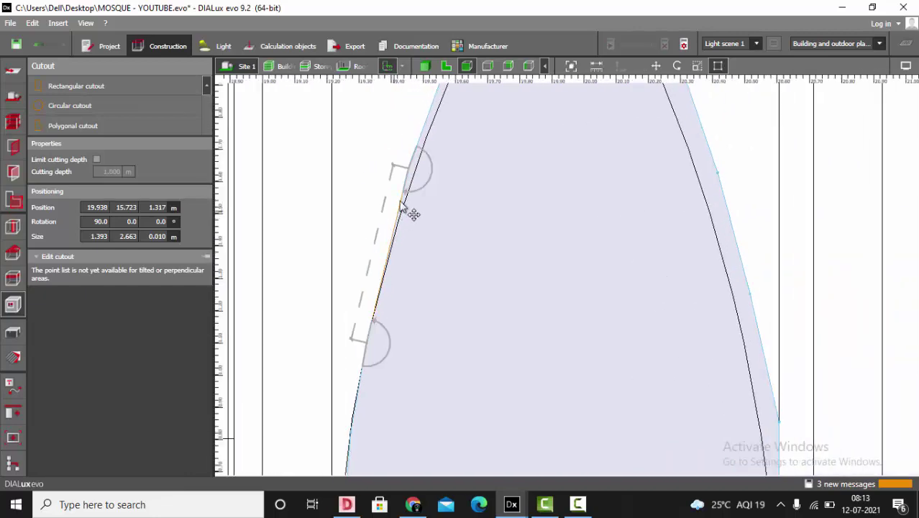
# Step: Move the point above it on the cutout's left side down onto the arch curve and fine-tune its position
pyautogui.moveTo(412, 173); pyautogui.dragTo(409, 232)
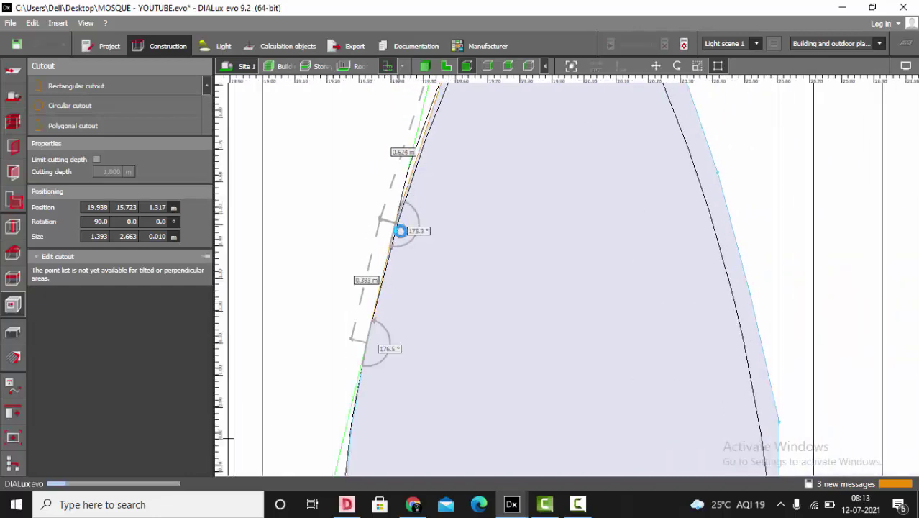
pyautogui.scroll(1, 403, 310)
pyautogui.scroll(-2, 405, 305)
pyautogui.scroll(3, 407, 207)
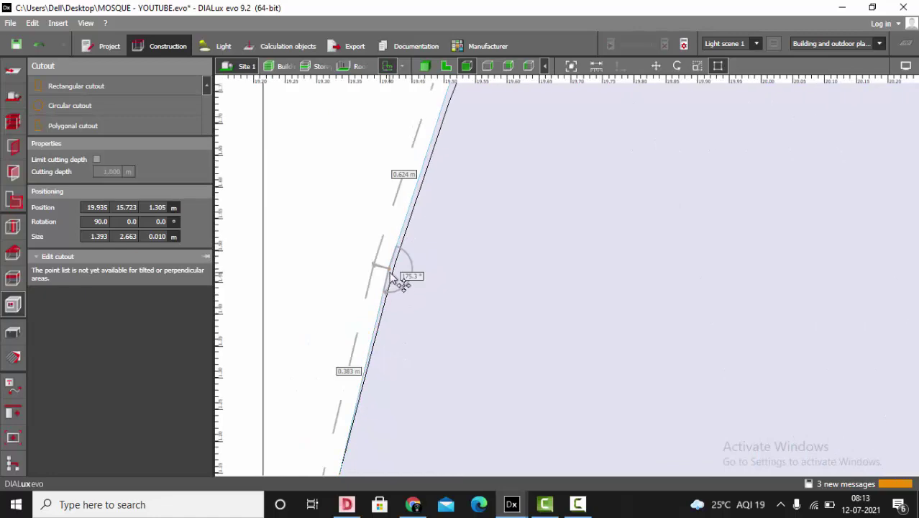
pyautogui.moveTo(391, 271); pyautogui.dragTo(393, 273)
pyautogui.scroll(-3, 403, 316)
pyautogui.scroll(1, 425, 237)
# Step: Align the cutout's upper left points and the points around its apex with the arch outline
pyautogui.moveTo(433, 214); pyautogui.dragTo(425, 232)
pyautogui.scroll(-1, 430, 241)
pyautogui.scroll(1, 449, 172)
pyautogui.moveTo(463, 201); pyautogui.dragTo(488, 206)
pyautogui.scroll(-2, 460, 237)
pyautogui.scroll(-2, 501, 171)
pyautogui.scroll(2, 540, 129)
pyautogui.moveTo(529, 120); pyautogui.dragTo(516, 211)
pyautogui.scroll(-2, 389, 125)
pyautogui.scroll(2, 546, 212)
# Step: Pull the points on the cutout's right side inward onto the arch curve and finish editing the polygon
pyautogui.scroll(-3, 497, 130)
pyautogui.scroll(2, 557, 302)
pyautogui.moveTo(566, 243)
pyautogui.mouseDown()
pyautogui.moveTo(536, 226)
pyautogui.moveTo(523, 192)
pyautogui.moveTo(561, 244)
pyautogui.moveTo(549, 250)
pyautogui.mouseUp()
pyautogui.scroll(-2, 512, 160)
pyautogui.scroll(2, 548, 244)
pyautogui.scroll(-2, 532, 218)
pyautogui.scroll(2, 556, 294)
pyautogui.scroll(-3, 544, 219)
pyautogui.scroll(2, 564, 292)
pyautogui.scroll(-2, 550, 250)
pyautogui.scroll(2, 581, 353)
pyautogui.moveTo(585, 315); pyautogui.dragTo(566, 319)
pyautogui.scroll(-3, 567, 288)
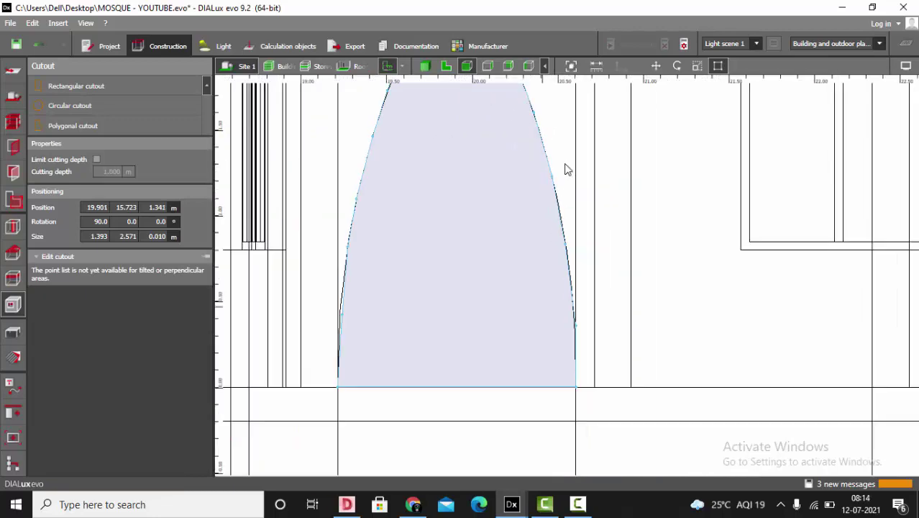
pyautogui.scroll(3, 345, 310)
pyautogui.scroll(-5, 438, 279)
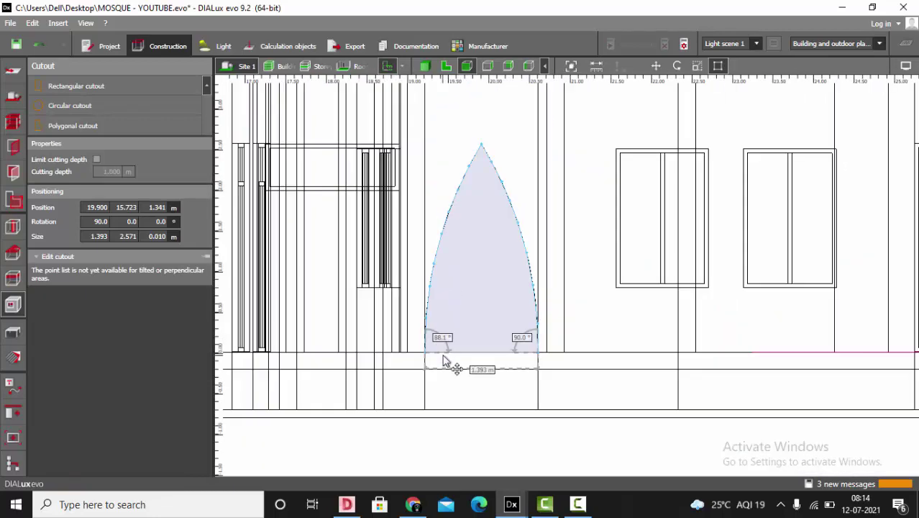
pyautogui.click(282, 225)
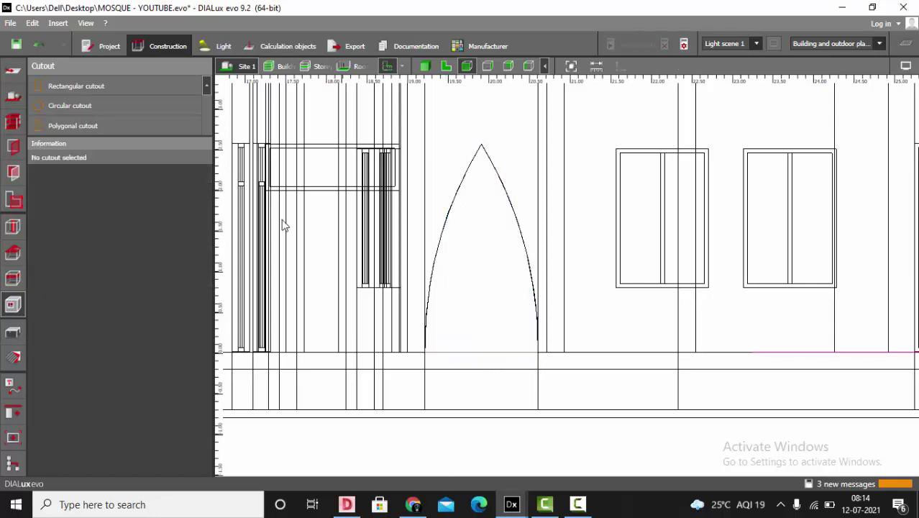
# Step: Delete the dark extrusion body filling the arch in the 3D view so the arched cutout is left open
pyautogui.click(425, 66)
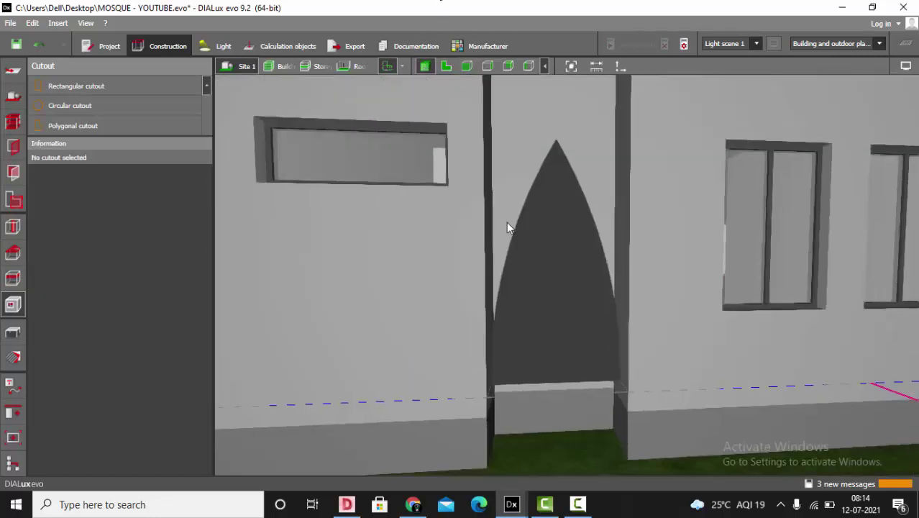
pyautogui.click(540, 274)
pyautogui.click(24, 332)
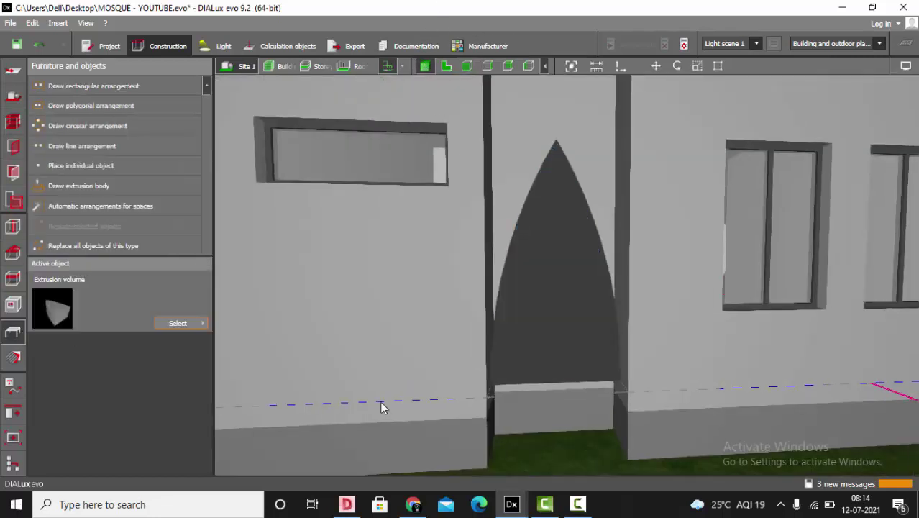
pyautogui.click(554, 338)
pyautogui.press('Delete')
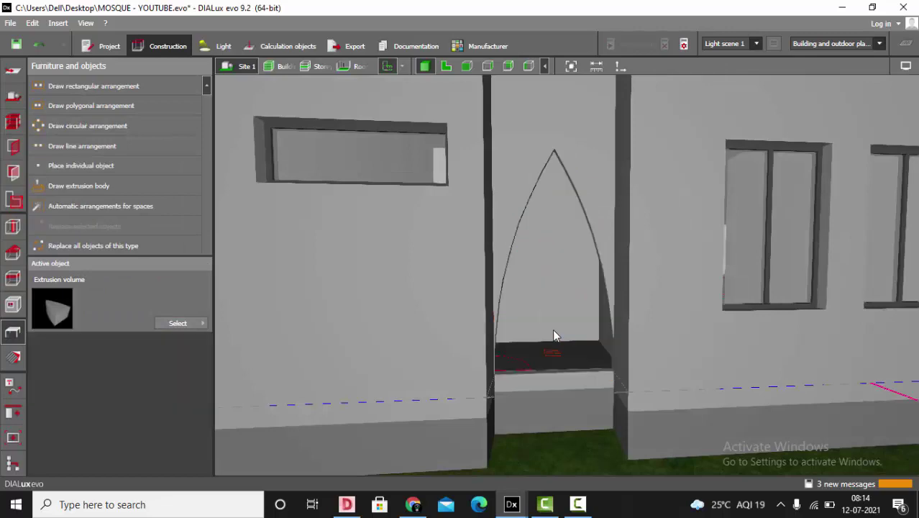
pyautogui.moveTo(585, 330); pyautogui.dragTo(545, 342, button='right')
pyautogui.moveTo(544, 341); pyautogui.dragTo(475, 368, button='middle')
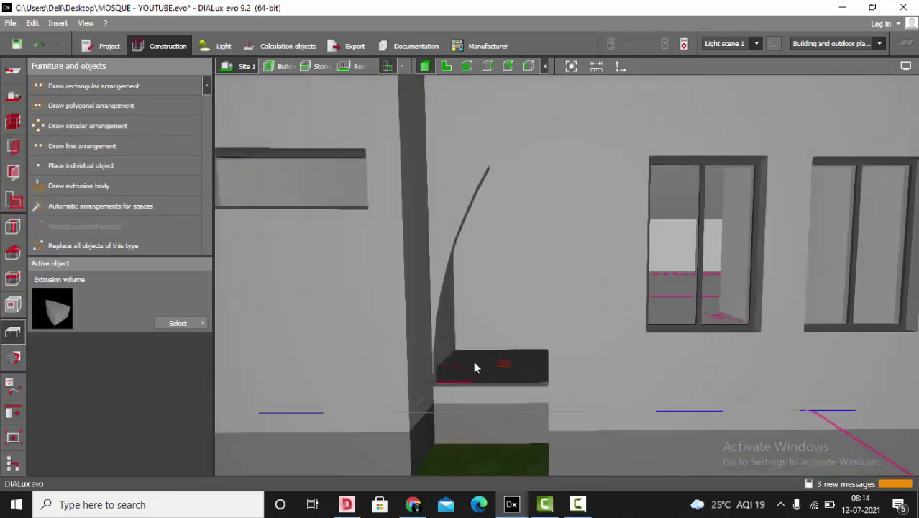
pyautogui.click(12, 304)
pyautogui.click(539, 306)
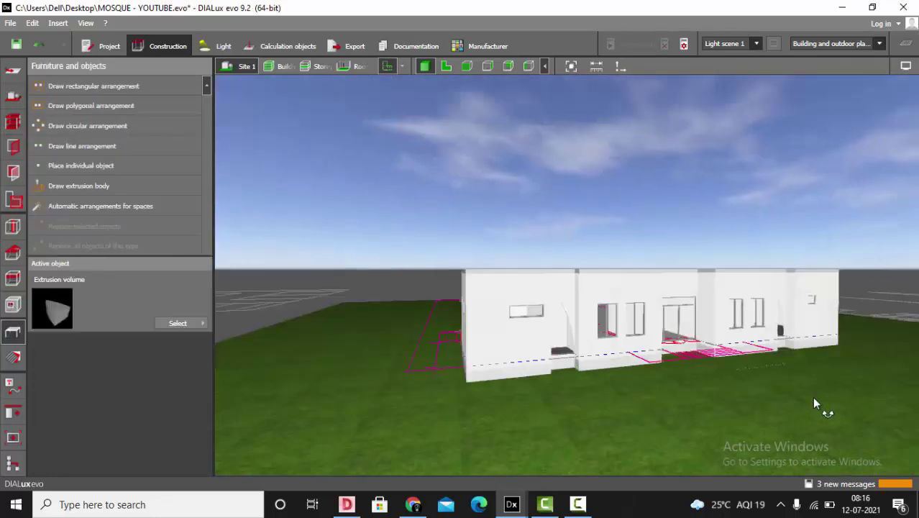
# Step: Hide the CAD plan lines in the 3D view and bring the arched opening on the facade close up
pyautogui.moveTo(812, 397); pyautogui.dragTo(798, 411, button='middle')
pyautogui.click(388, 68)
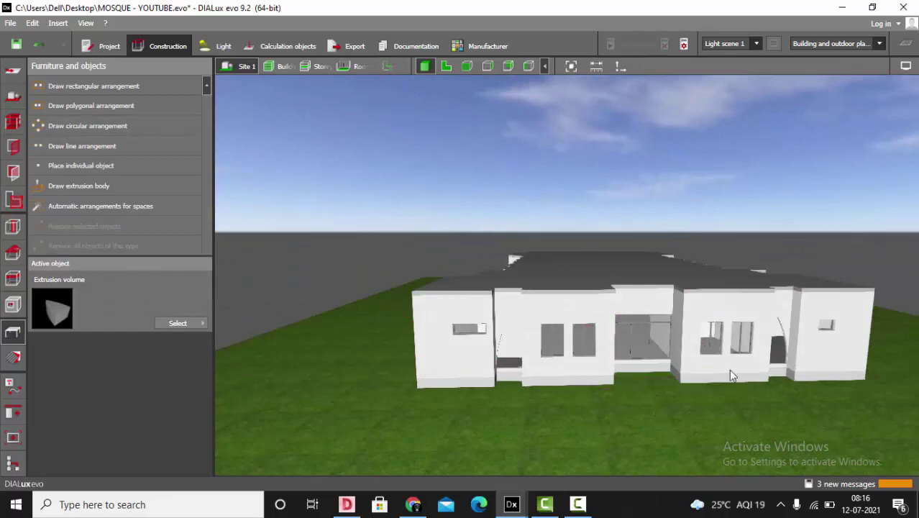
pyautogui.moveTo(728, 369); pyautogui.dragTo(748, 381, button='right')
pyautogui.scroll(5, 619, 293)
pyautogui.moveTo(748, 382); pyautogui.dragTo(630, 338, button='middle')
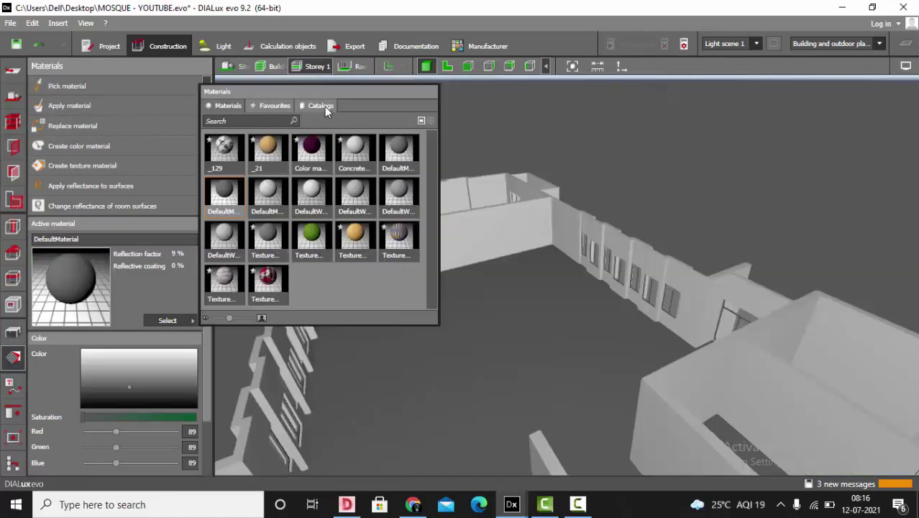
# Step: Load the Linoleum2 texture from the indoor floor linoleum section of the material catalog as the active material
pyautogui.click(324, 107)
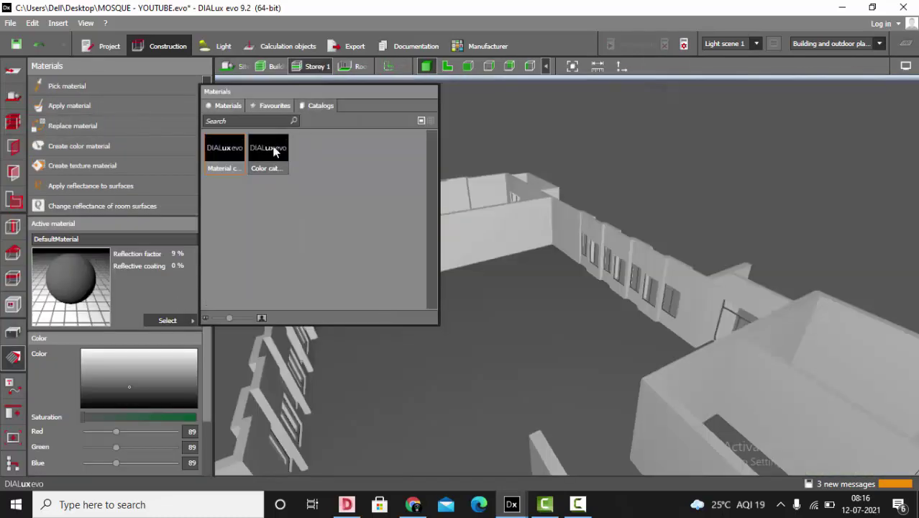
pyautogui.doubleClick(215, 153)
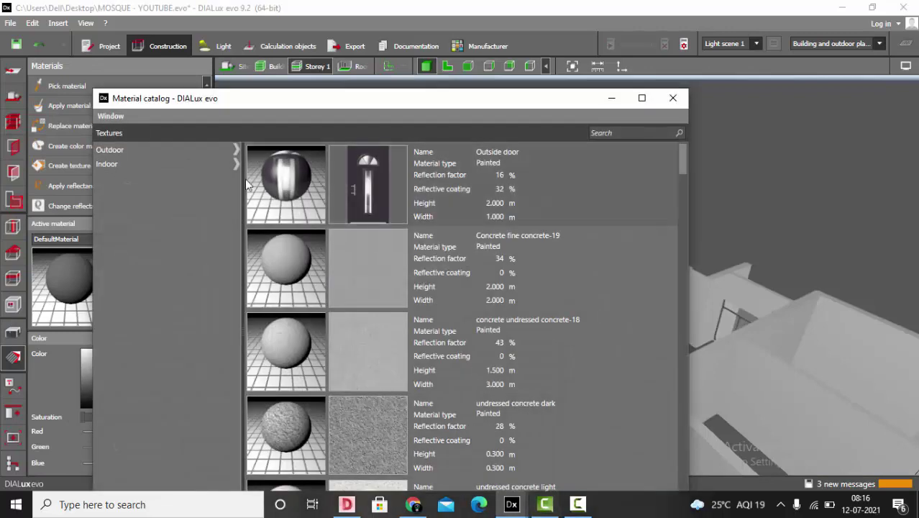
pyautogui.doubleClick(215, 102)
pyautogui.click(13, 72)
pyautogui.click(13, 56)
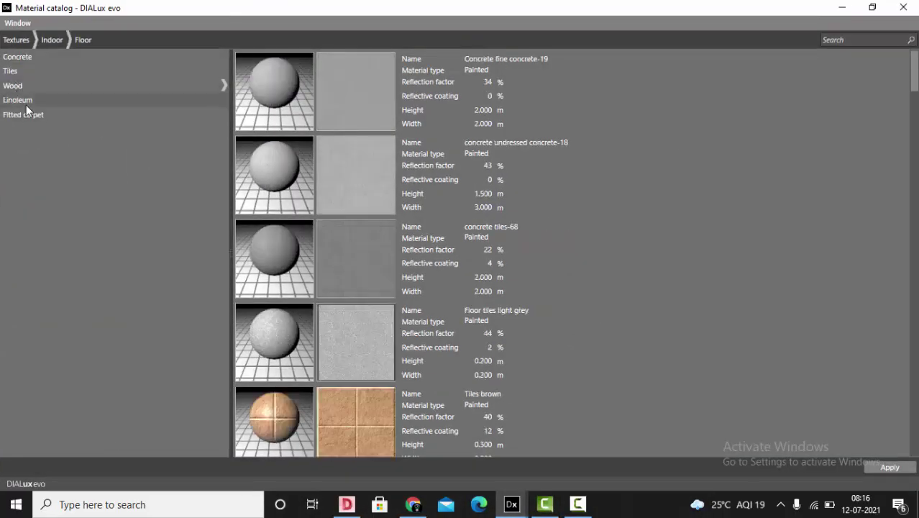
pyautogui.click(26, 102)
pyautogui.click(909, 8)
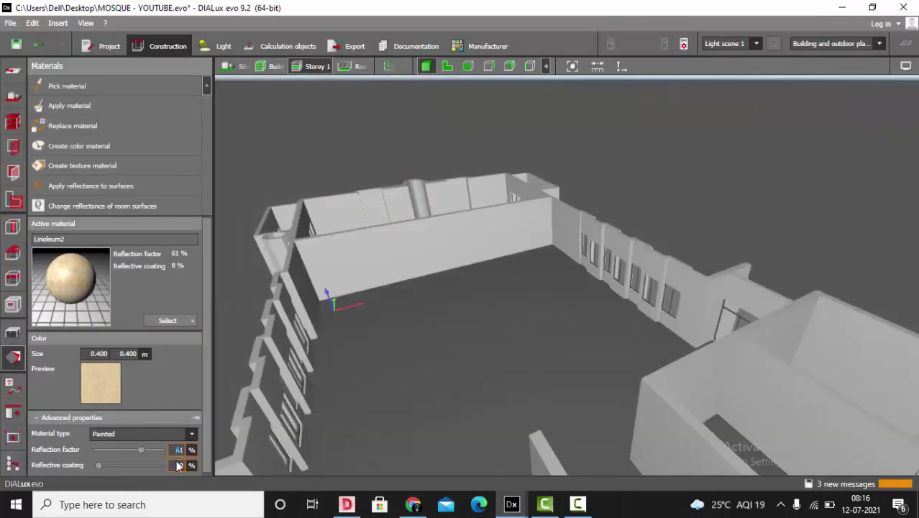
# Step: Apply Linoleum2 to the main hall floor, using a texture size of 2 × 2 m and a 70 % reflection factor
pyautogui.click(518, 319)
pyautogui.moveTo(518, 318); pyautogui.dragTo(527, 306, button='right')
pyautogui.scroll(-5, 527, 306)
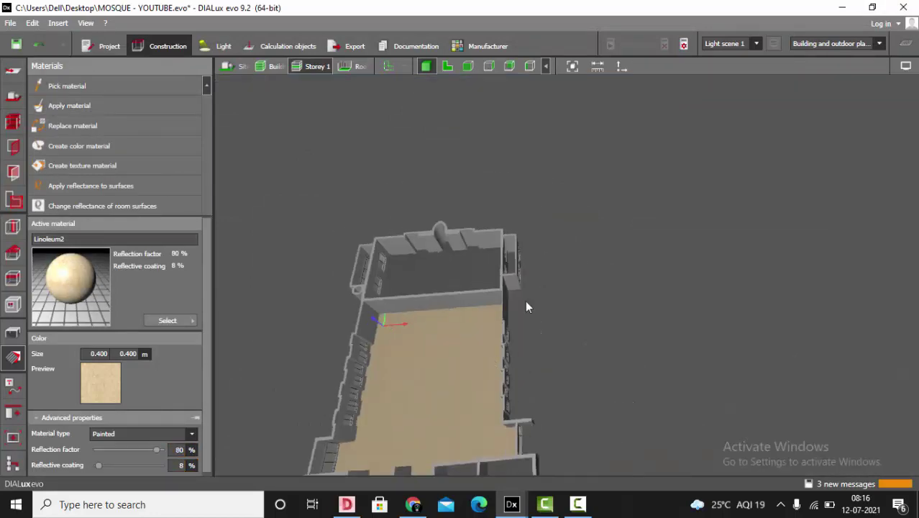
pyautogui.click(98, 355)
pyautogui.write('2')
pyautogui.press('Tab')
pyautogui.write('2')
pyautogui.press('Tab')
pyautogui.click(76, 102)
pyautogui.scroll(5, 421, 372)
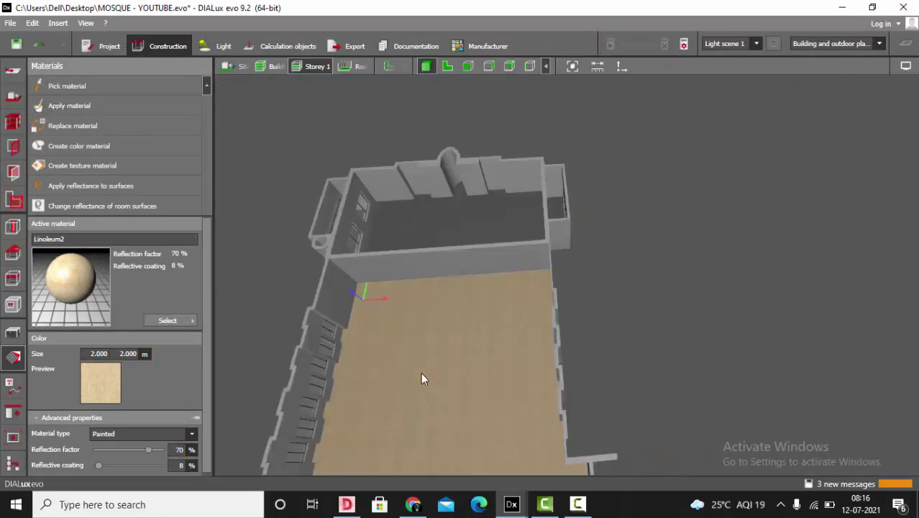
# Step: Apply the same linoleum to the floor of the rear room behind the main hall
pyautogui.click(476, 262)
pyautogui.scroll(-7, 476, 262)
pyautogui.scroll(7, 536, 302)
pyautogui.click(489, 272)
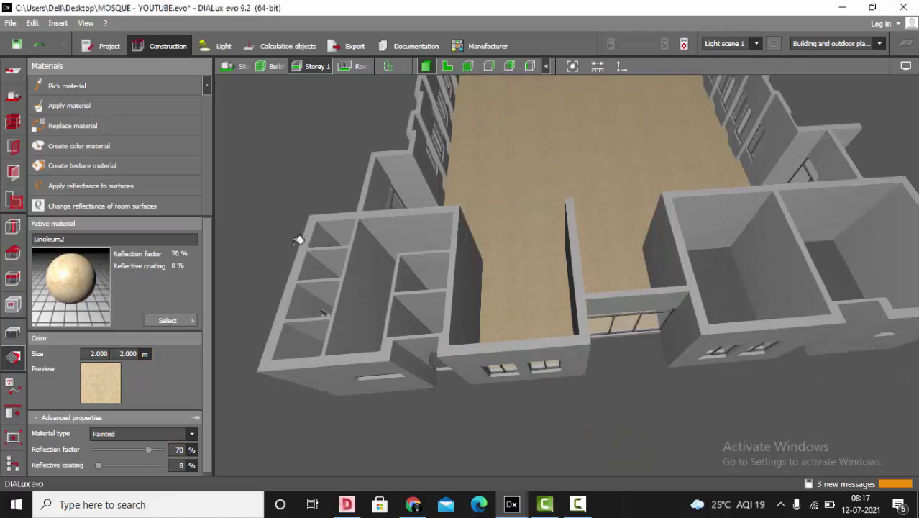
# Step: Undo the misplaced linoleum application and apply the material to the small compartment floors in the front corner block
pyautogui.click(423, 323)
pyautogui.hotkey('ctrl', 'z')
pyautogui.scroll(-6, 751, 348)
pyautogui.moveTo(750, 348); pyautogui.dragTo(719, 410, button='right')
pyautogui.scroll(5, 719, 410)
pyautogui.scroll(3, 503, 381)
pyautogui.moveTo(611, 392); pyautogui.dragTo(633, 426, button='right')
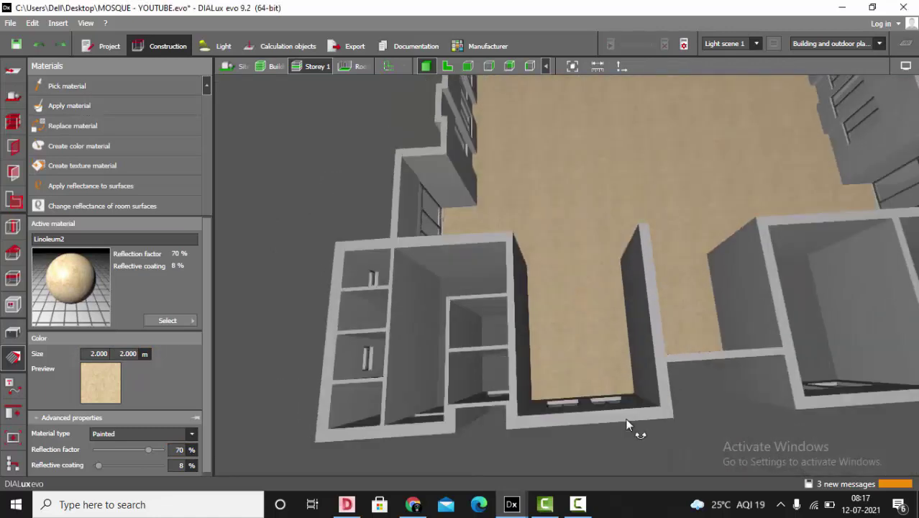
pyautogui.click(491, 375)
pyautogui.click(498, 325)
pyautogui.click(482, 291)
# Step: Apply the linoleum to the floors of the two adjoining rooms in the opposite front block
pyautogui.scroll(-5, 483, 291)
pyautogui.scroll(5, 675, 282)
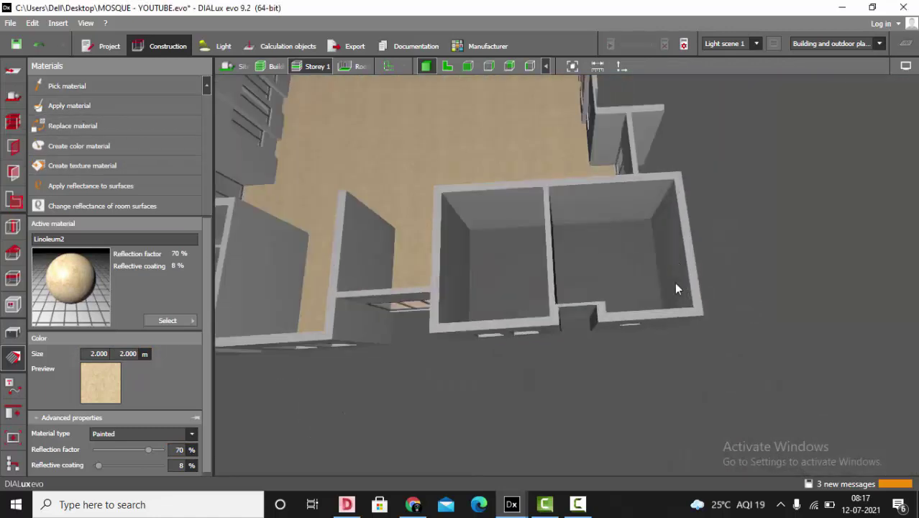
pyautogui.click(71, 106)
pyautogui.click(514, 273)
pyautogui.click(619, 270)
# Step: Apply the linoleum to the floors of the narrow side rooms beside the rear room
pyautogui.scroll(-5, 566, 252)
pyautogui.moveTo(566, 252)
pyautogui.mouseDown(button='right')
pyautogui.moveTo(669, 246)
pyautogui.moveTo(676, 309)
pyautogui.mouseUp(button='right')
pyautogui.click(72, 105)
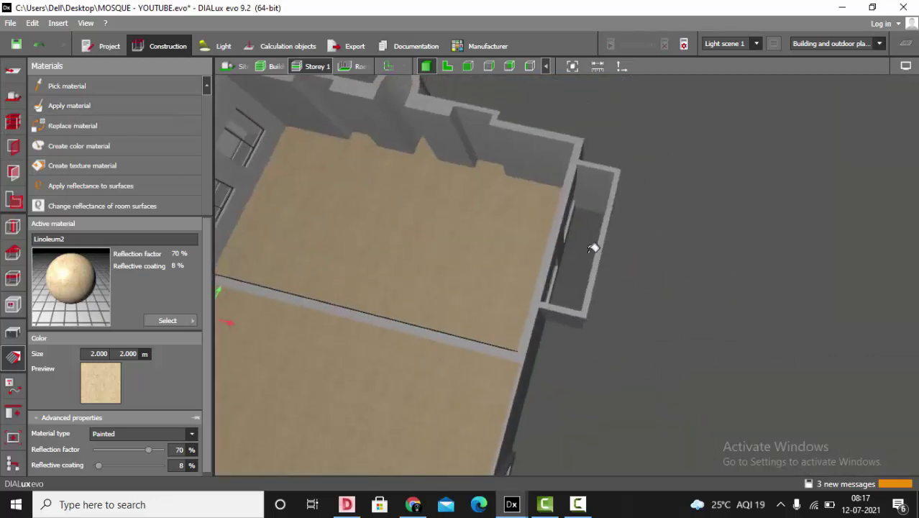
pyautogui.click(593, 242)
pyautogui.scroll(-5, 593, 242)
pyautogui.moveTo(593, 241); pyautogui.dragTo(504, 242, button='right')
pyautogui.scroll(5, 548, 238)
pyautogui.click(72, 106)
pyautogui.click(529, 255)
# Step: Show the whole site in 3D and pick the DefaultTransparent glass material from a front facade window
pyautogui.scroll(5, 602, 293)
pyautogui.moveTo(503, 295)
pyautogui.mouseDown(button='right')
pyautogui.moveTo(602, 293)
pyautogui.moveTo(497, 287)
pyautogui.mouseUp(button='right')
pyautogui.click(242, 67)
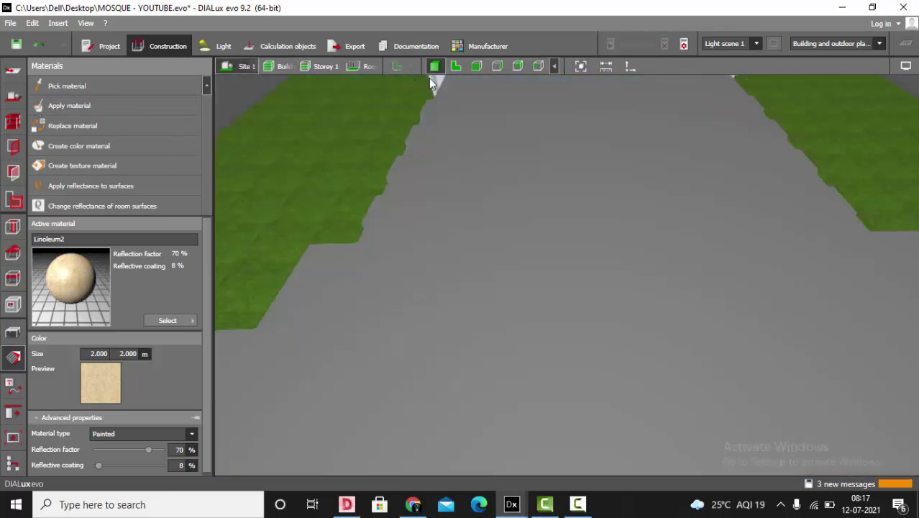
pyautogui.click(580, 66)
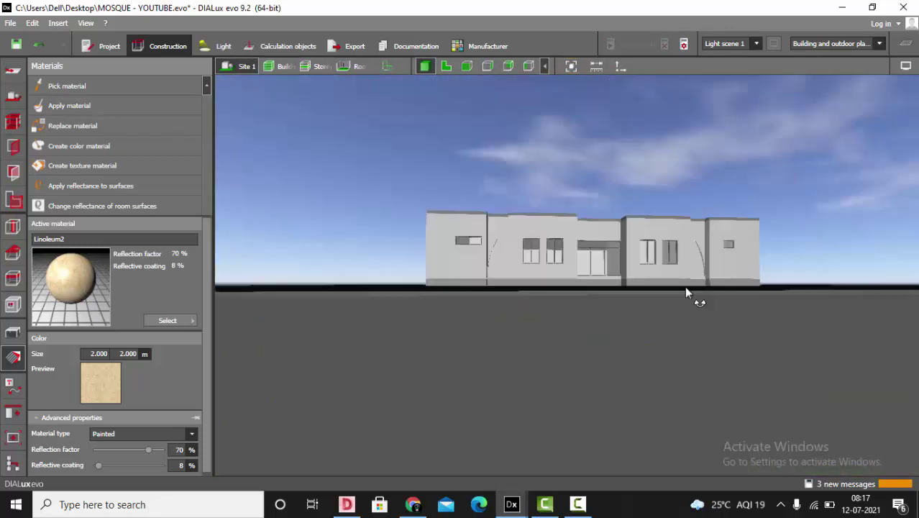
pyautogui.scroll(3, 566, 270)
pyautogui.scroll(2, 748, 314)
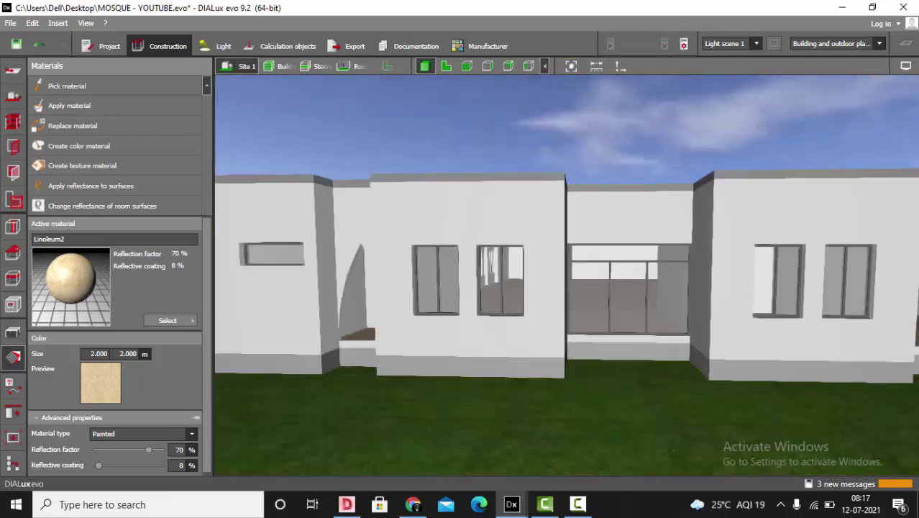
pyautogui.click(129, 101)
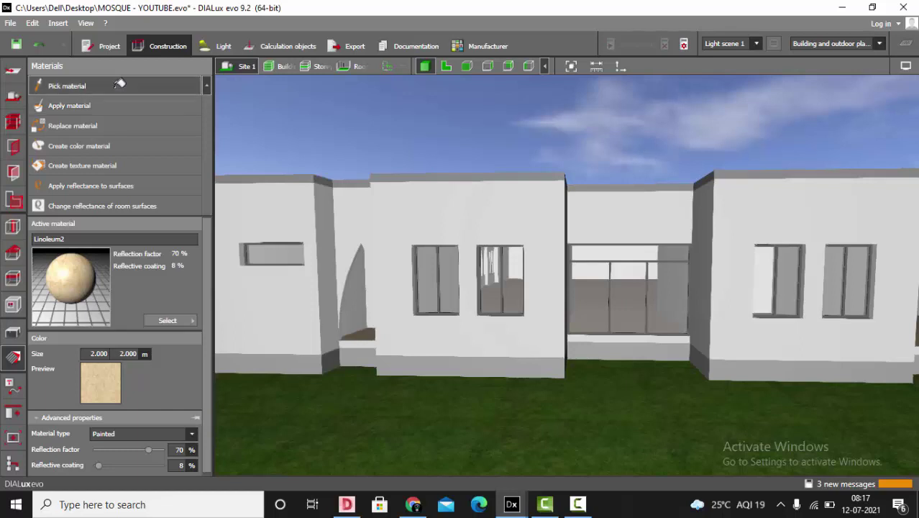
pyautogui.click(448, 283)
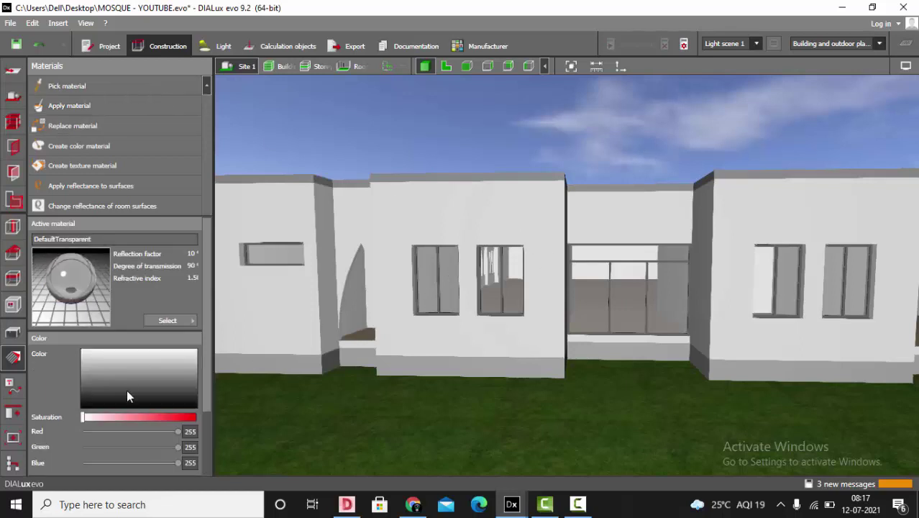
# Step: Tint the transparent material green with RGB 158, 199, 177 and replace the existing glass of the windows and entrances with it
pyautogui.moveTo(84, 417); pyautogui.dragTo(105, 417)
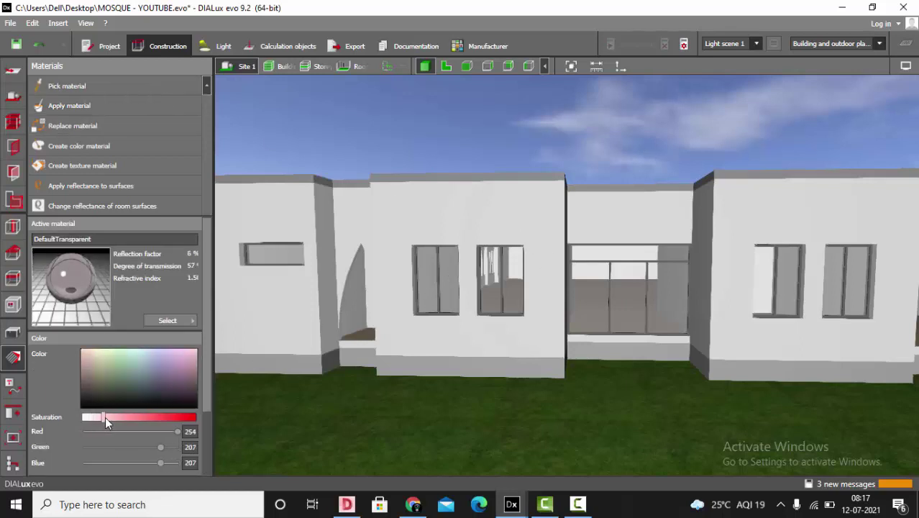
pyautogui.click(126, 361)
pyautogui.moveTo(126, 361); pyautogui.dragTo(127, 360)
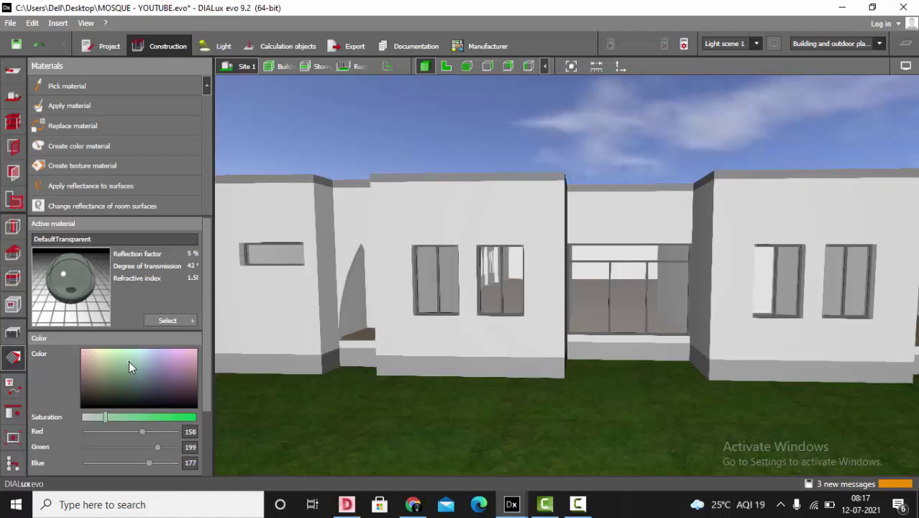
pyautogui.click(69, 129)
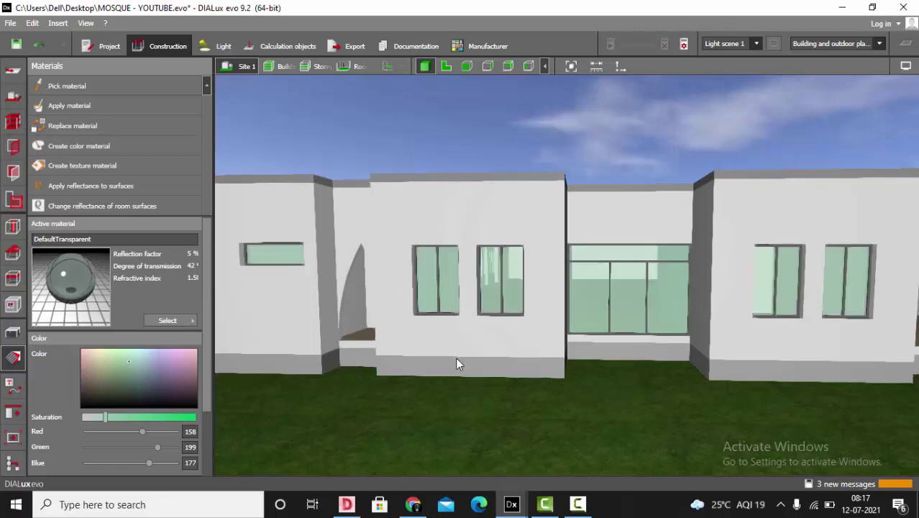
# Step: Change the glass tint to a lighter green with RGB 191, 226, 179 and replace the glass throughout the building
pyautogui.scroll(-3, 456, 357)
pyautogui.moveTo(457, 357); pyautogui.dragTo(558, 356, button='right')
pyautogui.scroll(2, 560, 362)
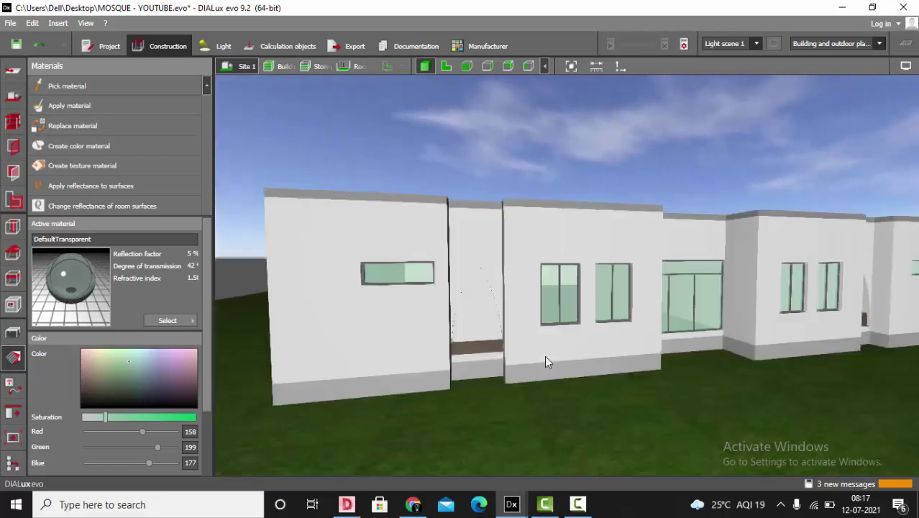
pyautogui.moveTo(127, 363); pyautogui.dragTo(114, 354)
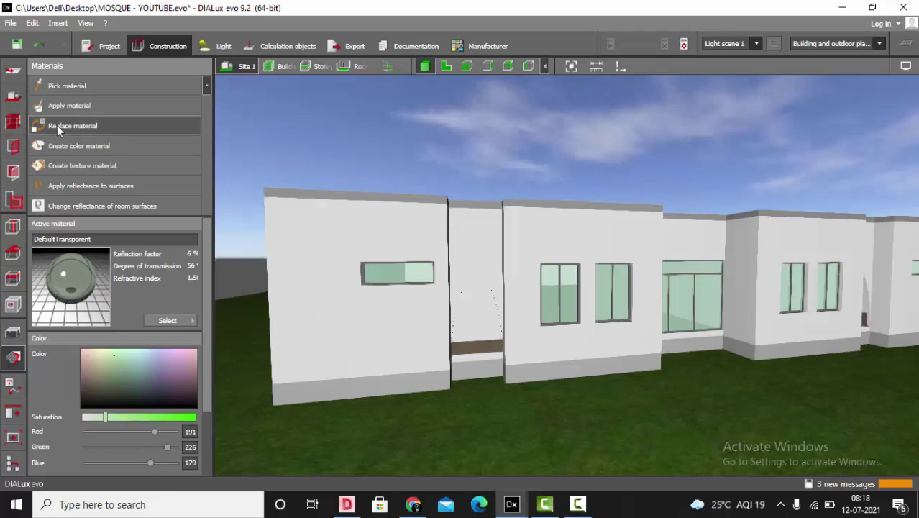
pyautogui.click(403, 268)
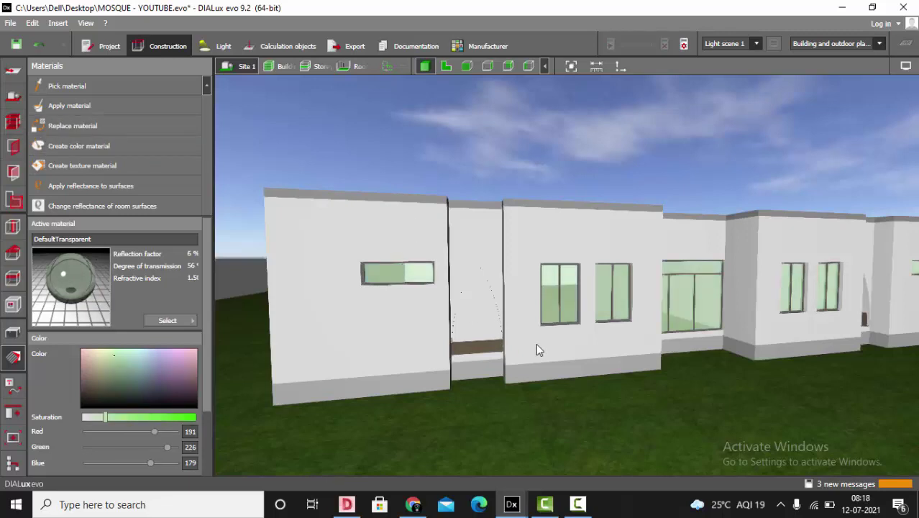
# Step: Set the reflective coating of the Facing white tiles-21 material to 0 % and check the exterior walls from several sides
pyautogui.moveTo(539, 350); pyautogui.dragTo(553, 361)
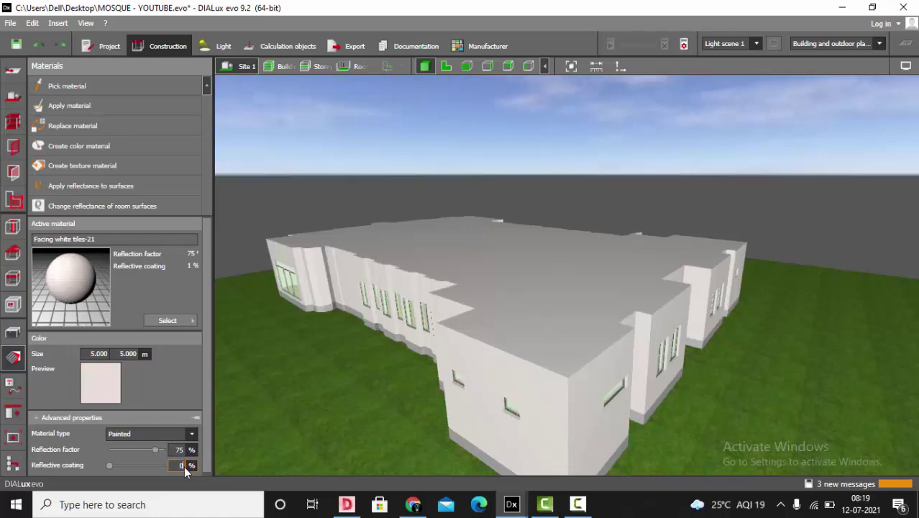
pyautogui.press('Return')
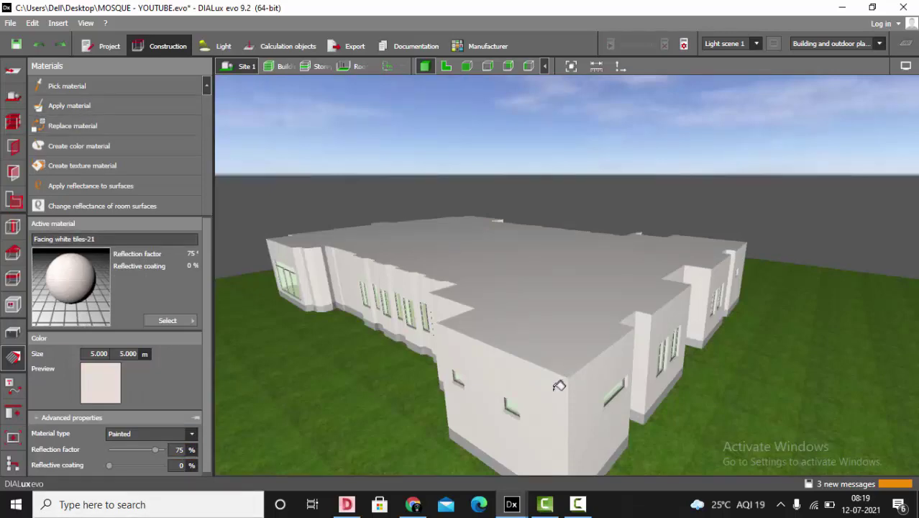
pyautogui.moveTo(559, 386); pyautogui.dragTo(533, 315)
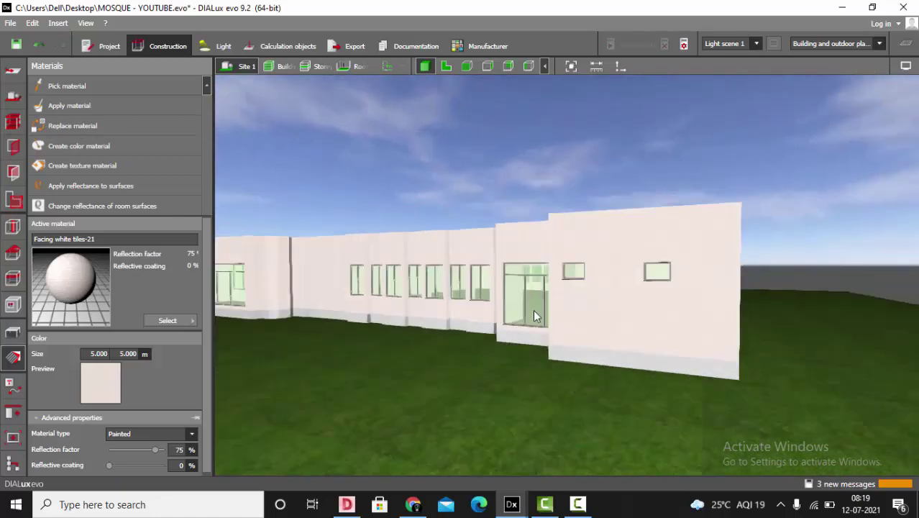
pyautogui.scroll(4, 526, 294)
pyautogui.scroll(-3, 526, 294)
pyautogui.scroll(2, 706, 242)
pyautogui.moveTo(706, 242); pyautogui.dragTo(691, 343, button='right')
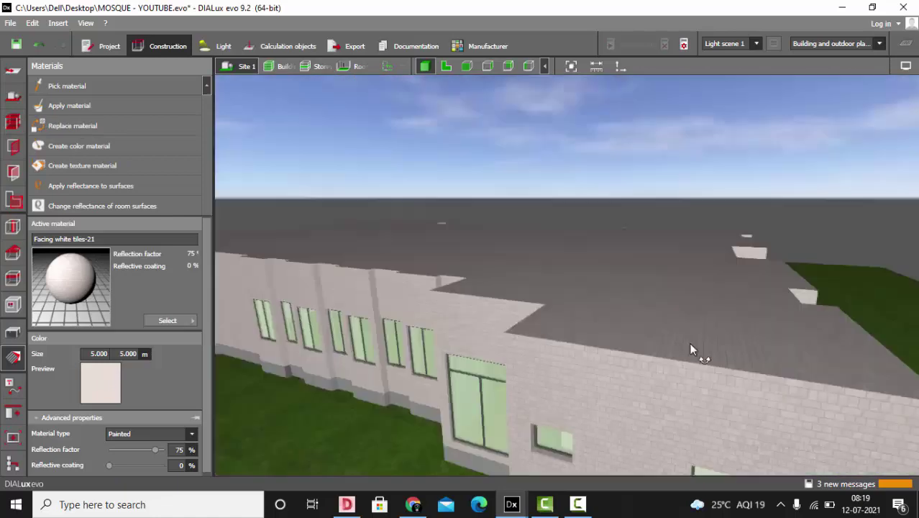
# Step: Lighten the DefaultWallMaterial color to RGB 243, 243, 243 and replace the dark window frame material with it
pyautogui.moveTo(691, 351)
pyautogui.mouseDown()
pyautogui.moveTo(708, 333)
pyautogui.moveTo(701, 336)
pyautogui.mouseUp()
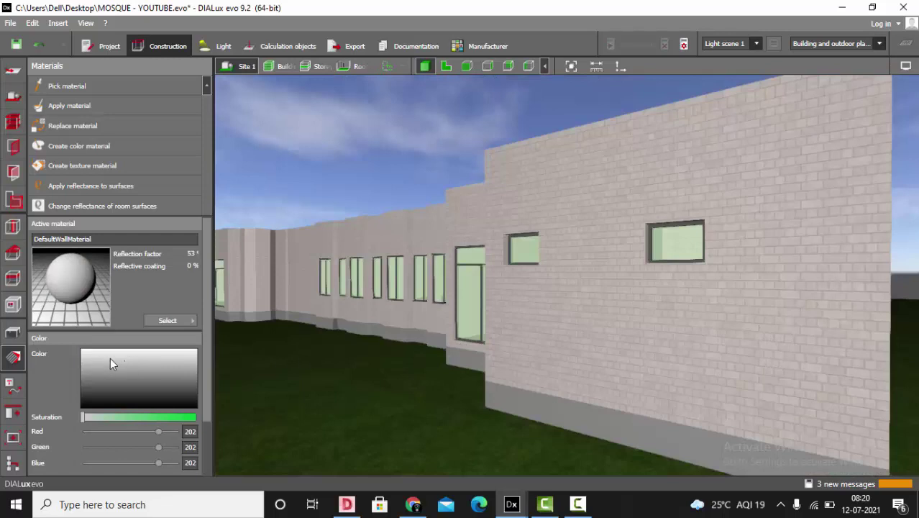
pyautogui.click(110, 354)
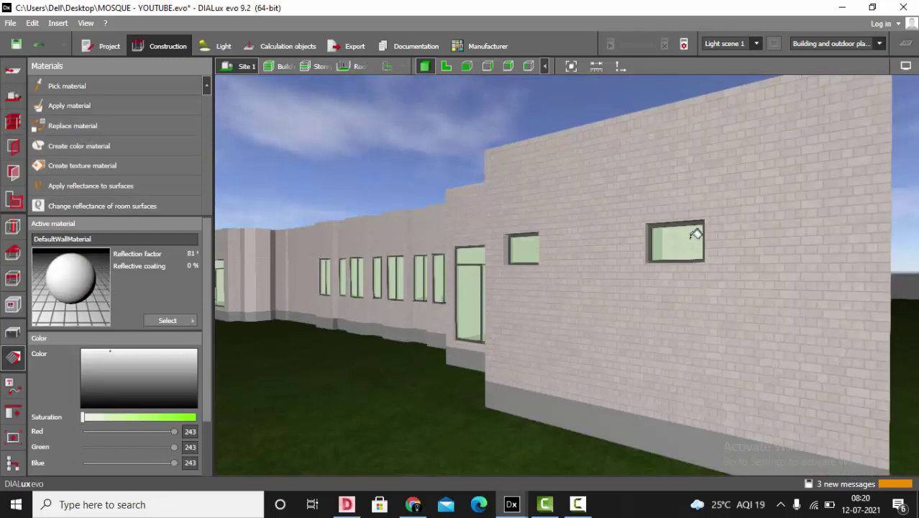
pyautogui.scroll(3, 732, 257)
pyautogui.click(640, 197)
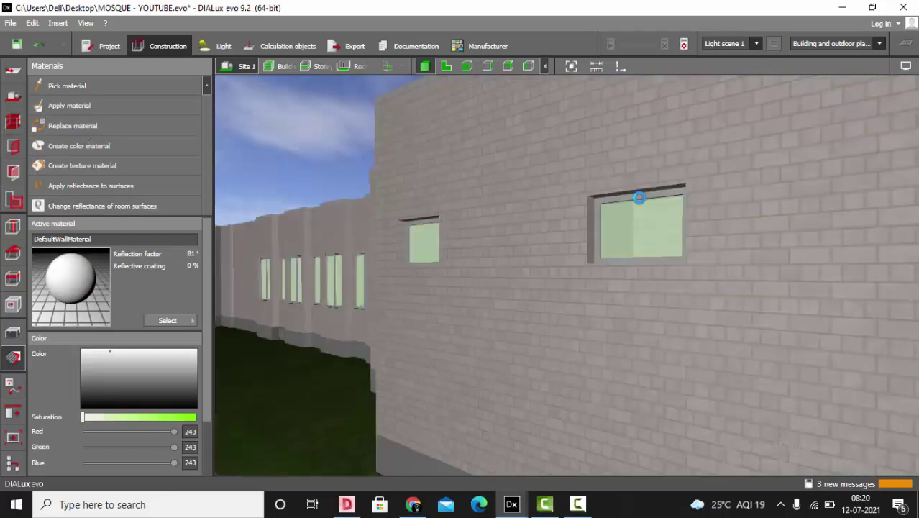
pyautogui.scroll(-5, 623, 305)
pyautogui.moveTo(670, 330); pyautogui.dragTo(680, 381, button='right')
pyautogui.moveTo(682, 387); pyautogui.dragTo(630, 289)
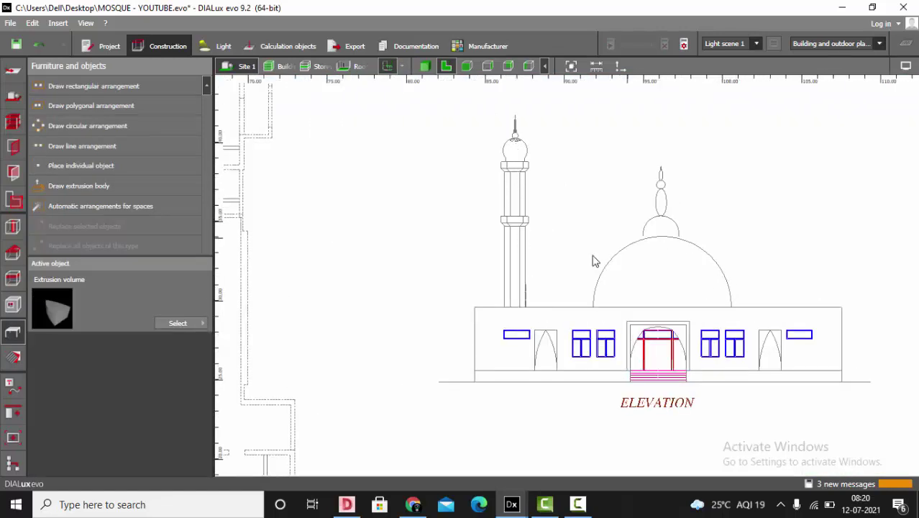
# Step: Measure the large dome's height above the roof line and its base width on the elevation drawing
pyautogui.scroll(1, 642, 366)
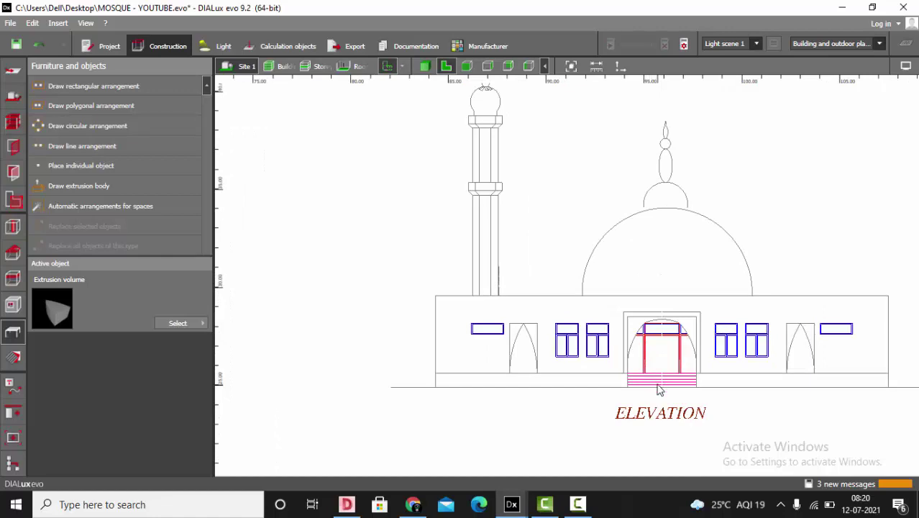
pyautogui.scroll(2, 683, 367)
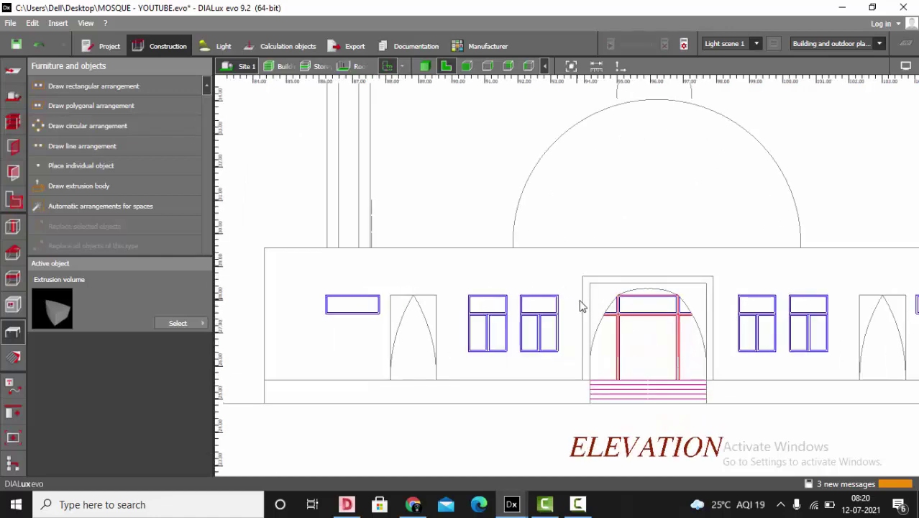
pyautogui.scroll(-2, 576, 371)
pyautogui.scroll(1, 704, 342)
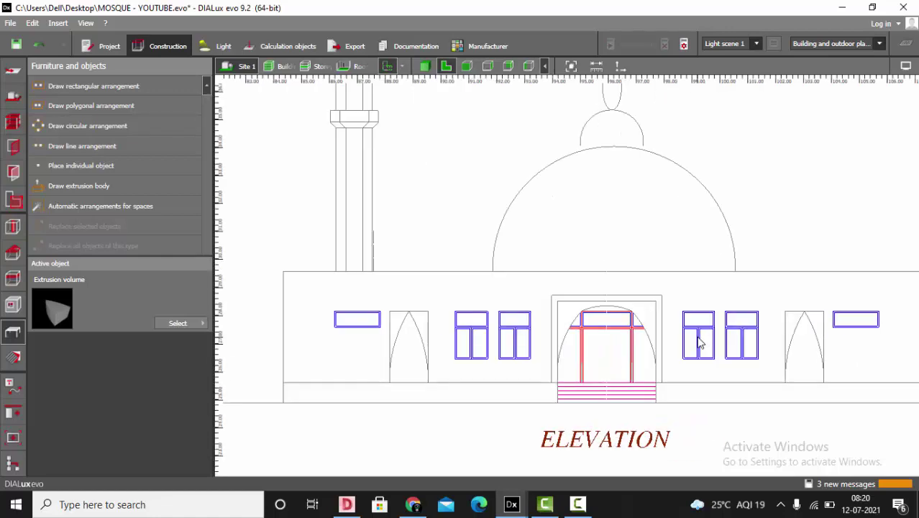
pyautogui.scroll(-1, 618, 339)
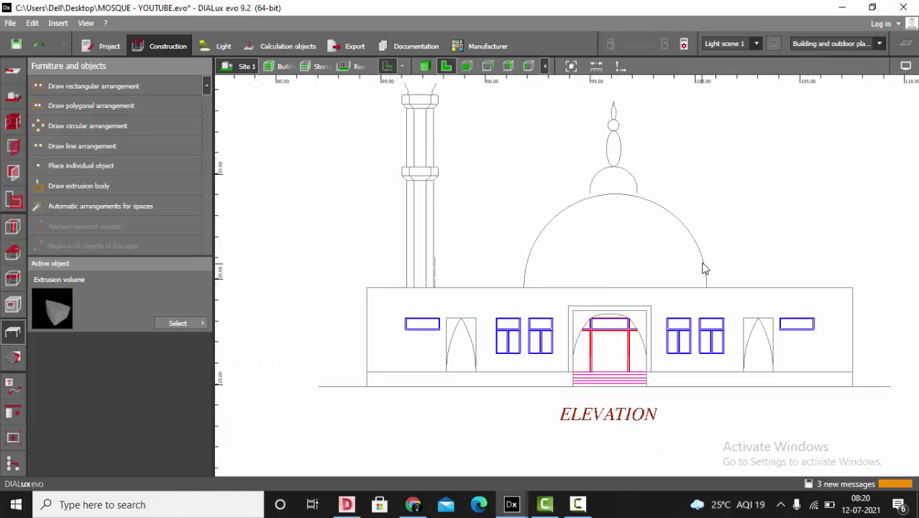
pyautogui.scroll(1, 717, 267)
pyautogui.scroll(-1, 336, 336)
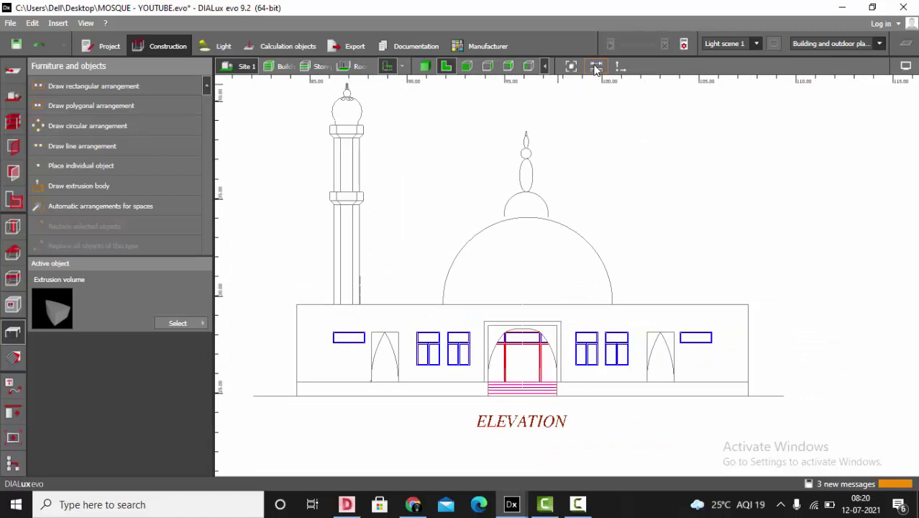
pyautogui.scroll(1, 521, 234)
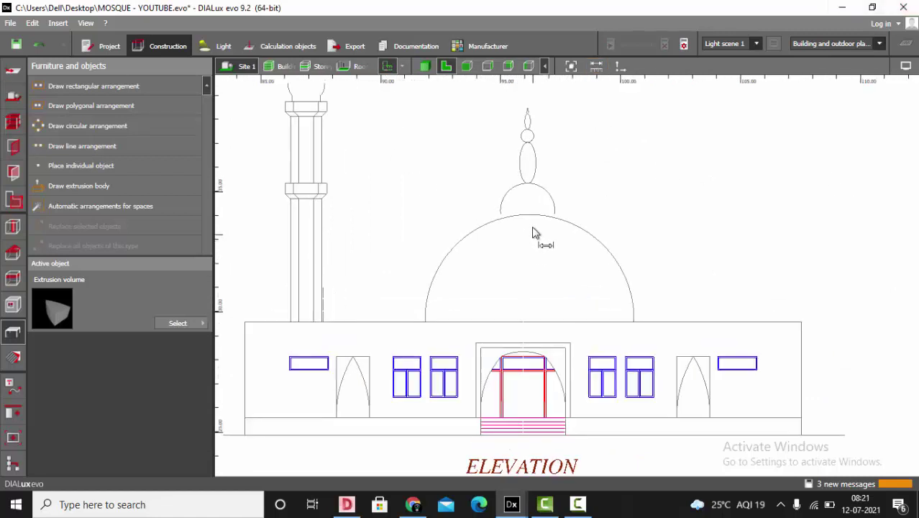
pyautogui.click(525, 215)
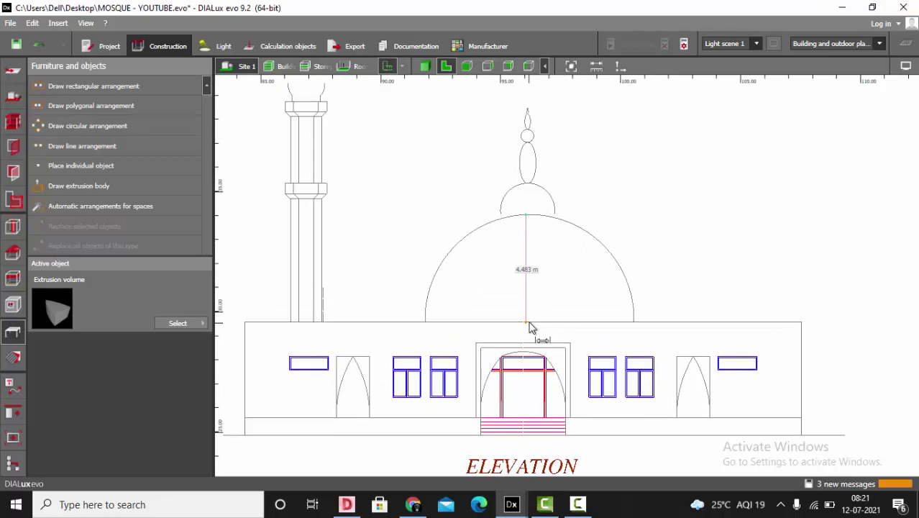
pyautogui.click(528, 326)
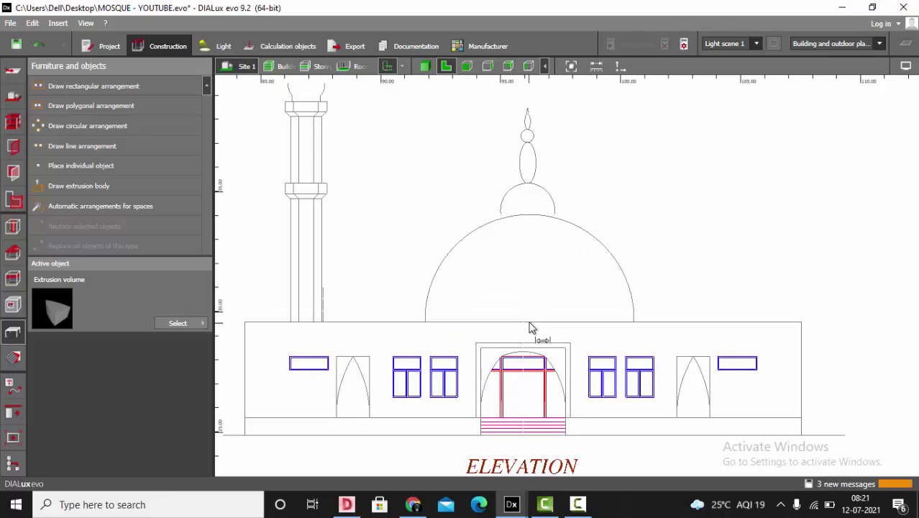
pyautogui.click(426, 327)
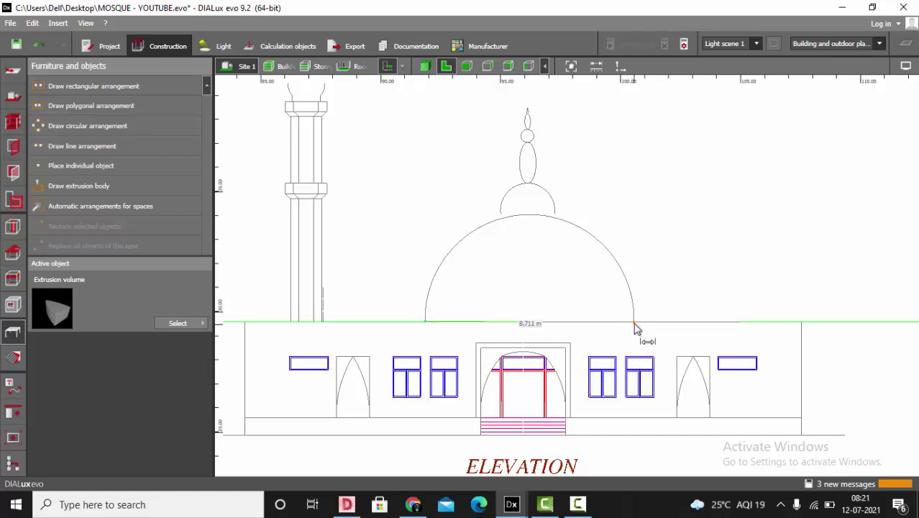
pyautogui.click(634, 325)
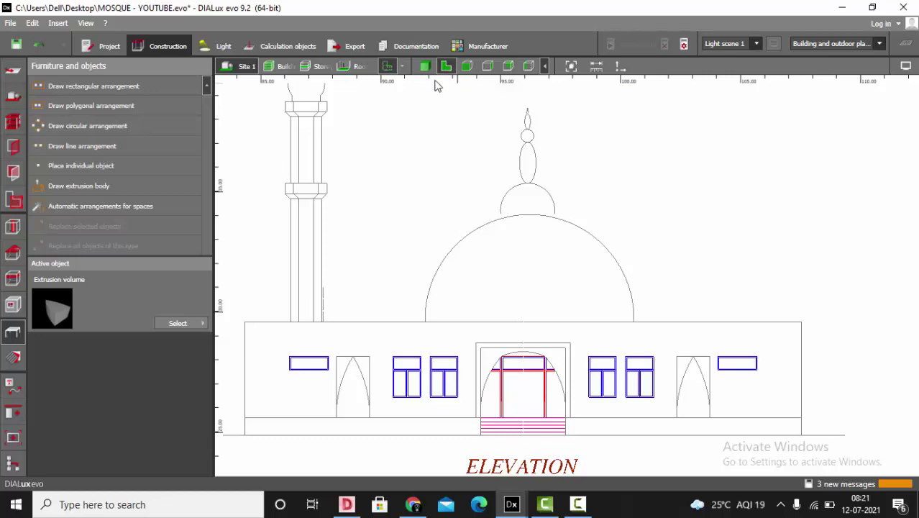
# Step: Choose the Hemisphere object for the prayer hall dome and set its number of segments to 64
pyautogui.click(387, 66)
pyautogui.scroll(-5, 701, 252)
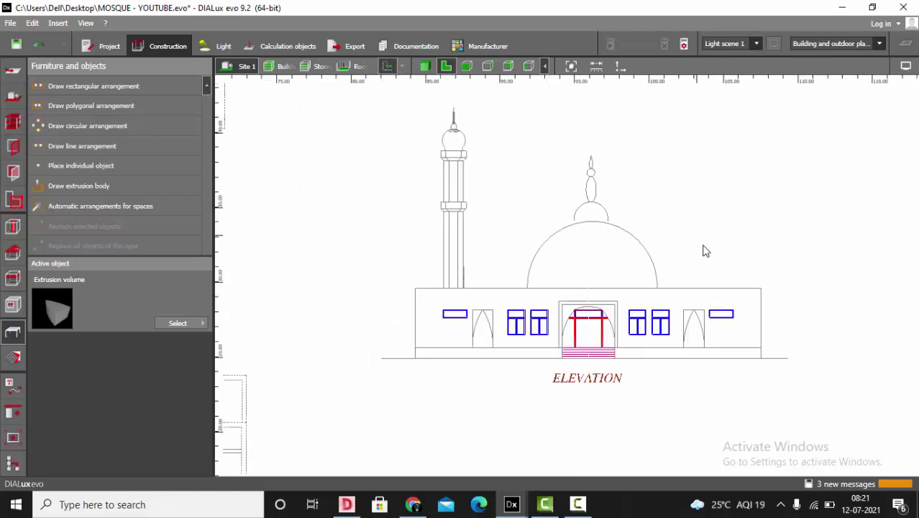
pyautogui.scroll(4, 309, 248)
pyautogui.scroll(3, 575, 324)
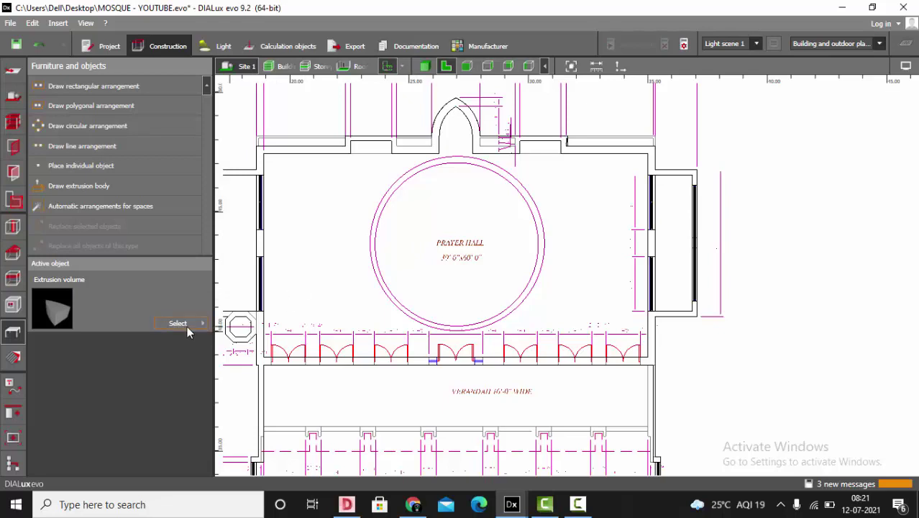
pyautogui.click(187, 326)
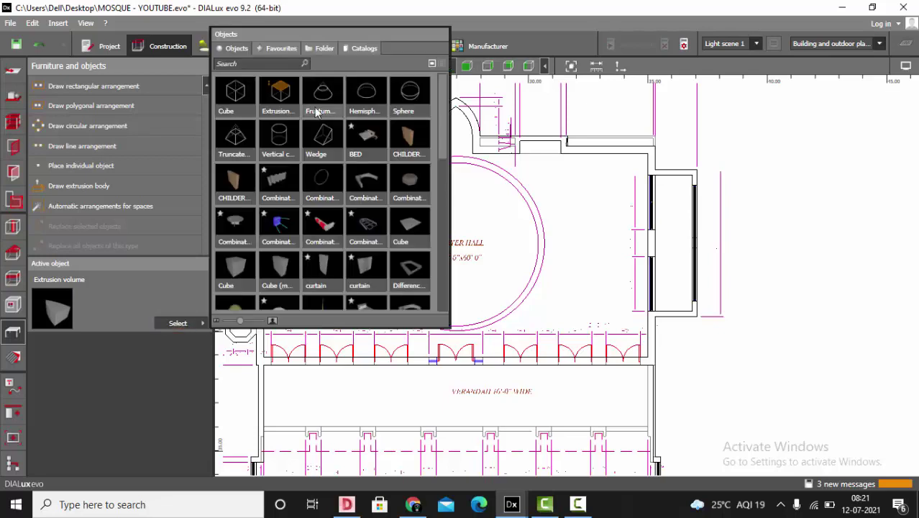
pyautogui.click(372, 99)
pyautogui.click(112, 372)
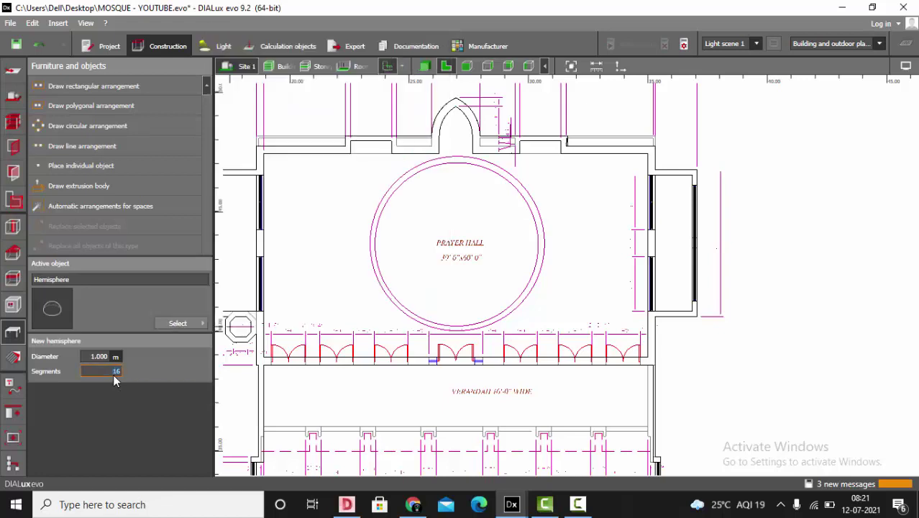
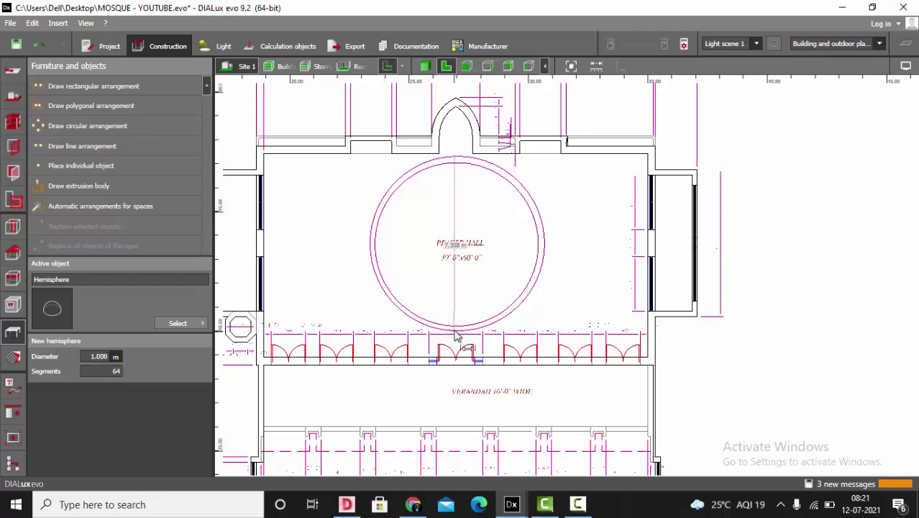
# Step: Set the hemisphere's diameter to 7.45 m and place it individually over the circle in the prayer hall plan
pyautogui.click(100, 357)
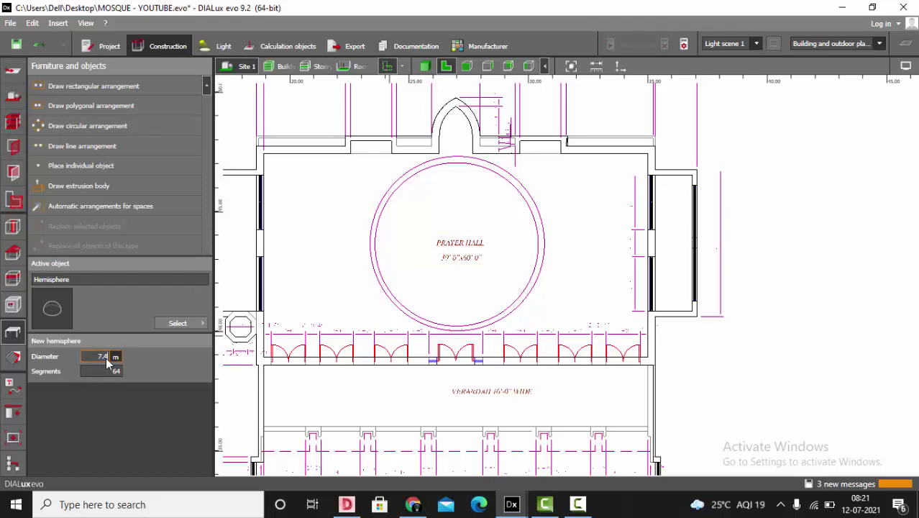
pyautogui.click(65, 165)
pyautogui.click(458, 264)
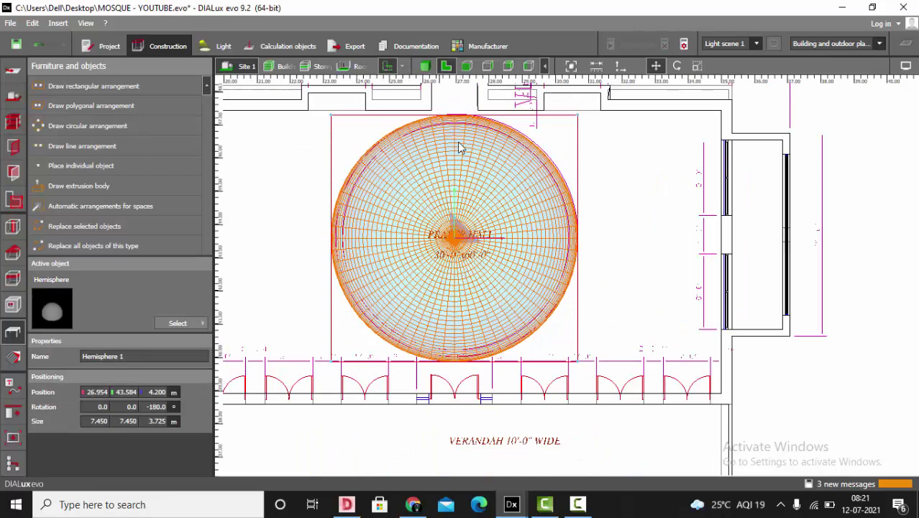
# Step: Check the placed hemisphere from the front and measure the large dome's height above the roof on the elevation drawing
pyautogui.click(466, 66)
pyautogui.scroll(-3, 504, 367)
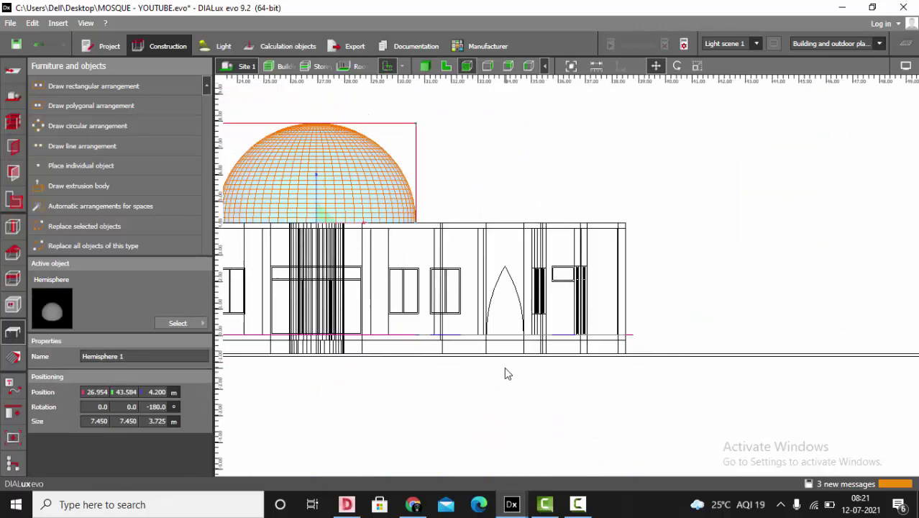
pyautogui.scroll(-2, 507, 334)
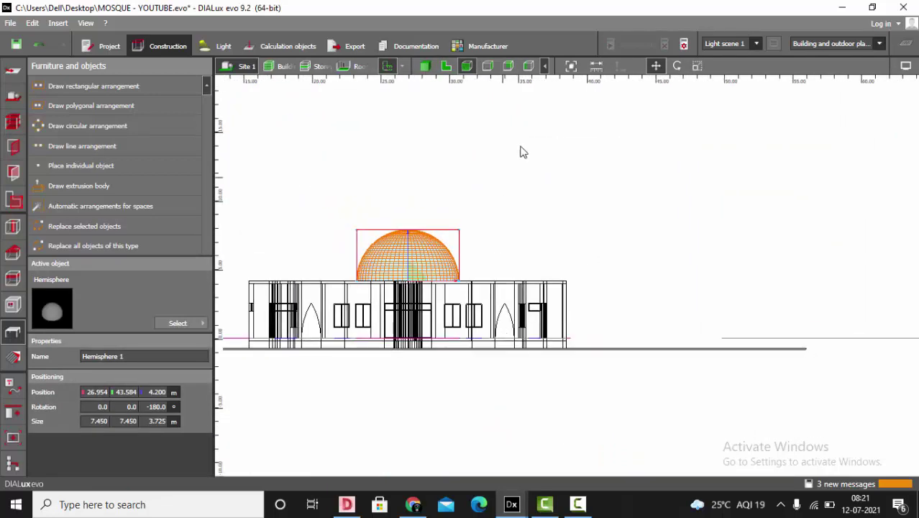
pyautogui.click(446, 66)
pyautogui.scroll(-5, 475, 288)
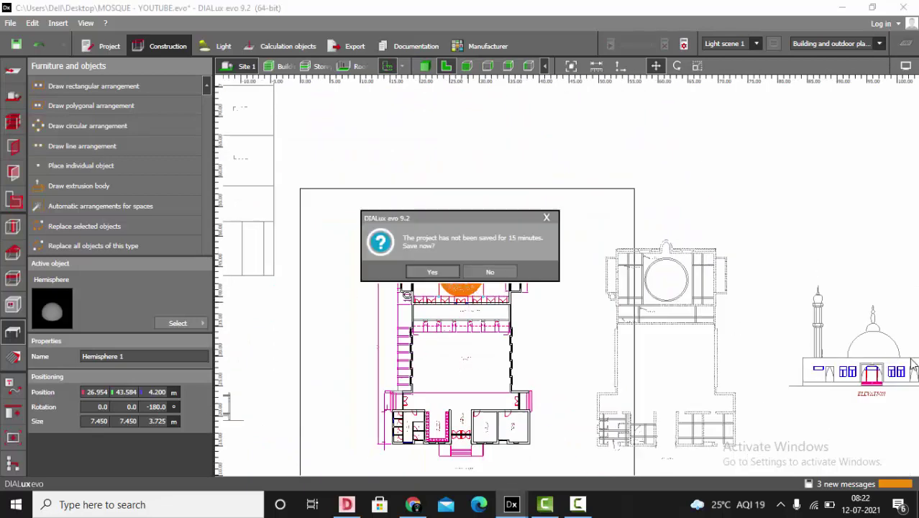
pyautogui.click(508, 274)
pyautogui.scroll(-2, 339, 174)
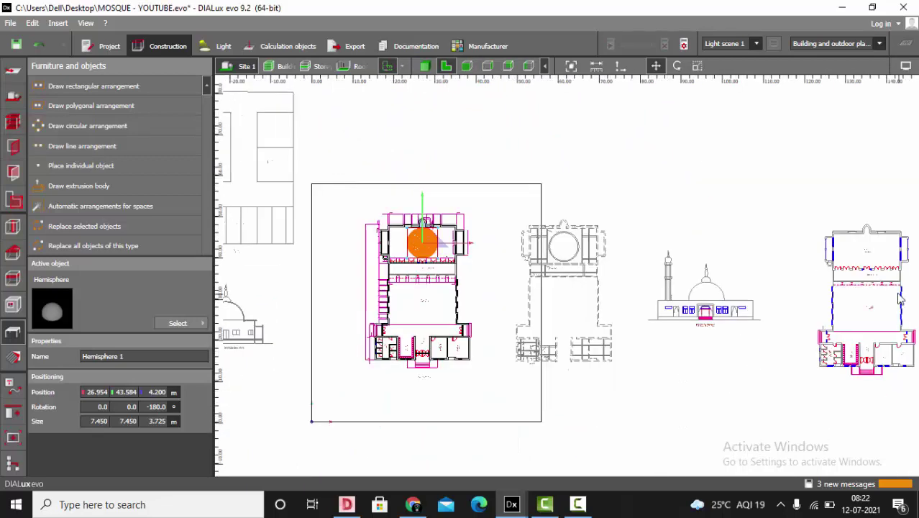
pyautogui.click(763, 294)
pyautogui.scroll(2, 766, 300)
pyautogui.scroll(3, 697, 300)
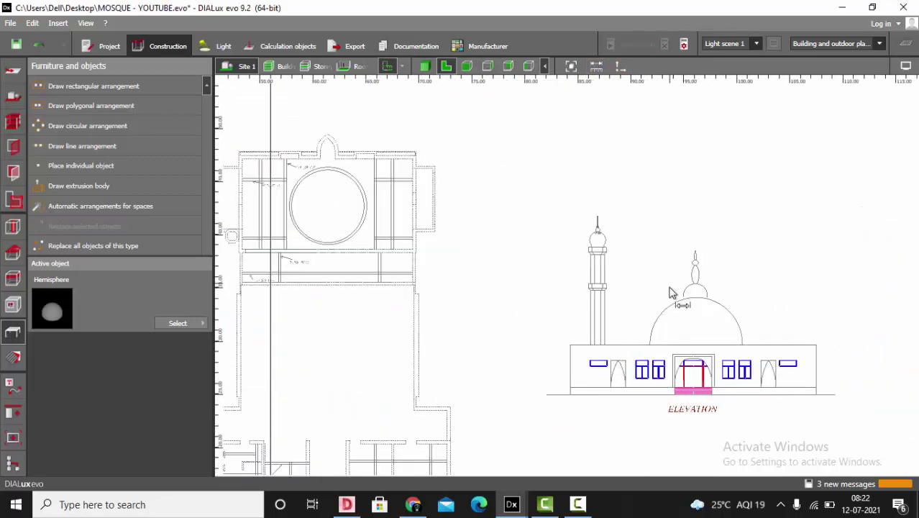
pyautogui.click(698, 293)
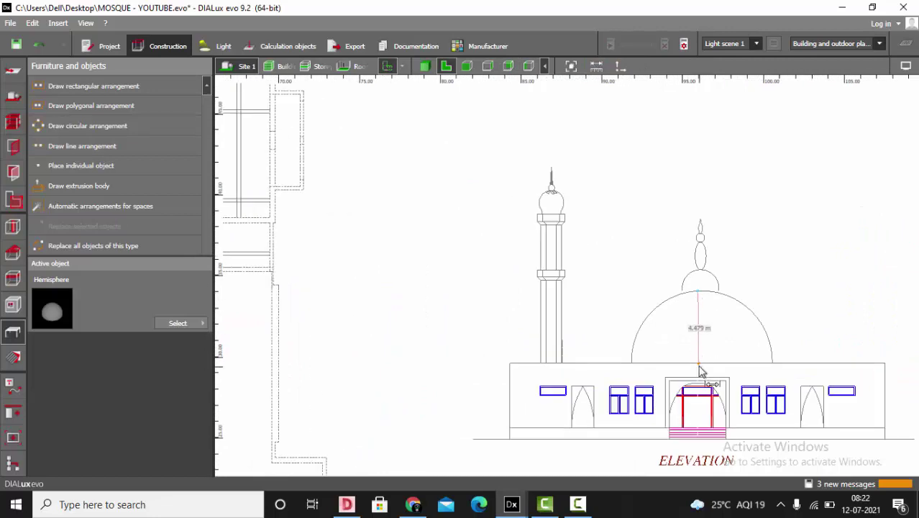
pyautogui.press('Escape')
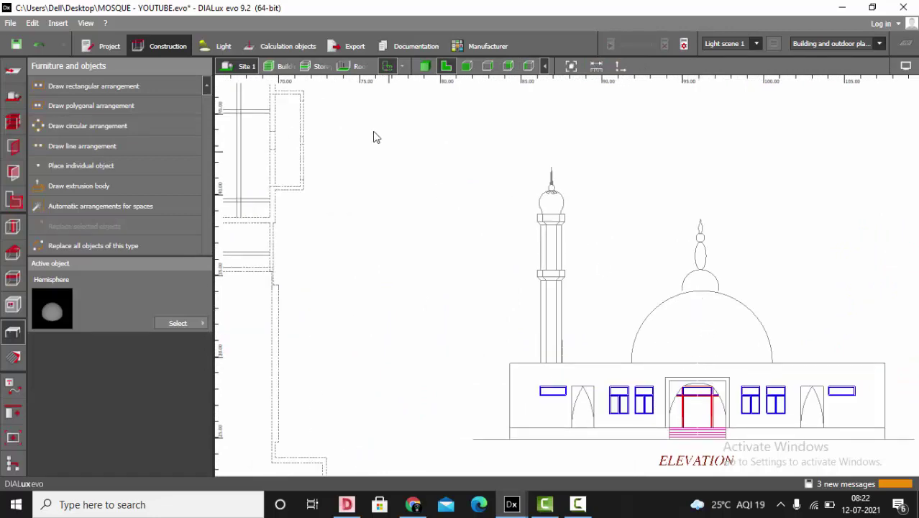
# Step: Measure the hemisphere's height in the front view and set its vertical size to 4.5 m
pyautogui.click(425, 65)
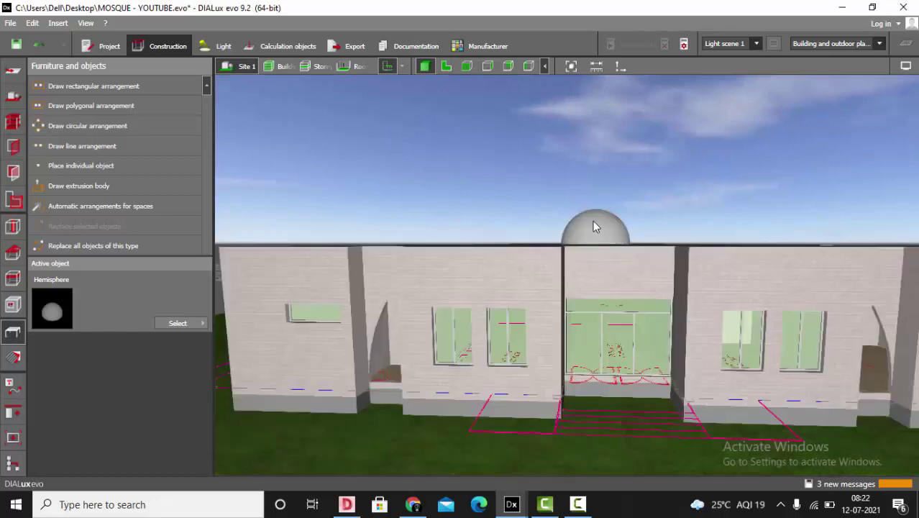
pyautogui.click(594, 224)
pyautogui.click(466, 65)
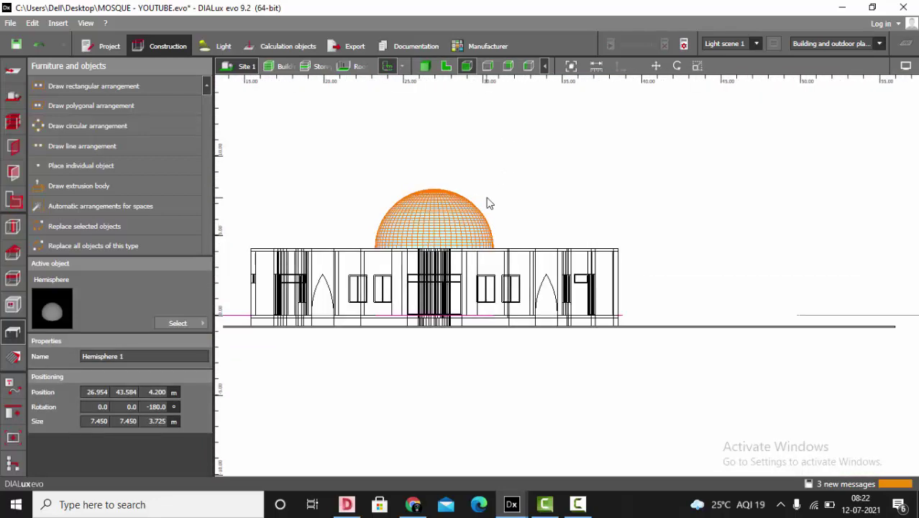
pyautogui.scroll(2, 476, 160)
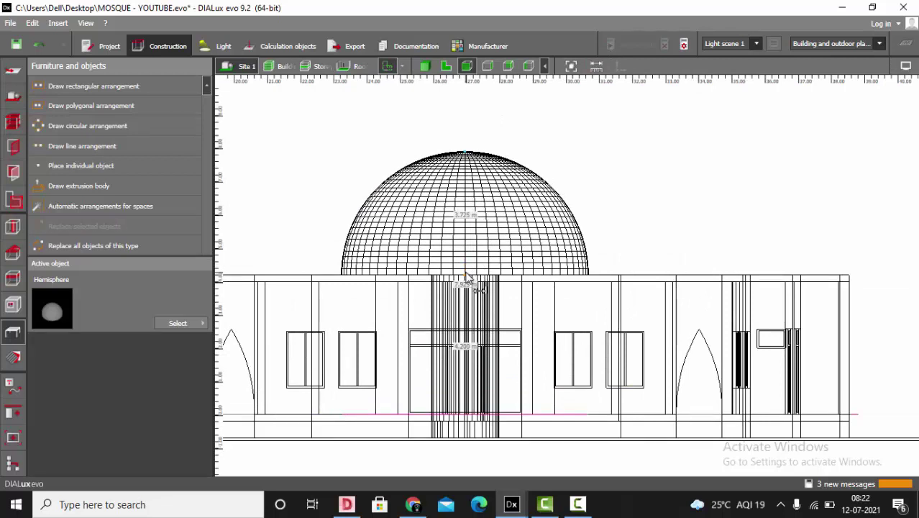
pyautogui.click(471, 236)
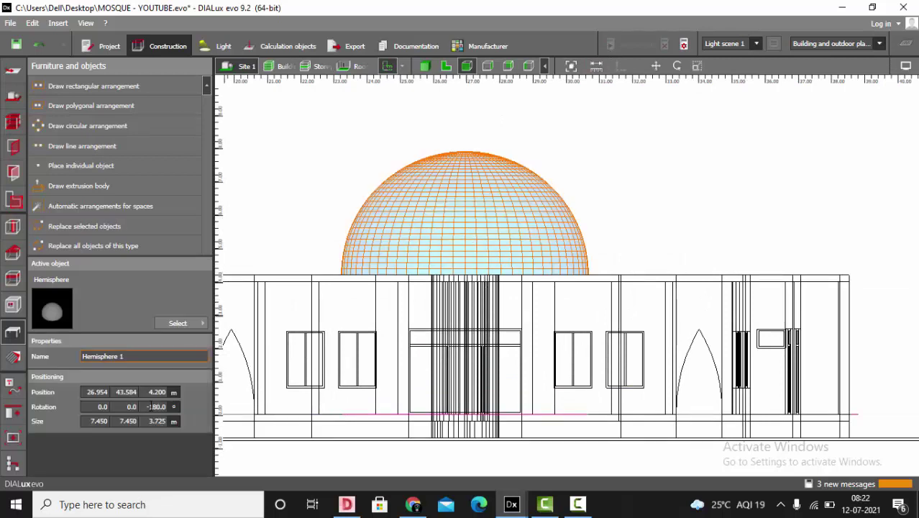
pyautogui.click(158, 421)
pyautogui.write('4')
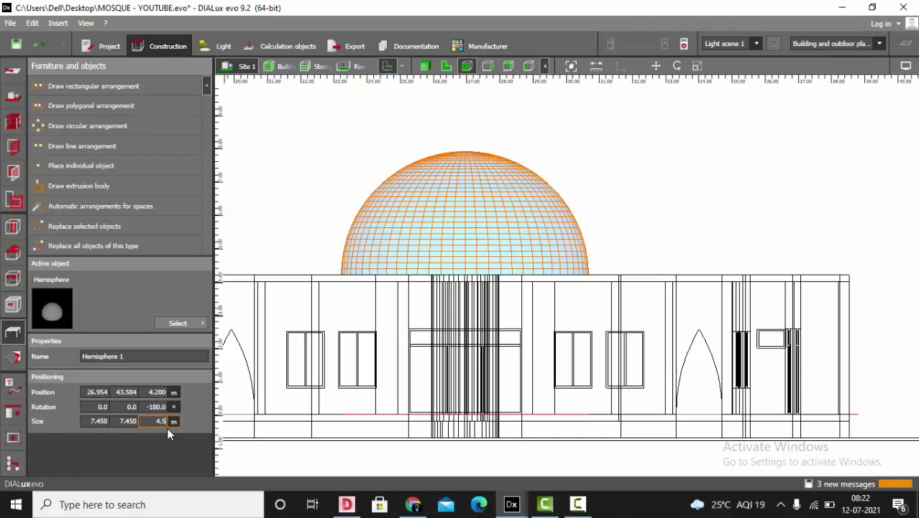
pyautogui.write('.5')
pyautogui.press('Return')
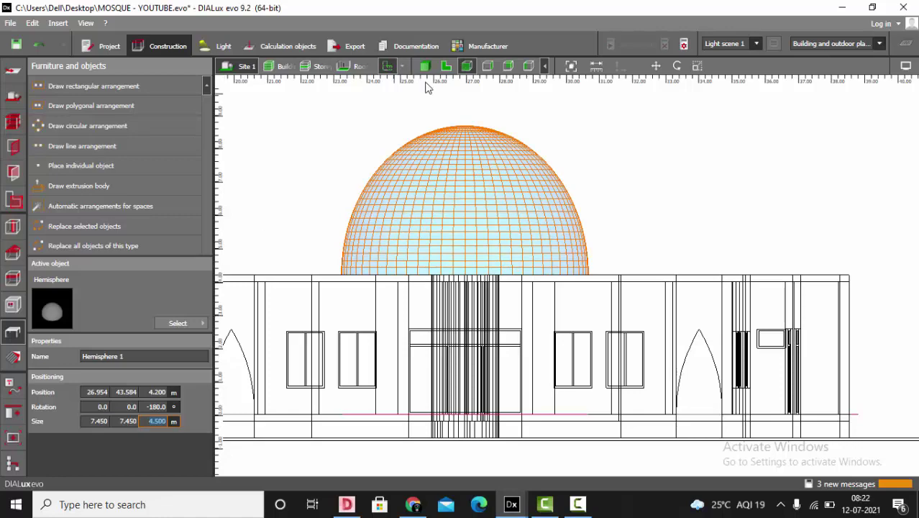
# Step: Examine the dome's shape and position on the mosque roof in the 3D view
pyautogui.click(426, 66)
pyautogui.scroll(-4, 541, 269)
pyautogui.click(663, 204)
pyautogui.scroll(4, 568, 291)
pyautogui.moveTo(568, 291); pyautogui.dragTo(680, 309, button='right')
pyautogui.scroll(3, 425, 253)
pyautogui.moveTo(426, 253); pyautogui.dragTo(456, 261, button='right')
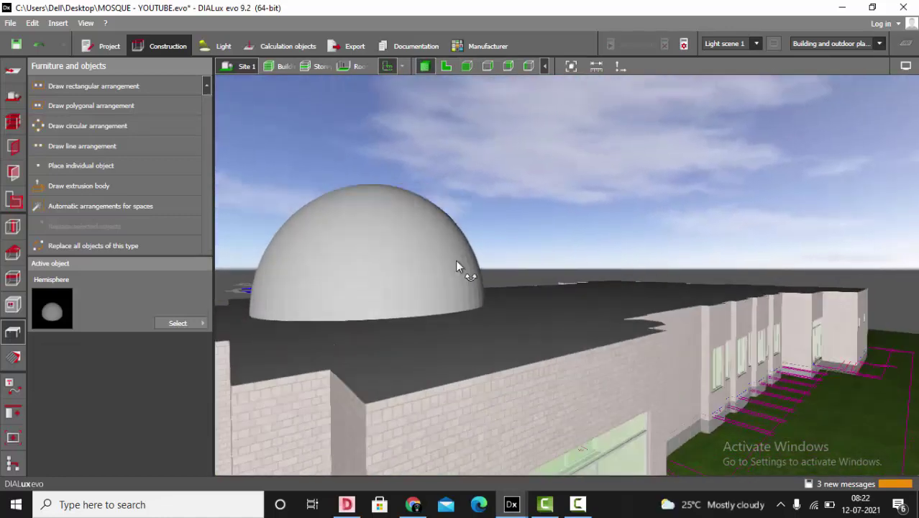
pyautogui.moveTo(457, 266); pyautogui.dragTo(464, 269)
# Step: Change the DefaultWallMaterial color to a beige with RGB 226, 210, 158 and replace the dome's material with it
pyautogui.click(13, 357)
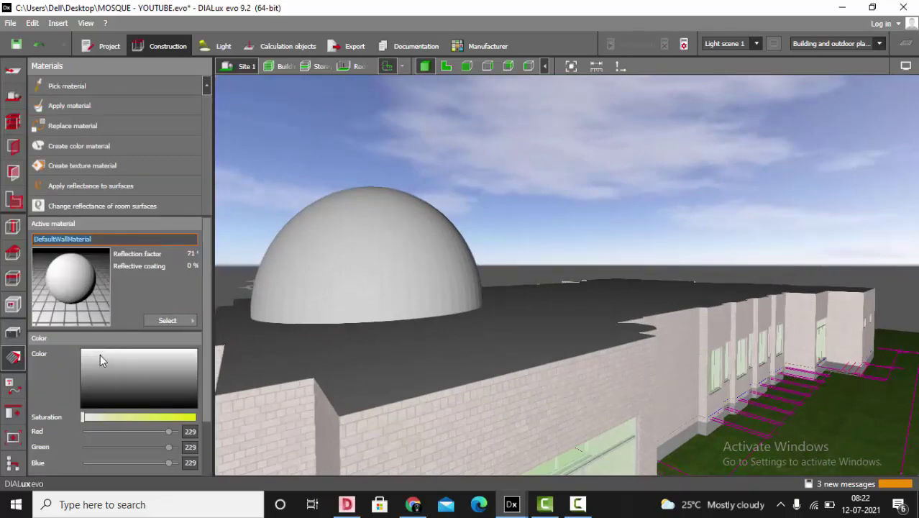
pyautogui.click(96, 355)
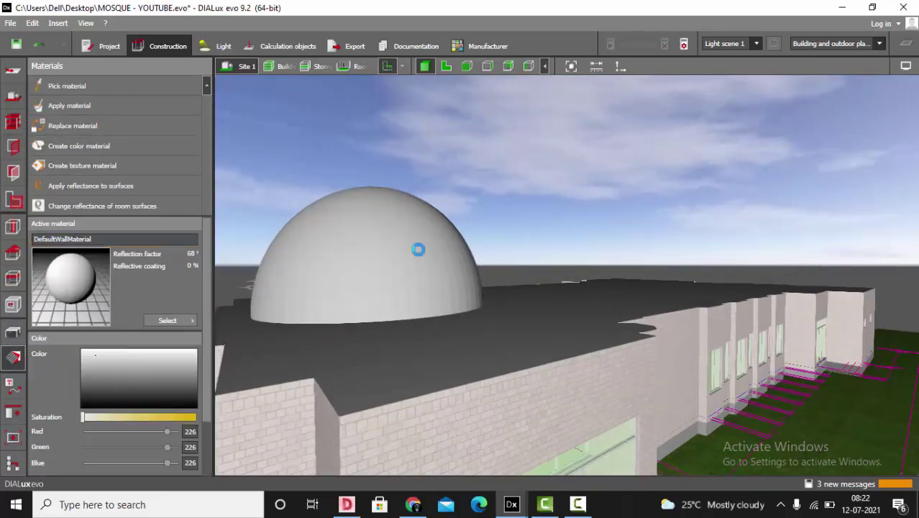
pyautogui.scroll(-3, 572, 319)
pyautogui.moveTo(572, 319)
pyautogui.mouseDown(button='right')
pyautogui.moveTo(545, 370)
pyautogui.moveTo(517, 318)
pyautogui.moveTo(572, 336)
pyautogui.mouseUp(button='right')
pyautogui.moveTo(572, 336); pyautogui.dragTo(647, 368)
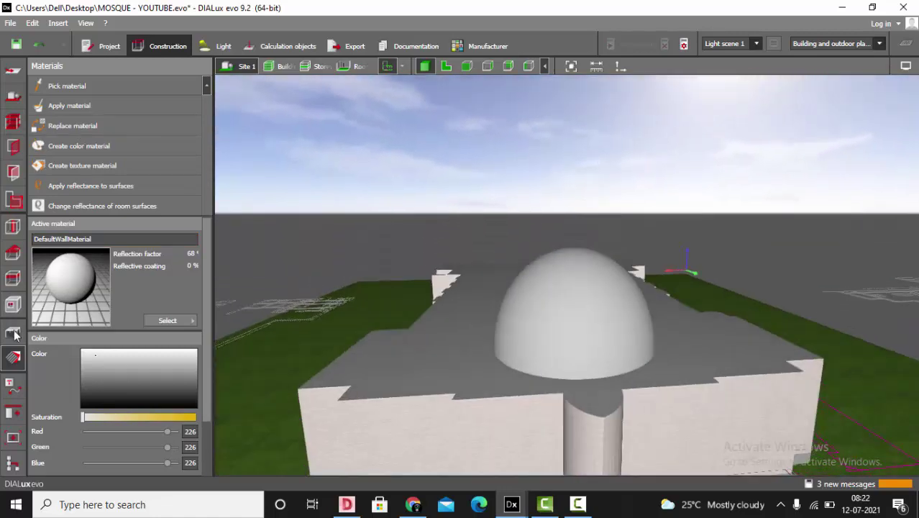
pyautogui.moveTo(86, 416); pyautogui.dragTo(117, 417)
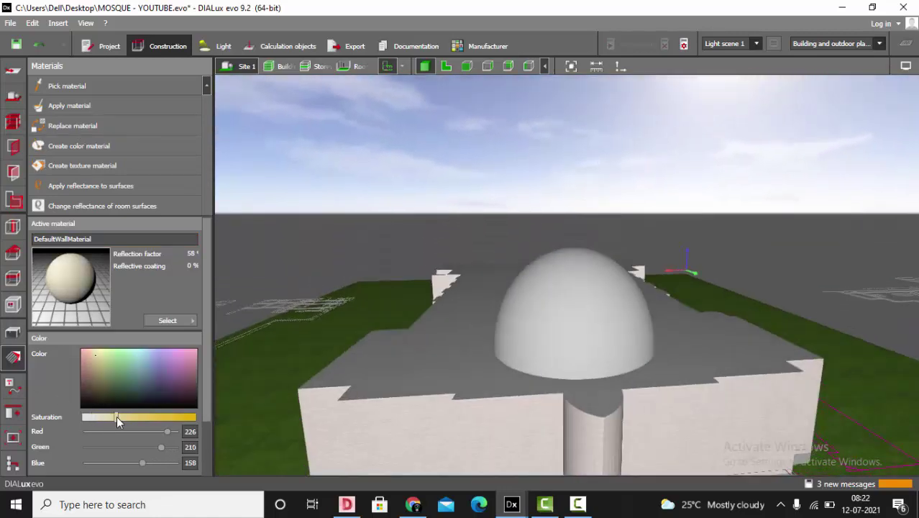
pyautogui.click(84, 126)
pyautogui.click(597, 305)
pyautogui.moveTo(643, 357); pyautogui.dragTo(612, 182)
pyautogui.scroll(3, 613, 187)
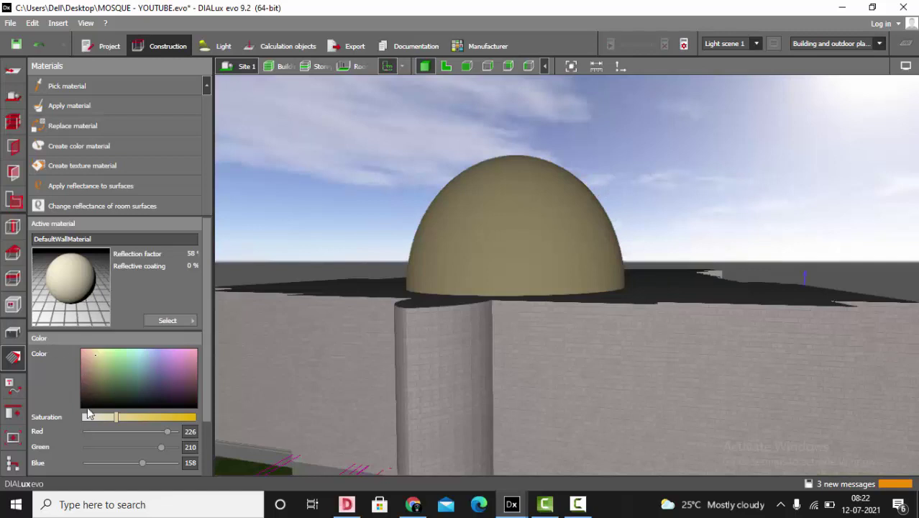
# Step: Lighten the dome material to a cream with RGB 226, 217, 187 and replace the dome's material with it
pyautogui.moveTo(108, 421); pyautogui.dragTo(105, 421)
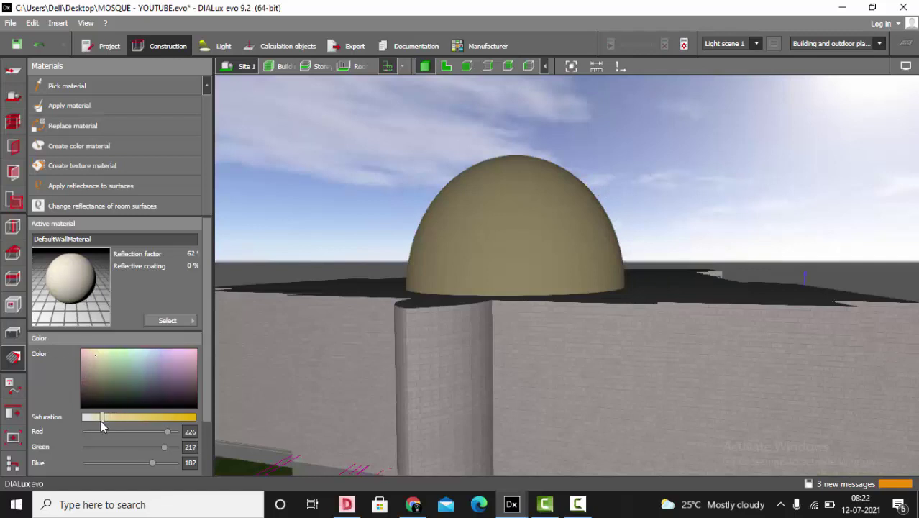
pyautogui.scroll(-3, 506, 229)
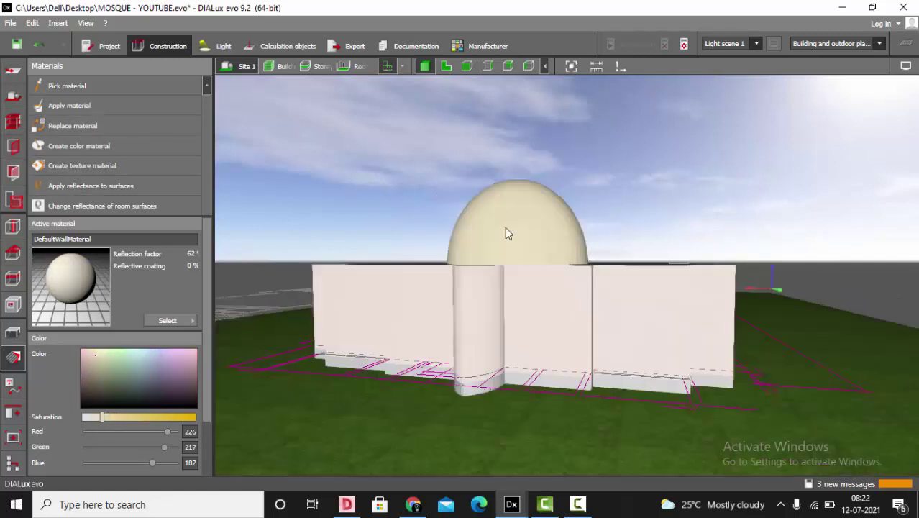
pyautogui.moveTo(506, 228); pyautogui.dragTo(583, 289, button='right')
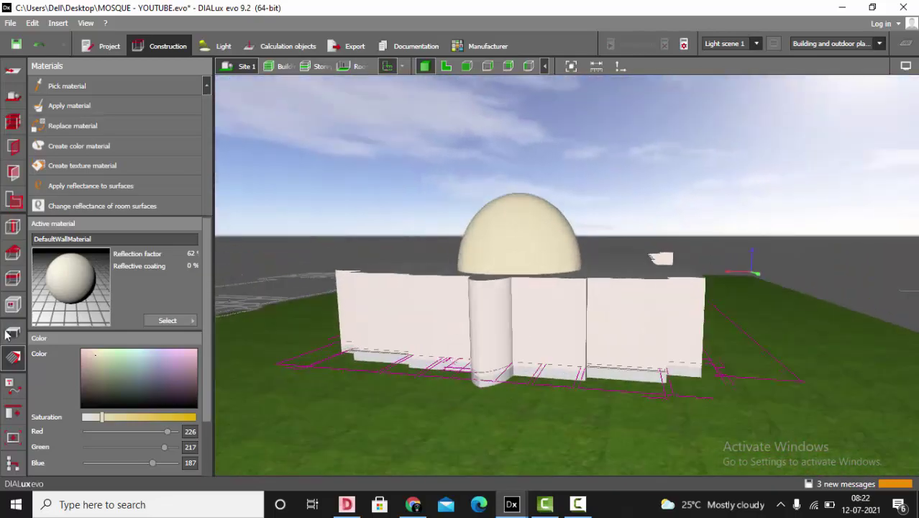
# Step: Inspect the dome from several sides and examine the prayer hall ceiling from inside the building
pyautogui.click(13, 333)
pyautogui.moveTo(518, 302); pyautogui.dragTo(541, 266, button='right')
pyautogui.scroll(3, 541, 265)
pyautogui.moveTo(501, 261); pyautogui.dragTo(524, 349)
pyautogui.scroll(2, 576, 310)
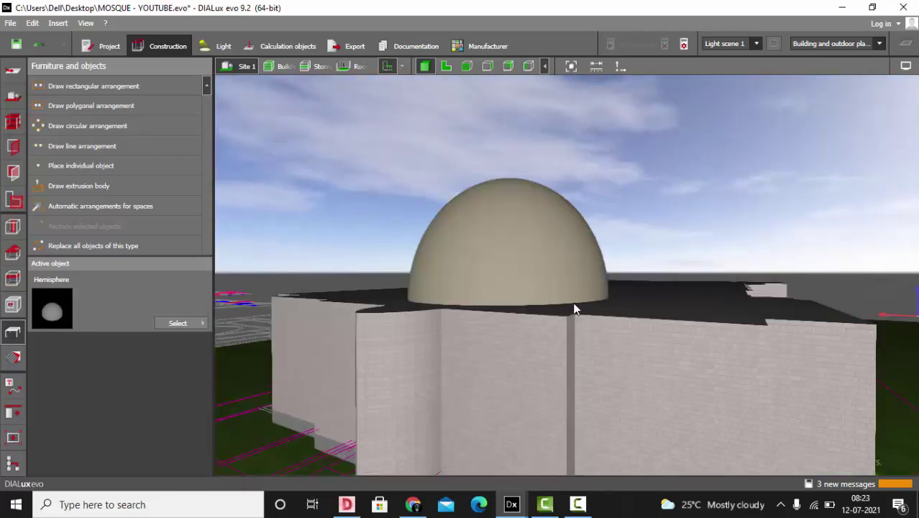
pyautogui.scroll(2, 507, 352)
pyautogui.moveTo(495, 277); pyautogui.dragTo(588, 367)
pyautogui.scroll(4, 597, 345)
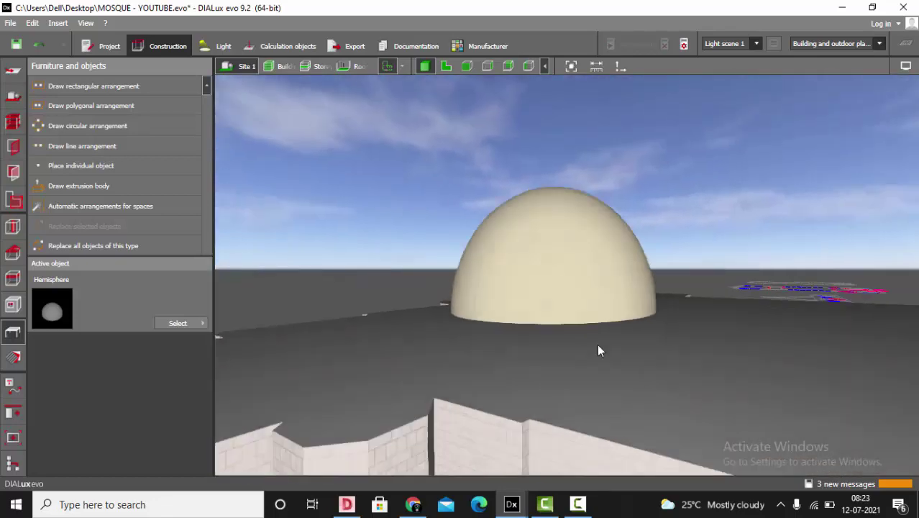
pyautogui.scroll(2, 576, 353)
pyautogui.moveTo(567, 336)
pyautogui.mouseDown()
pyautogui.moveTo(566, 323)
pyautogui.moveTo(553, 347)
pyautogui.moveTo(564, 333)
pyautogui.mouseUp()
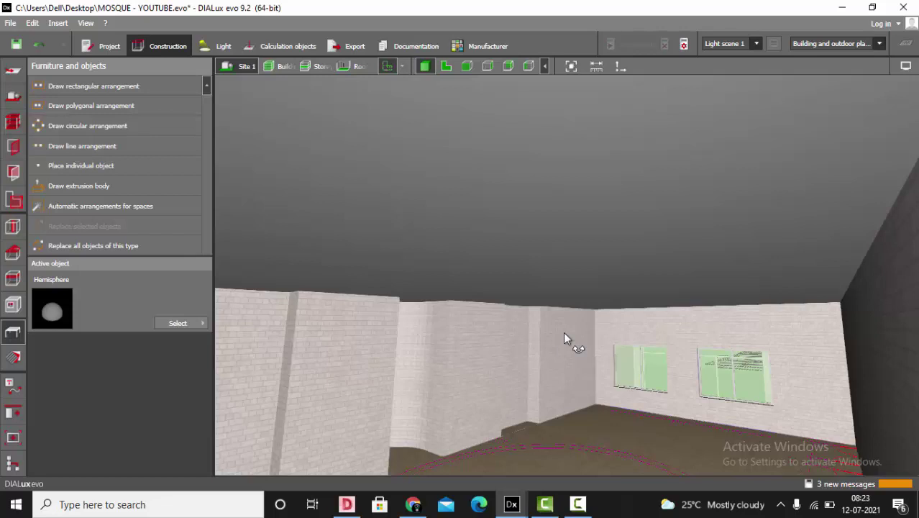
# Step: Draw a circular cutout about 1.41 m in diameter with 32 segments in the prayer hall ceiling
pyautogui.click(12, 306)
pyautogui.click(96, 105)
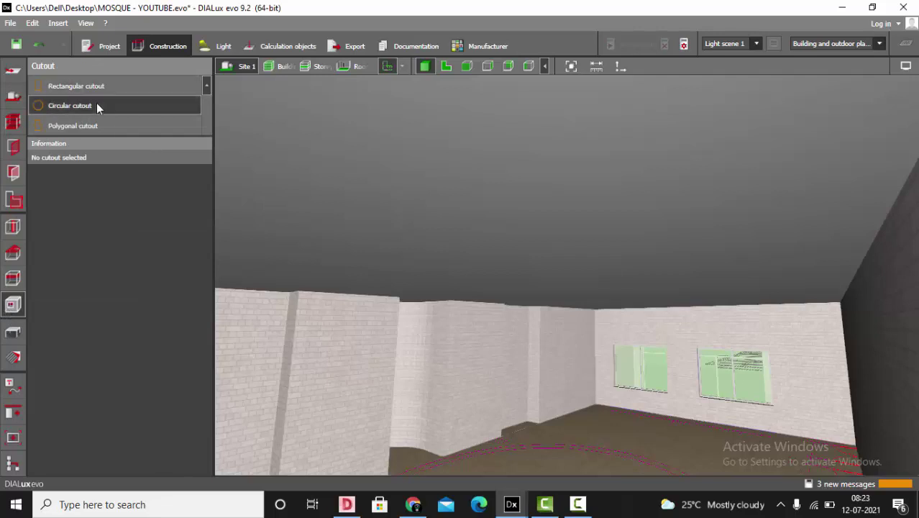
pyautogui.click(506, 216)
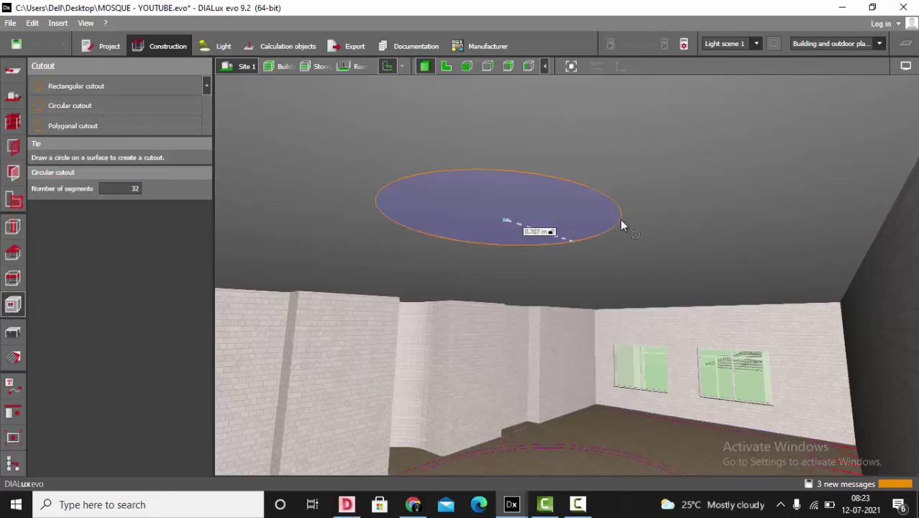
pyautogui.click(619, 225)
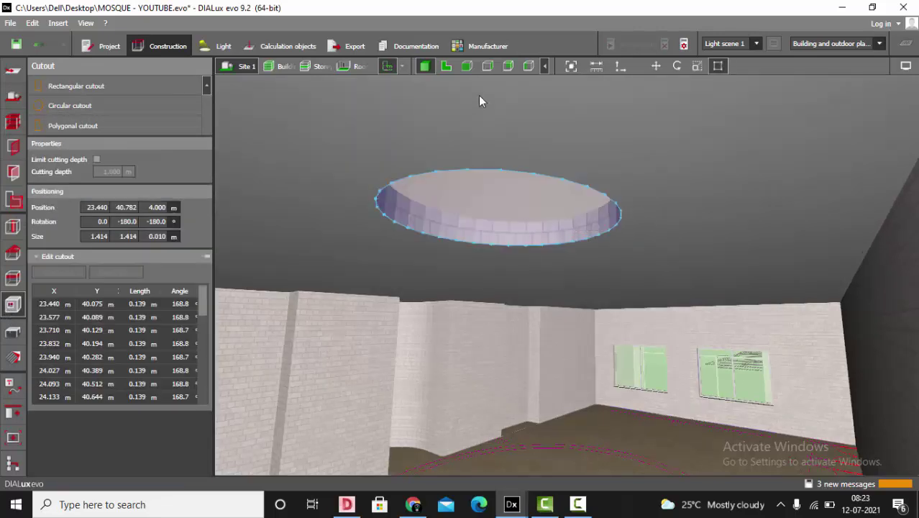
# Step: Move the circular ceiling cutout onto the centre of the dome at X 26.954 m, Y 43.584 m
pyautogui.click(446, 66)
pyautogui.scroll(-3, 737, 277)
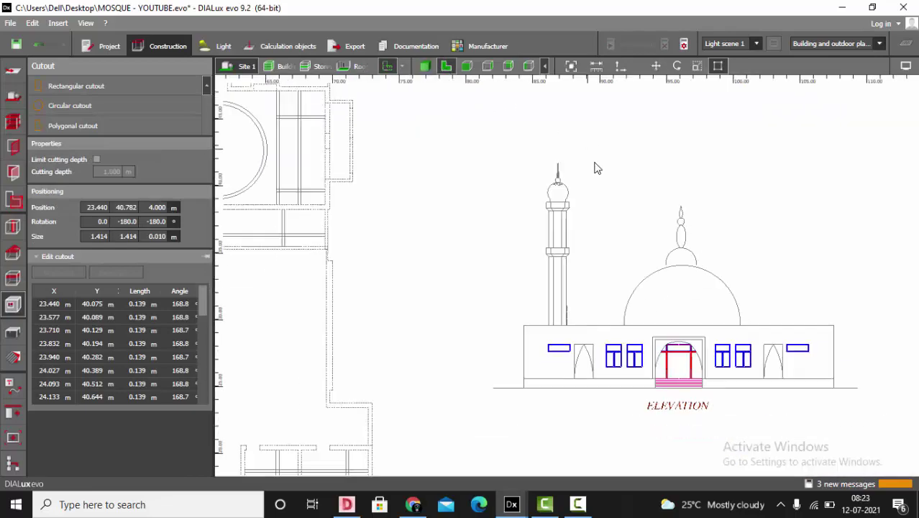
pyautogui.scroll(6, 379, 236)
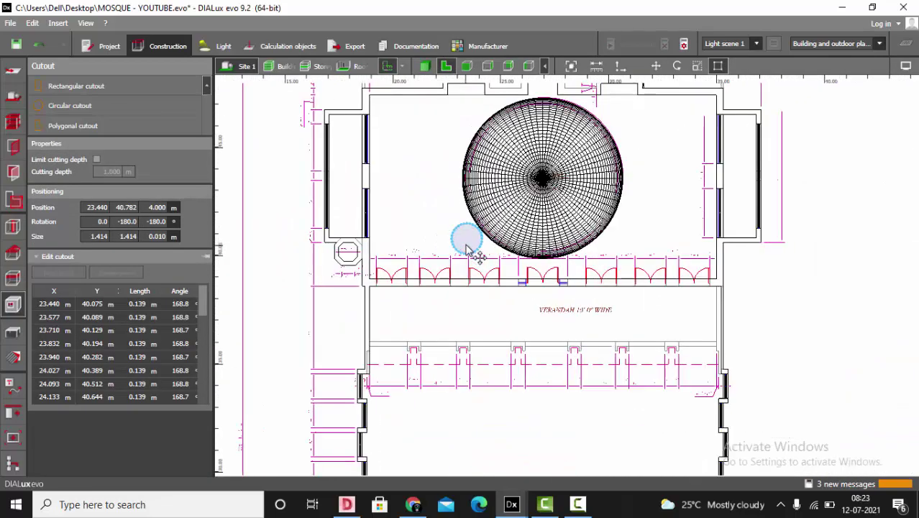
pyautogui.click(656, 66)
pyautogui.scroll(2, 468, 241)
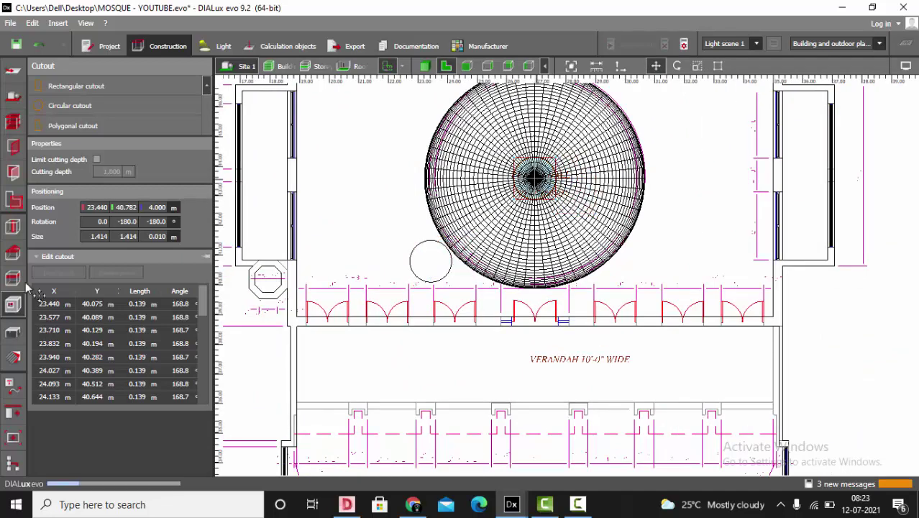
pyautogui.click(534, 183)
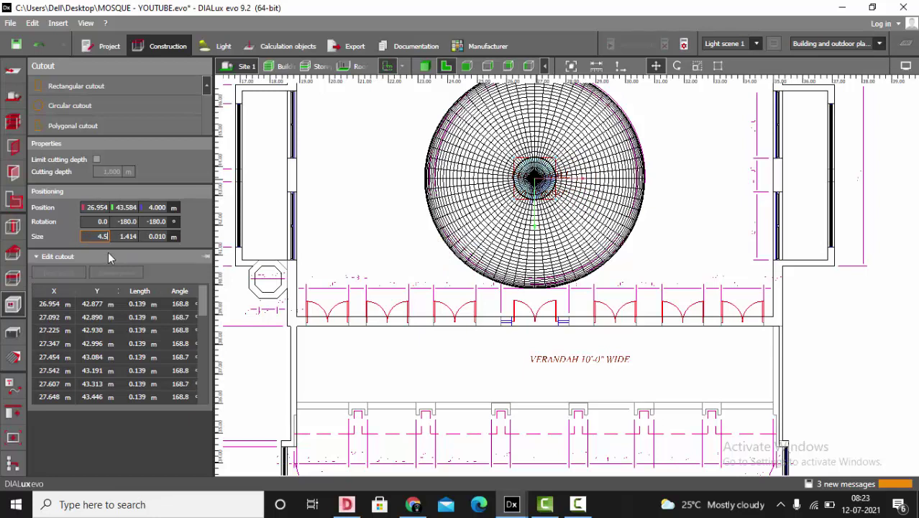
# Step: Try enlarging the ceiling cutout, first to 4.5 m in X and then to 8.5 m by 8 m
pyautogui.write('4.5')
pyautogui.press('Return')
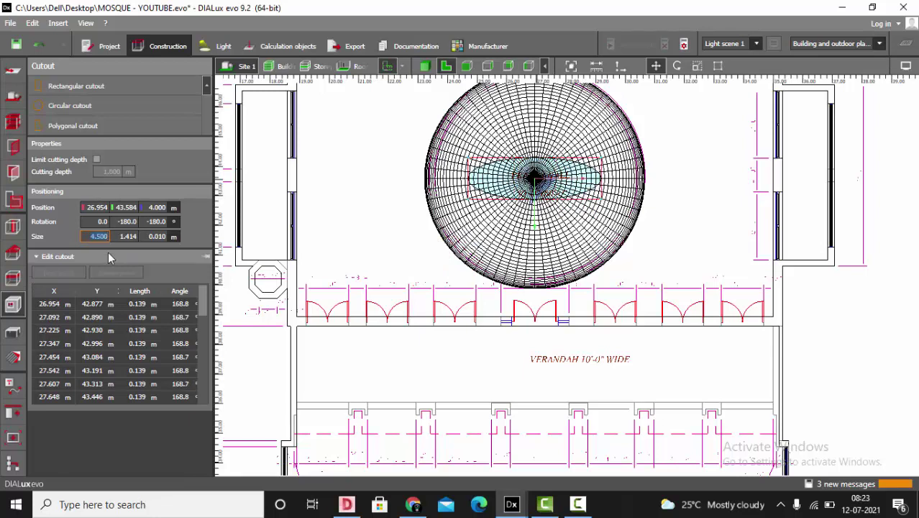
pyautogui.write('8.5')
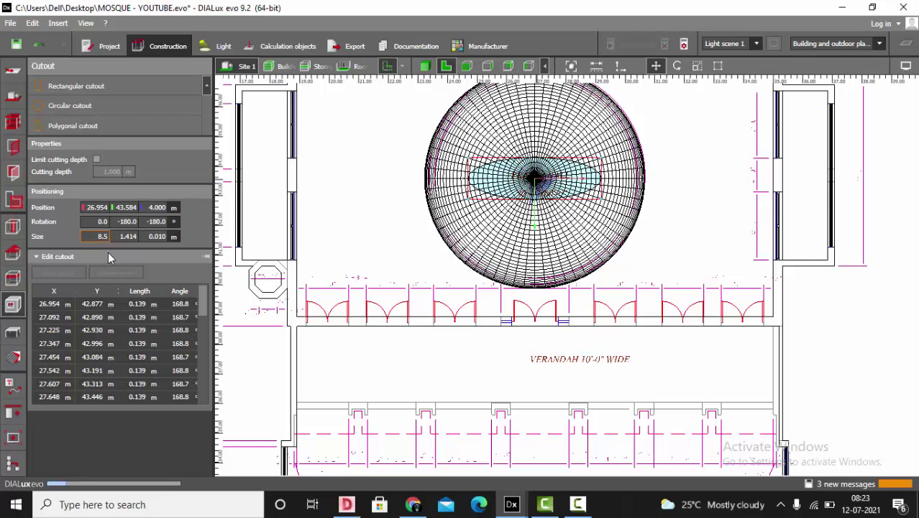
pyautogui.press('Return')
pyautogui.click(127, 240)
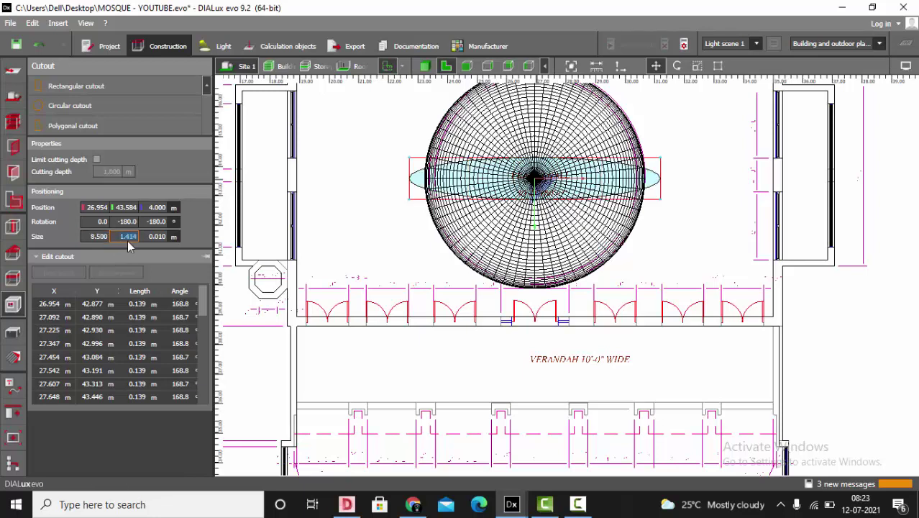
pyautogui.write('8')
pyautogui.press('Return')
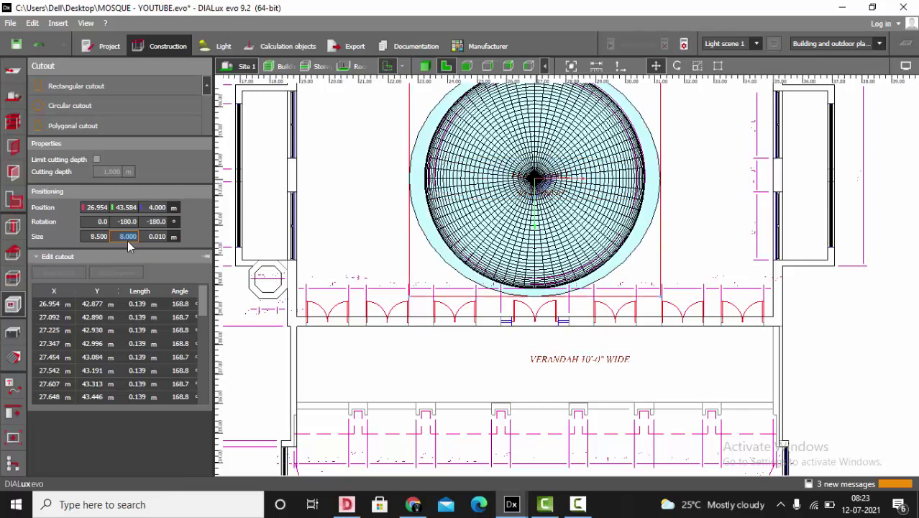
# Step: Set the ceiling cutout's size to 7.5 m by 7.5 m and deselect it
pyautogui.click(92, 245)
pyautogui.write('7.5')
pyautogui.press('Return')
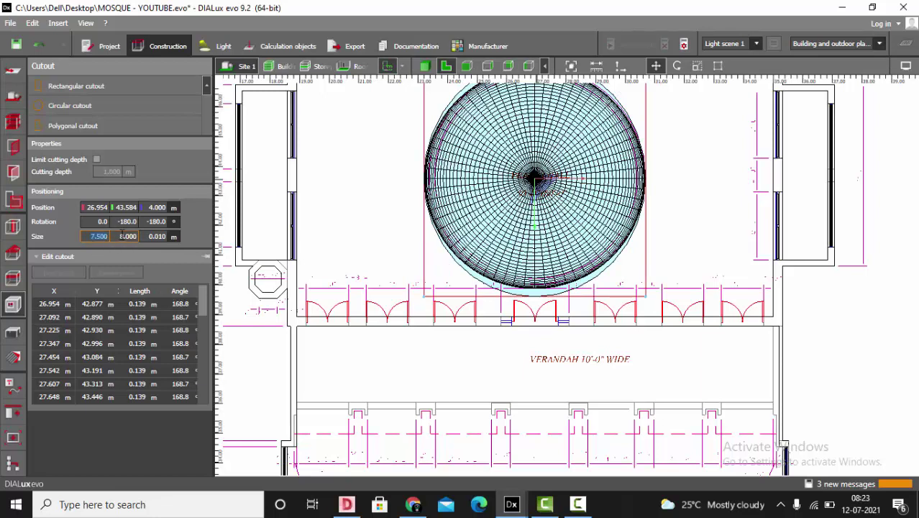
pyautogui.click(123, 236)
pyautogui.write('7.5')
pyautogui.press('Return')
pyautogui.click(703, 159)
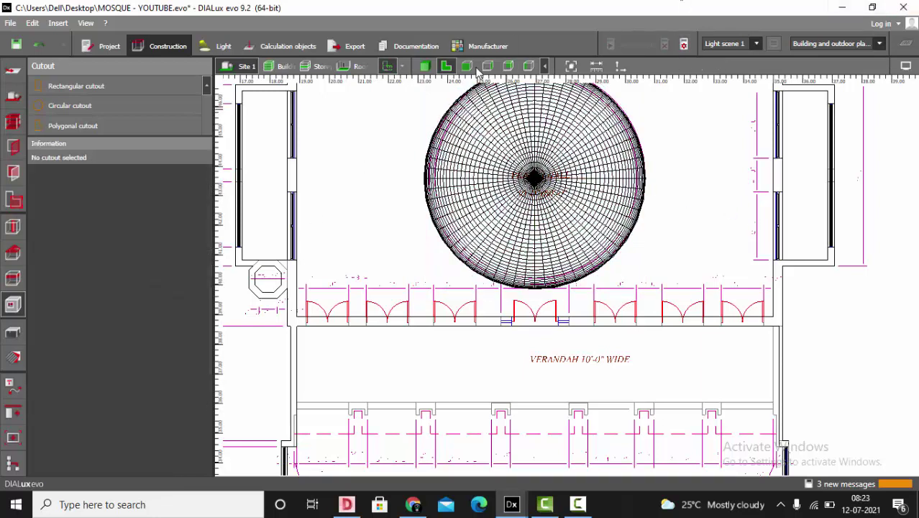
# Step: Select the dome hemisphere and examine its fit over the ceiling cutout from inside the hall and in plan
pyautogui.click(425, 66)
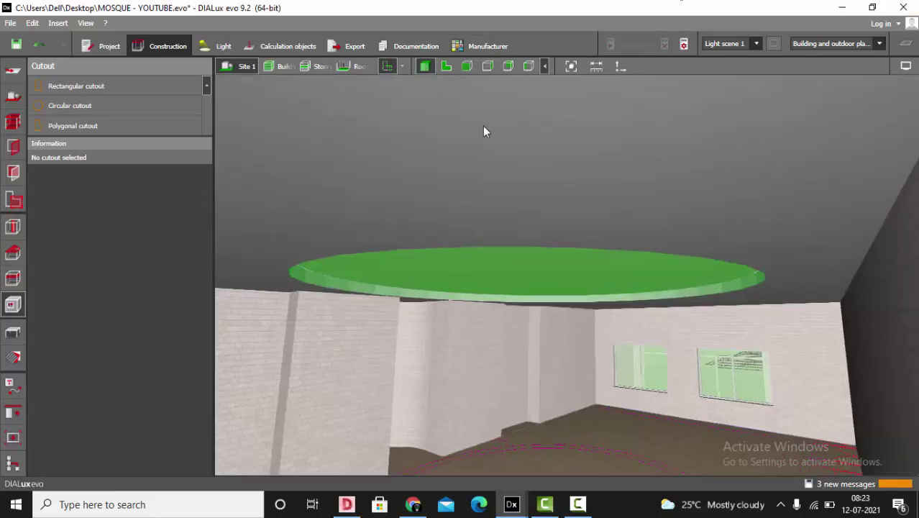
pyautogui.click(10, 337)
pyautogui.moveTo(623, 271); pyautogui.dragTo(697, 257, button='right')
pyautogui.click(641, 283)
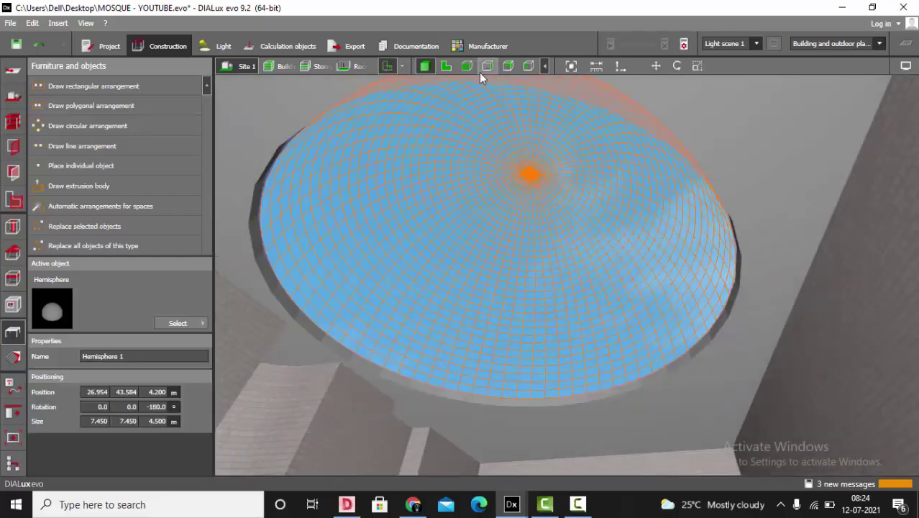
pyautogui.click(446, 67)
pyautogui.scroll(4, 523, 130)
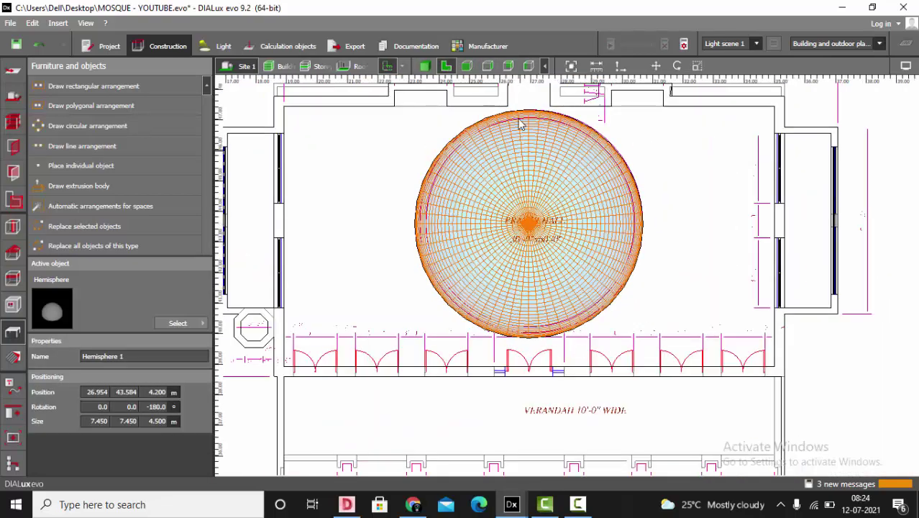
pyautogui.scroll(-3, 529, 155)
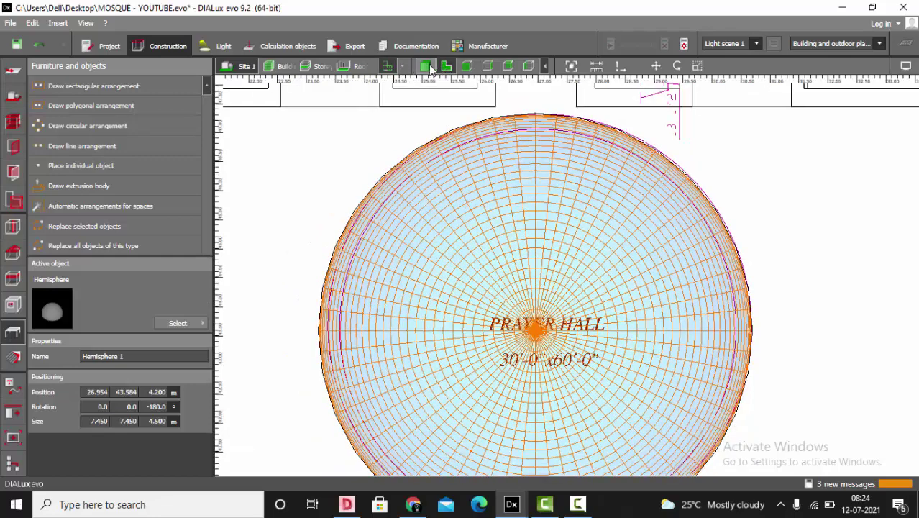
pyautogui.click(425, 67)
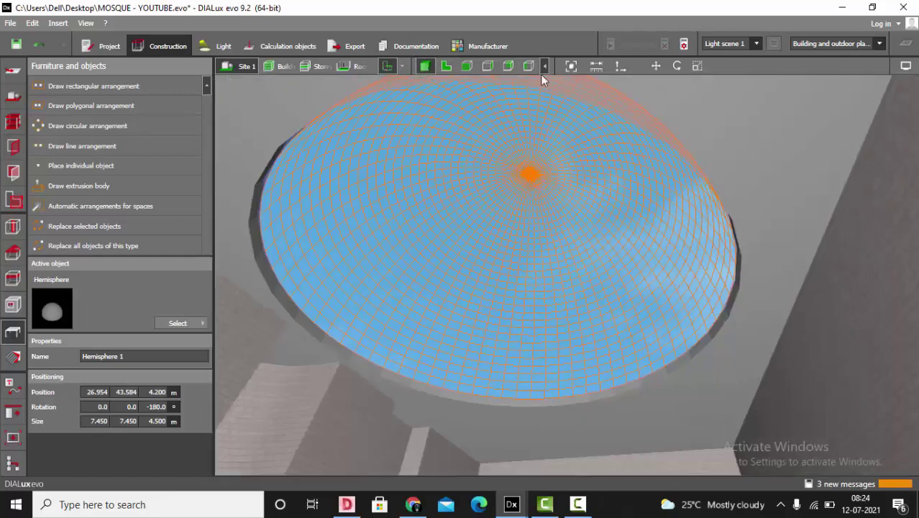
pyautogui.click(445, 67)
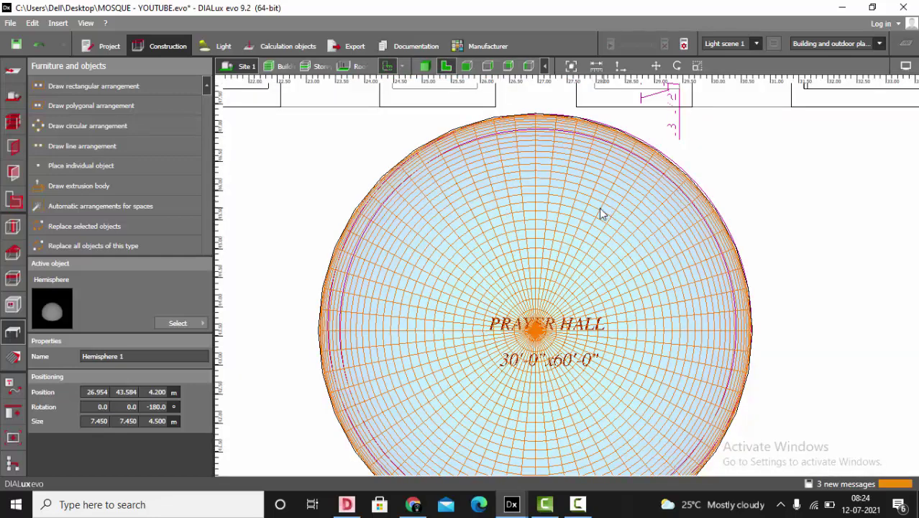
# Step: Duplicate the dome hemisphere in place and set the copy's X and Y size to 7.3 m
pyautogui.scroll(-2, 559, 239)
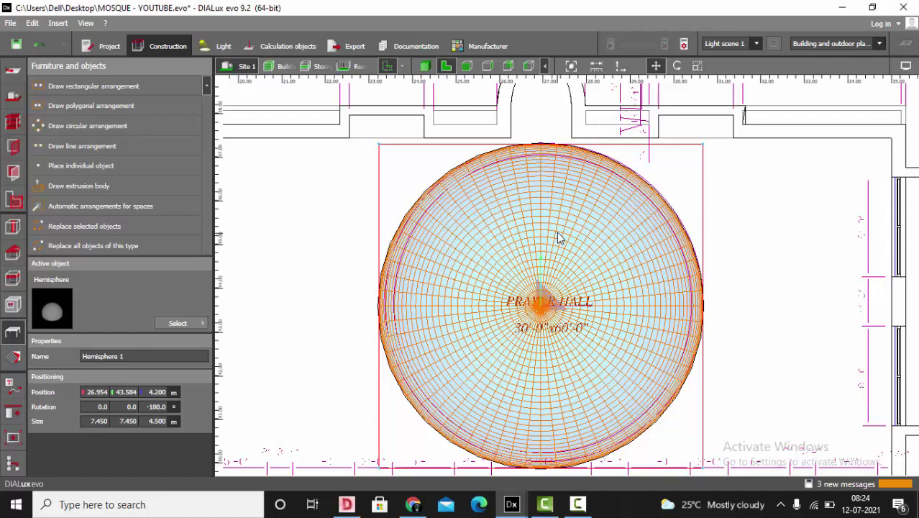
pyautogui.hotkey('ctrl', 'v')
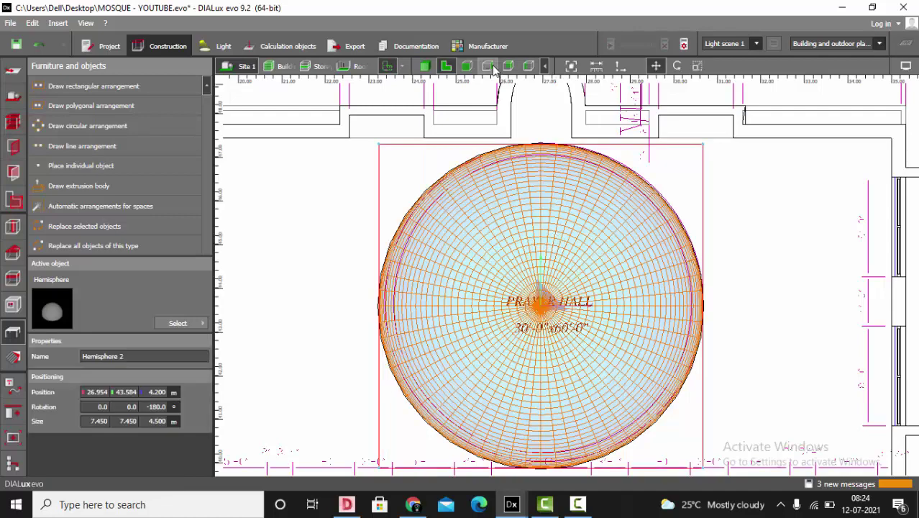
pyautogui.write('3')
pyautogui.press('Return')
pyautogui.write('7.')
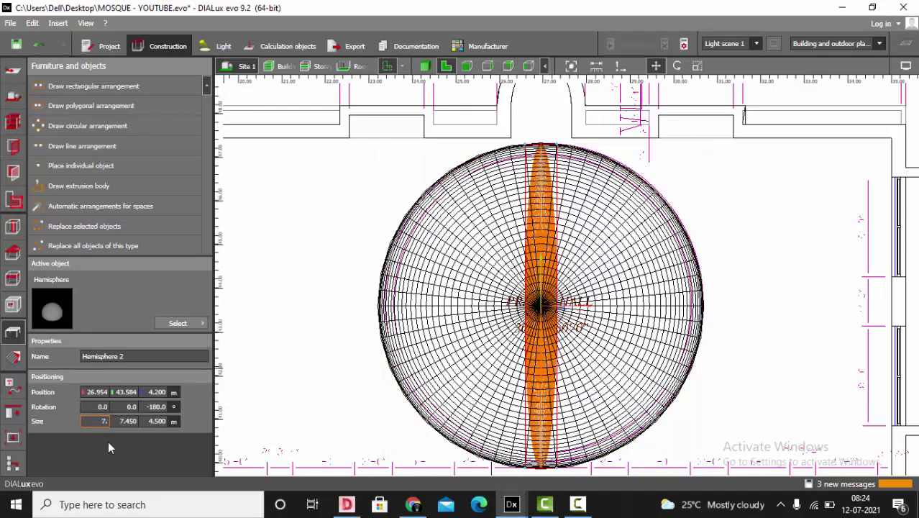
pyautogui.write('3')
pyautogui.press('Tab')
pyautogui.write('7.3')
pyautogui.press('Return')
# Step: Lower the smaller hemisphere slightly inside the outer dome in the front view
pyautogui.click(467, 66)
pyautogui.scroll(2, 454, 161)
pyautogui.moveTo(469, 259); pyautogui.dragTo(469, 268)
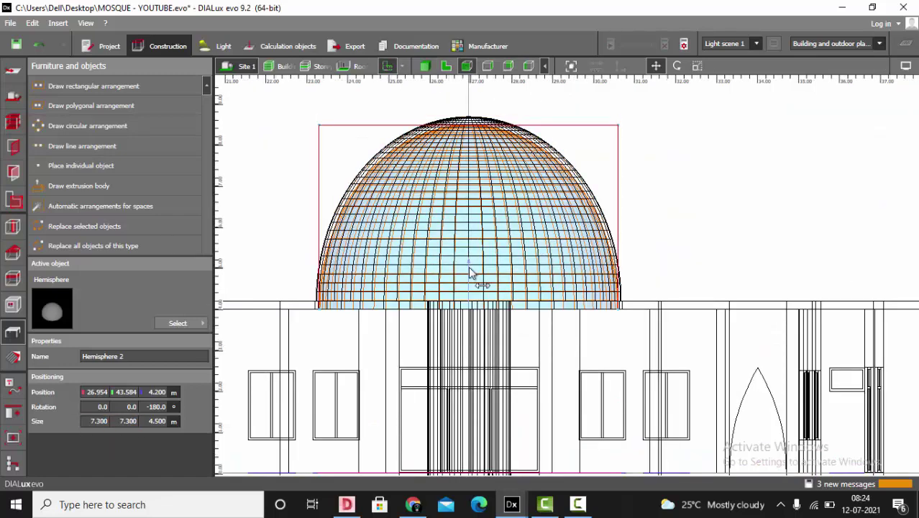
pyautogui.scroll(3, 497, 161)
pyautogui.moveTo(457, 317); pyautogui.dragTo(457, 311)
# Step: Select both hemispheres and subtract the smaller one from the larger to hollow out the dome
pyautogui.moveTo(673, 269); pyautogui.dragTo(599, 209)
pyautogui.click(11, 417)
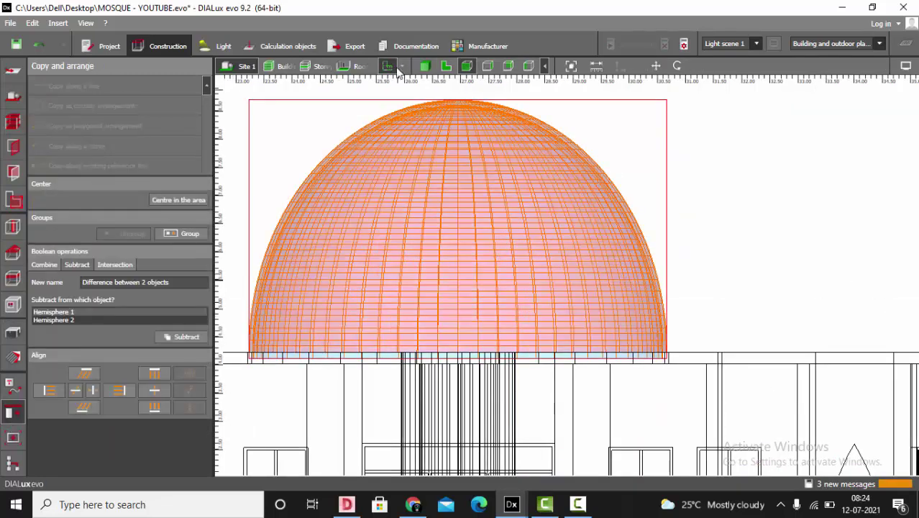
pyautogui.click(397, 68)
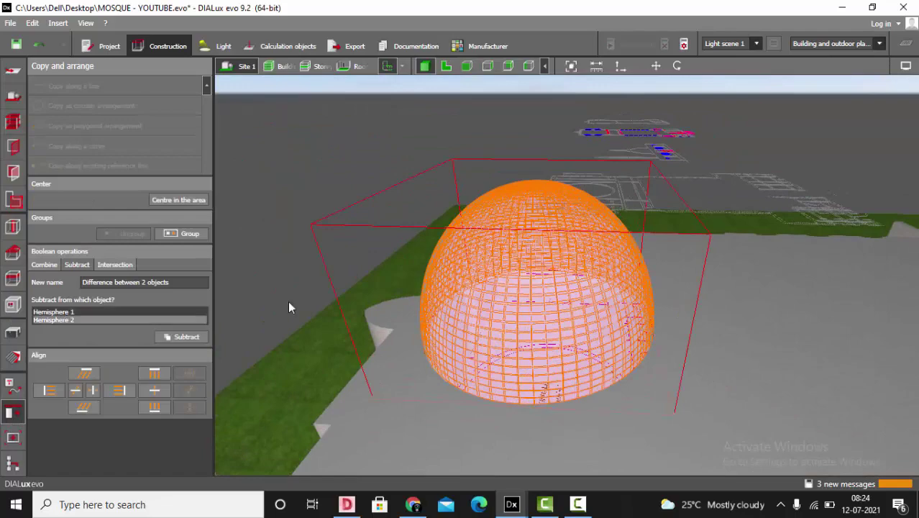
pyautogui.moveTo(289, 302); pyautogui.dragTo(396, 256, button='right')
pyautogui.click(56, 319)
pyautogui.click(181, 337)
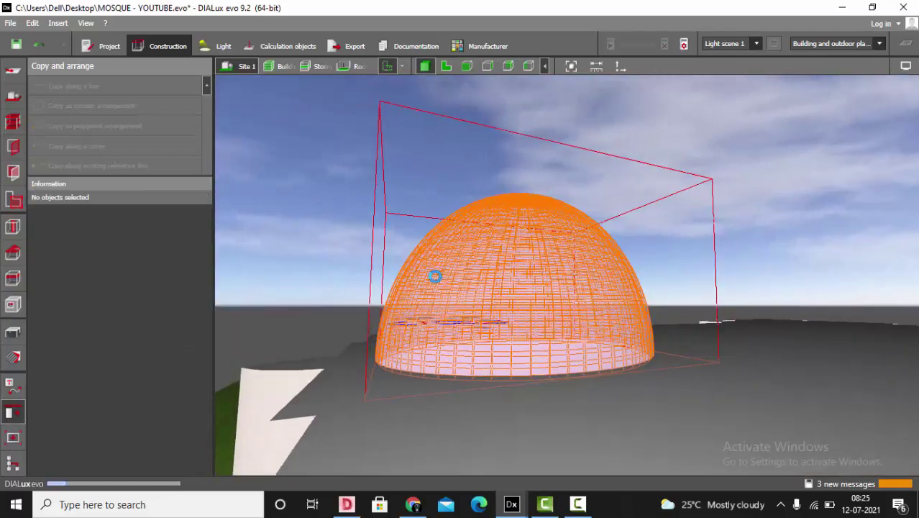
# Step: Inspect the hollowed dome up close, in plan and on the whole building from outside
pyautogui.click(379, 269)
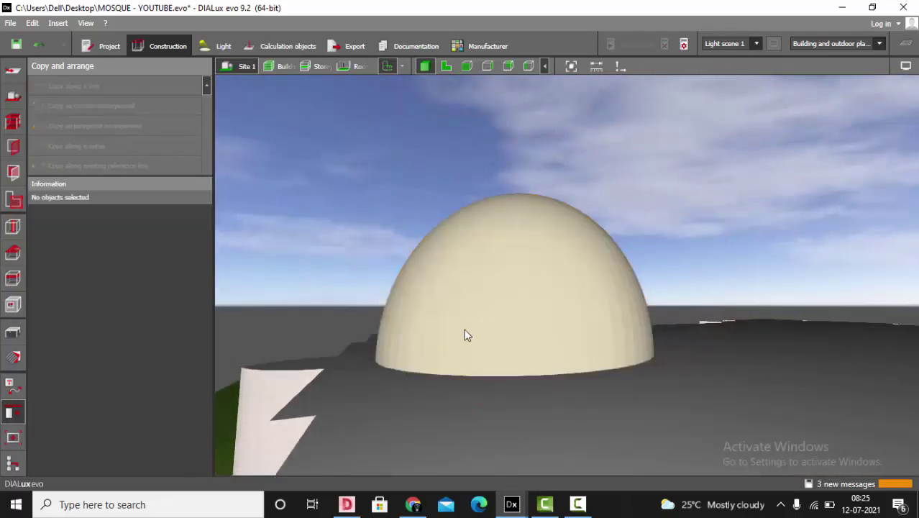
pyautogui.scroll(5, 464, 329)
pyautogui.moveTo(465, 329); pyautogui.dragTo(398, 262, button='right')
pyautogui.scroll(-5, 398, 261)
pyautogui.moveTo(452, 238); pyautogui.dragTo(449, 164)
pyautogui.click(446, 66)
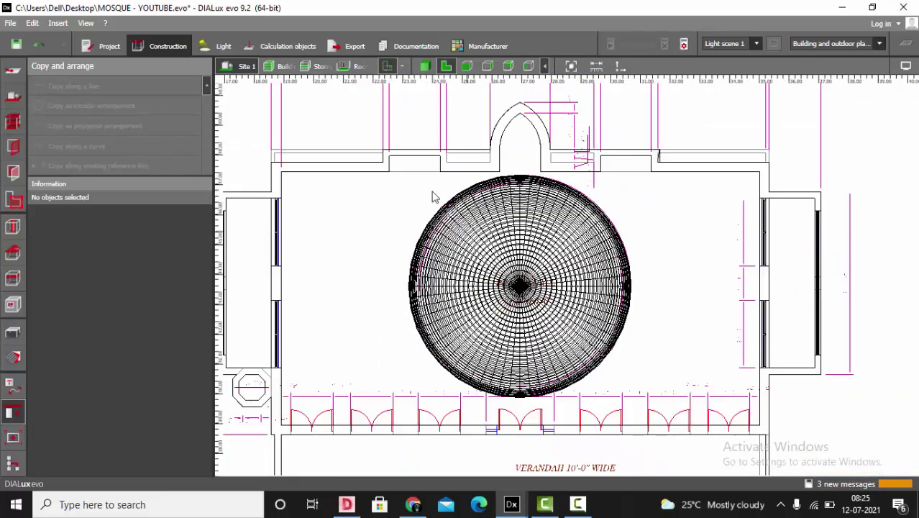
pyautogui.click(425, 66)
pyautogui.click(571, 67)
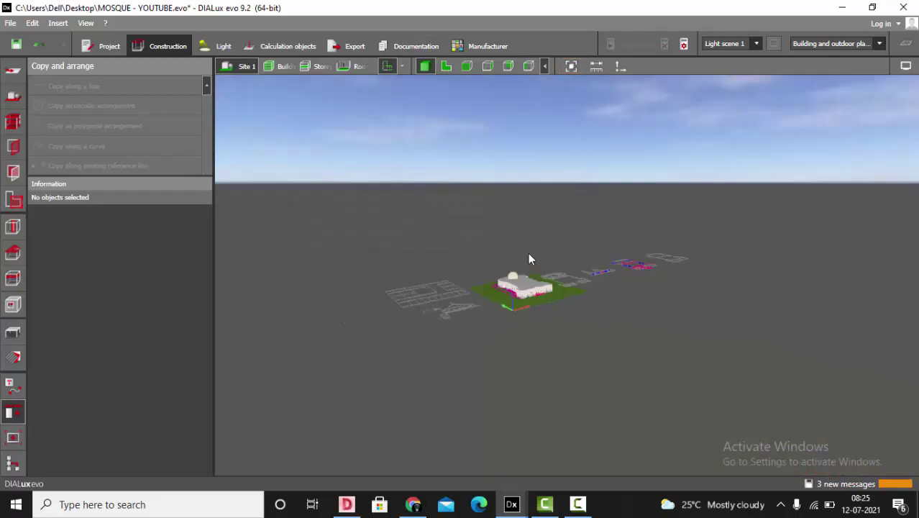
pyautogui.scroll(8, 528, 252)
pyautogui.moveTo(510, 278); pyautogui.dragTo(580, 287)
pyautogui.scroll(5, 838, 243)
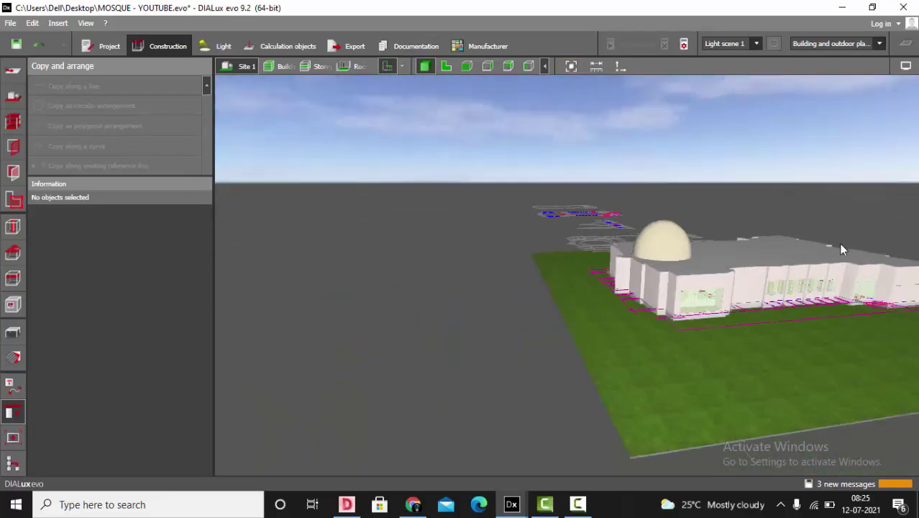
pyautogui.click(13, 358)
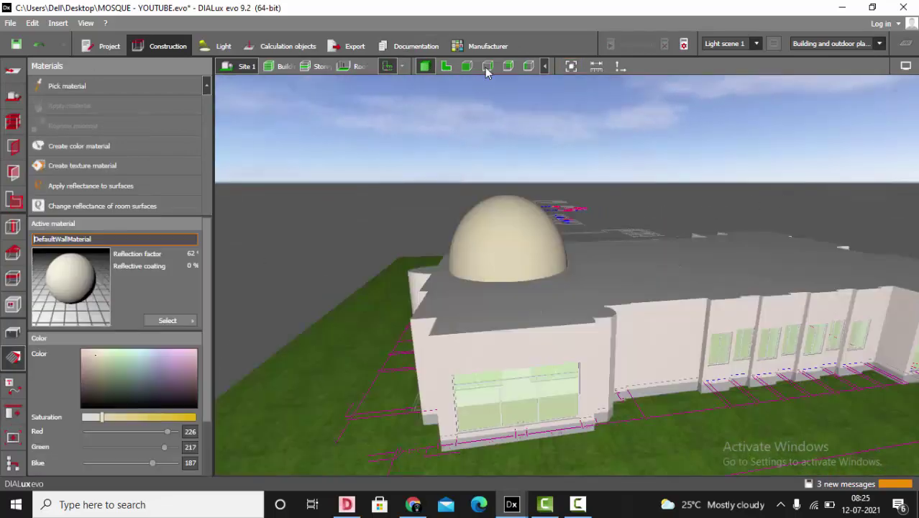
# Step: Measure the height of the minaret's lower shaft on the elevation, from the roof line up to the first balcony
pyautogui.click(446, 66)
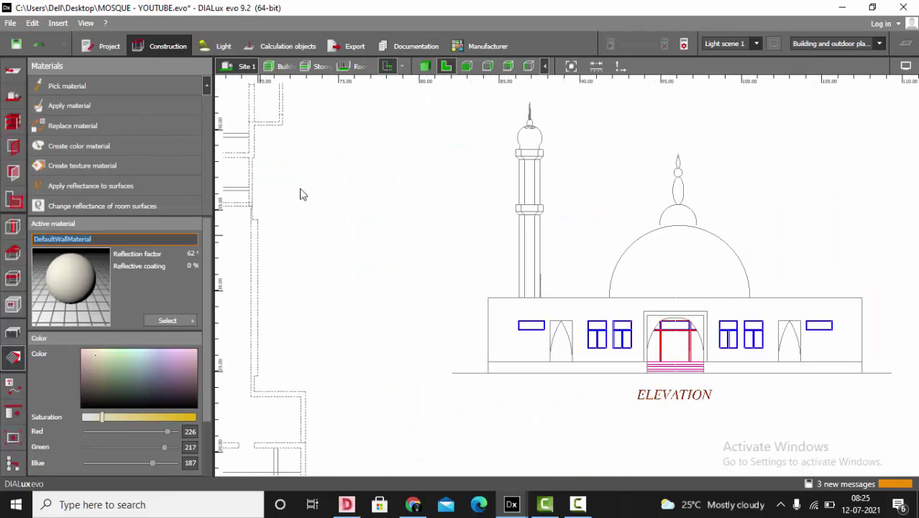
pyautogui.click(321, 66)
pyautogui.scroll(-6, 562, 232)
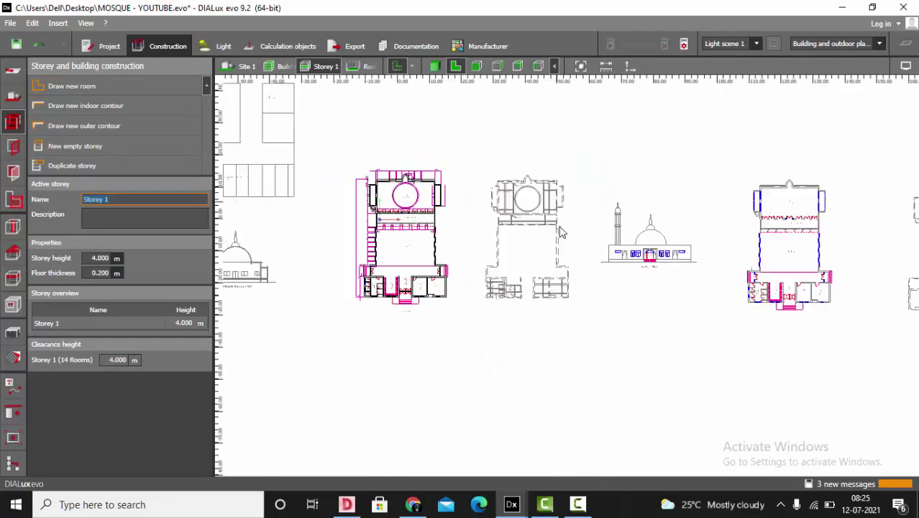
pyautogui.scroll(10, 563, 231)
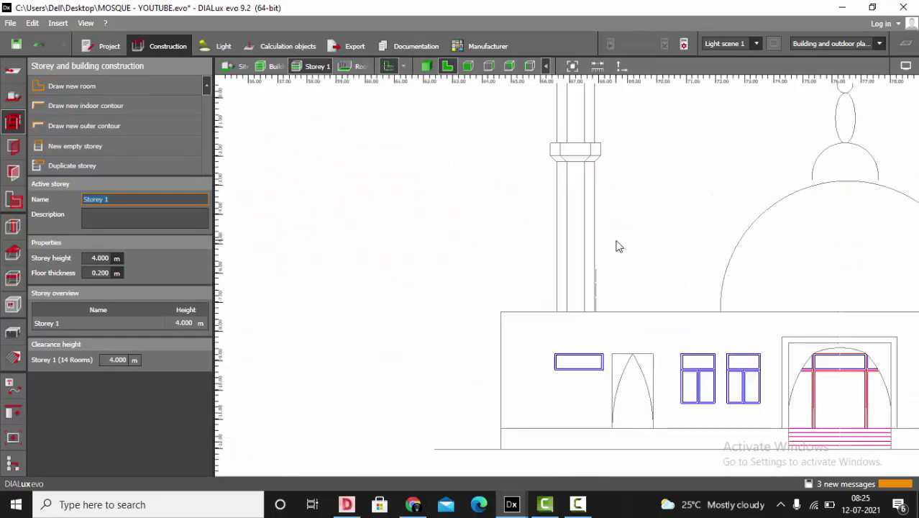
pyautogui.scroll(-2, 492, 259)
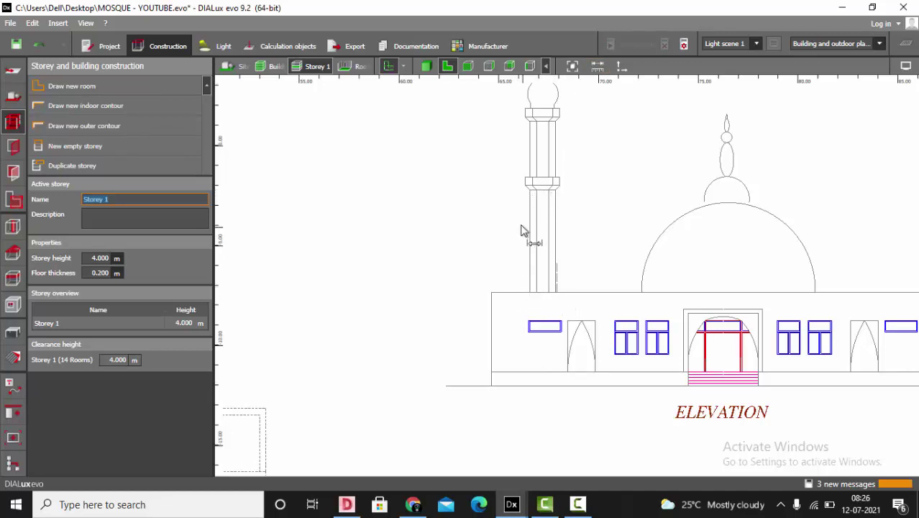
pyautogui.scroll(-1, 536, 219)
pyautogui.scroll(1, 529, 129)
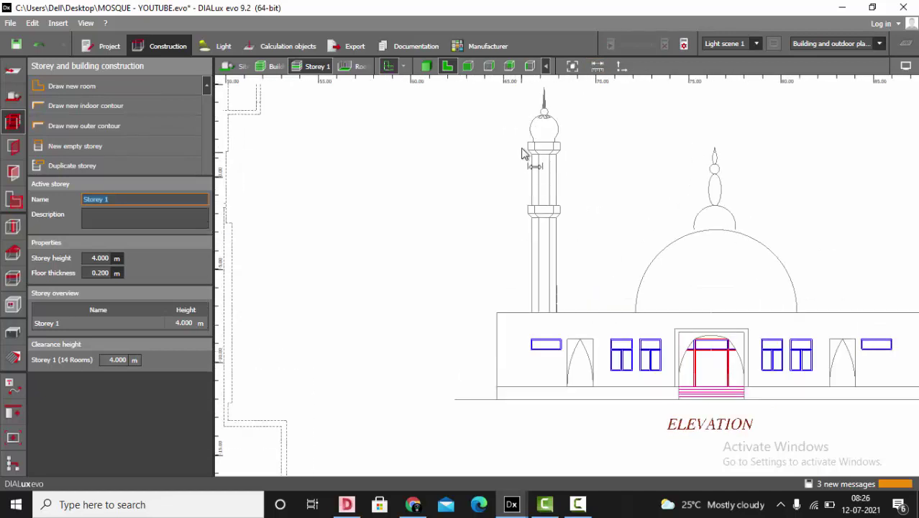
pyautogui.scroll(1, 548, 248)
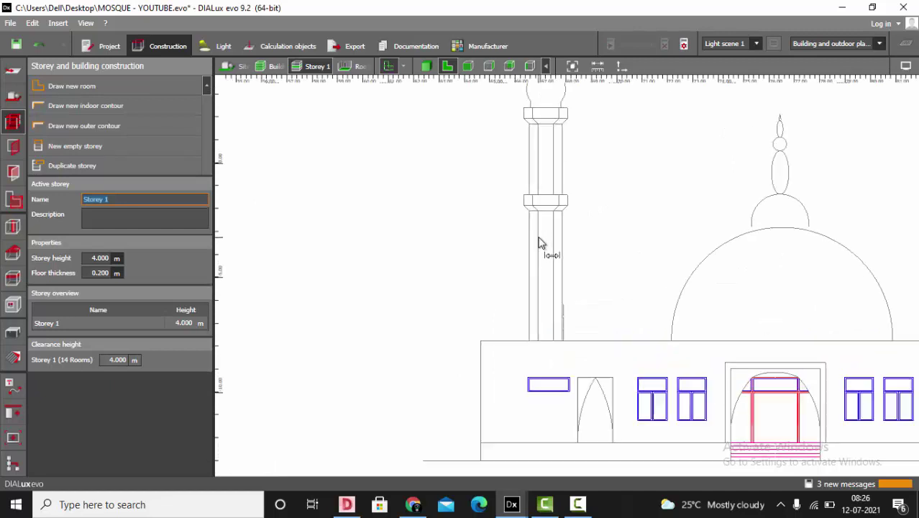
pyautogui.click(546, 343)
pyautogui.click(547, 328)
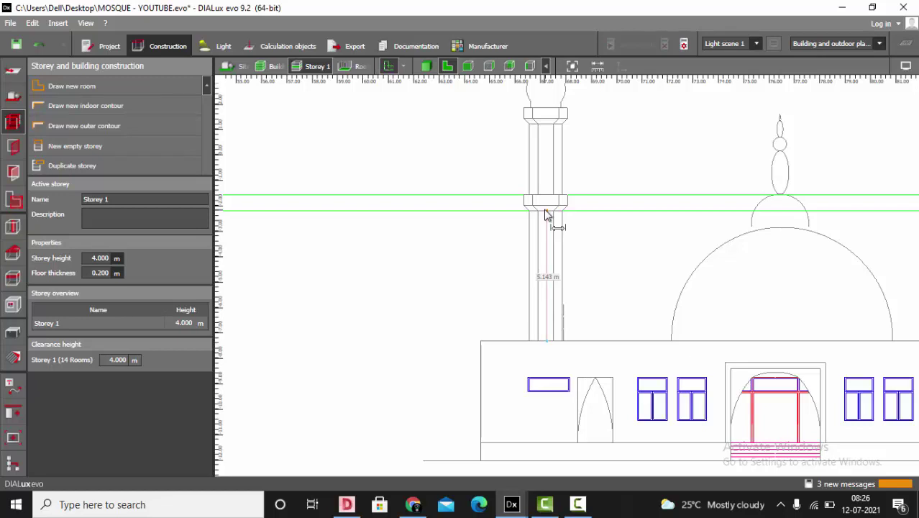
pyautogui.press('Escape')
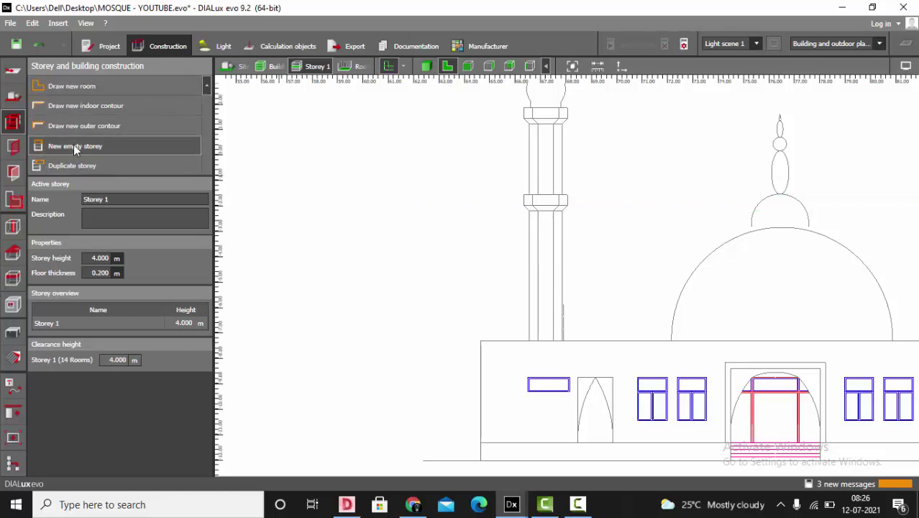
# Step: Add a new empty storey above Storey 1 and locate the minaret's octagonal projection on its outline
pyautogui.click(73, 146)
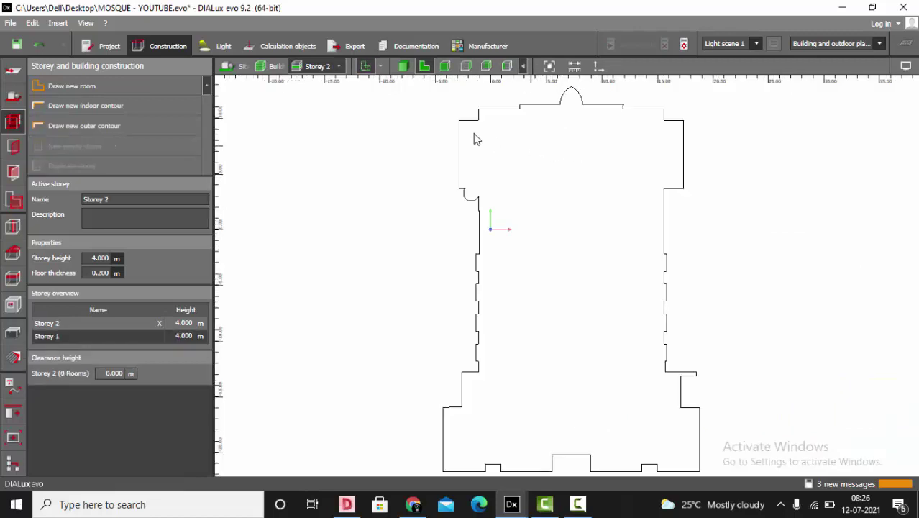
pyautogui.scroll(4, 474, 199)
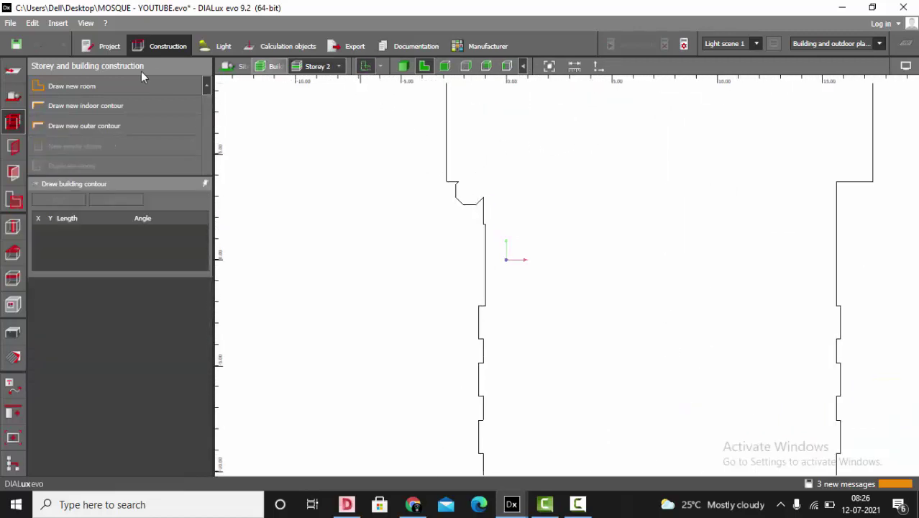
pyautogui.click(227, 69)
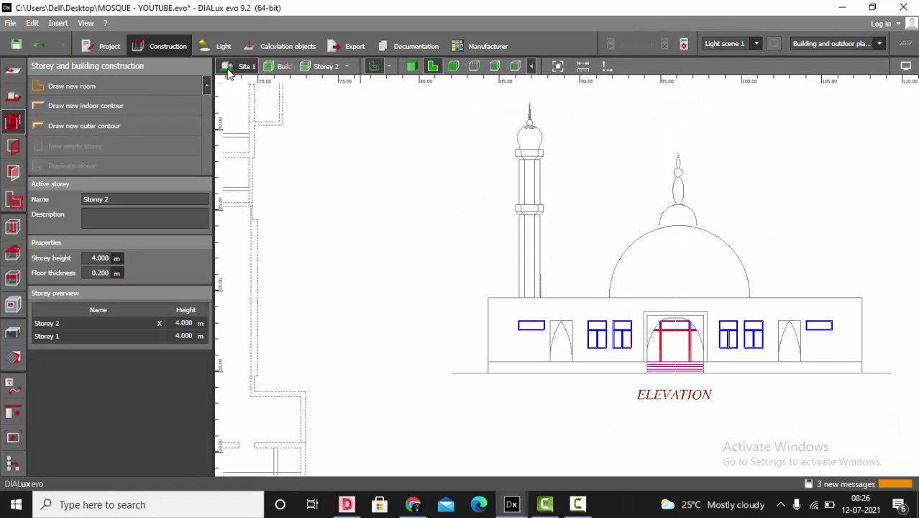
pyautogui.scroll(-1, 696, 209)
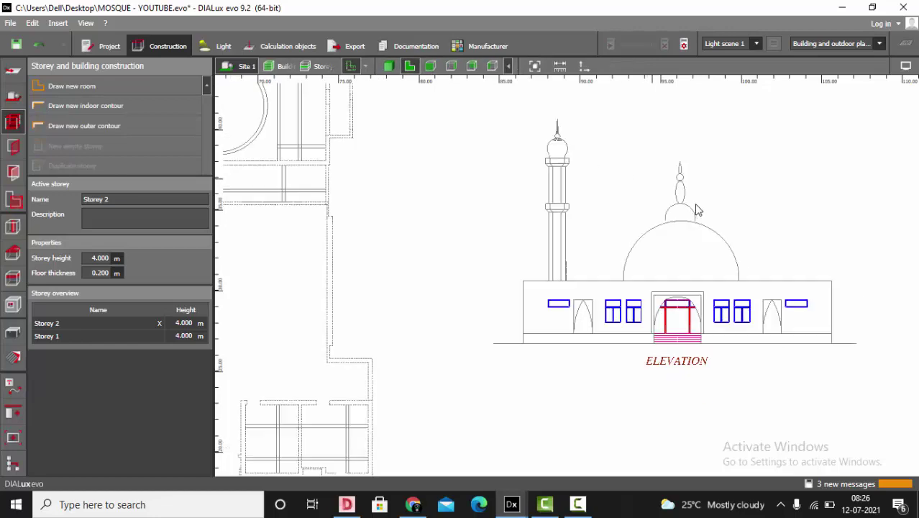
pyautogui.scroll(-3, 696, 209)
pyautogui.scroll(-2, 564, 207)
pyautogui.scroll(2, 289, 154)
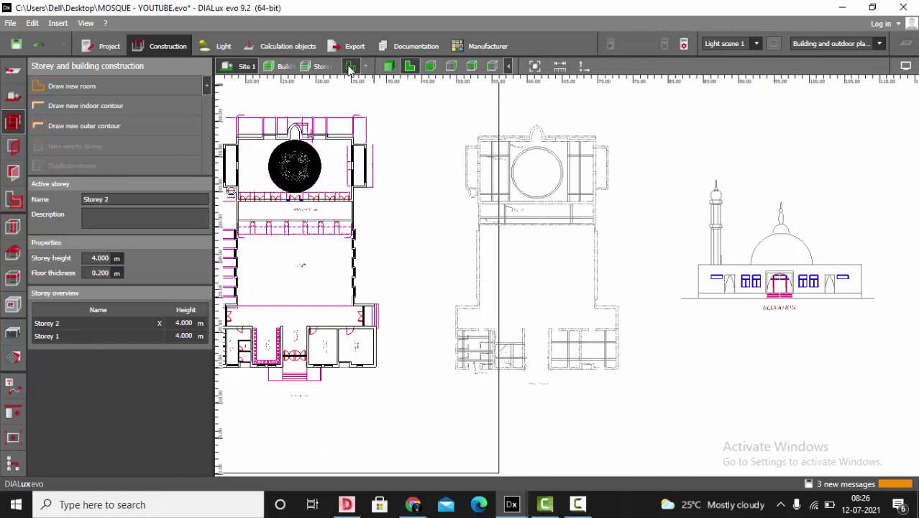
pyautogui.click(325, 67)
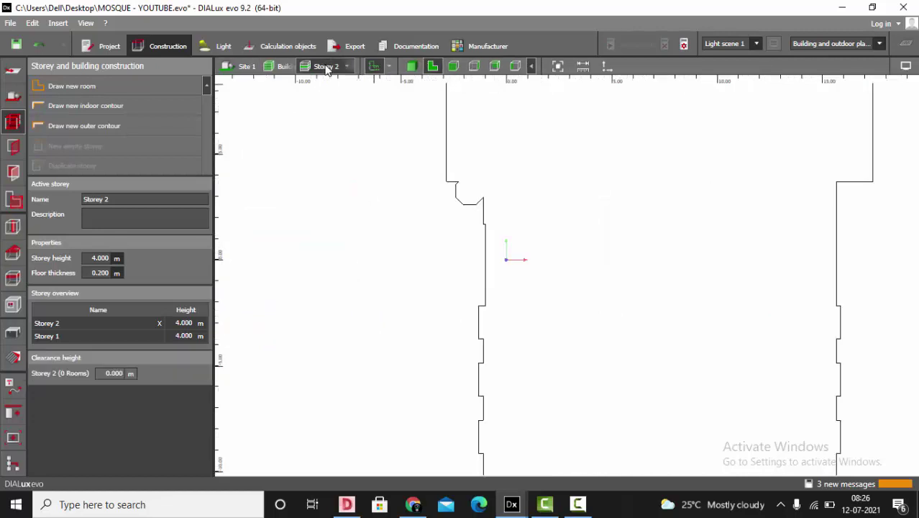
pyautogui.scroll(-1, 548, 196)
pyautogui.scroll(4, 505, 199)
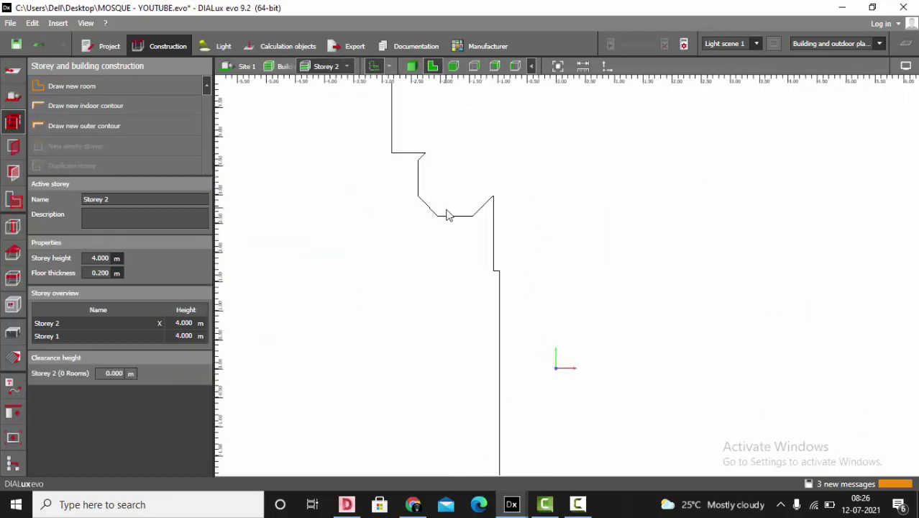
pyautogui.scroll(2, 440, 225)
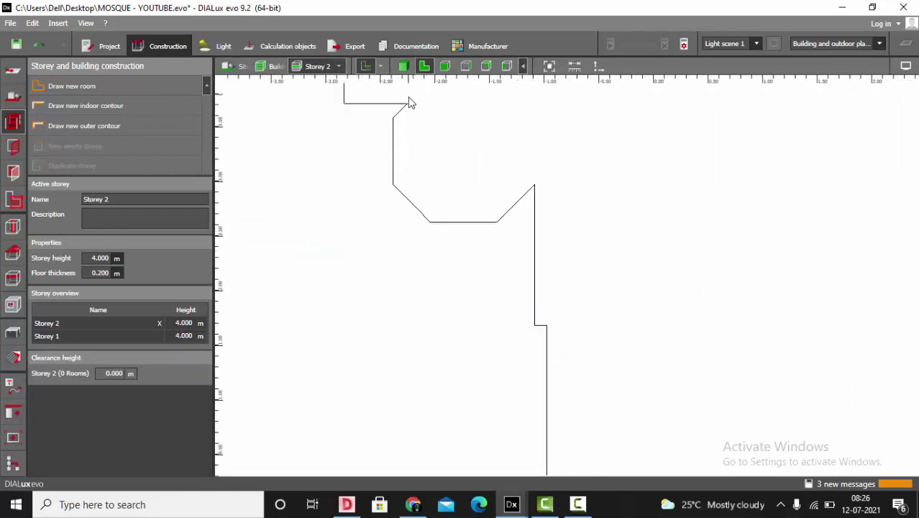
pyautogui.scroll(1, 408, 100)
pyautogui.scroll(-1, 468, 261)
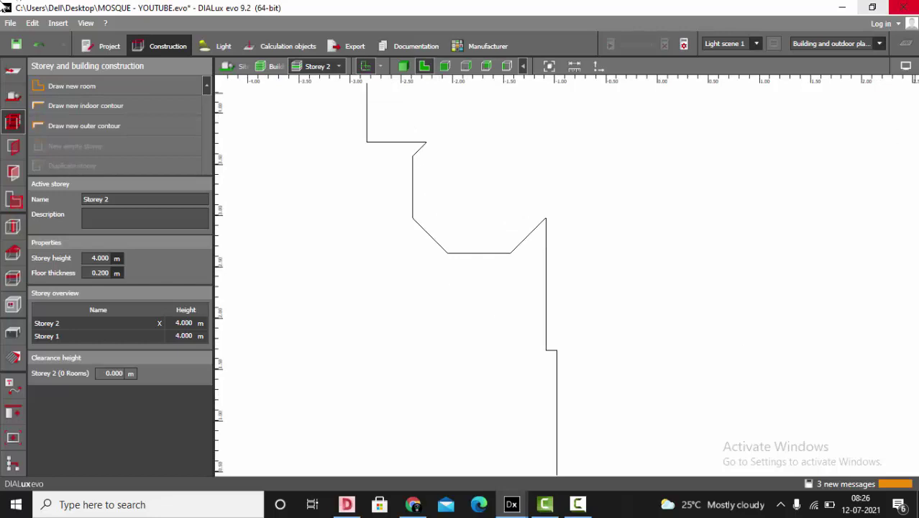
# Step: Load the mosque plan into Storey 2 from the Downloads folder and define its origin and axis direction
pyautogui.click(13, 71)
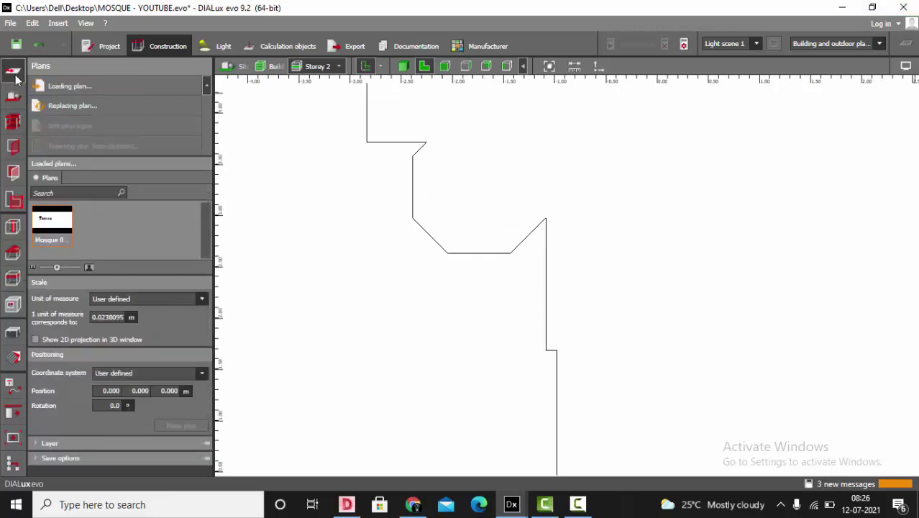
pyautogui.click(64, 87)
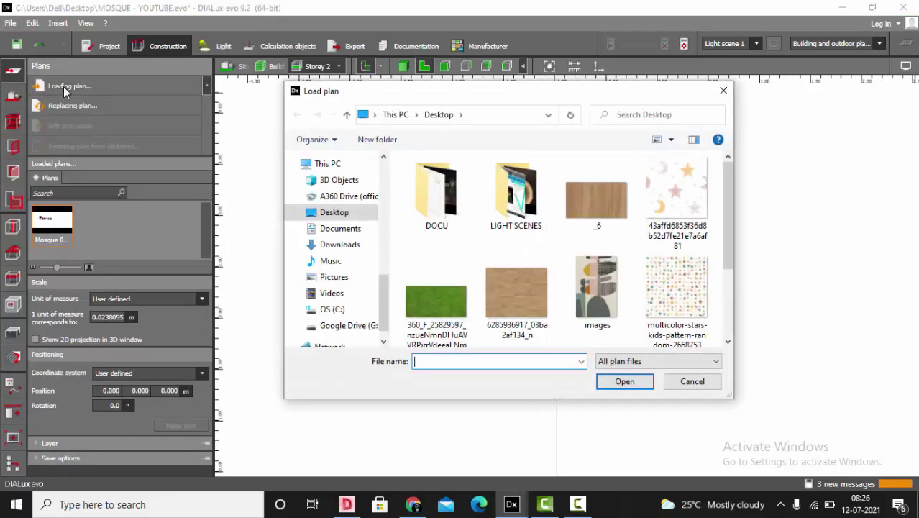
pyautogui.click(343, 246)
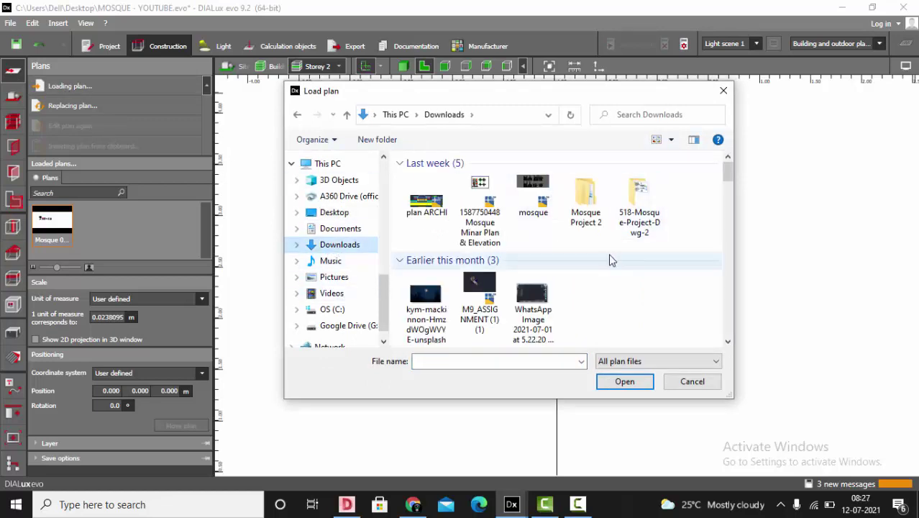
pyautogui.click(723, 92)
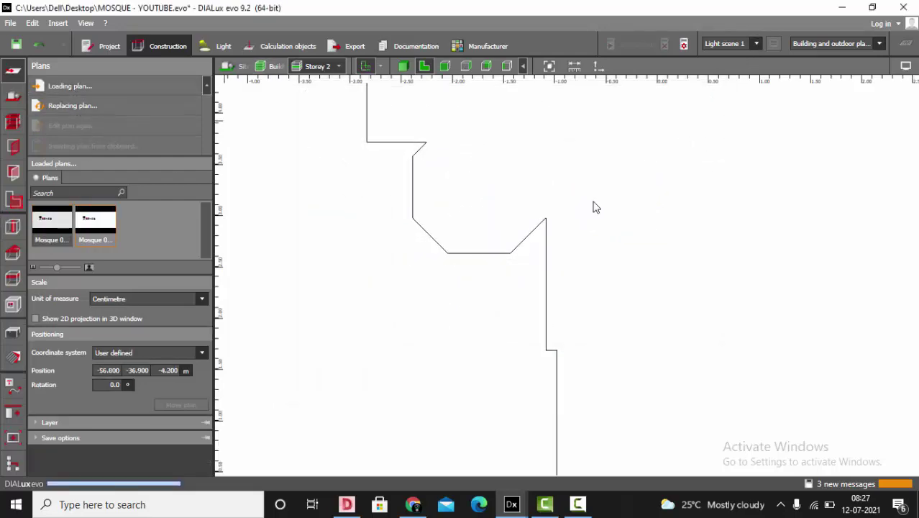
pyautogui.click(433, 357)
pyautogui.click(673, 357)
pyautogui.click(192, 271)
# Step: Scale the loaded plan by marking the width of the door opening beside the entrance as 1 m
pyautogui.scroll(7, 317, 279)
pyautogui.scroll(7, 505, 242)
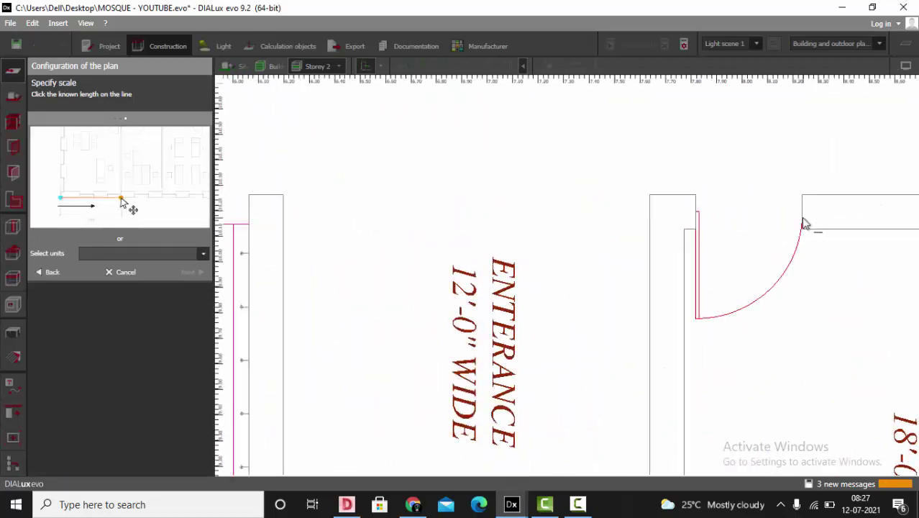
pyautogui.click(803, 212)
pyautogui.click(696, 211)
pyautogui.write('1')
pyautogui.press('Return')
pyautogui.click(189, 271)
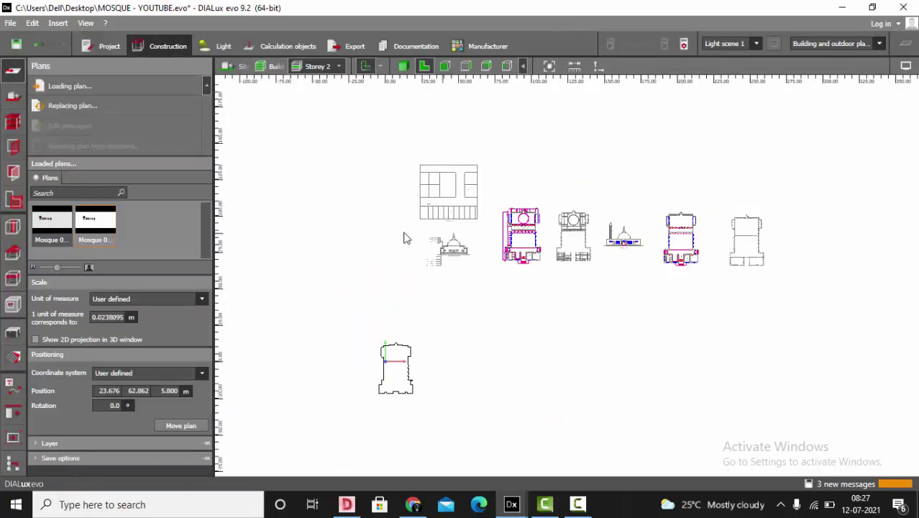
# Step: Move the loaded plan so its minaret octagon lines up with the octagonal corner of the Storey 2 outline
pyautogui.click(487, 272)
pyautogui.click(182, 426)
pyautogui.scroll(4, 565, 283)
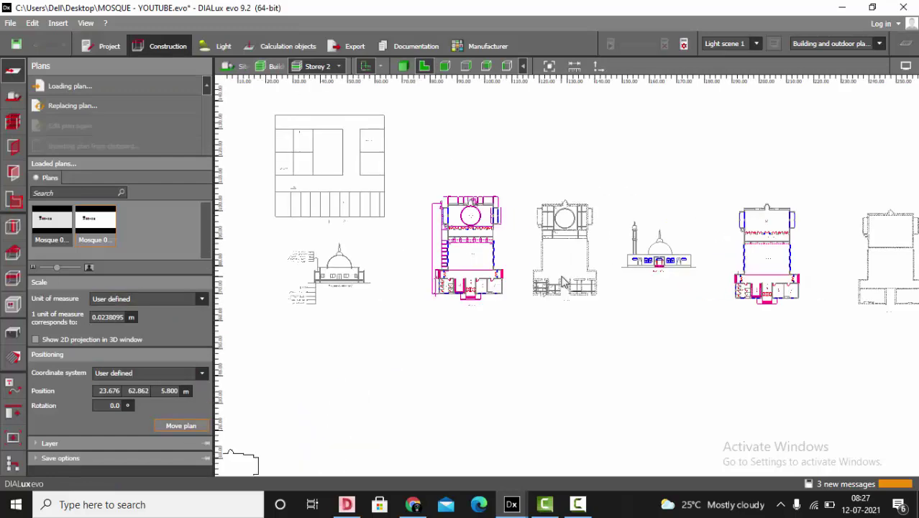
pyautogui.click(366, 66)
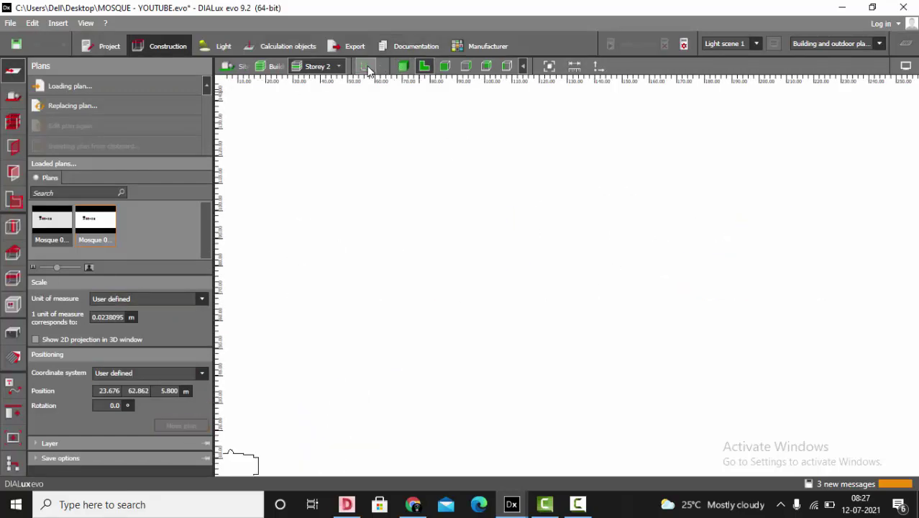
pyautogui.click(366, 66)
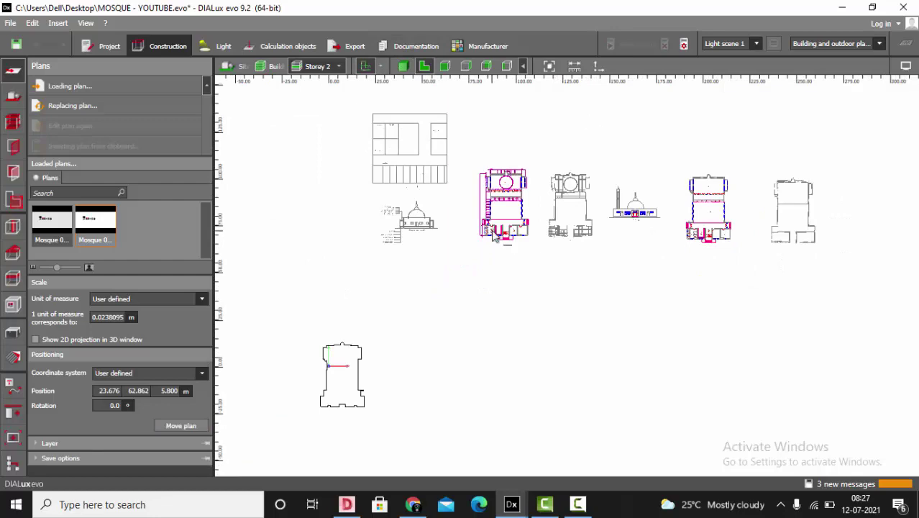
pyautogui.scroll(10, 483, 204)
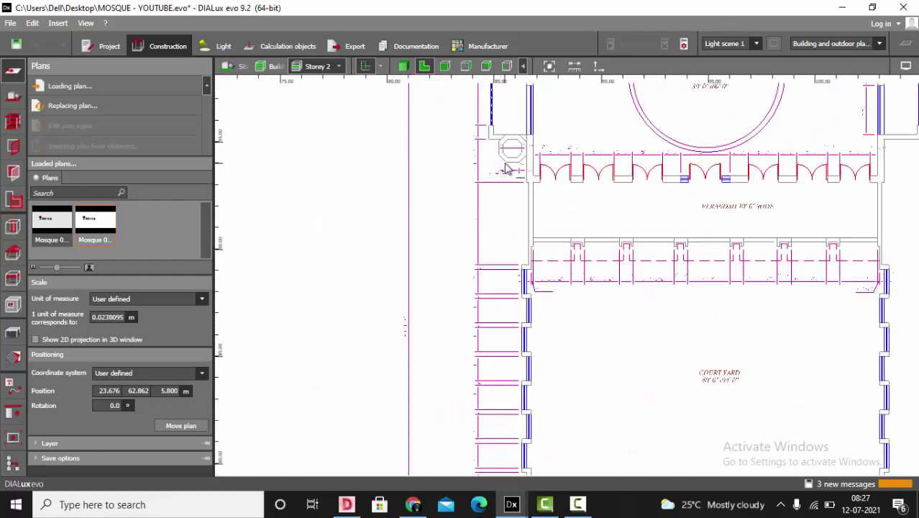
pyautogui.scroll(-9, 630, 142)
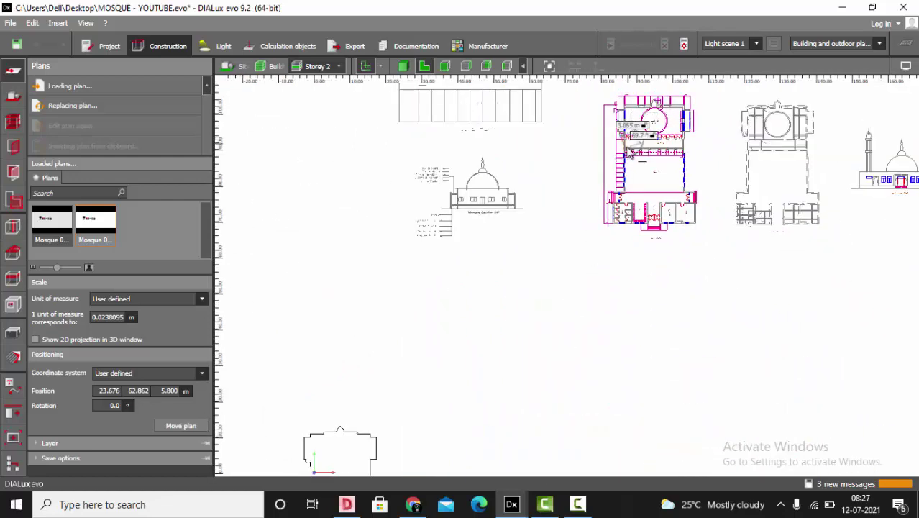
pyautogui.scroll(5, 360, 431)
pyautogui.scroll(2, 382, 267)
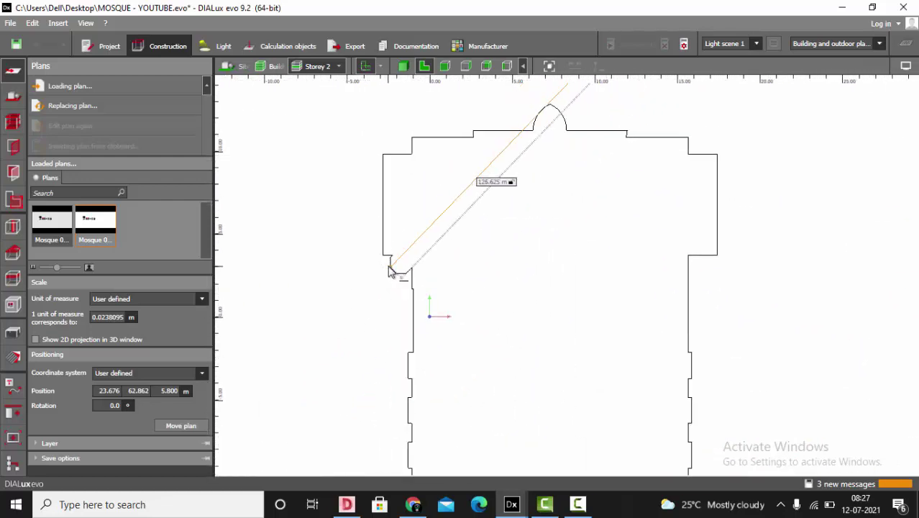
pyautogui.scroll(-5, 403, 255)
pyautogui.scroll(6, 262, 445)
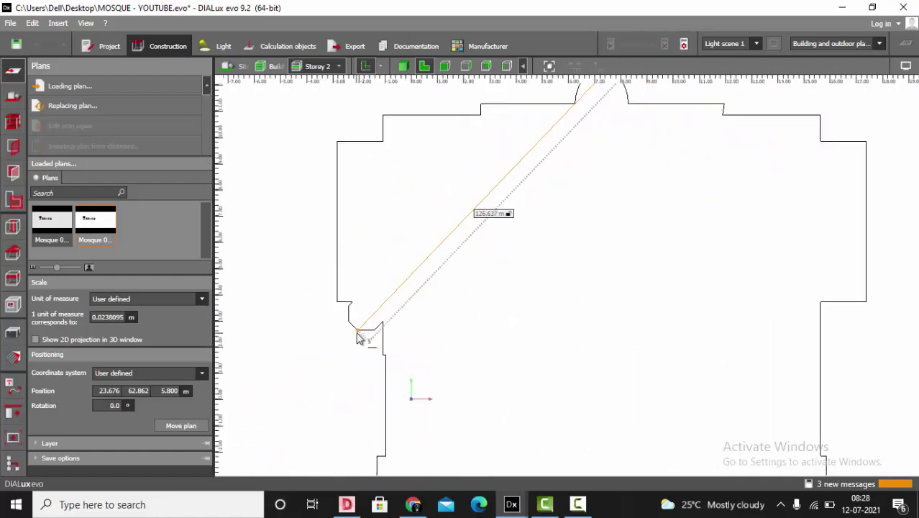
pyautogui.click(365, 335)
# Step: Draw a new outer building contour on Storey 2 along the outer octagon of the minaret in the plan
pyautogui.scroll(-5, 464, 216)
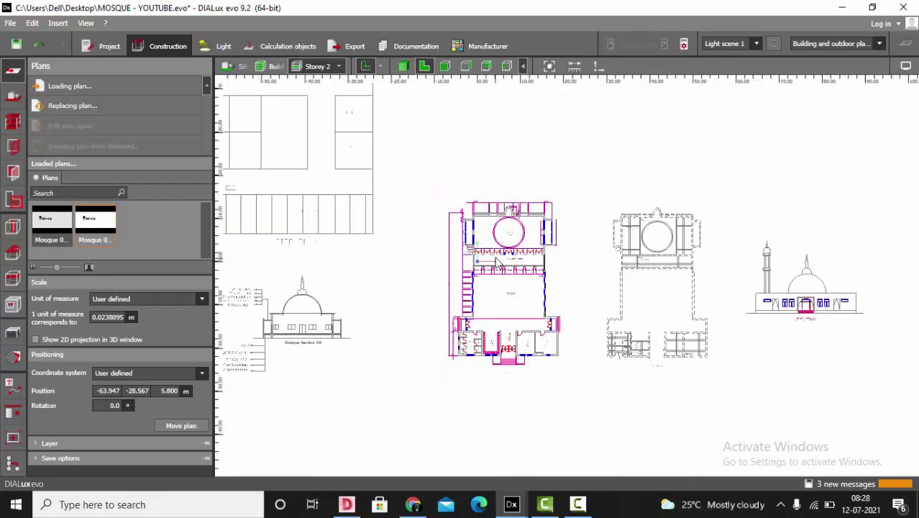
pyautogui.scroll(4, 498, 265)
pyautogui.click(13, 123)
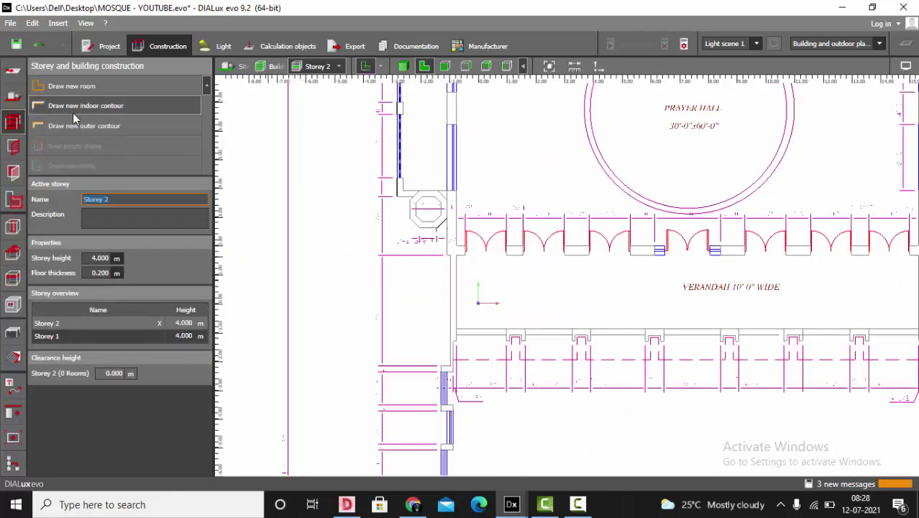
pyautogui.click(81, 125)
pyautogui.scroll(5, 374, 197)
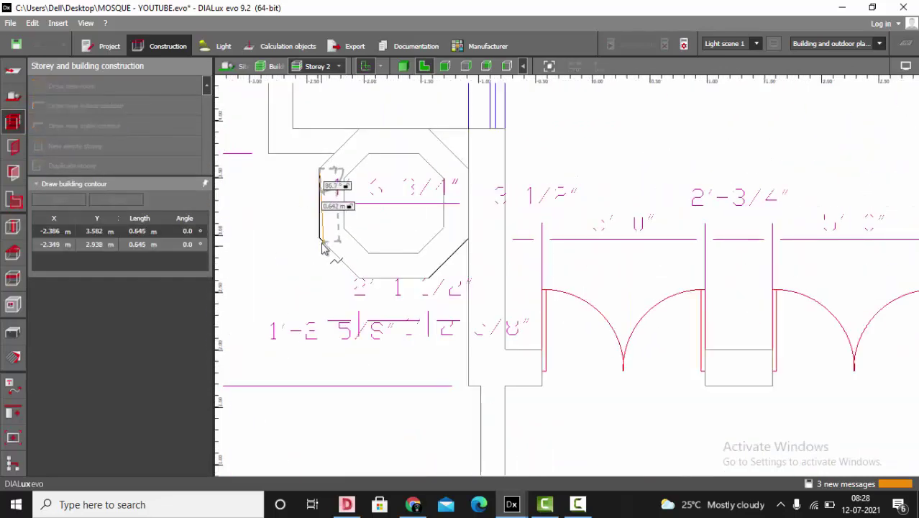
pyautogui.click(319, 237)
pyautogui.click(360, 278)
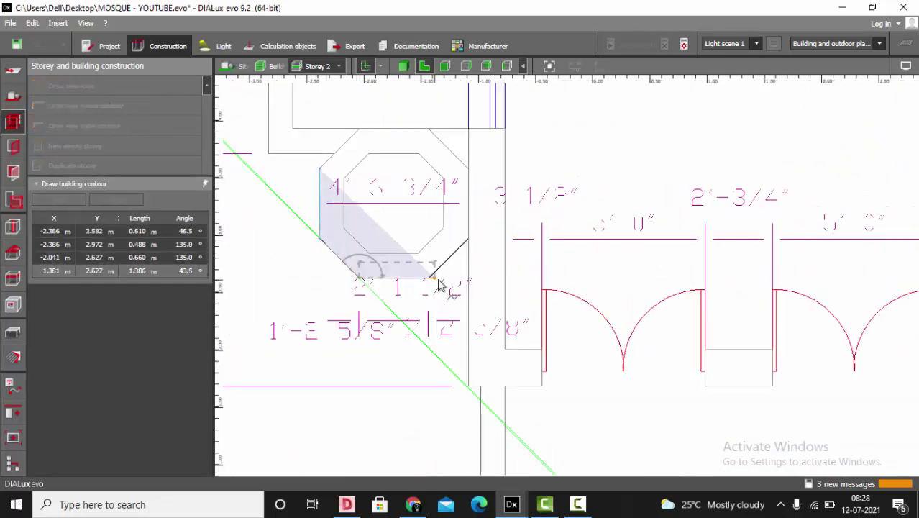
# Step: Finish tracing the outer octagon of the minaret on the floor plan as Storey 2's building contour and close it
pyautogui.click(429, 277)
pyautogui.click(469, 238)
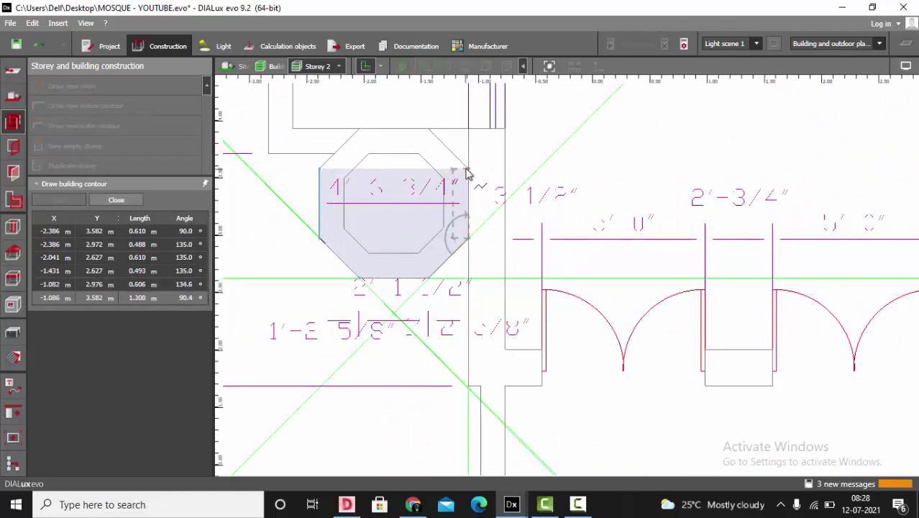
pyautogui.click(469, 169)
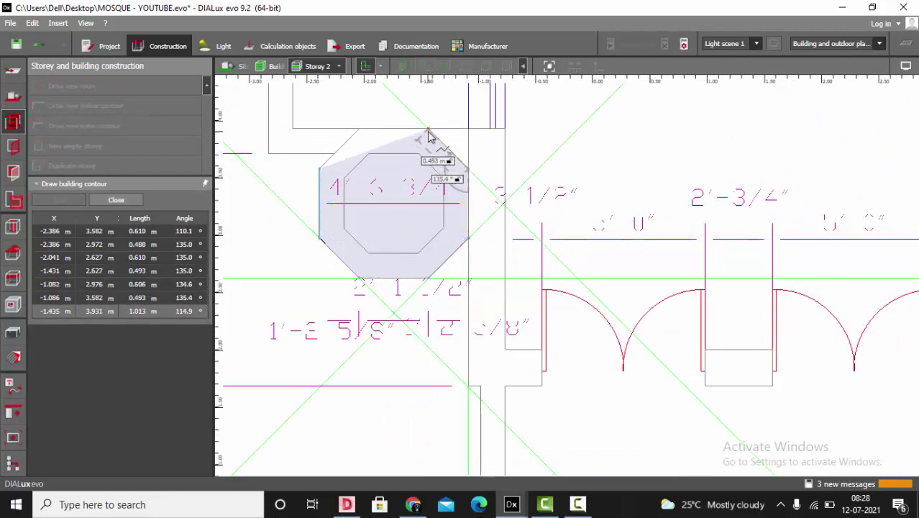
pyautogui.click(430, 129)
pyautogui.click(360, 129)
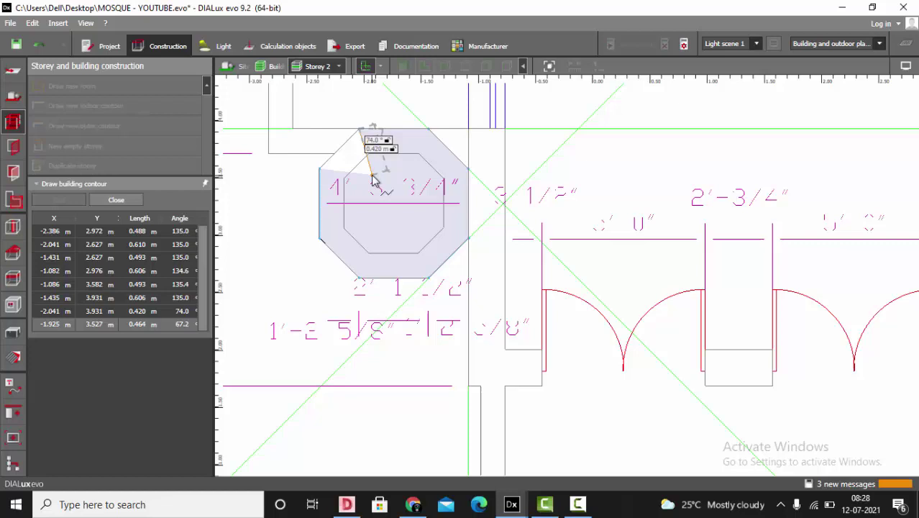
pyautogui.rightClick(413, 191)
pyautogui.click(429, 200)
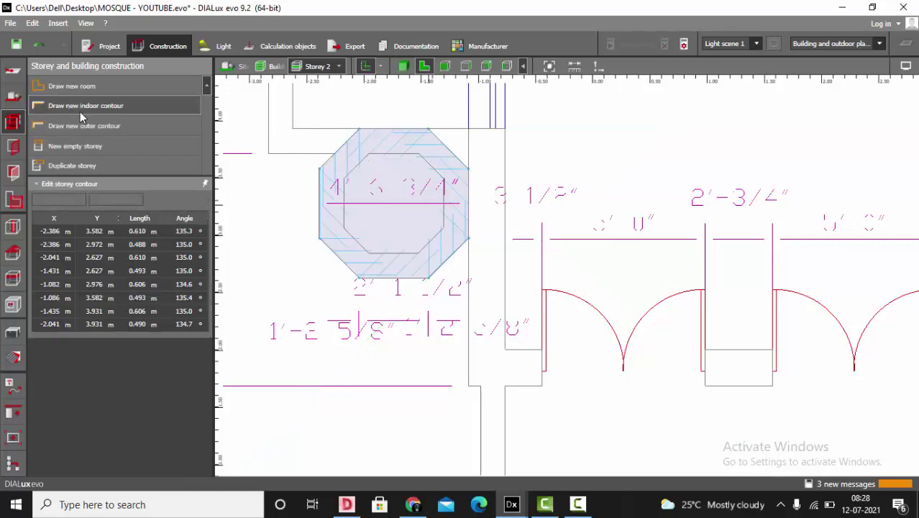
# Step: Draw the Storey 2 indoor contour along the minaret's inner octagon on the floor plan and close it
pyautogui.click(82, 106)
pyautogui.click(346, 181)
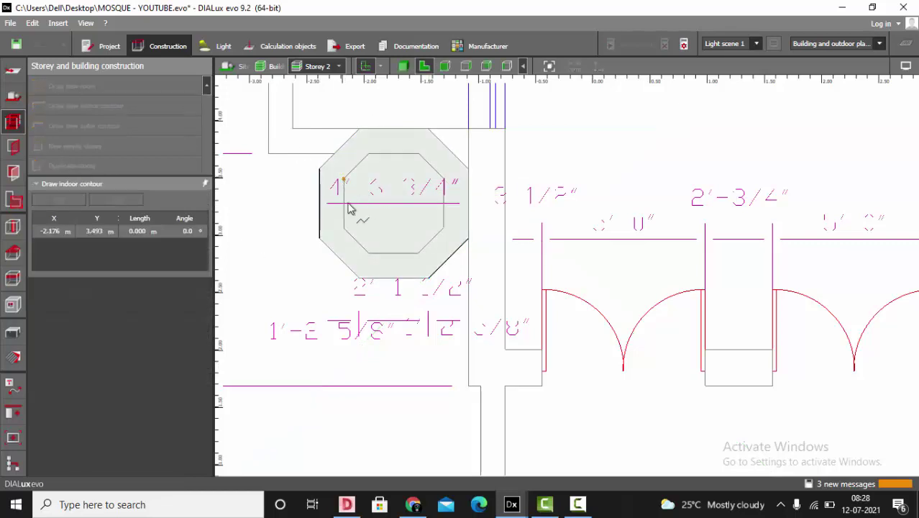
pyautogui.click(345, 228)
pyautogui.click(373, 252)
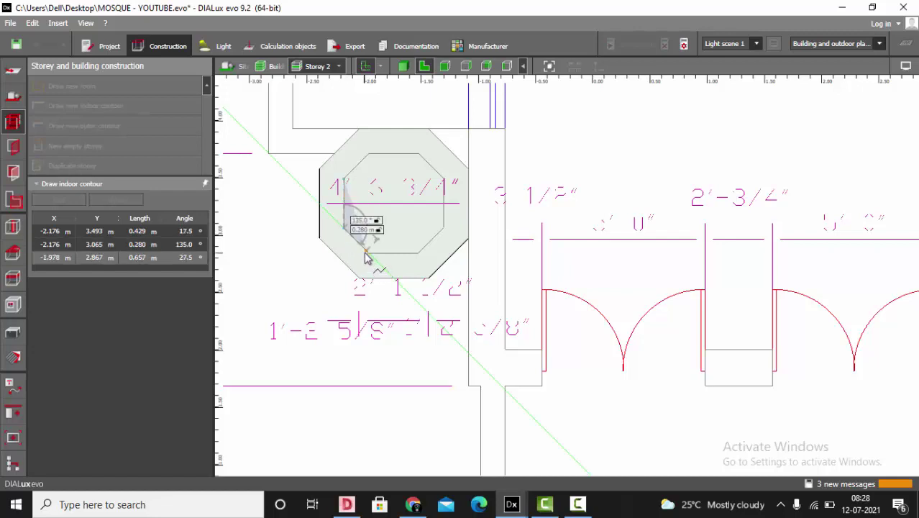
pyautogui.click(420, 255)
pyautogui.click(446, 229)
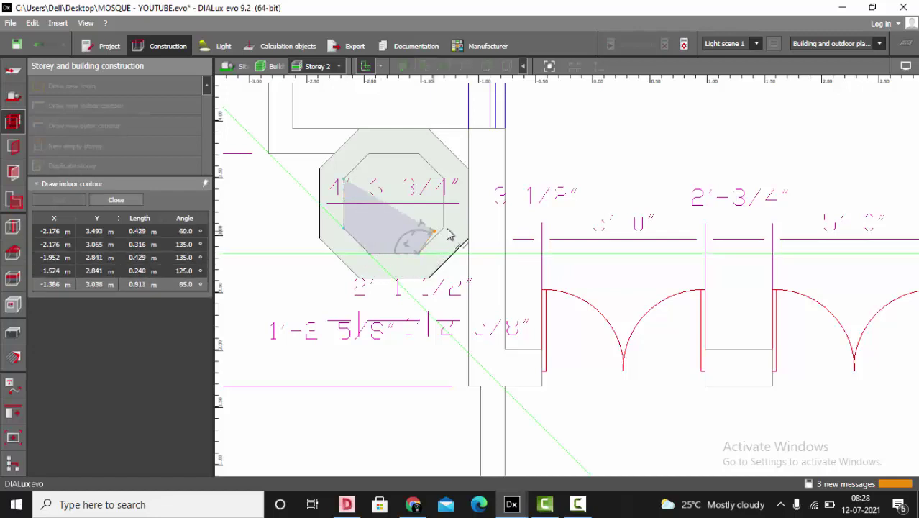
pyautogui.click(446, 182)
pyautogui.click(420, 156)
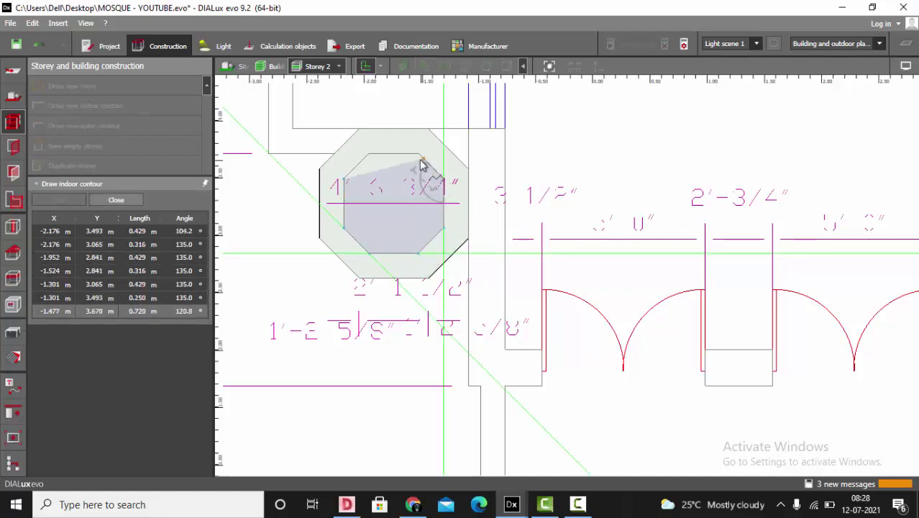
pyautogui.click(372, 156)
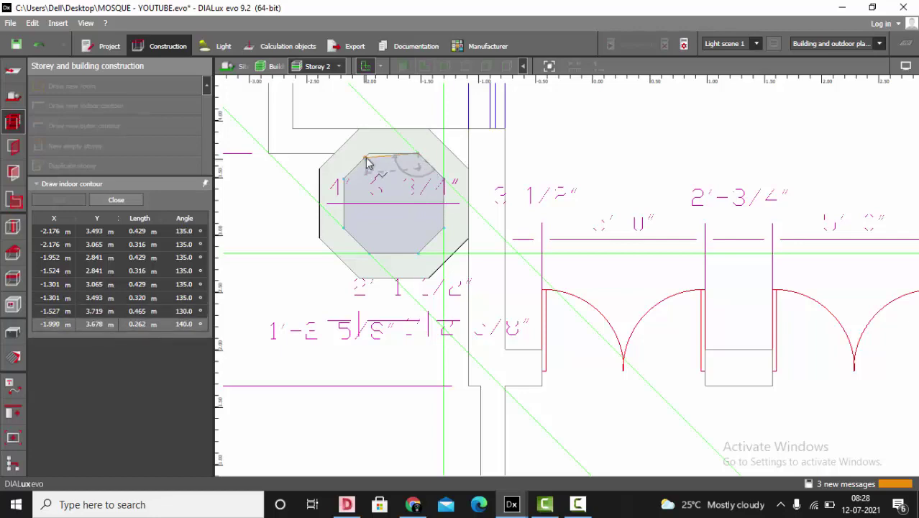
pyautogui.rightClick(387, 206)
pyautogui.click(426, 215)
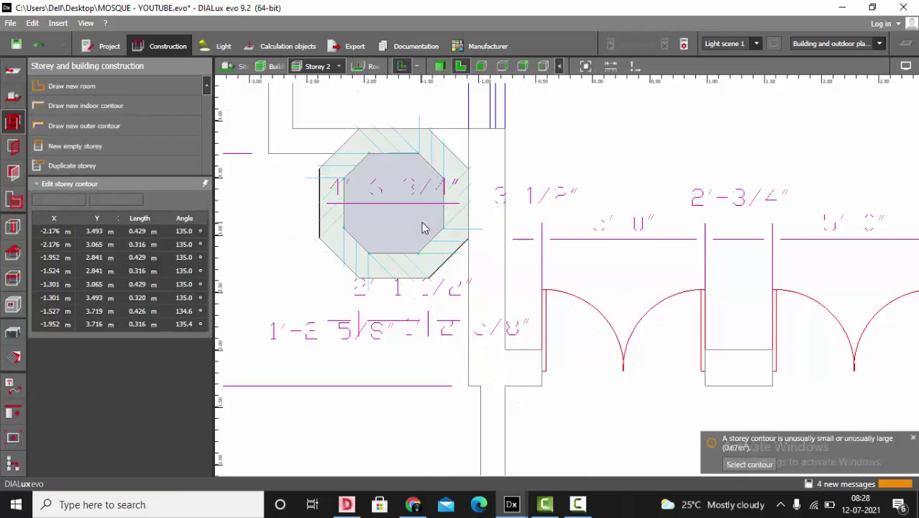
# Step: Set the height of Storey 2 to 5.1 m
pyautogui.scroll(-5, 423, 227)
pyautogui.press('Escape')
pyautogui.scroll(-2, 382, 295)
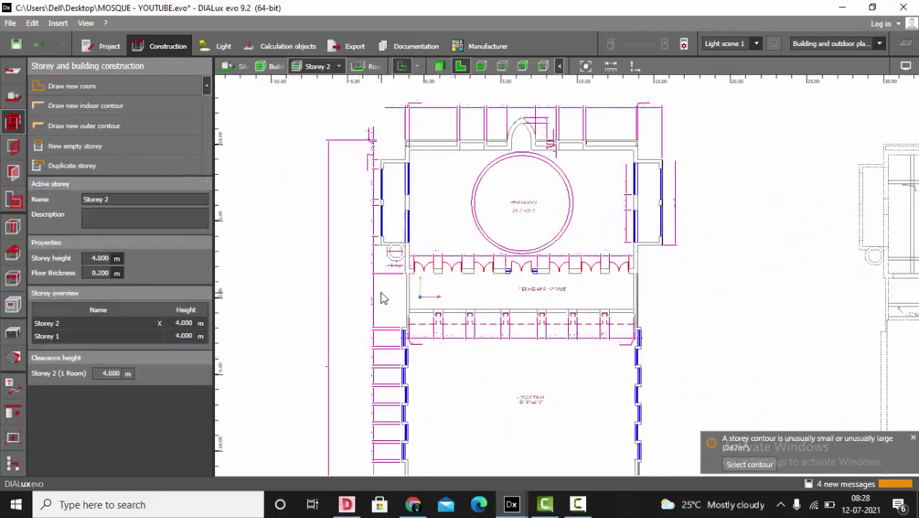
pyautogui.moveTo(381, 297); pyautogui.dragTo(208, 267, button='middle')
pyautogui.click(92, 258)
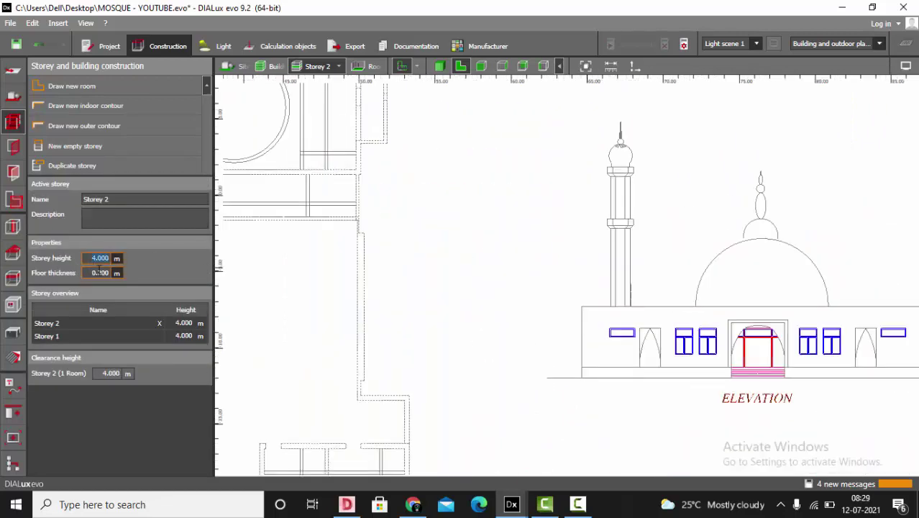
pyautogui.write('5.1')
pyautogui.press('Return')
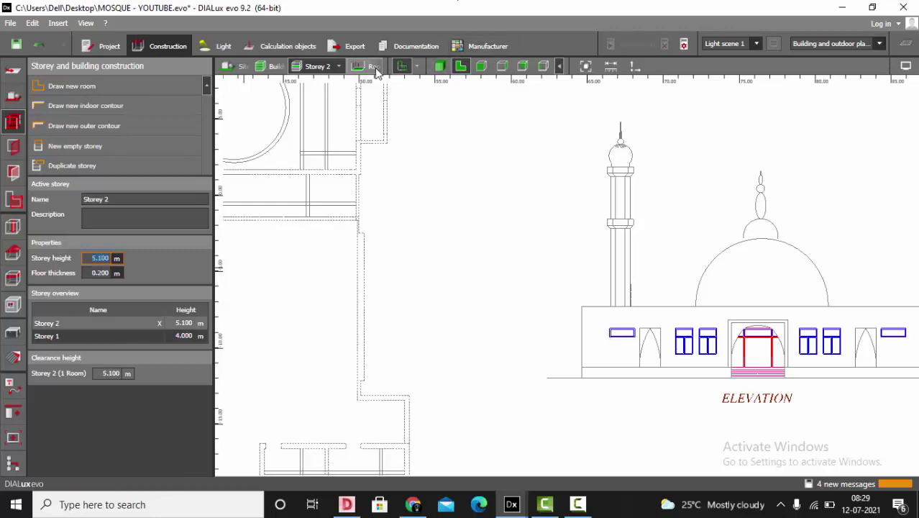
# Step: In the 3D site view, replace the wall material of the minaret's Storey 2 section with Facing white tiles-21
pyautogui.click(236, 68)
pyautogui.click(450, 67)
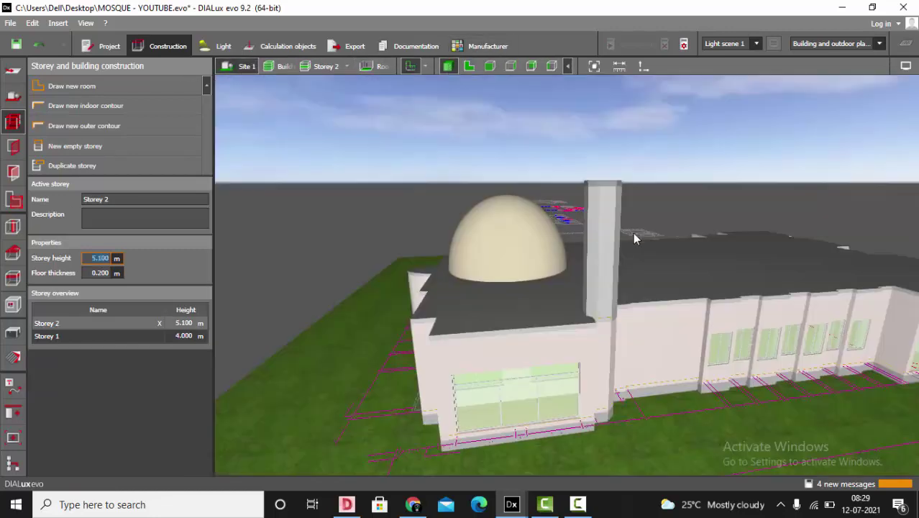
pyautogui.scroll(-4, 633, 237)
pyautogui.moveTo(631, 264); pyautogui.dragTo(419, 199, button='right')
pyautogui.scroll(3, 416, 195)
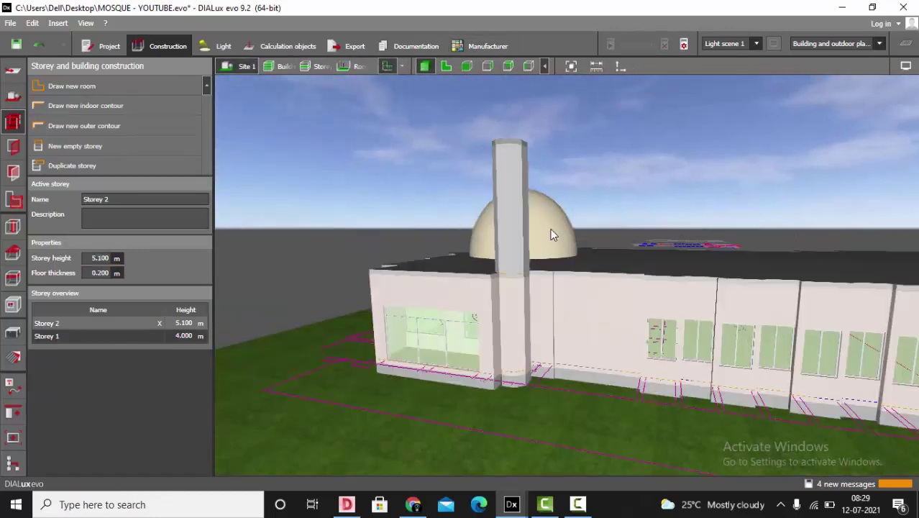
pyautogui.click(17, 358)
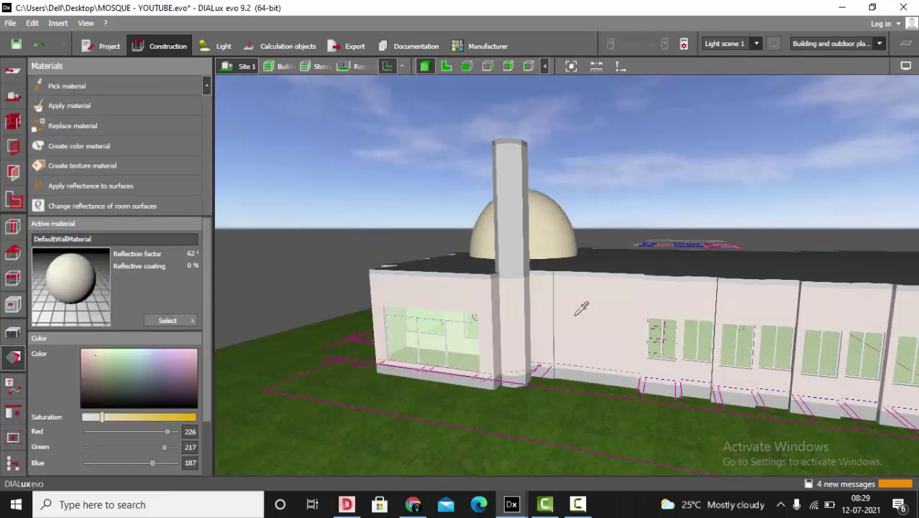
pyautogui.click(79, 126)
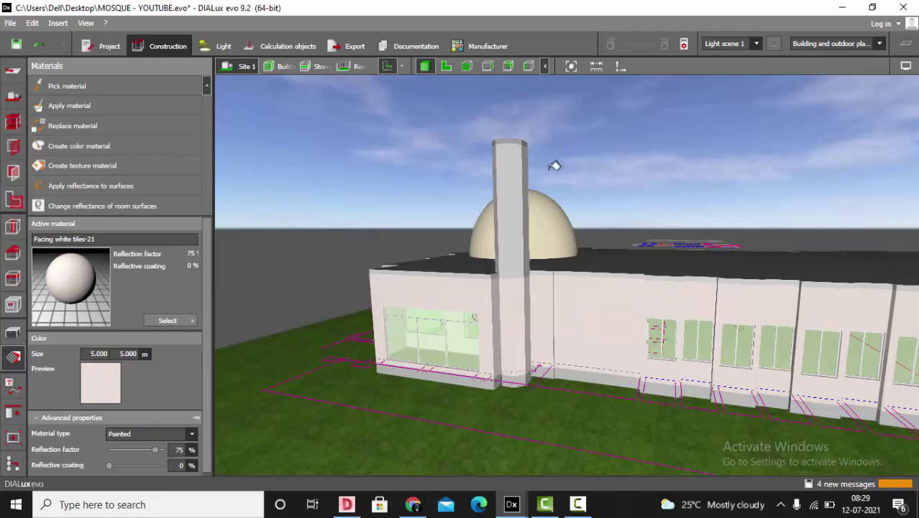
# Step: Measure the minaret's upper section in the elevation drawing, from the underside of the lower ring to the top of the upper ring
pyautogui.click(446, 66)
pyautogui.scroll(3, 841, 201)
pyautogui.scroll(2, 612, 303)
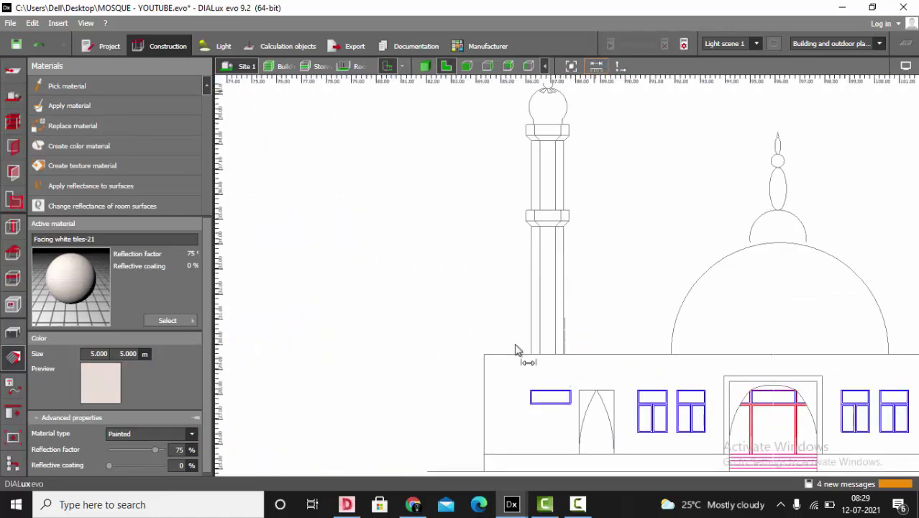
pyautogui.scroll(3, 557, 237)
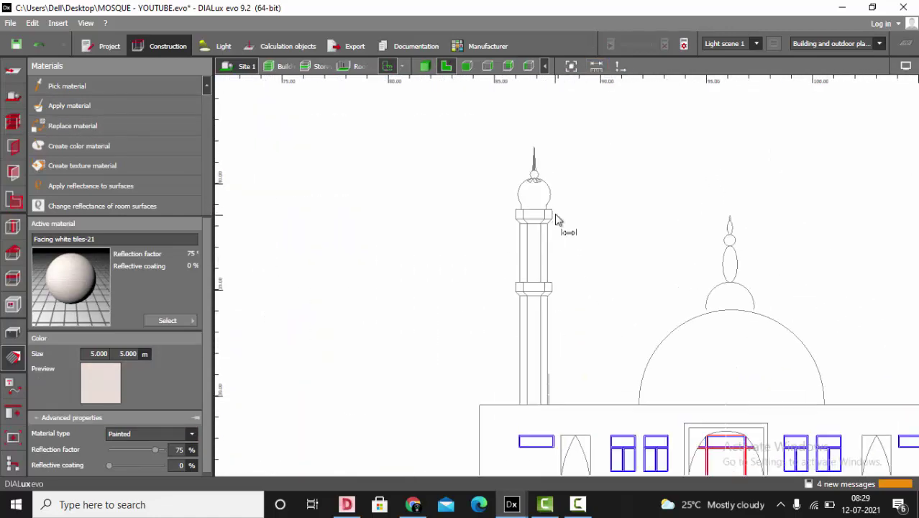
pyautogui.click(532, 320)
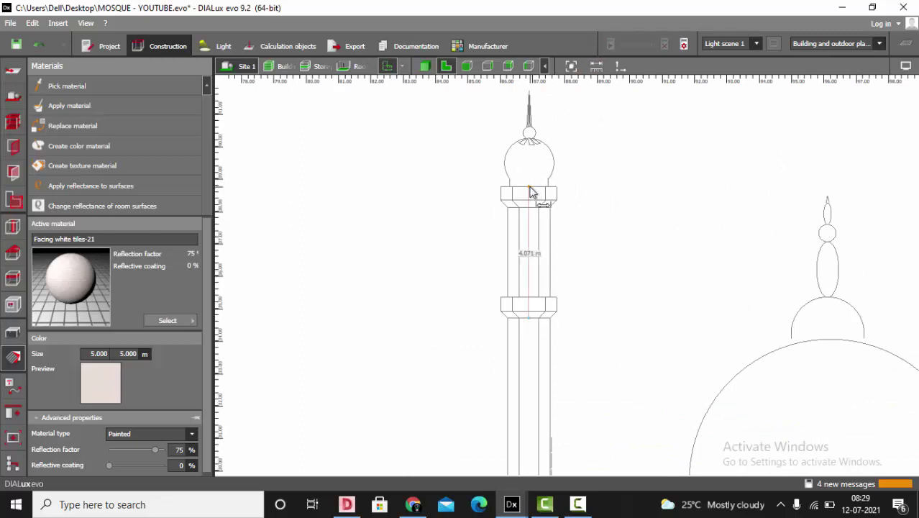
pyautogui.click(530, 187)
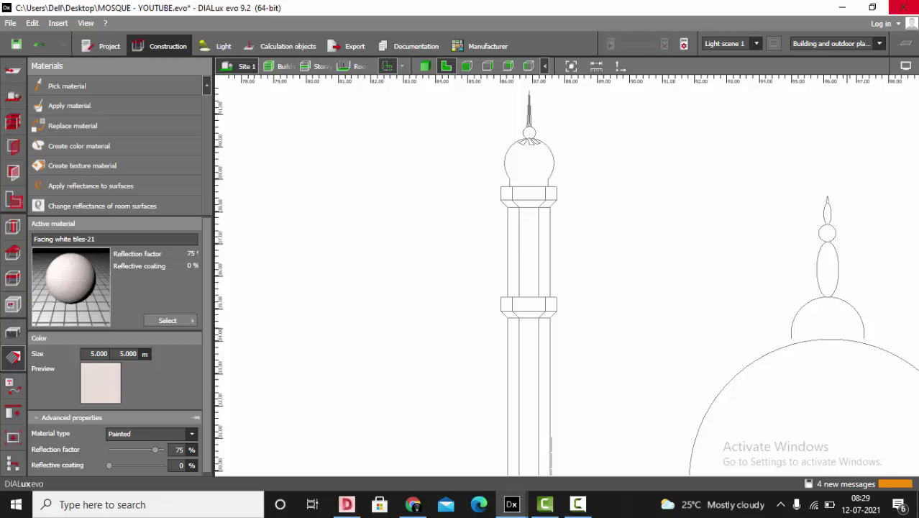
# Step: Add a new empty storey above Storey 2
pyautogui.click(13, 123)
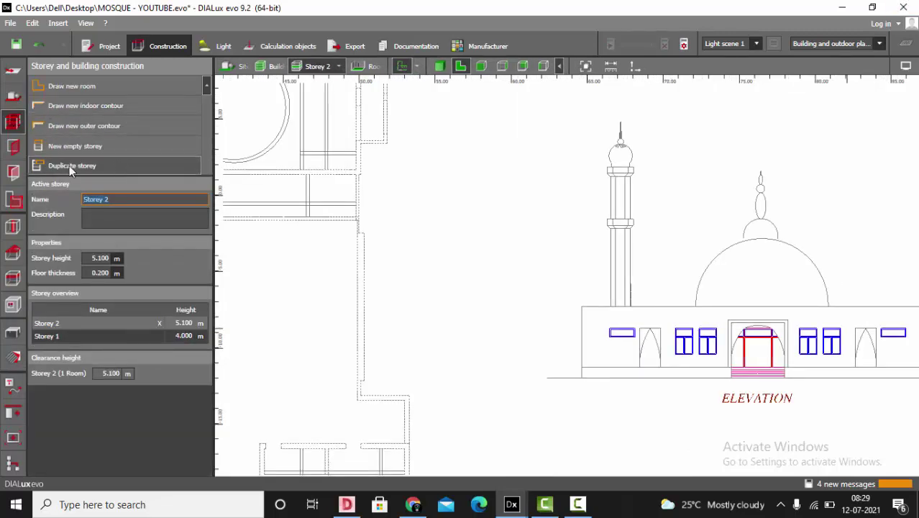
pyautogui.click(85, 153)
pyautogui.click(84, 148)
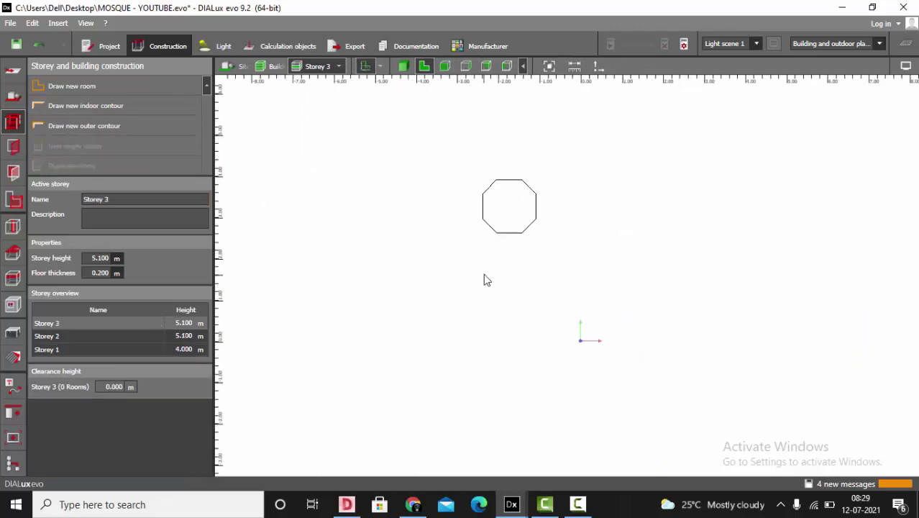
# Step: Draw Storey 3's outer building contour along all eight corners of the octagon from the storey below and close it
pyautogui.scroll(4, 482, 213)
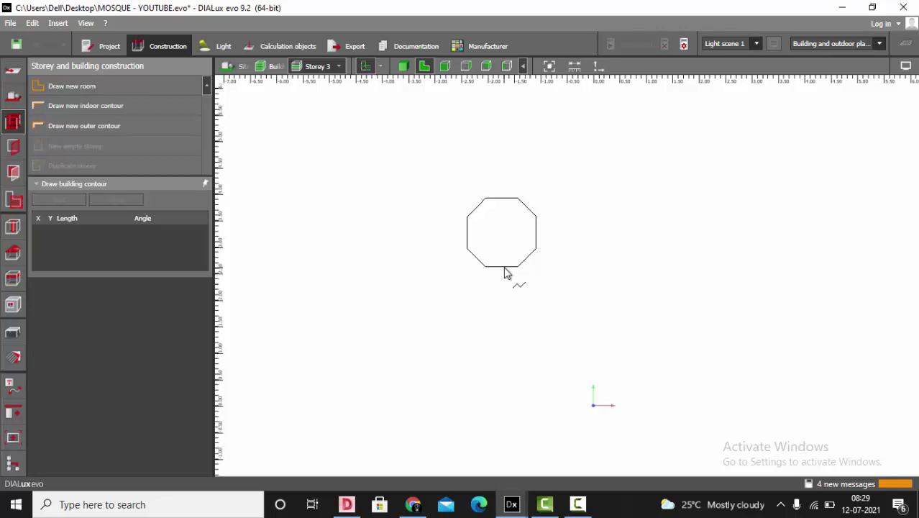
pyautogui.click(85, 126)
pyautogui.scroll(5, 503, 254)
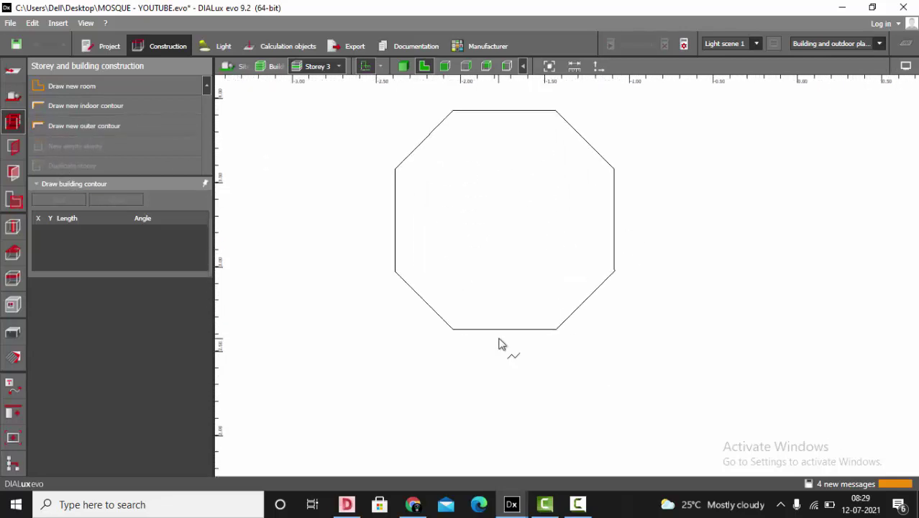
pyautogui.click(395, 271)
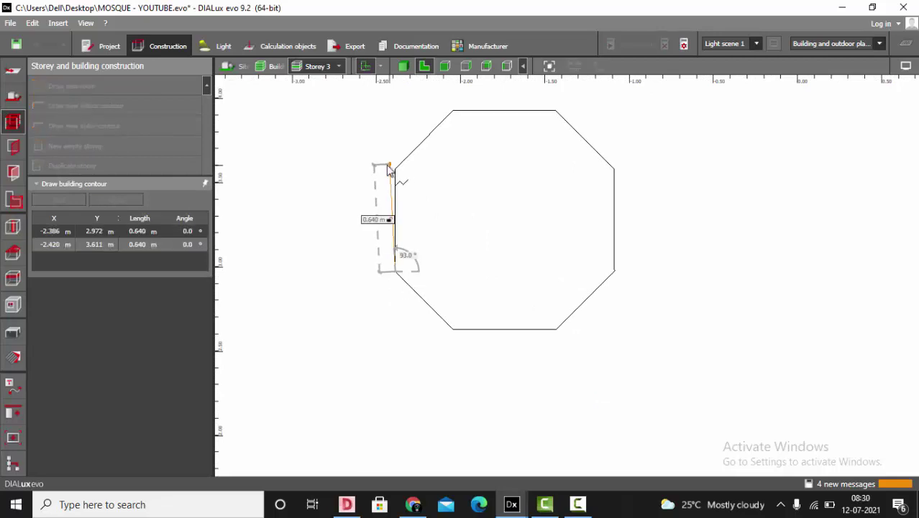
pyautogui.click(395, 169)
pyautogui.click(452, 110)
pyautogui.click(556, 110)
pyautogui.click(615, 169)
pyautogui.click(614, 271)
pyautogui.click(555, 329)
pyautogui.click(452, 329)
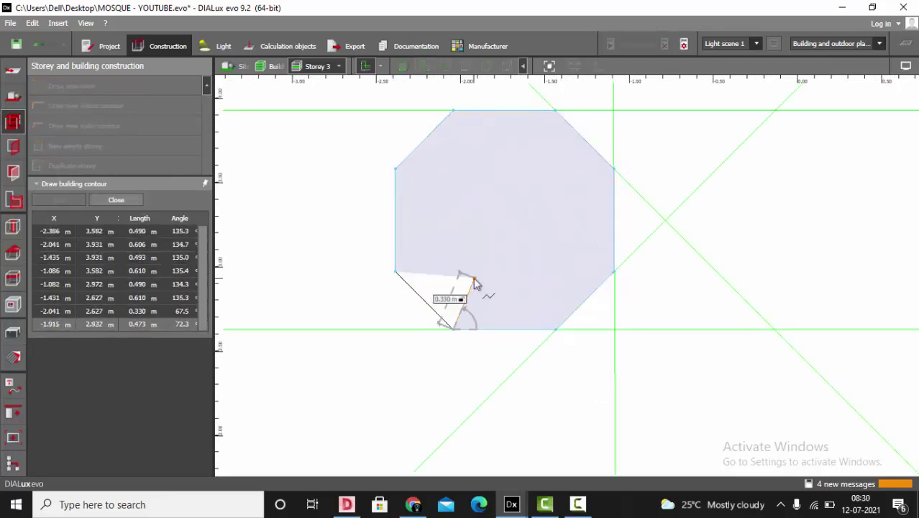
pyautogui.rightClick(457, 257)
pyautogui.click(513, 264)
# Step: Draw an octagonal indoor contour on Storey 3 about 0.09 m inside the outer contour and close it
pyautogui.click(86, 106)
pyautogui.click(409, 173)
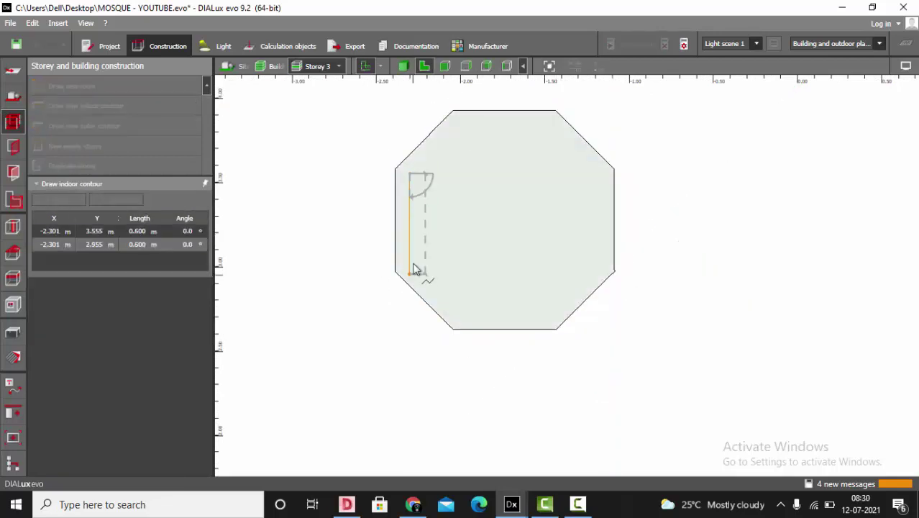
pyautogui.click(410, 258)
pyautogui.click(458, 314)
pyautogui.click(551, 314)
pyautogui.click(599, 266)
pyautogui.click(599, 176)
pyautogui.click(549, 127)
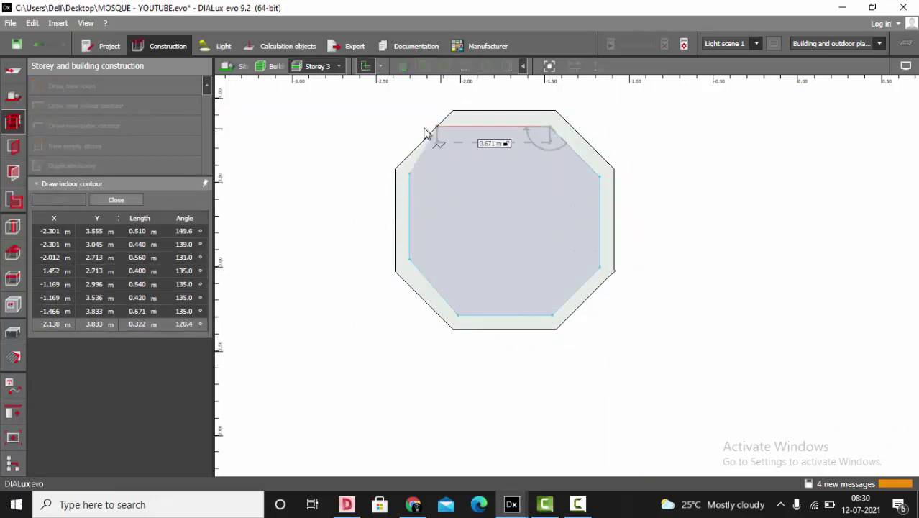
pyautogui.click(464, 127)
pyautogui.rightClick(477, 175)
pyautogui.click(509, 188)
# Step: Show the whole site in 3D and set the height of Storey 3 to 4 m
pyautogui.click(438, 68)
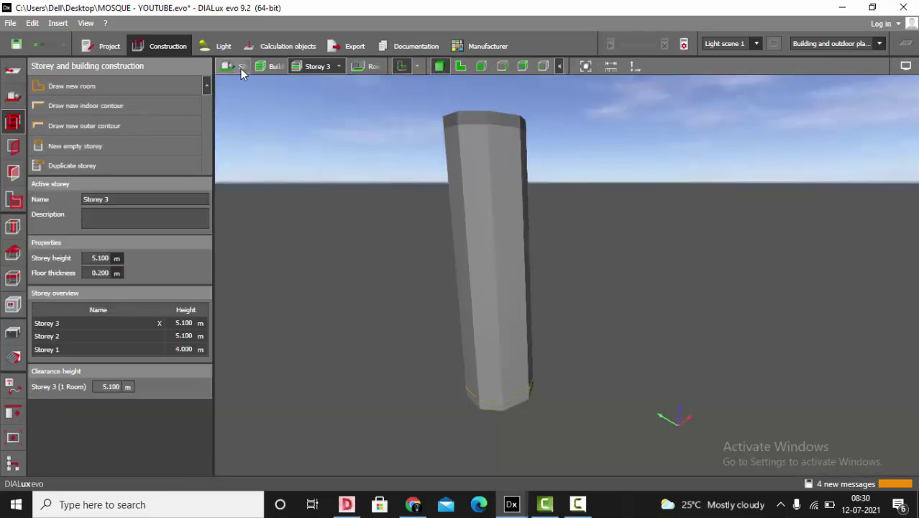
pyautogui.click(241, 69)
pyautogui.scroll(-3, 436, 223)
pyautogui.scroll(5, 425, 288)
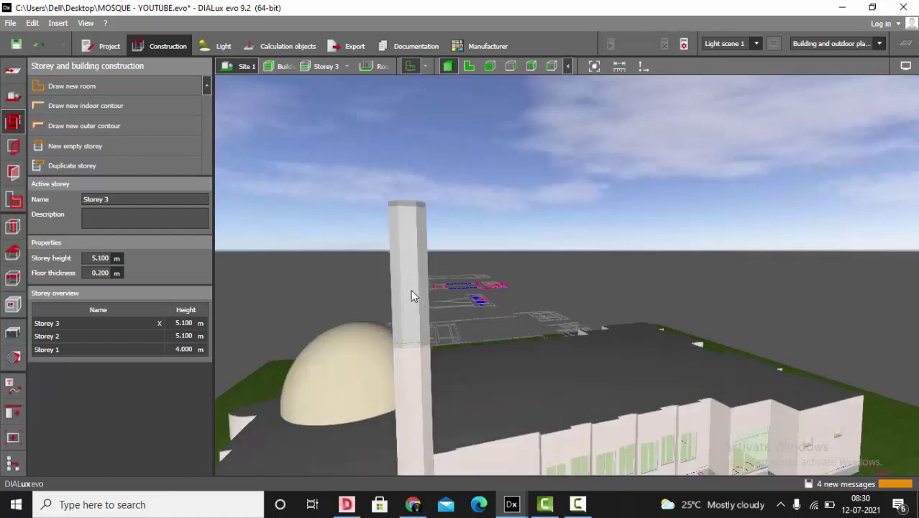
pyautogui.click(181, 328)
pyautogui.click(181, 325)
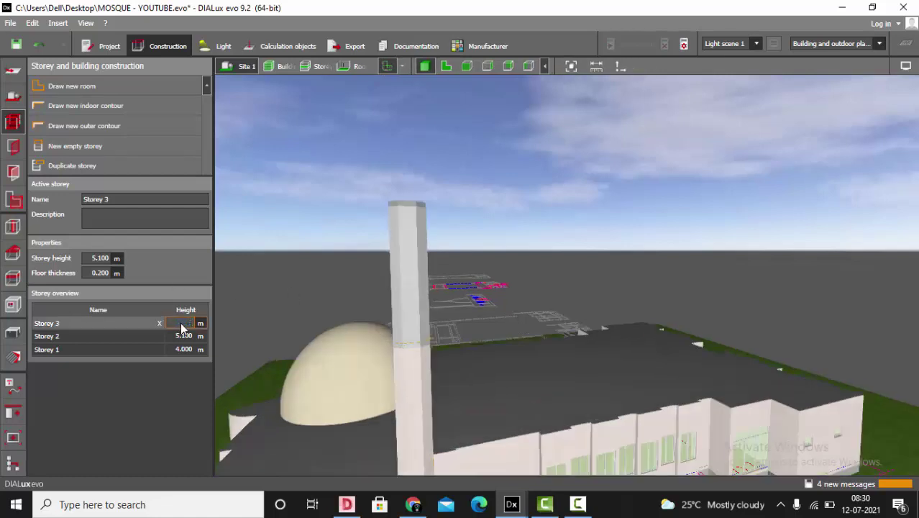
pyautogui.press('Return')
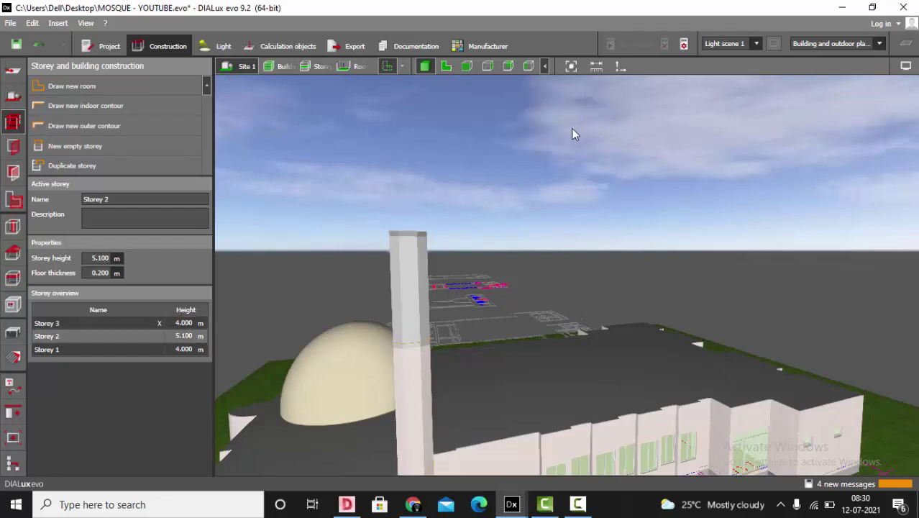
# Step: Replace the grey wall material of the minaret's top storey with Facing white tiles-21 and inspect the building from several sides
pyautogui.scroll(-5, 537, 167)
pyautogui.scroll(4, 512, 279)
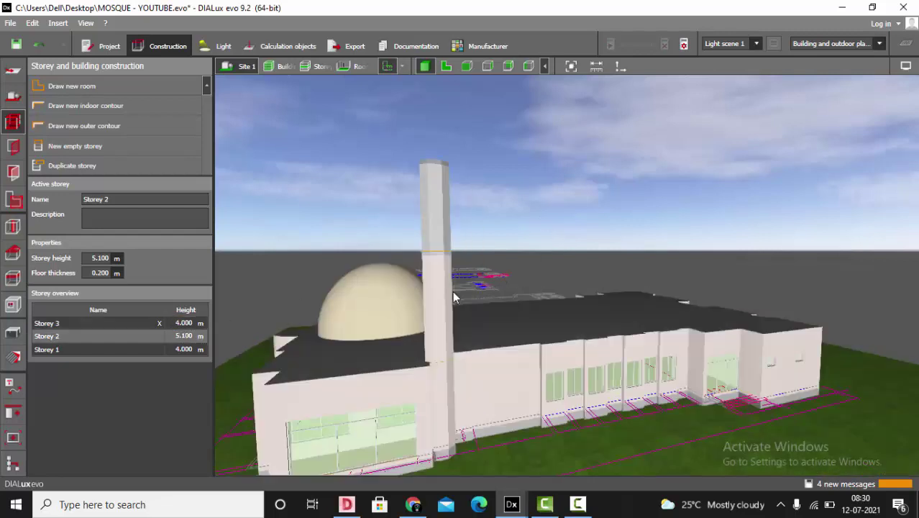
pyautogui.click(15, 365)
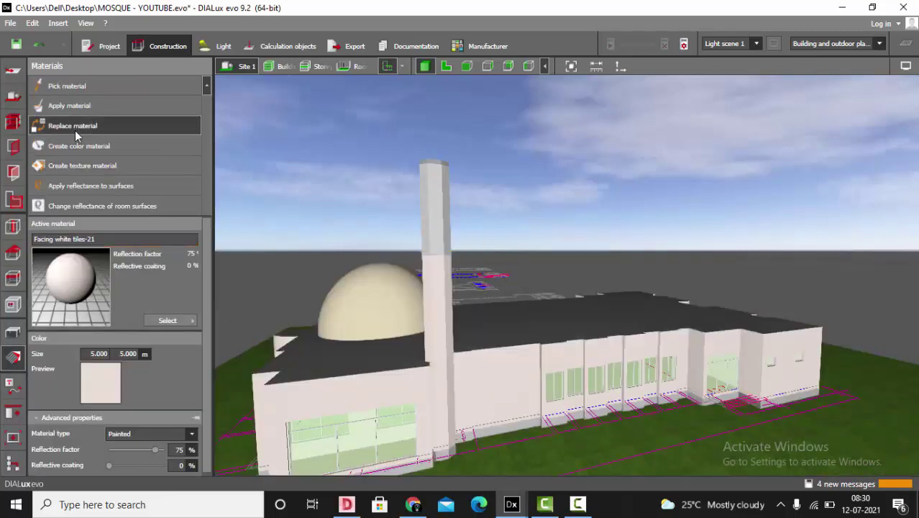
pyautogui.click(440, 204)
pyautogui.scroll(-5, 551, 226)
pyautogui.moveTo(552, 225); pyautogui.dragTo(645, 259, button='right')
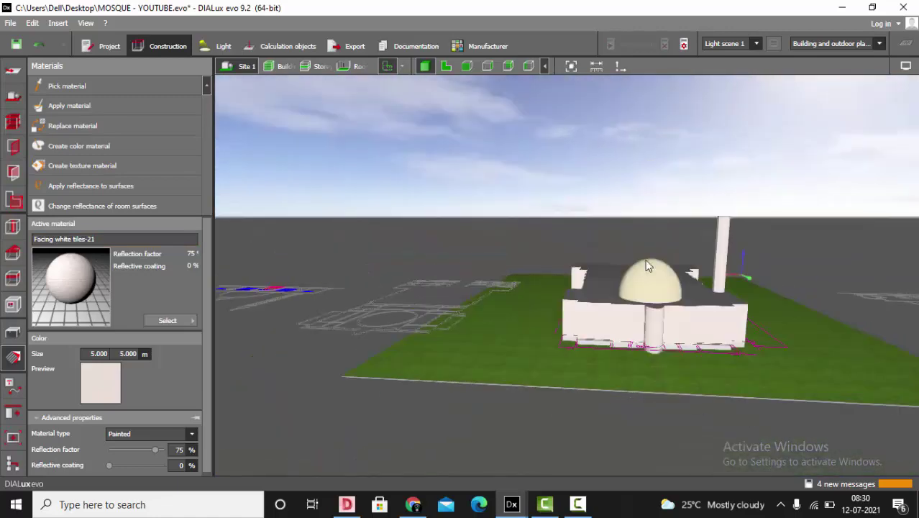
pyautogui.scroll(4, 669, 301)
pyautogui.moveTo(668, 305); pyautogui.dragTo(511, 318, button='right')
pyautogui.scroll(-3, 511, 317)
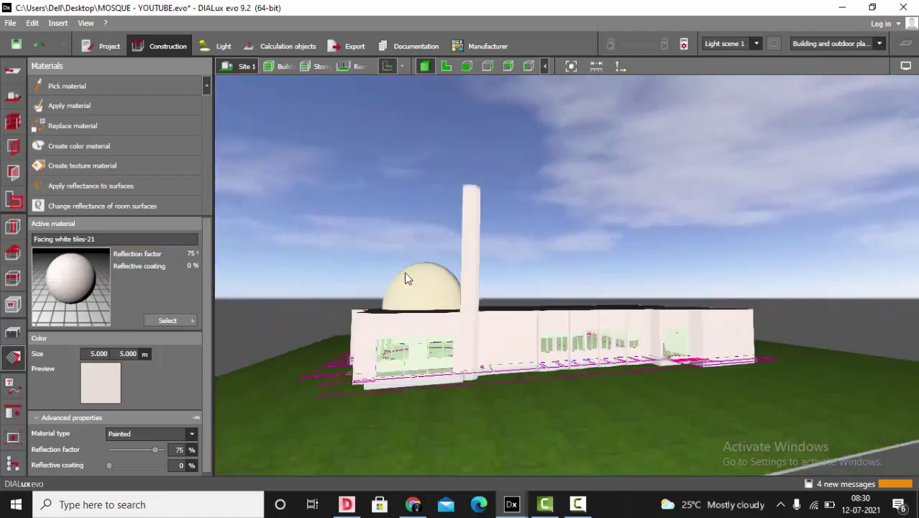
pyautogui.scroll(4, 424, 288)
# Step: Activate furniture and object editing in the site plan view and examine the minaret's top on the elevation drawing
pyautogui.click(15, 331)
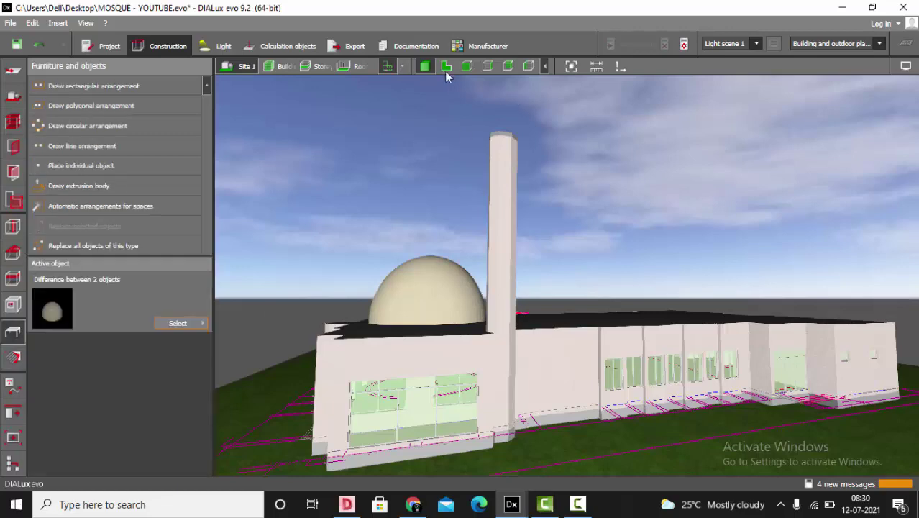
pyautogui.click(445, 66)
pyautogui.scroll(-2, 509, 236)
pyautogui.scroll(2, 522, 202)
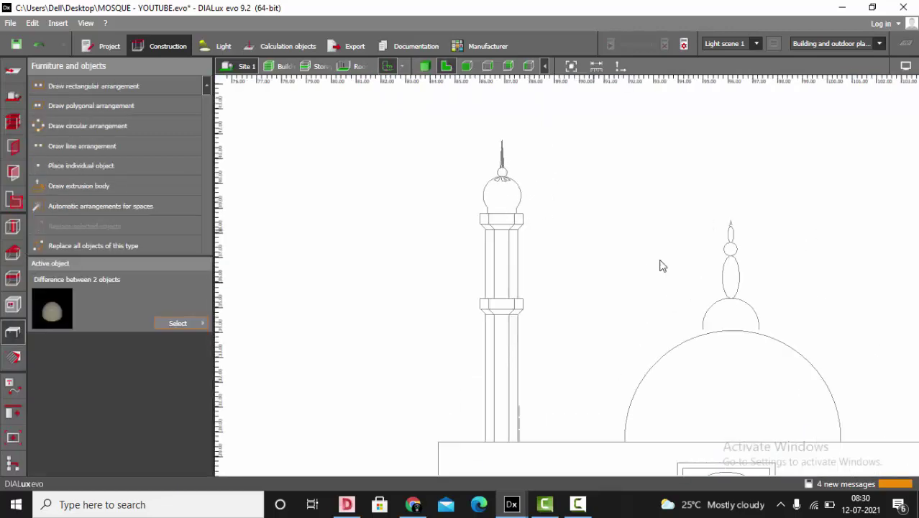
pyautogui.scroll(-2, 652, 185)
pyautogui.scroll(-4, 699, 301)
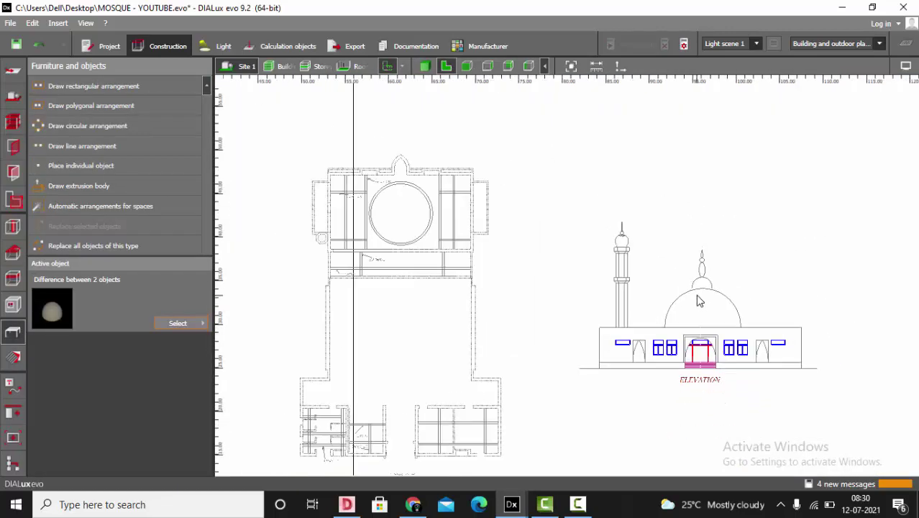
pyautogui.scroll(-2, 699, 301)
pyautogui.scroll(2, 390, 267)
pyautogui.scroll(1, 540, 256)
# Step: Copy the prayer hall dome and move the copy onto the minaret's octagon in plan
pyautogui.click(541, 258)
pyautogui.scroll(1, 540, 257)
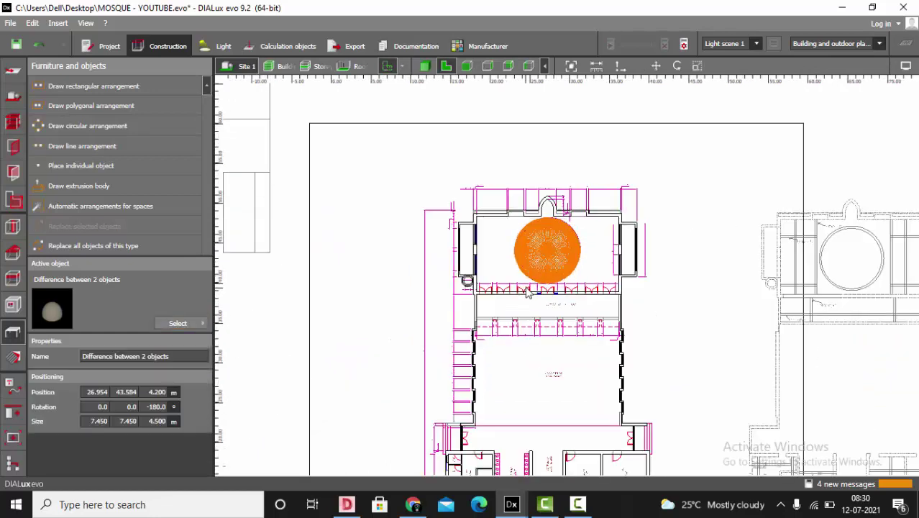
pyautogui.scroll(2, 493, 306)
pyautogui.scroll(2, 492, 306)
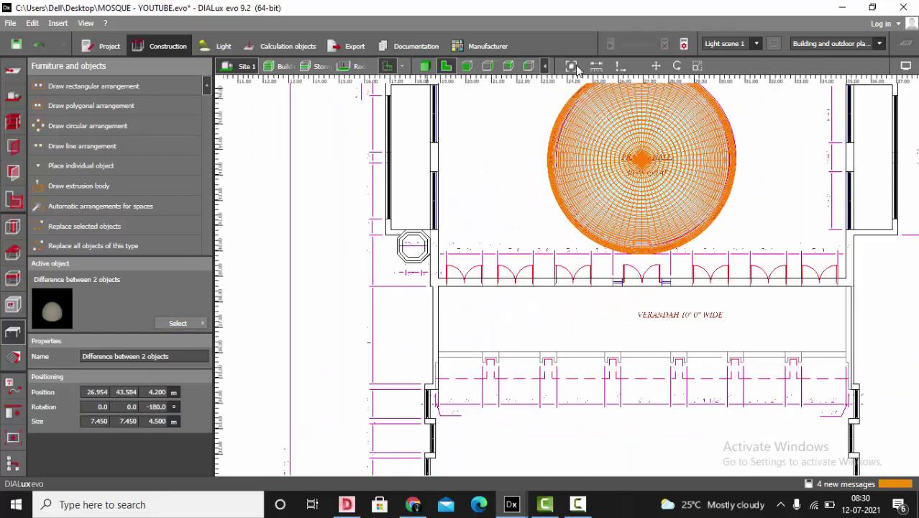
pyautogui.click(656, 66)
pyautogui.hotkey('ctrl', 'v')
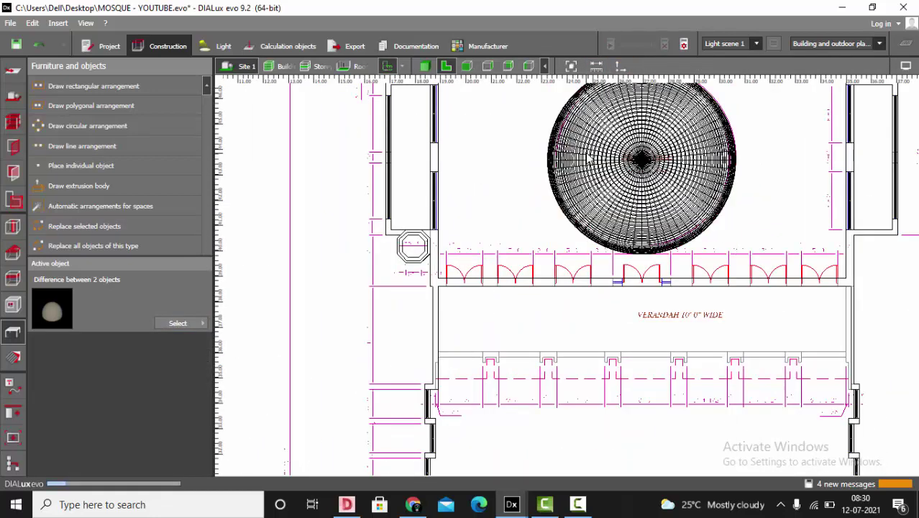
pyautogui.scroll(1, 573, 219)
pyautogui.moveTo(658, 145); pyautogui.dragTo(372, 253)
# Step: Set the copied dome's size to 1 m in all three directions and shift it towards the octagon's centre
pyautogui.doubleClick(95, 422)
pyautogui.write('1')
pyautogui.doubleClick(127, 423)
pyautogui.write('1')
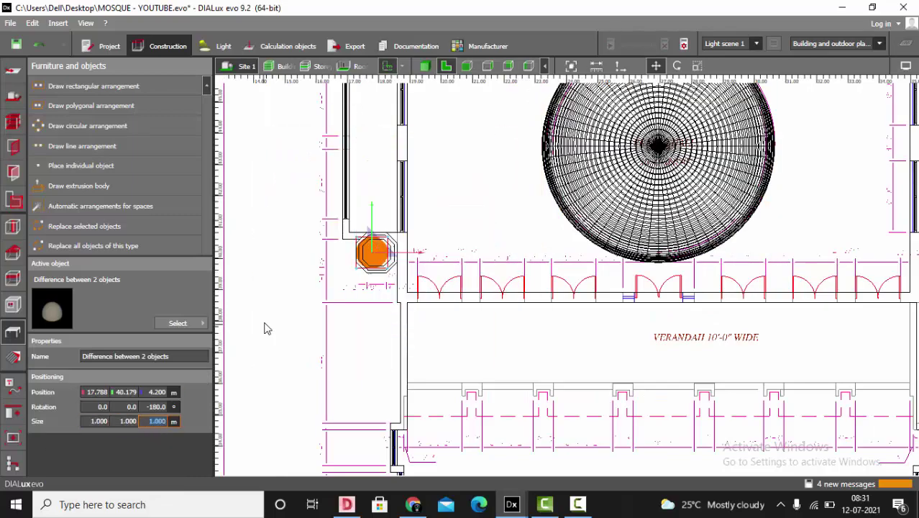
pyautogui.scroll(6, 369, 258)
pyautogui.moveTo(392, 221); pyautogui.dragTo(416, 226)
# Step: Set the small dome's two plan dimensions to 1.3 m each and centre it on the minaret's octagon
pyautogui.doubleClick(104, 422)
pyautogui.write('1.')
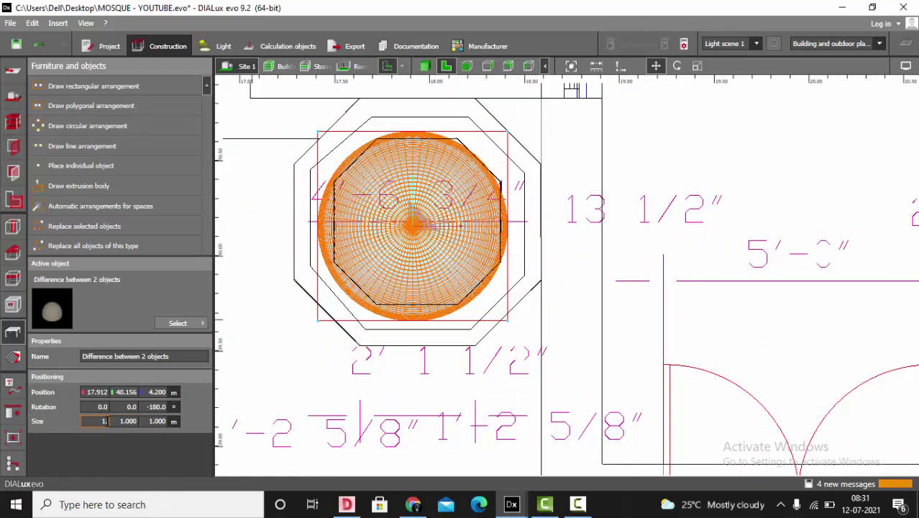
pyautogui.write('.4')
pyautogui.press('Return')
pyautogui.write('1.2')
pyautogui.press('Return')
pyautogui.write('1.3')
pyautogui.press('Return')
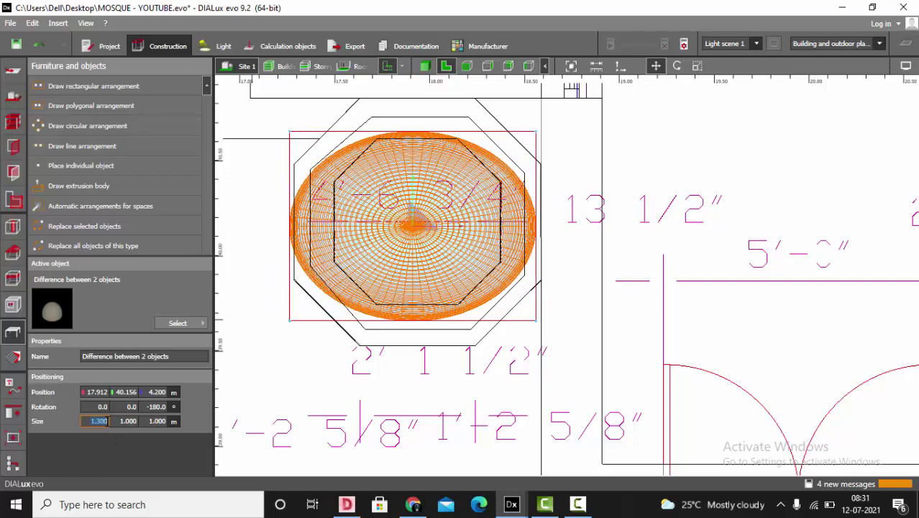
pyautogui.scroll(1, 356, 359)
pyautogui.moveTo(429, 190); pyautogui.dragTo(434, 189)
pyautogui.doubleClick(130, 422)
pyautogui.write('1.3')
pyautogui.press('Return')
pyautogui.scroll(-1, 467, 344)
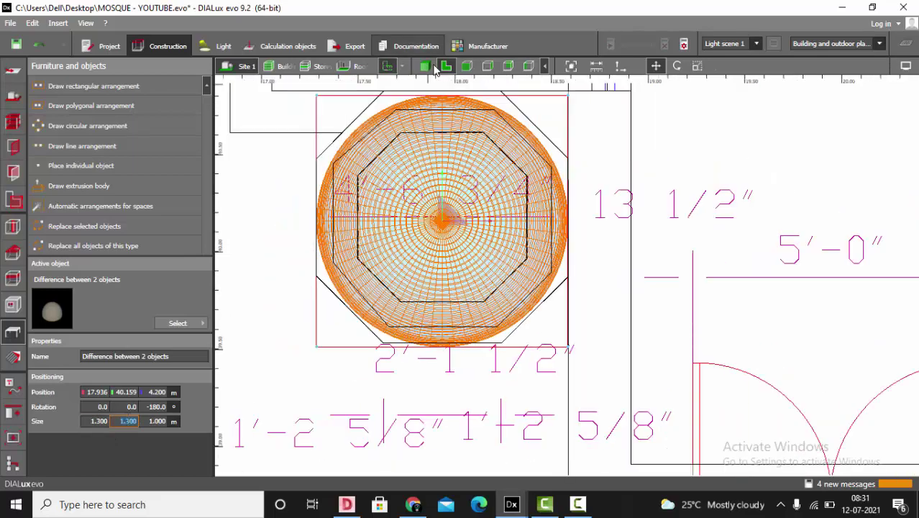
# Step: Raise the small dome to the top of the minaret in front view, to a height position of about 13.7 m
pyautogui.click(466, 66)
pyautogui.moveTo(478, 240); pyautogui.dragTo(477, 167)
pyautogui.scroll(-2, 468, 297)
pyautogui.scroll(4, 476, 148)
pyautogui.moveTo(479, 271); pyautogui.dragTo(479, 143)
# Step: Measure the minaret dome's height on the elevation drawing, from its crown down to the top ring
pyautogui.click(447, 66)
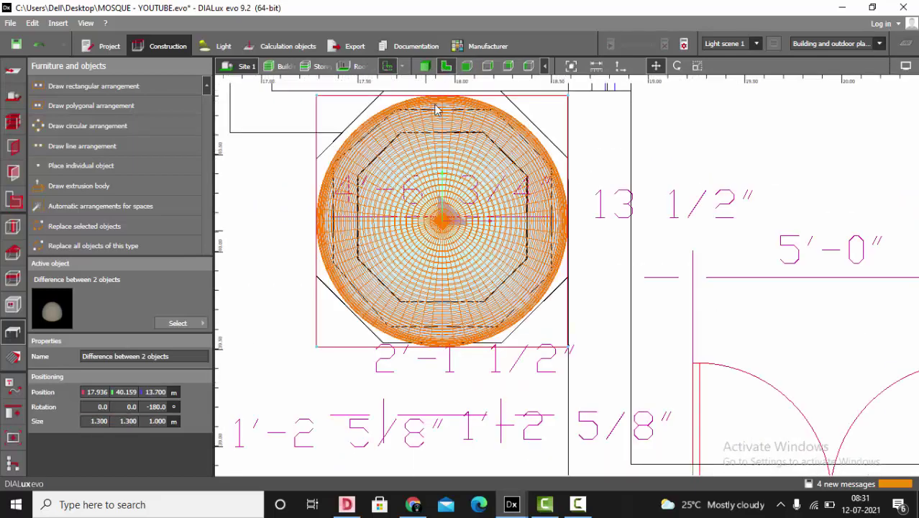
pyautogui.scroll(-15, 457, 267)
pyautogui.scroll(10, 748, 272)
pyautogui.scroll(3, 534, 267)
pyautogui.click(596, 66)
pyautogui.click(548, 134)
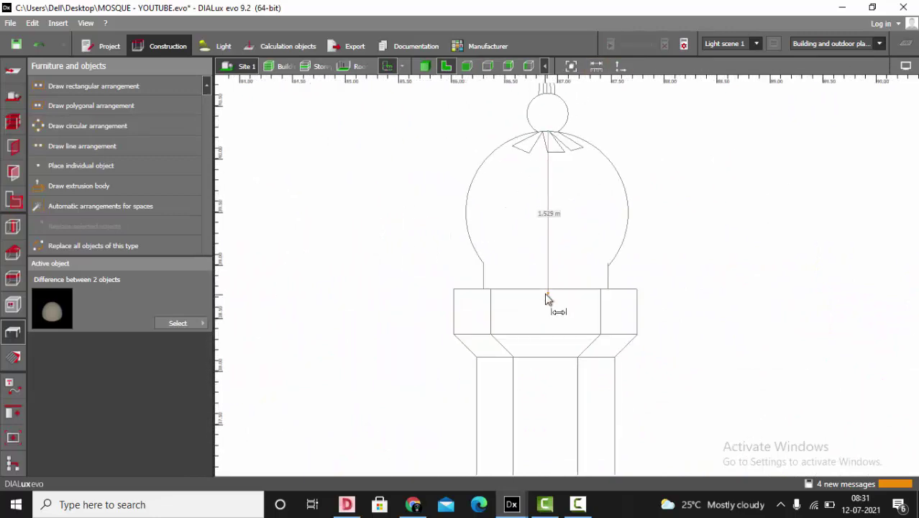
pyautogui.click(547, 291)
# Step: Set the small dome's height to 1.5 m and check the minaret in 3D
pyautogui.click(429, 66)
pyautogui.press('Escape')
pyautogui.write('1.5')
pyautogui.press('Return')
pyautogui.press('Escape')
pyautogui.scroll(-6, 557, 303)
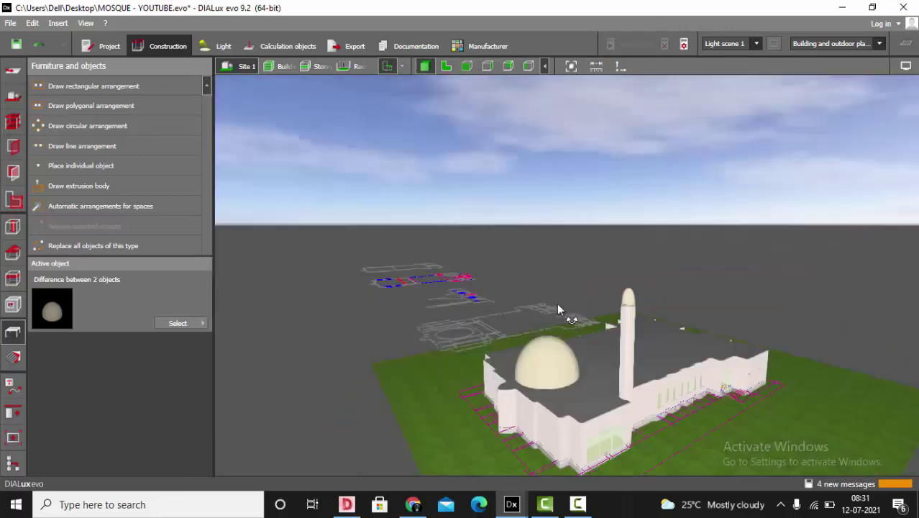
pyautogui.moveTo(556, 303); pyautogui.dragTo(723, 345, button='right')
pyautogui.scroll(5, 606, 282)
pyautogui.moveTo(606, 282); pyautogui.dragTo(576, 326, button='right')
# Step: Examine the two projecting octagonal rings of the minaret on the elevation drawing in plan view
pyautogui.click(447, 66)
pyautogui.scroll(-5, 456, 81)
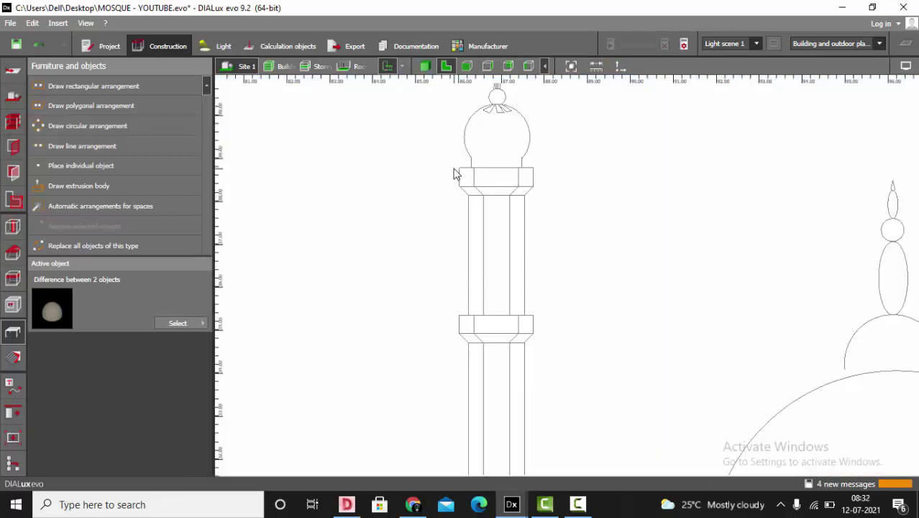
pyautogui.scroll(3, 465, 180)
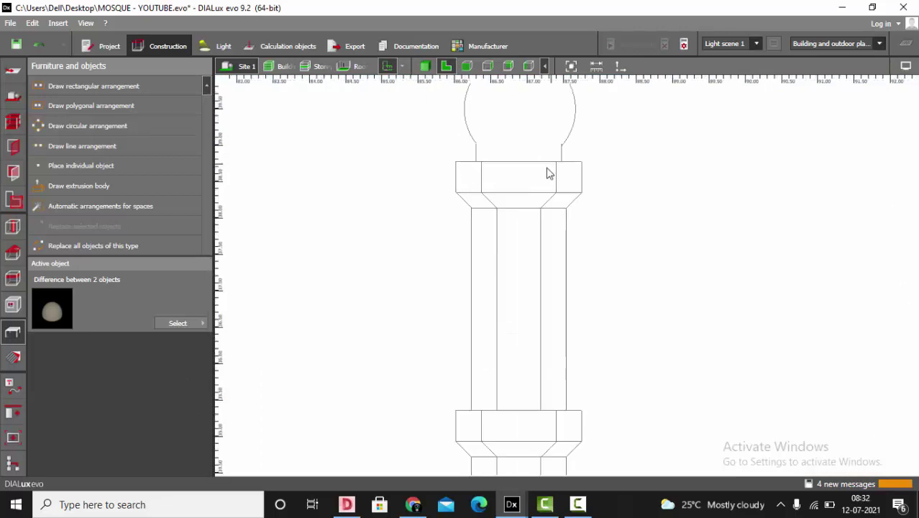
pyautogui.scroll(-4, 546, 177)
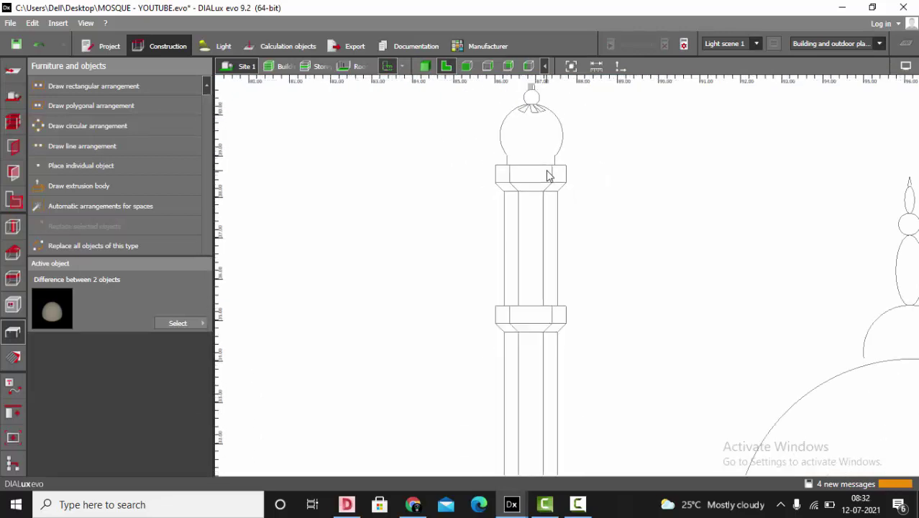
pyautogui.scroll(3, 525, 262)
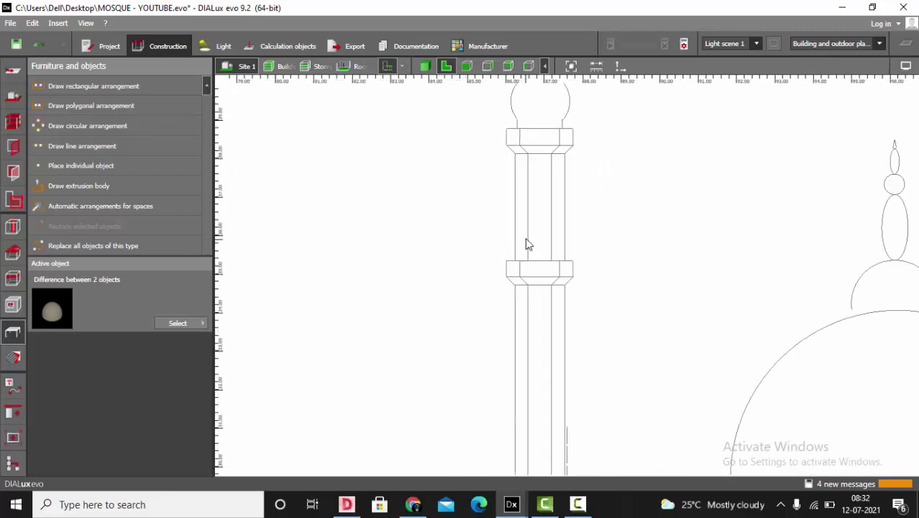
pyautogui.scroll(-1, 523, 278)
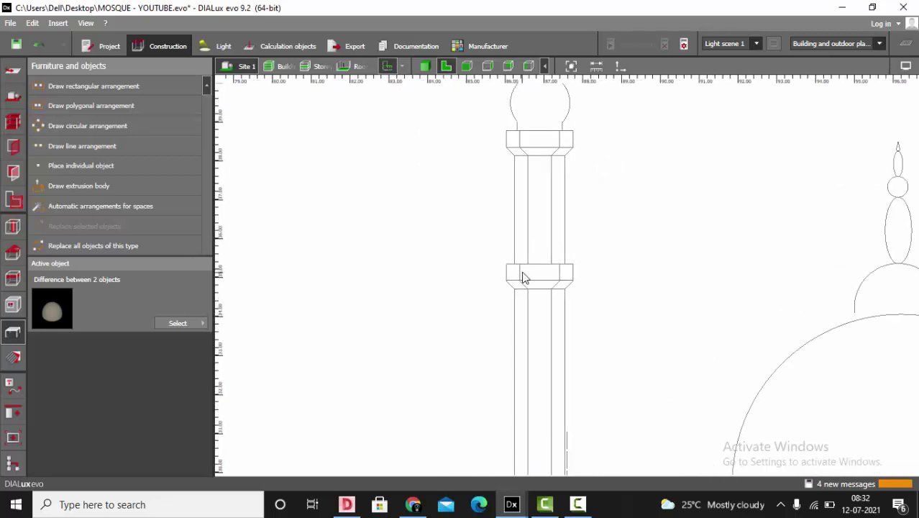
pyautogui.scroll(-1, 546, 271)
pyautogui.scroll(-2, 490, 235)
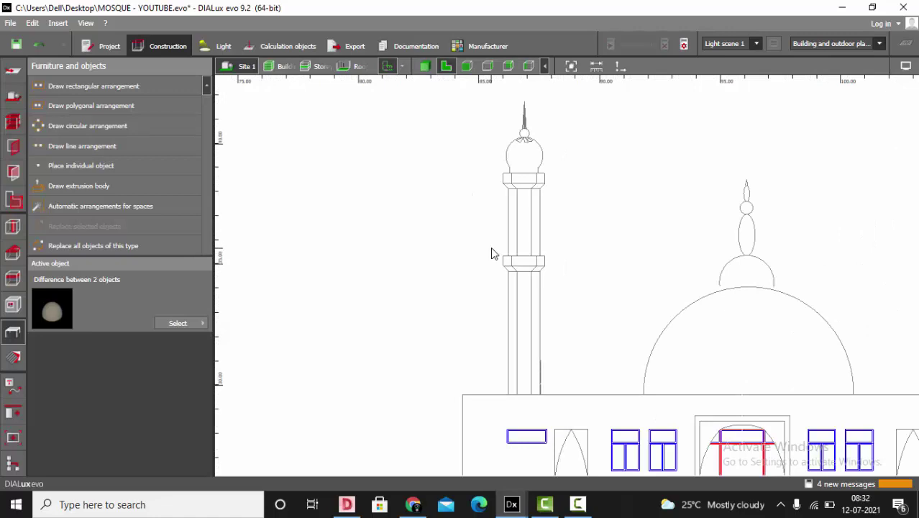
pyautogui.scroll(-6, 493, 253)
pyautogui.scroll(-2, 827, 349)
pyautogui.scroll(7, 587, 283)
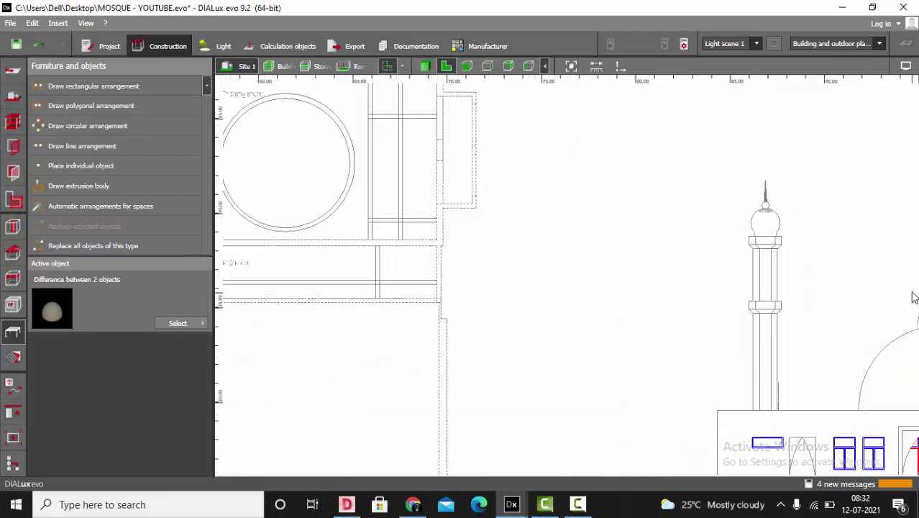
# Step: Move the small dome about 1.7 m along X, clear of the minaret's octagon in plan, and decline the save reminder
pyautogui.click(425, 66)
pyautogui.scroll(2, 352, 242)
pyautogui.scroll(1, 398, 270)
pyautogui.scroll(1, 431, 287)
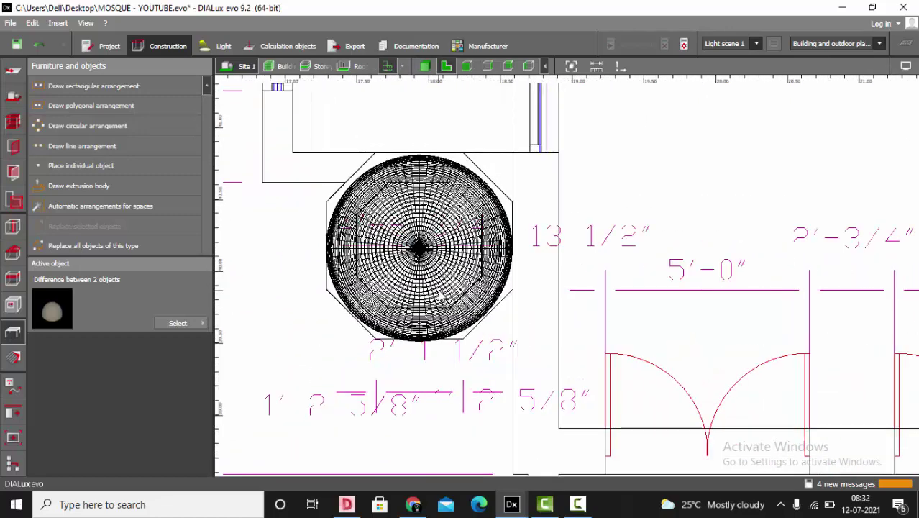
pyautogui.click(447, 286)
pyautogui.scroll(-1, 431, 266)
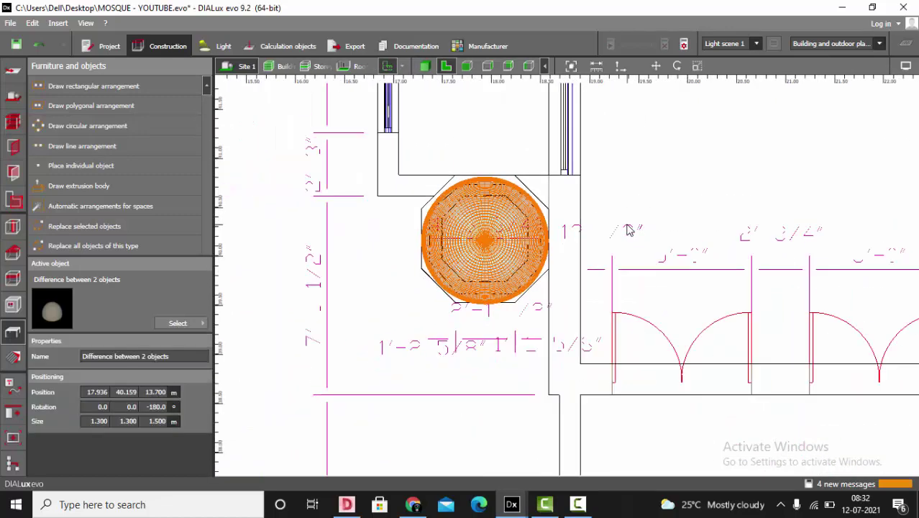
pyautogui.click(656, 66)
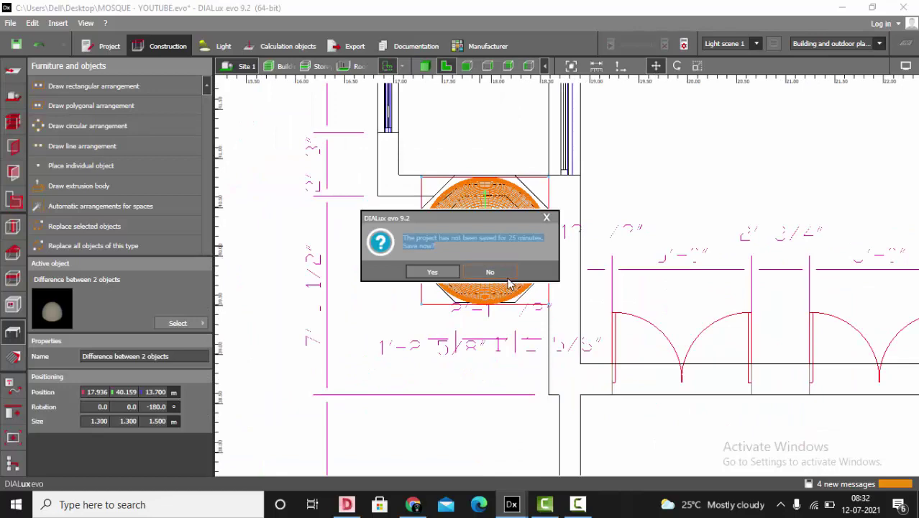
pyautogui.click(508, 277)
pyautogui.moveTo(494, 240); pyautogui.dragTo(657, 244)
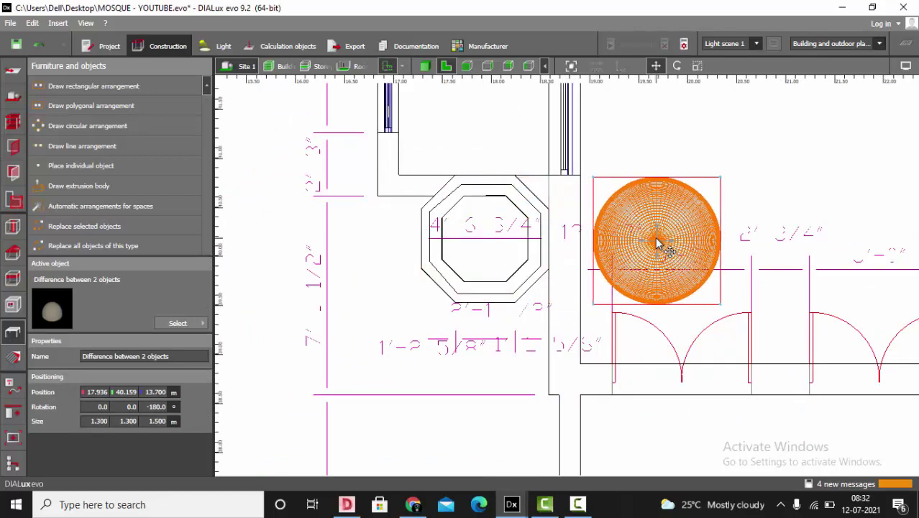
pyautogui.scroll(3, 508, 285)
# Step: Choose the Vertical cylinder as the active object and set its segments to 8
pyautogui.click(178, 322)
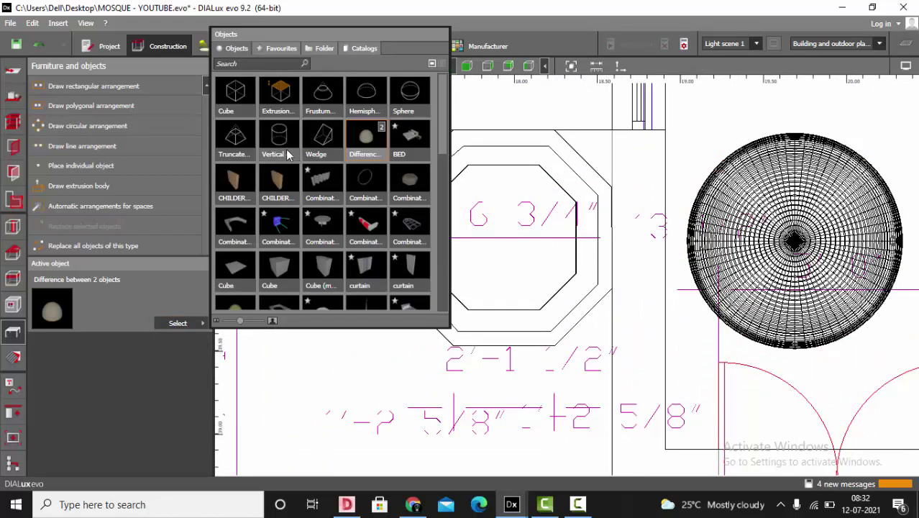
pyautogui.click(286, 150)
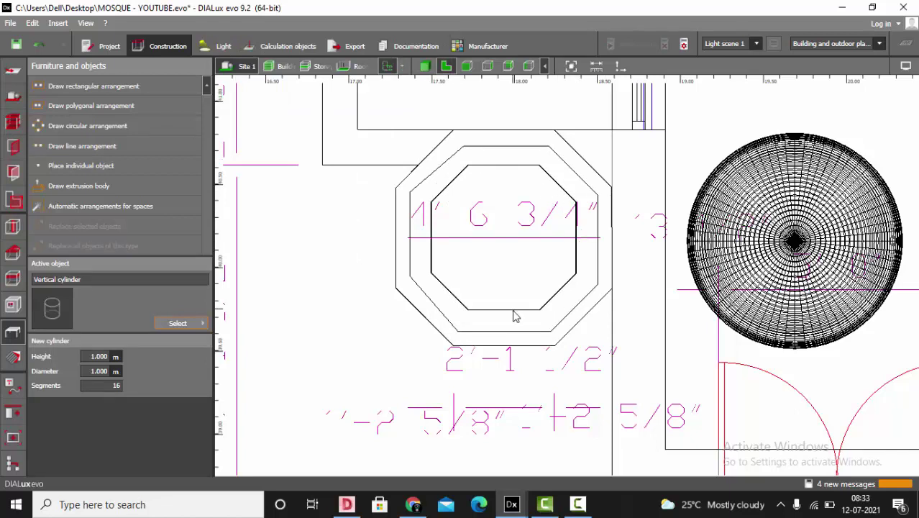
pyautogui.doubleClick(114, 389)
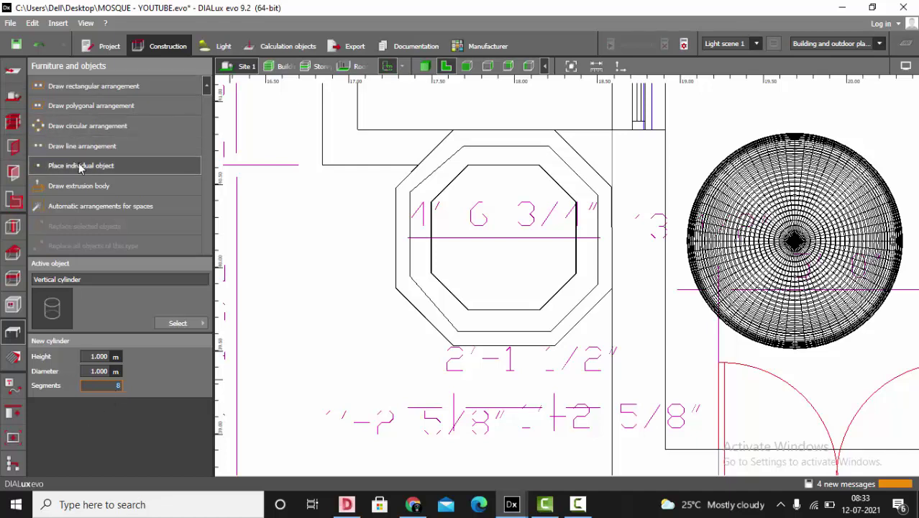
# Step: Measure across the outer octagon of the minaret and set the new cylinder's height and diameter to 1.6 m each
pyautogui.click(601, 70)
pyautogui.click(498, 131)
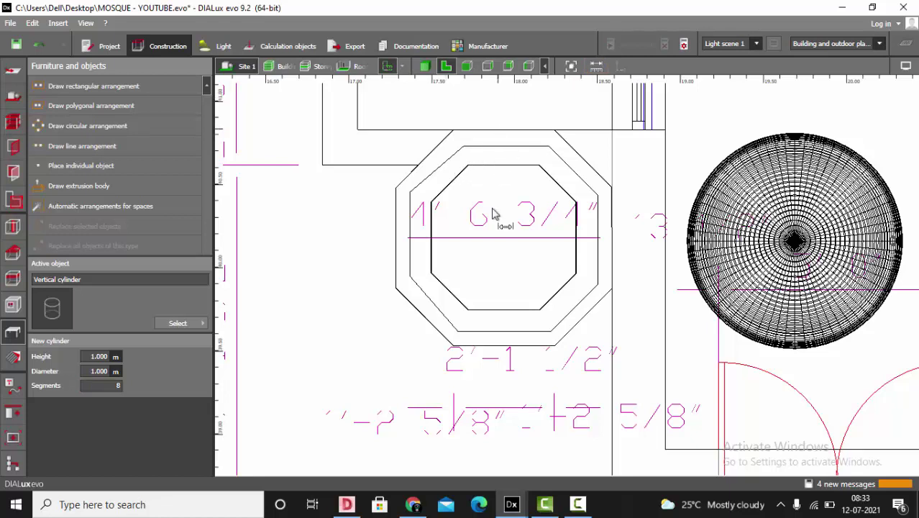
pyautogui.click(499, 344)
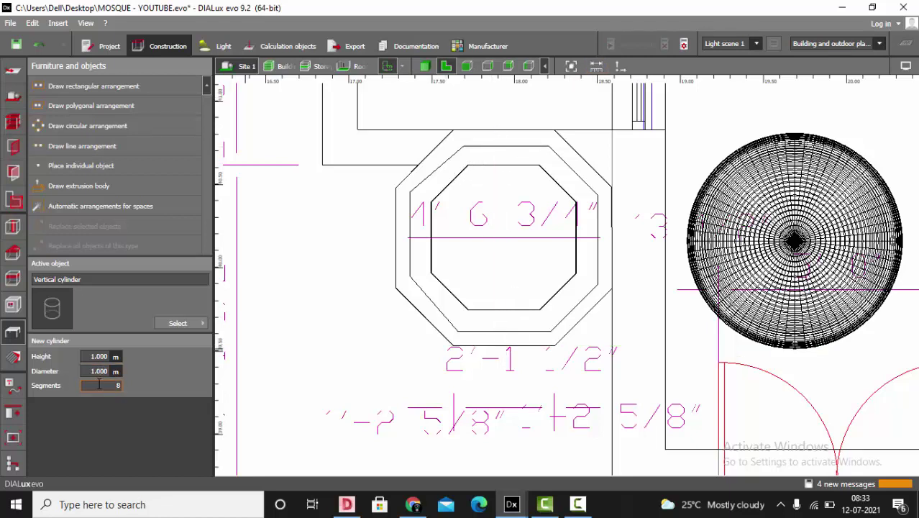
pyautogui.click(100, 357)
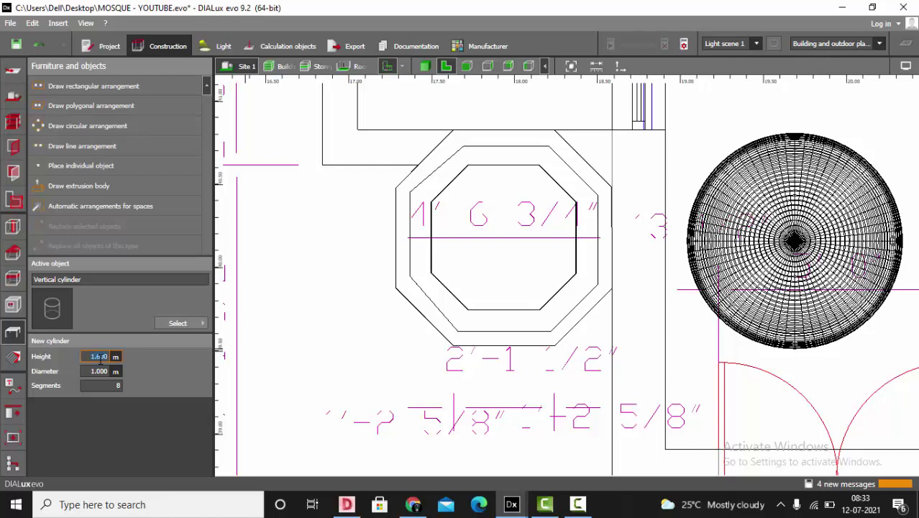
pyautogui.click(92, 371)
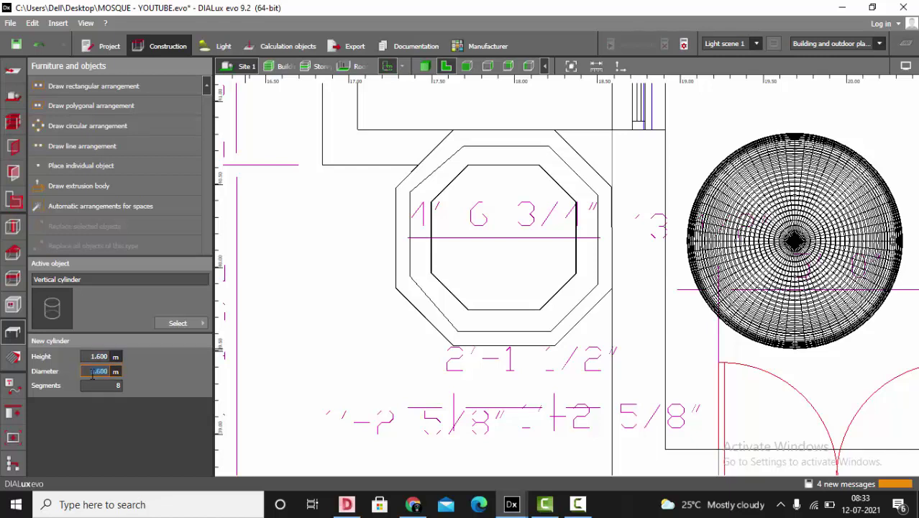
# Step: Place the eight-segment cylinder on the minaret's octagon in plan, centre it and rotate it to -22° about Z
pyautogui.click(127, 165)
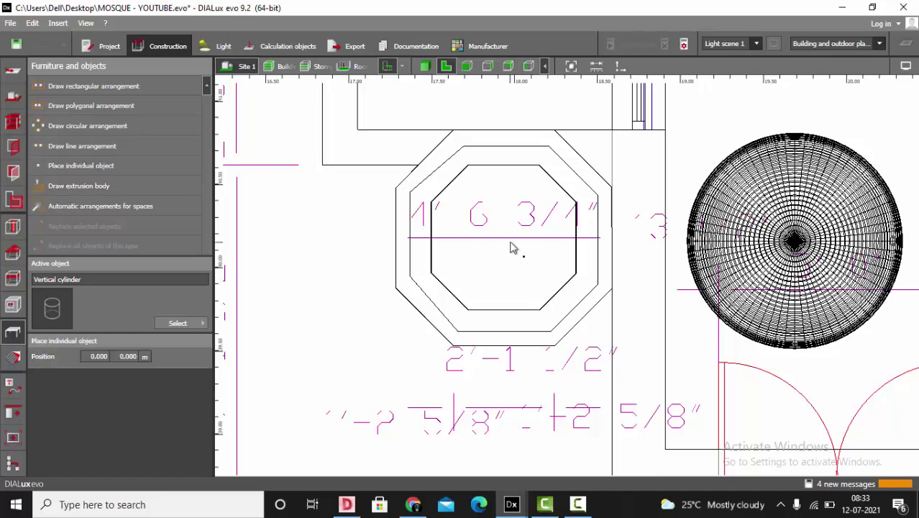
pyautogui.click(520, 259)
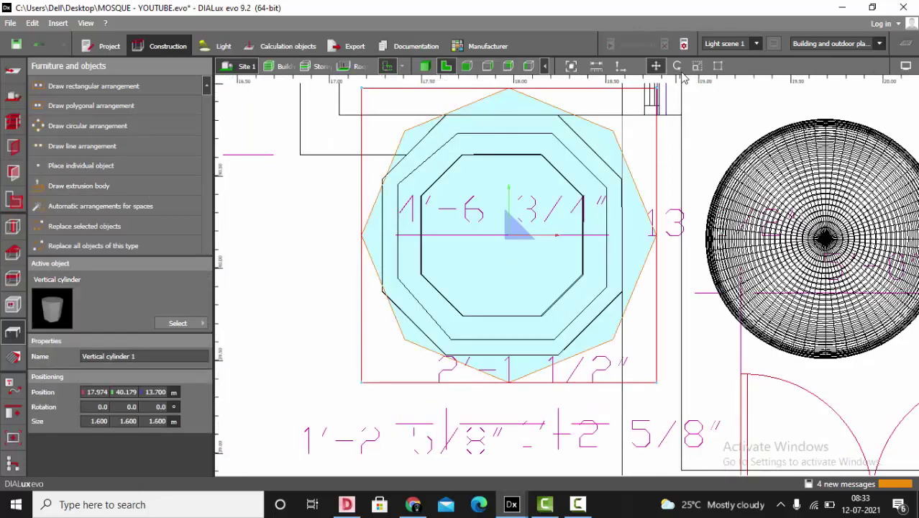
pyautogui.moveTo(564, 235); pyautogui.dragTo(553, 260)
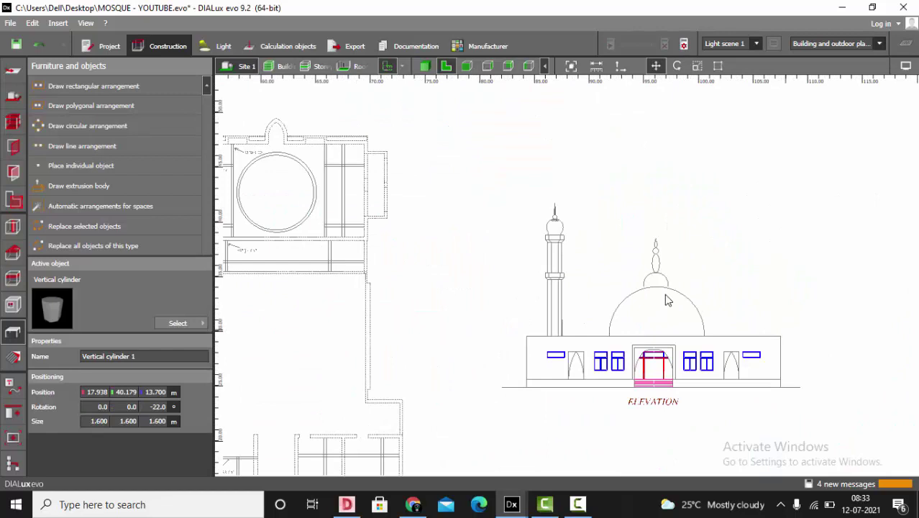
# Step: Measure the height of the minaret's upper octagonal ring, just below the small dome, on the elevation drawing
pyautogui.scroll(8, 553, 219)
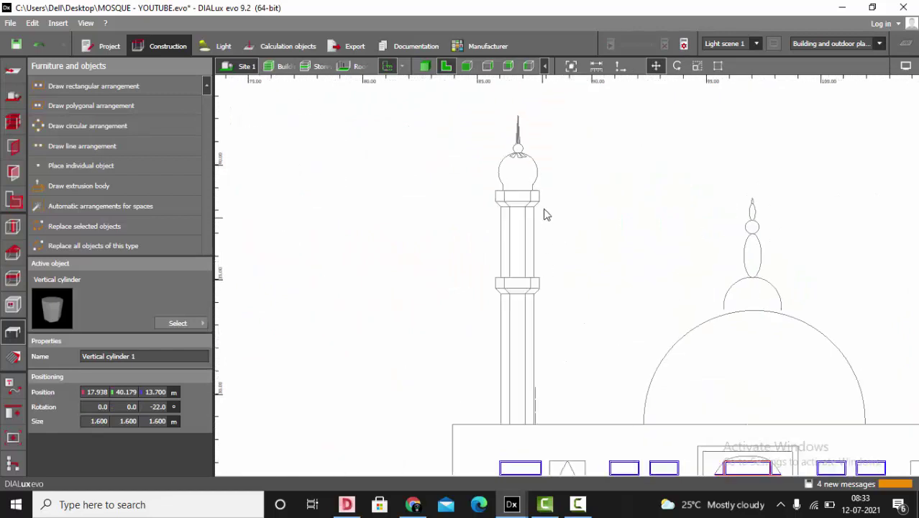
pyautogui.click(584, 146)
pyautogui.scroll(3, 503, 167)
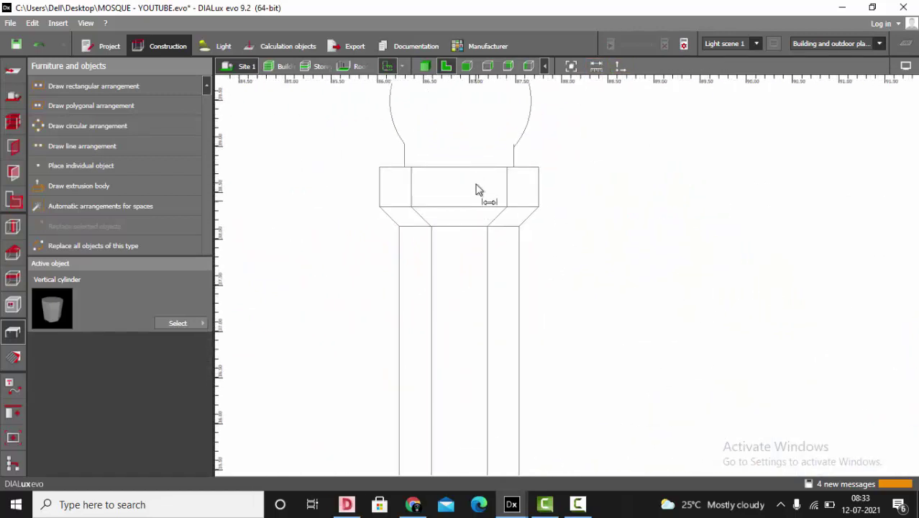
pyautogui.click(477, 169)
pyautogui.scroll(-8, 885, 216)
pyautogui.scroll(-1, 879, 222)
# Step: Select the octagonal cylinder on the minaret in plan and set its height to 0.42 m
pyautogui.scroll(8, 445, 207)
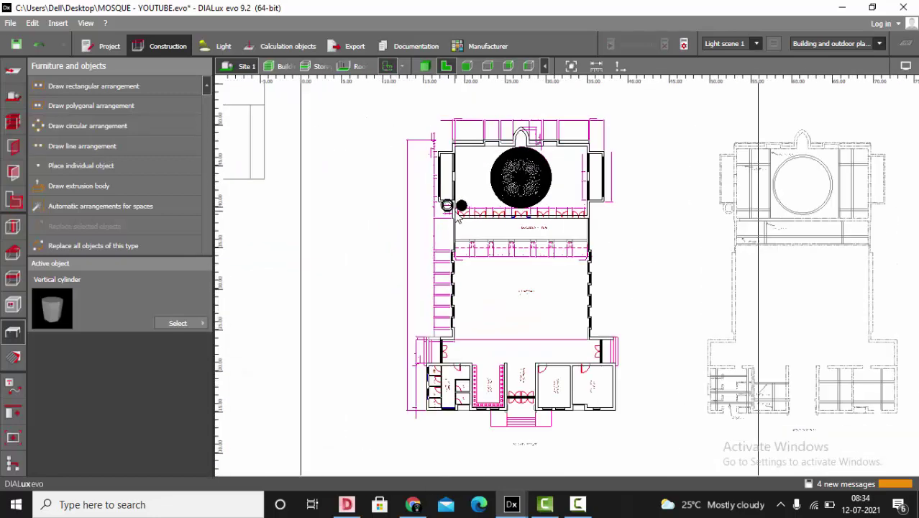
pyautogui.click(444, 206)
pyautogui.scroll(4, 443, 238)
pyautogui.scroll(4, 417, 197)
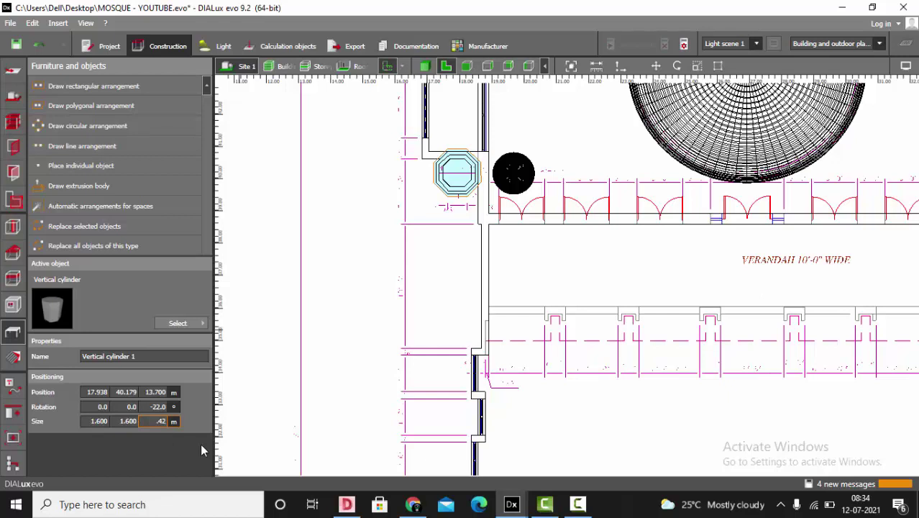
pyautogui.press('Return')
# Step: Measure the height of the sloped part beneath the upper octagonal ring on the elevation drawing
pyautogui.click(317, 258)
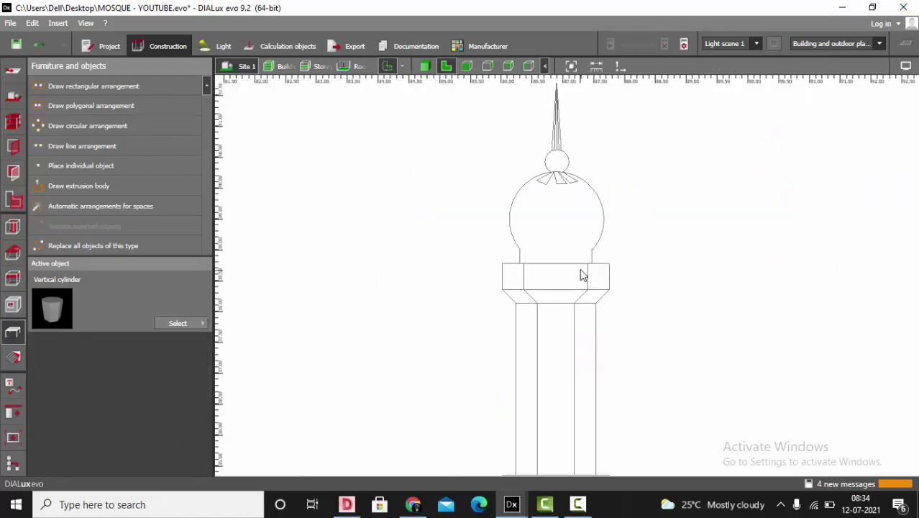
pyautogui.scroll(2, 584, 274)
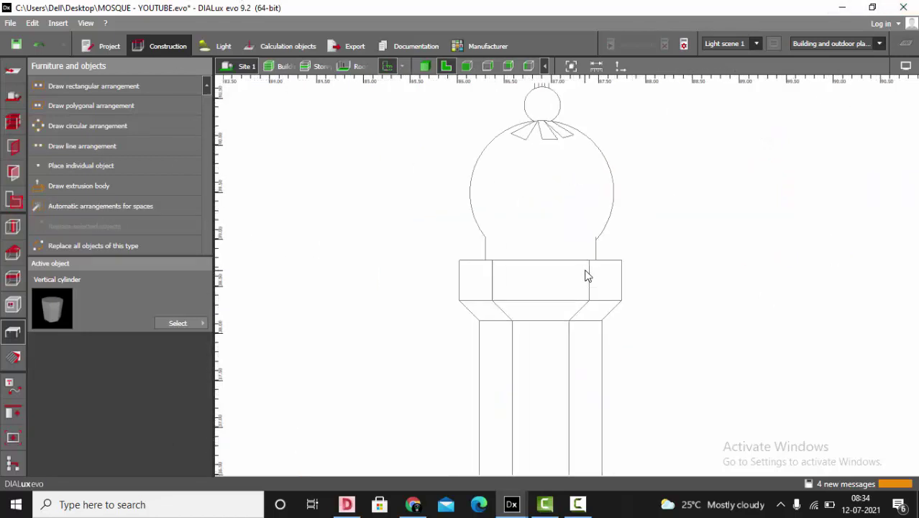
pyautogui.scroll(1, 587, 275)
pyautogui.click(600, 67)
pyautogui.scroll(2, 573, 311)
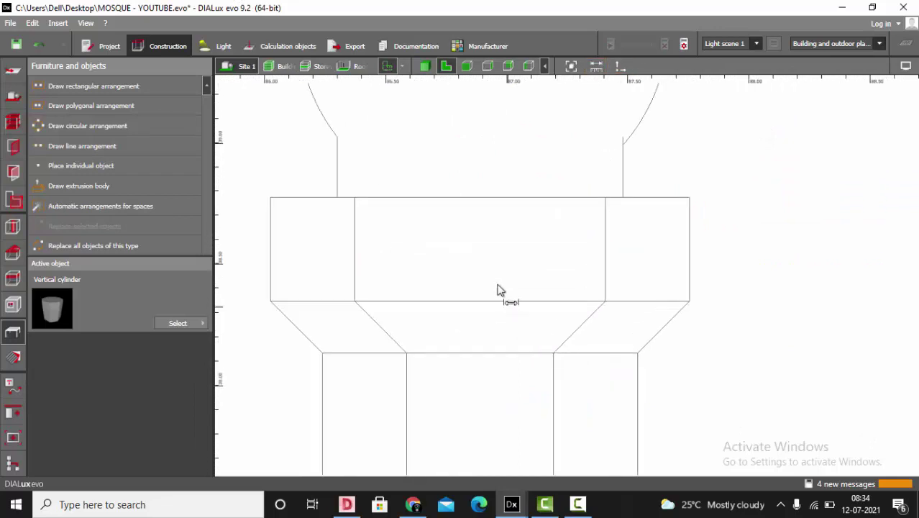
pyautogui.click(507, 302)
pyautogui.click(508, 352)
pyautogui.click(510, 352)
pyautogui.scroll(-6, 707, 283)
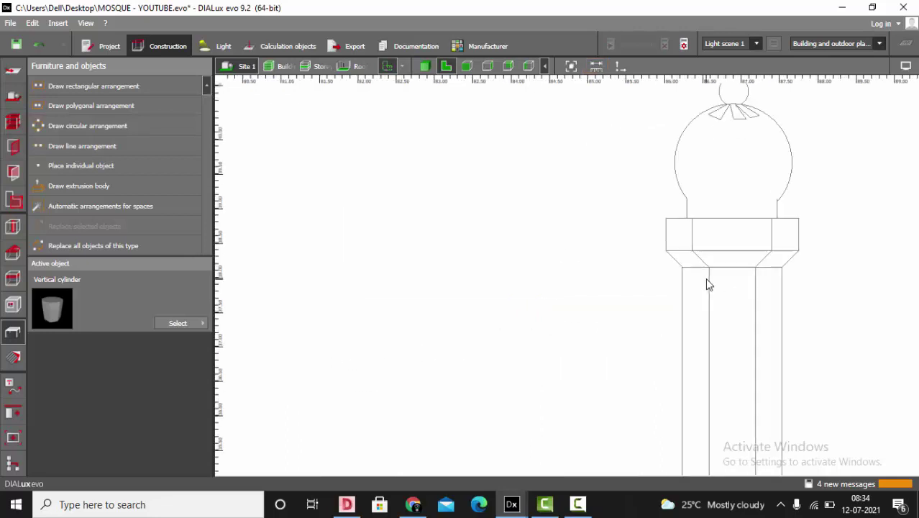
pyautogui.scroll(-10, 791, 196)
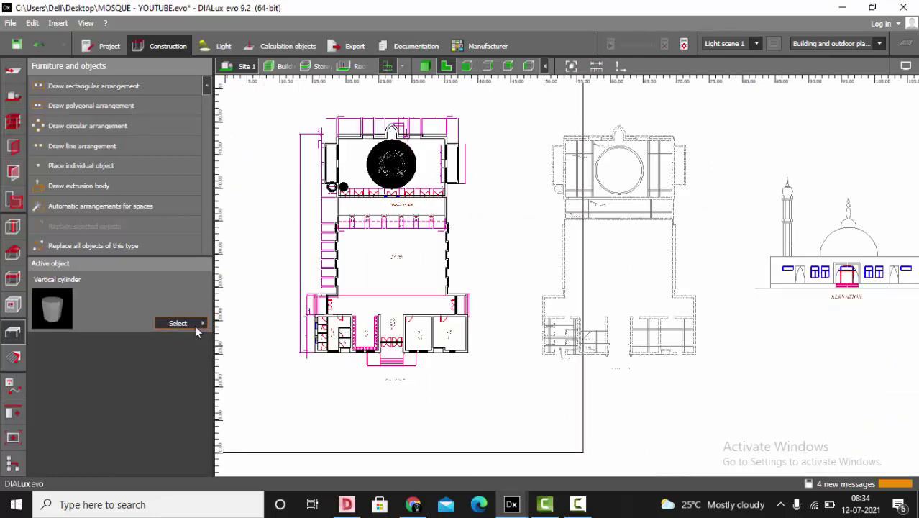
# Step: Choose the Frustum of a cone as the active object and set its height to 0.42 m and lower diameter to 1.3 m
pyautogui.click(195, 325)
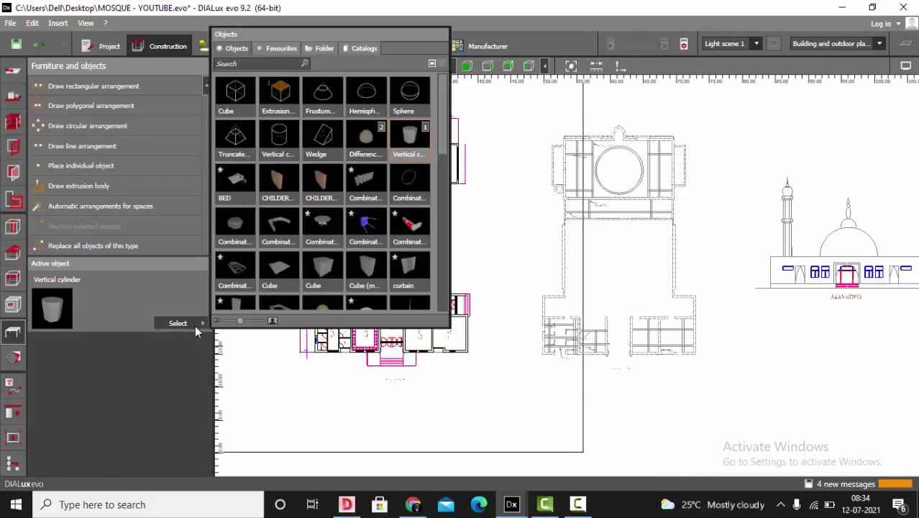
pyautogui.click(332, 95)
pyautogui.click(102, 386)
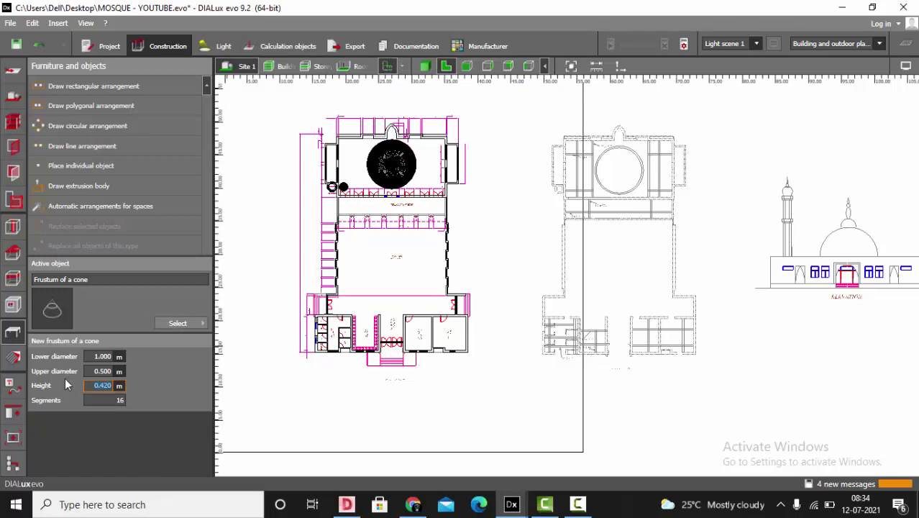
pyautogui.click(93, 356)
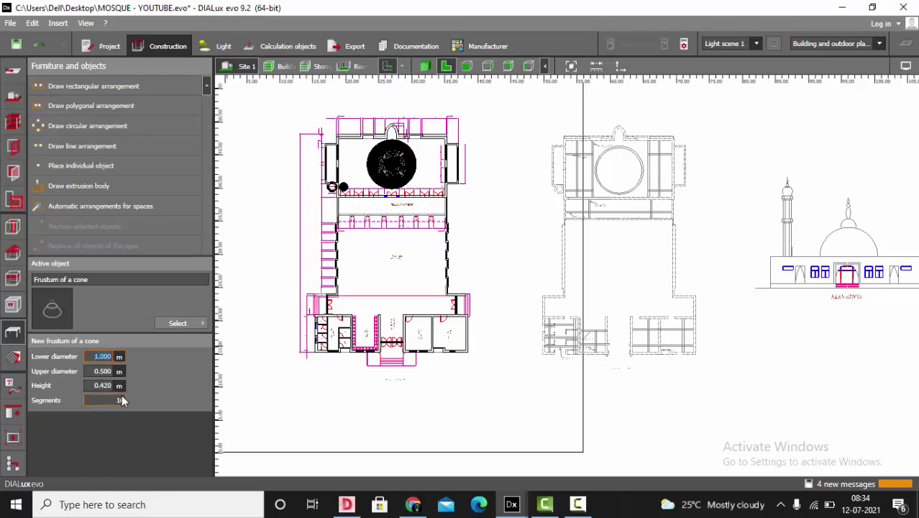
pyautogui.write('1.3')
pyautogui.press('Return')
# Step: Set the new frustum's upper diameter to 1.6 m and its segments to 8
pyautogui.click(105, 372)
pyautogui.write('1.')
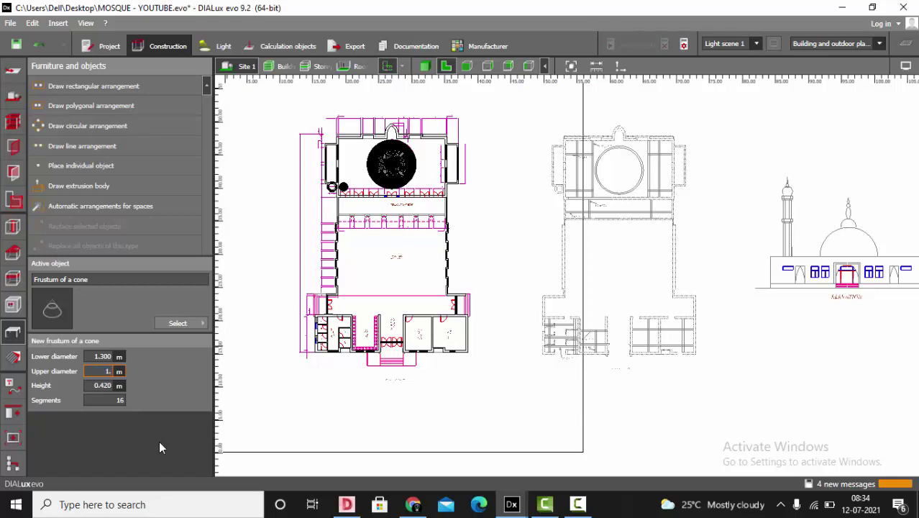
pyautogui.write('6')
pyautogui.press('Return')
pyautogui.click(113, 401)
pyautogui.press('BackSpace')
pyautogui.write('8')
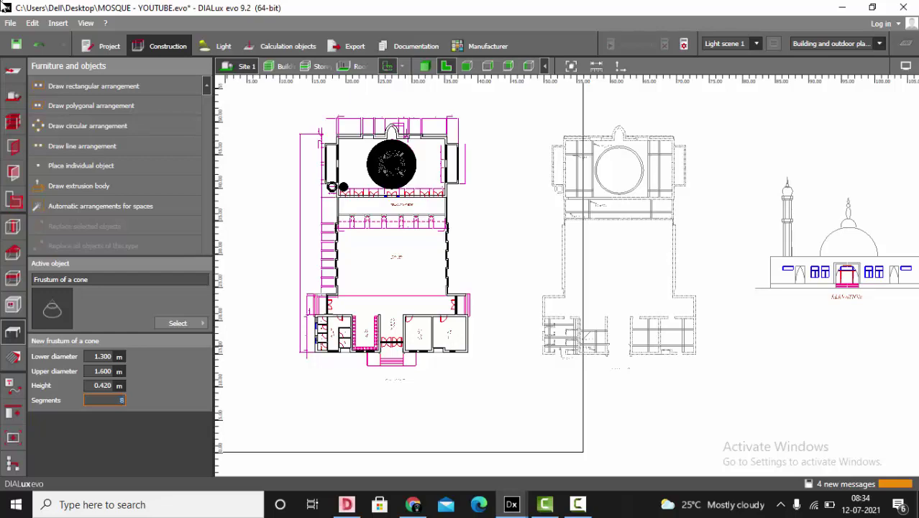
# Step: Place the frustum on the minaret's octagon in plan and rotate it to -21° about Z
pyautogui.click(75, 167)
pyautogui.scroll(5, 289, 195)
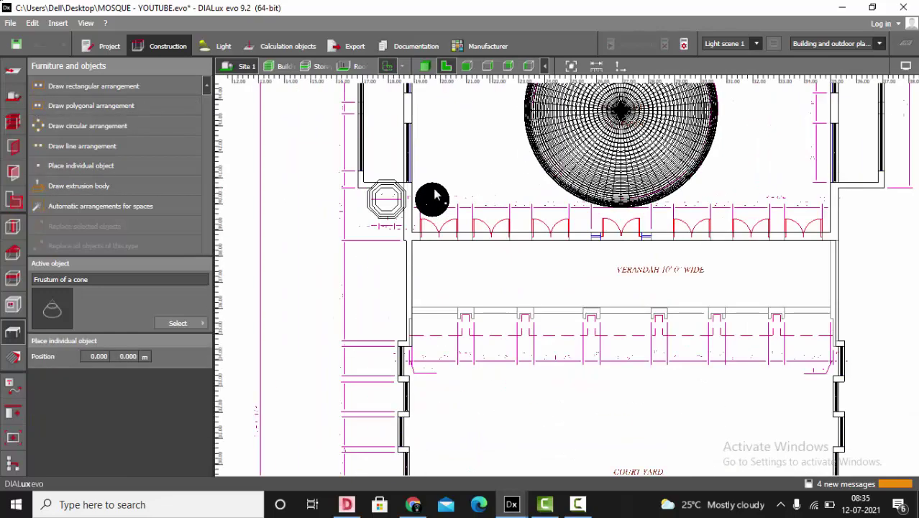
pyautogui.scroll(6, 433, 198)
pyautogui.scroll(2, 451, 216)
pyautogui.click(451, 220)
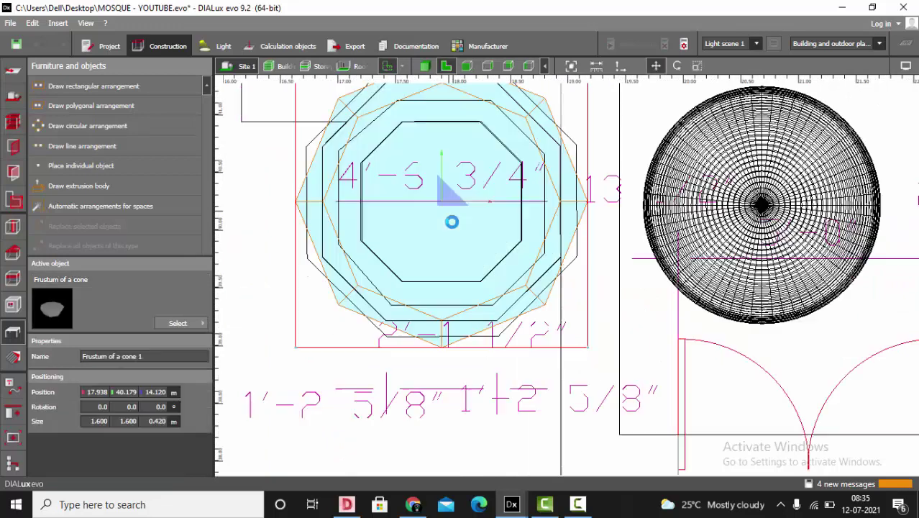
pyautogui.scroll(-2, 452, 229)
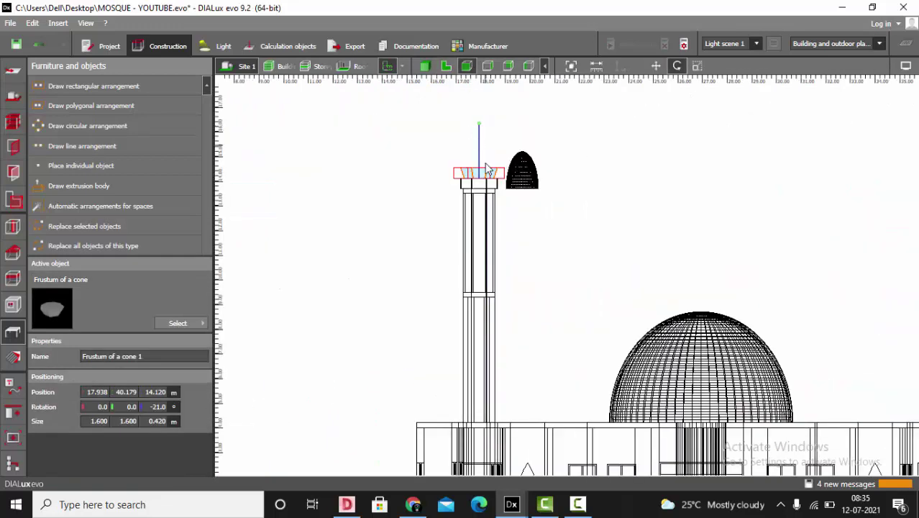
# Step: Move the frustum straight down in front view until its upper edge meets the underside of the octagonal cylinder
pyautogui.scroll(5, 484, 177)
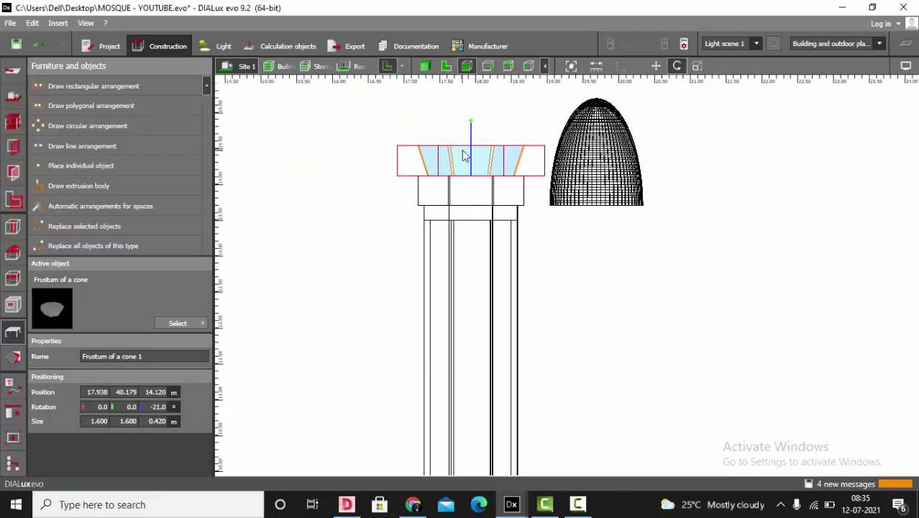
pyautogui.scroll(-5, 466, 154)
pyautogui.scroll(4, 463, 147)
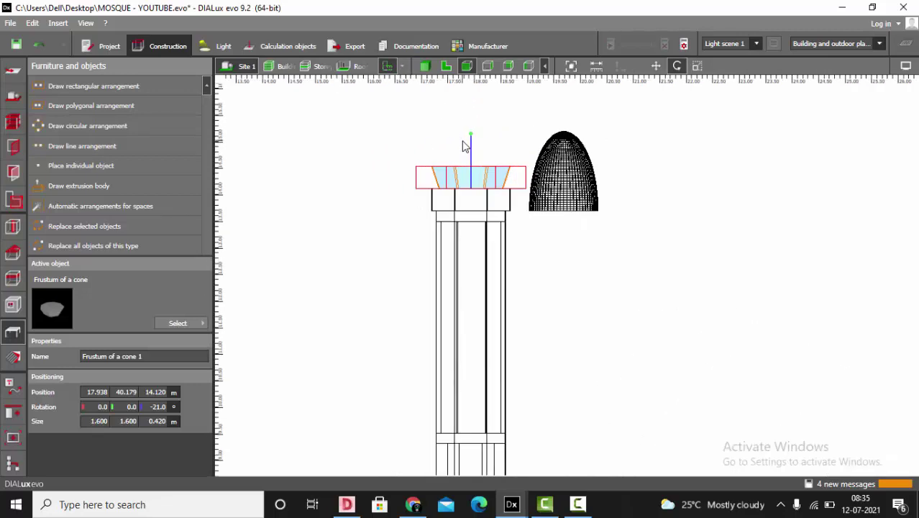
pyautogui.scroll(1, 464, 147)
pyautogui.click(656, 67)
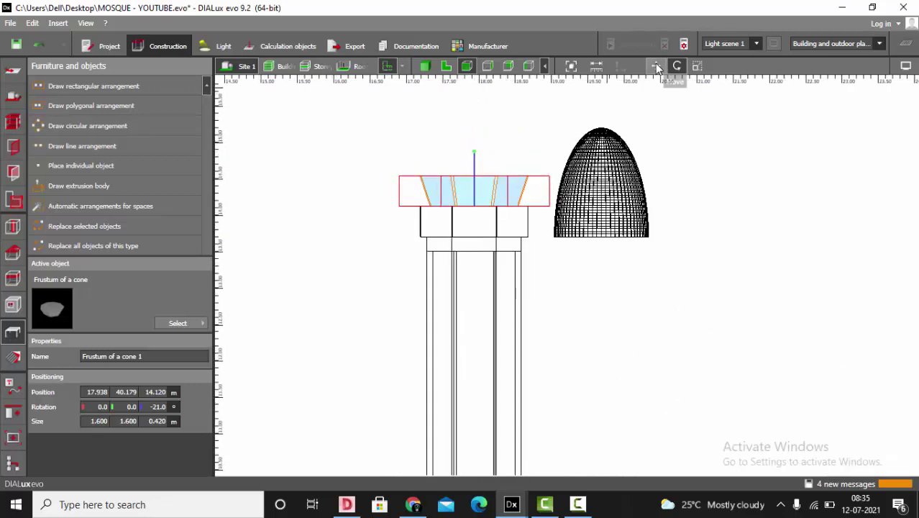
pyautogui.moveTo(475, 163); pyautogui.dragTo(476, 222)
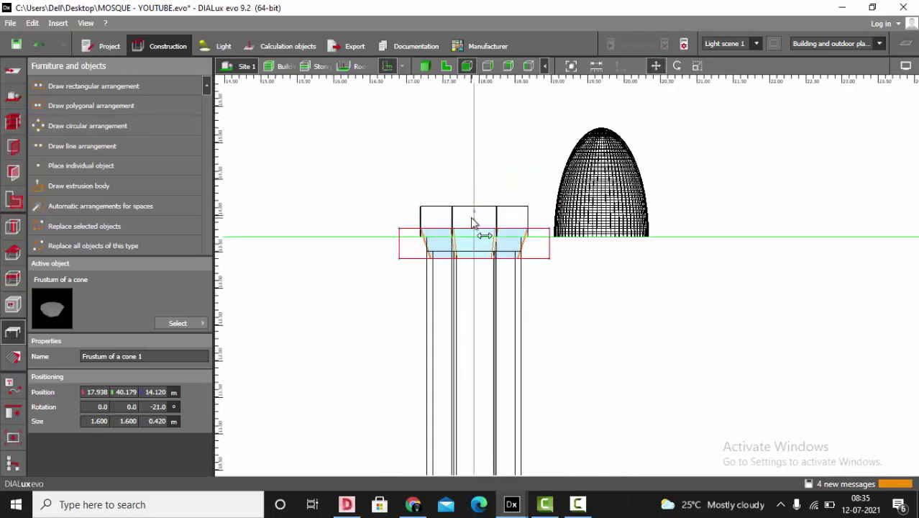
pyautogui.scroll(3, 469, 229)
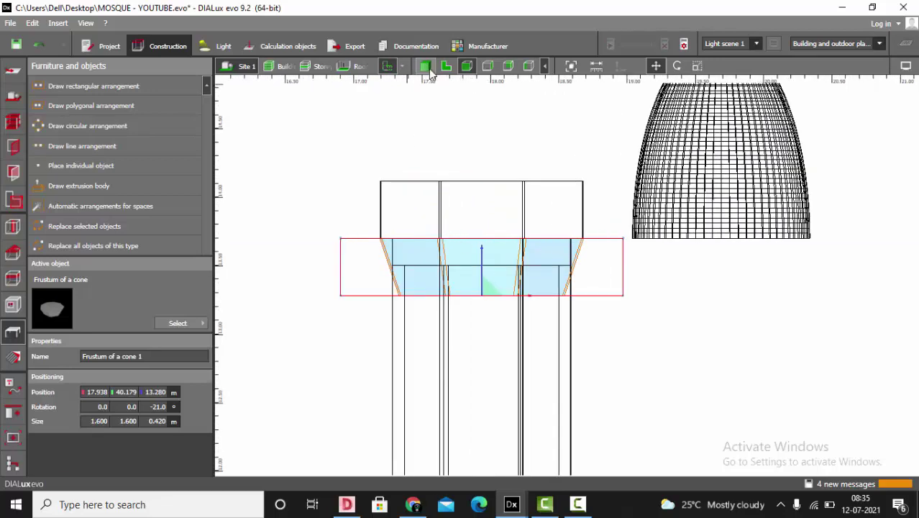
# Step: Select the frustum below the octagonal ring in the 3D view and set its height to 0.2 m
pyautogui.click(428, 68)
pyautogui.scroll(3, 633, 160)
pyautogui.click(466, 223)
pyautogui.scroll(3, 466, 223)
pyautogui.moveTo(466, 224); pyautogui.dragTo(672, 219)
pyautogui.scroll(3, 673, 220)
pyautogui.scroll(3, 725, 230)
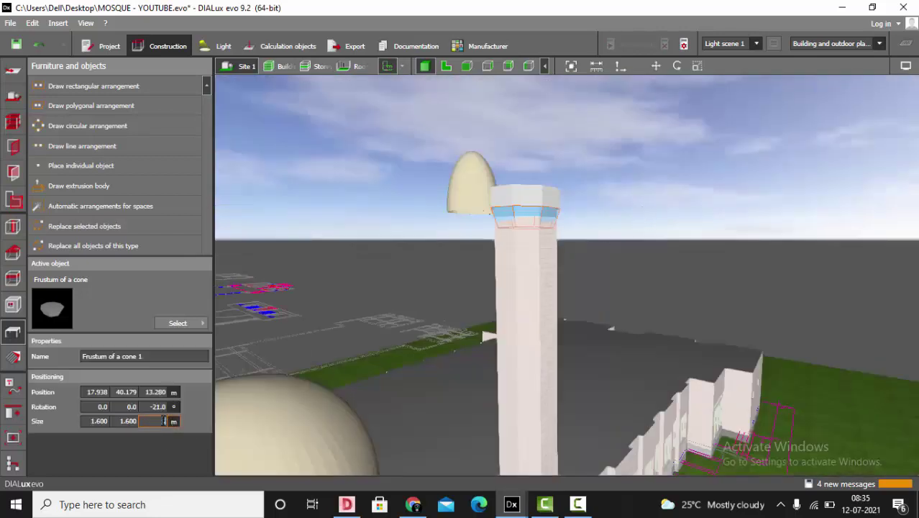
pyautogui.write('0.201')
pyautogui.press('Return')
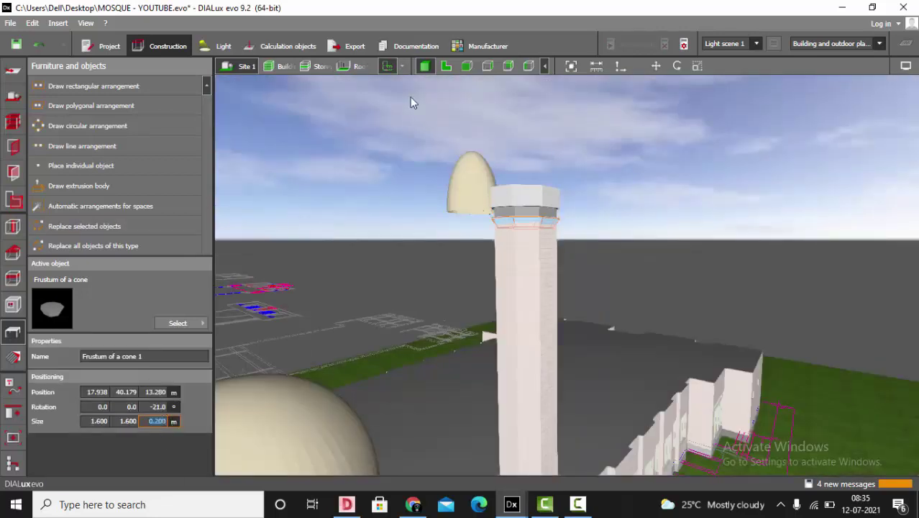
# Step: Raise the flattened frustum in front view to Z 13.5 m, against the underside of the octagonal cylinder
pyautogui.click(466, 67)
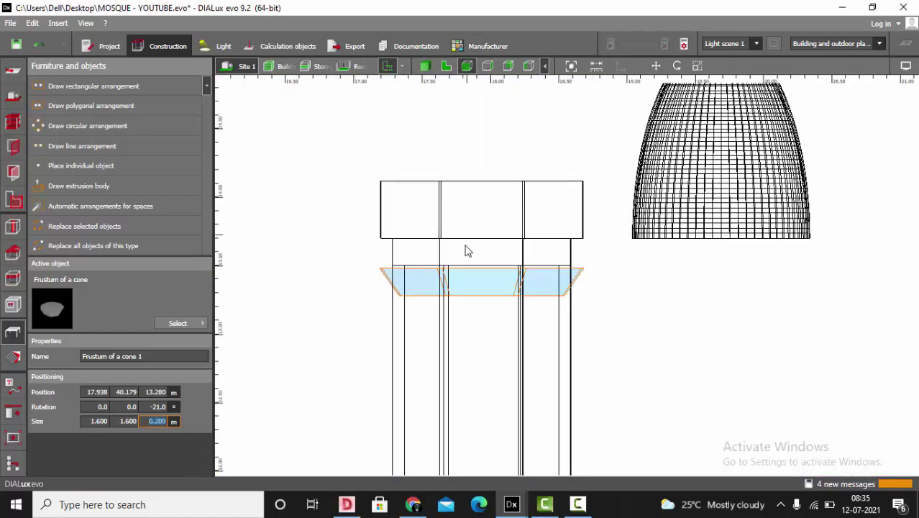
pyautogui.scroll(3, 466, 251)
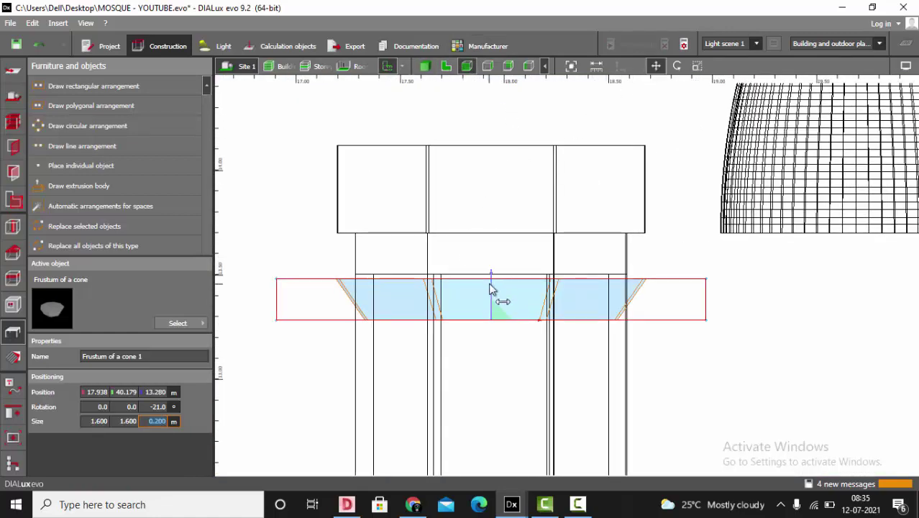
pyautogui.moveTo(490, 288); pyautogui.dragTo(492, 233)
pyautogui.scroll(2, 491, 233)
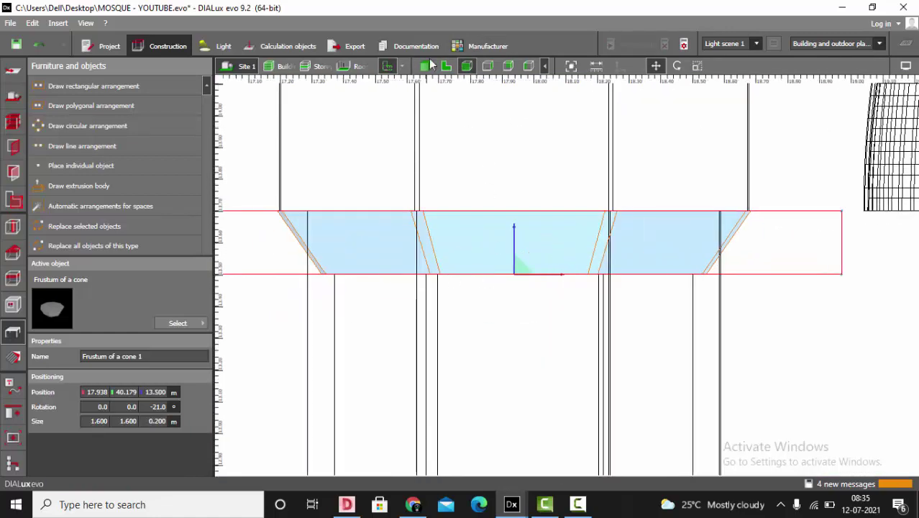
# Step: Select the frustum and the octagonal cylinder above it in 3D and combine them into a single object
pyautogui.scroll(-3, 450, 96)
pyautogui.scroll(-2, 462, 230)
pyautogui.scroll(-2, 705, 210)
pyautogui.scroll(-2, 704, 215)
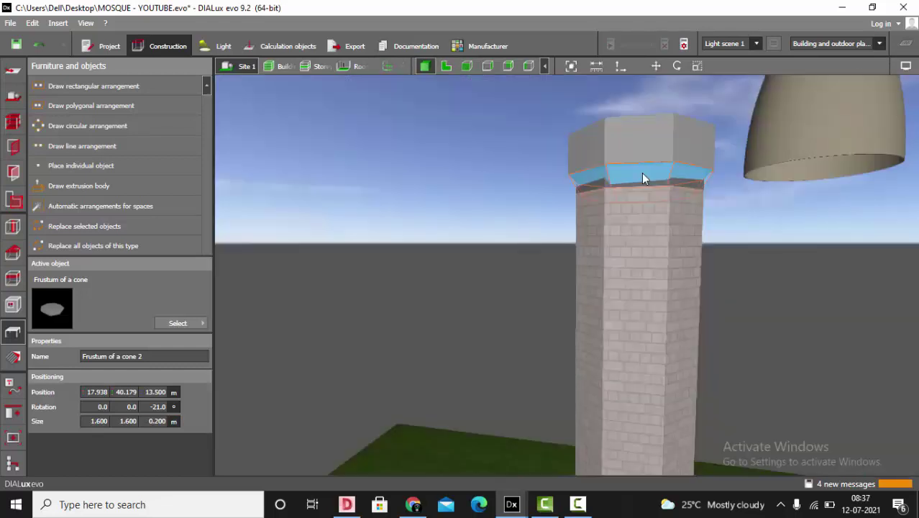
pyautogui.keyDown('ctrl'); pyautogui.click(656, 127); pyautogui.keyUp('ctrl')
pyautogui.click(12, 413)
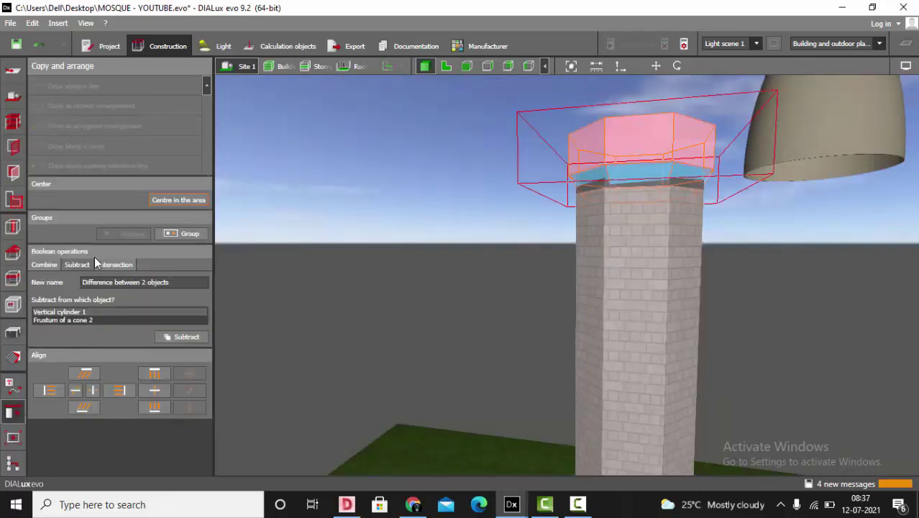
pyautogui.click(36, 263)
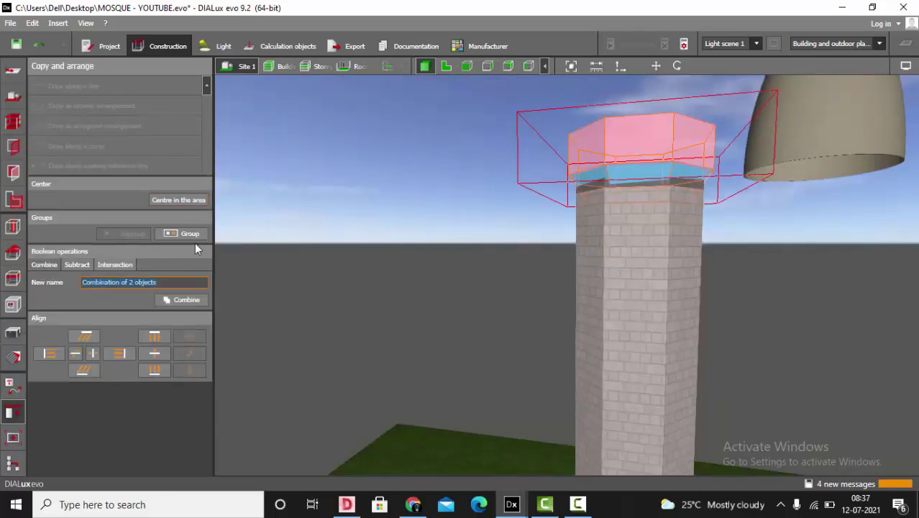
pyautogui.click(189, 301)
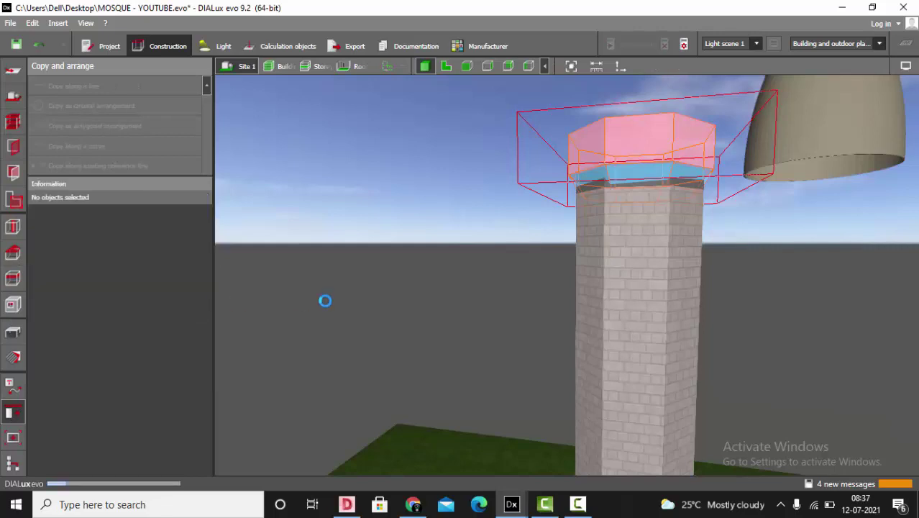
# Step: Pick the combined octagonal ring's material and change its colour to grey, RGB 139, 139, 139
pyautogui.click(13, 358)
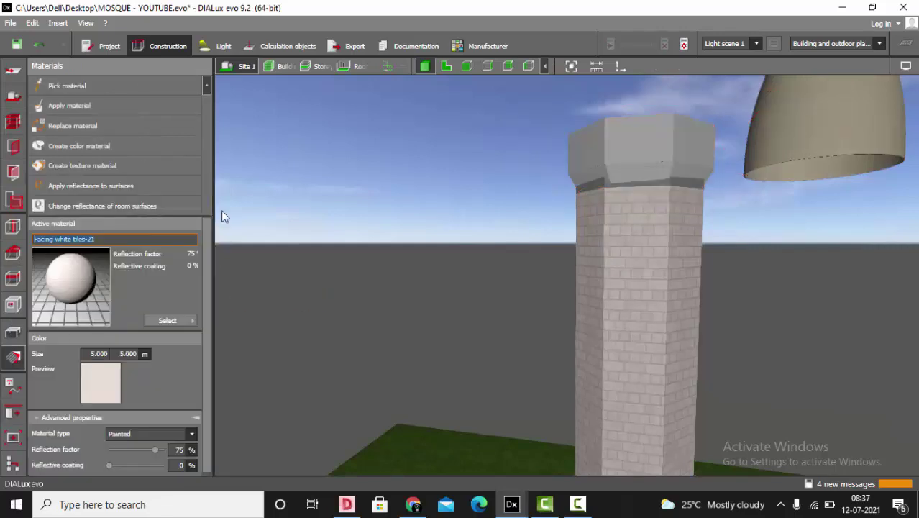
pyautogui.click(88, 85)
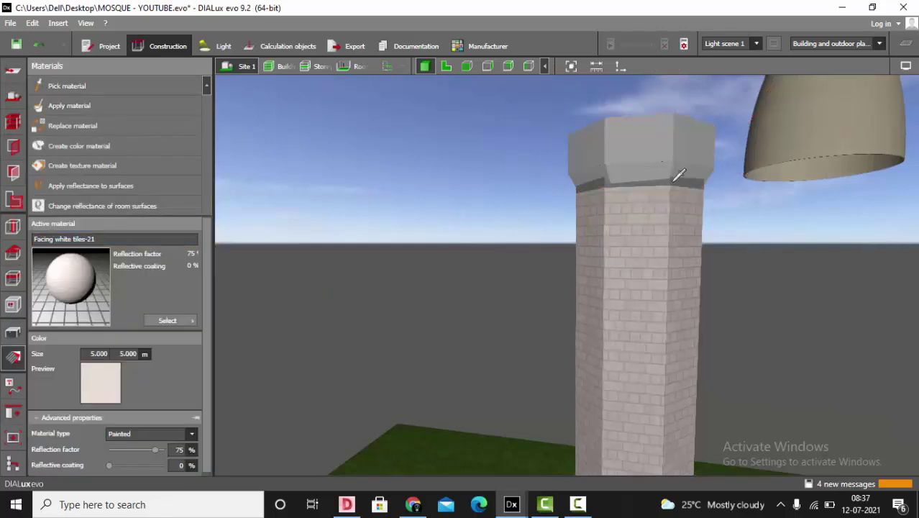
pyautogui.click(675, 180)
pyautogui.click(105, 375)
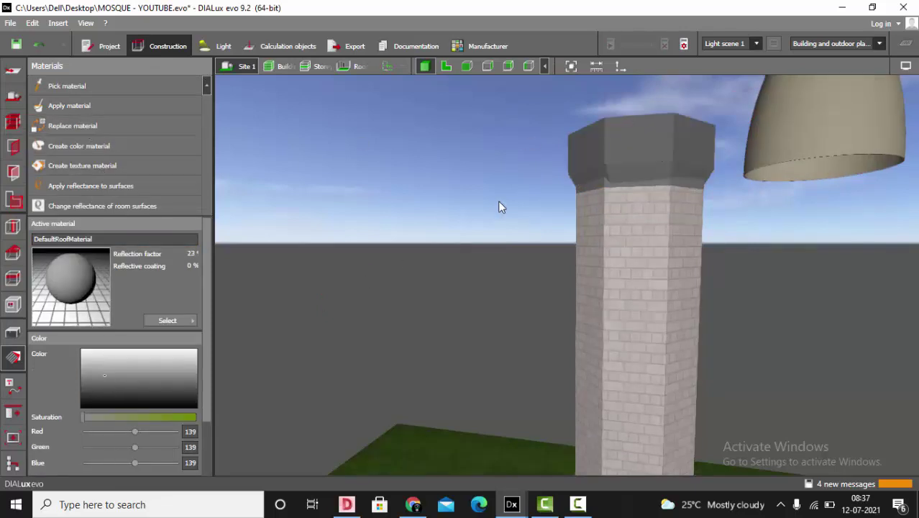
pyautogui.scroll(-2, 441, 266)
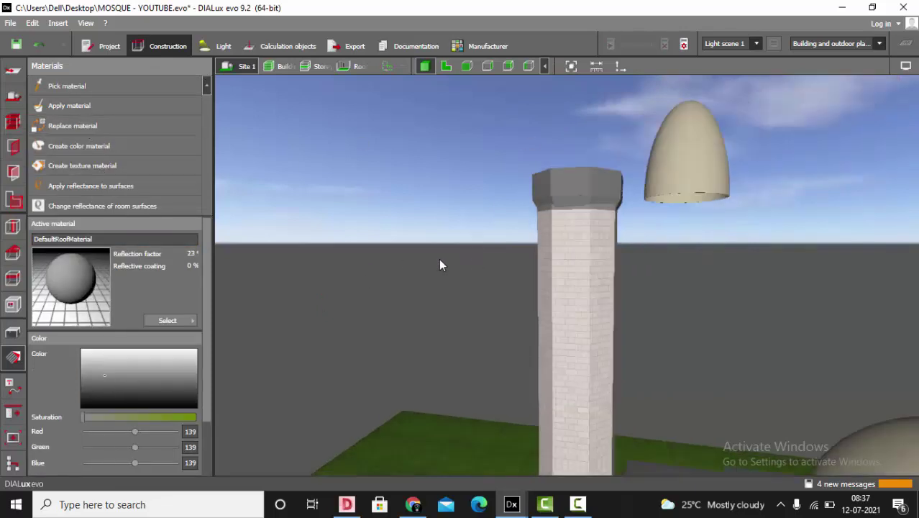
# Step: Select the combined ring in floor plan and lower it in front view to Z 13.28 m, its upper edge level with the shaft's top
pyautogui.click(461, 68)
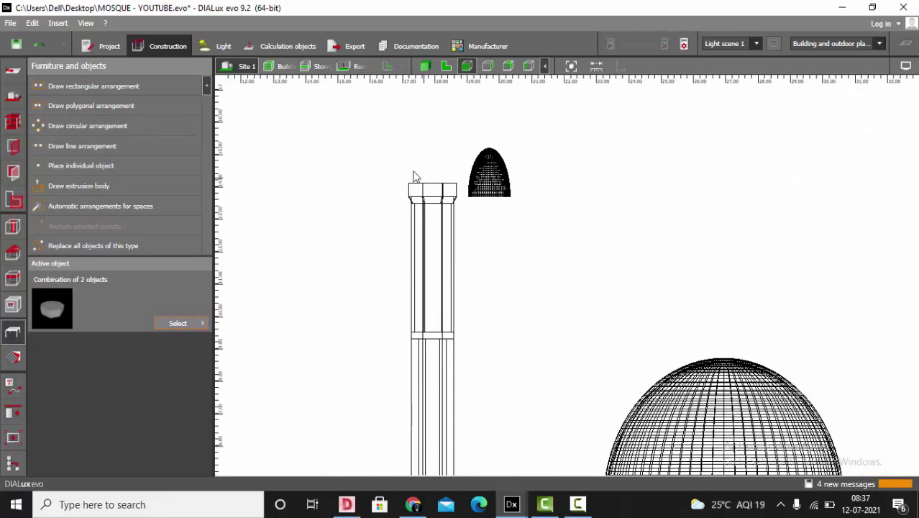
pyautogui.click(387, 66)
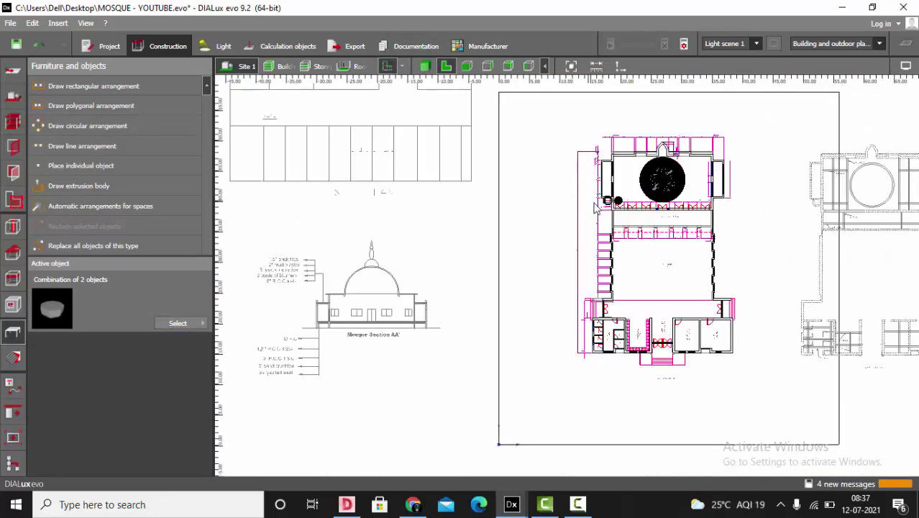
pyautogui.click(609, 202)
pyautogui.scroll(2, 597, 210)
pyautogui.click(468, 66)
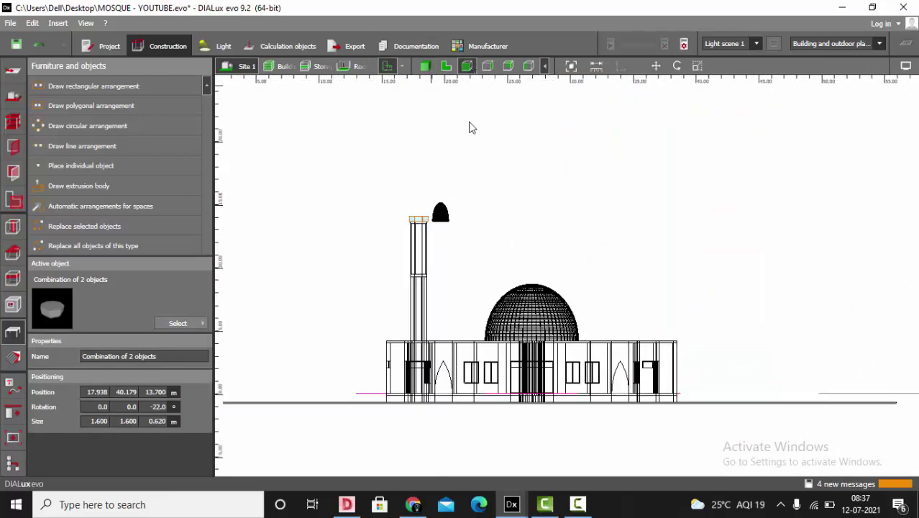
pyautogui.scroll(4, 445, 243)
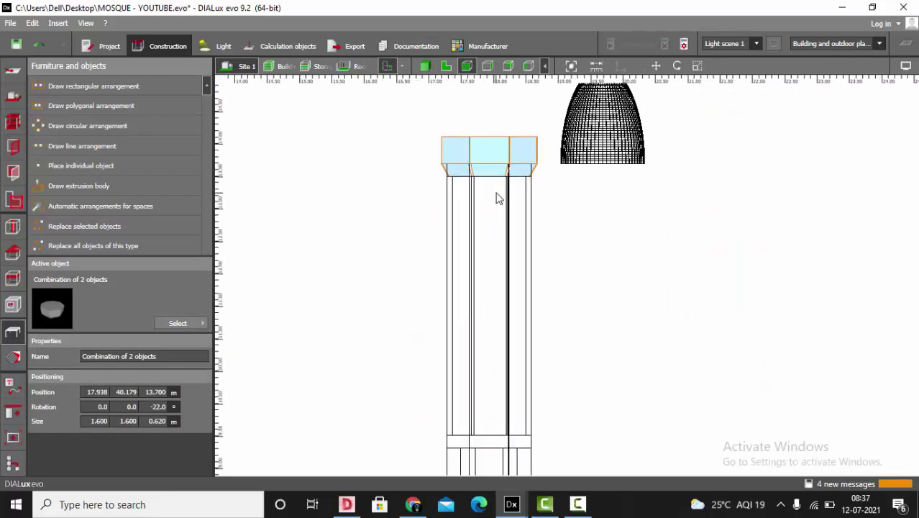
pyautogui.click(656, 66)
pyautogui.click(493, 124)
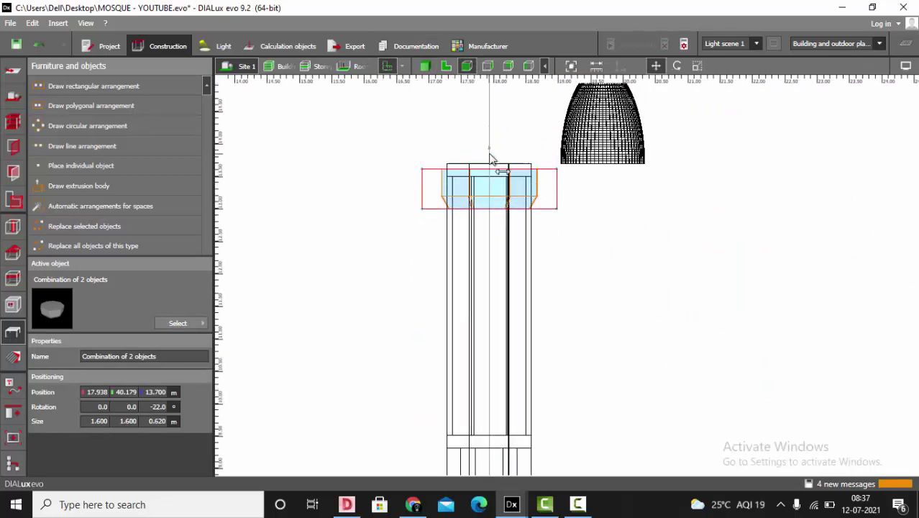
pyautogui.click(489, 153)
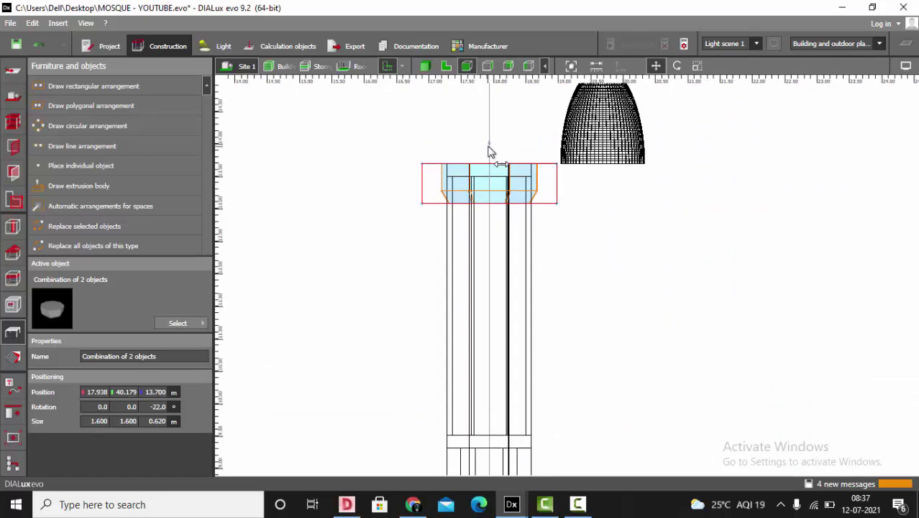
pyautogui.click(425, 65)
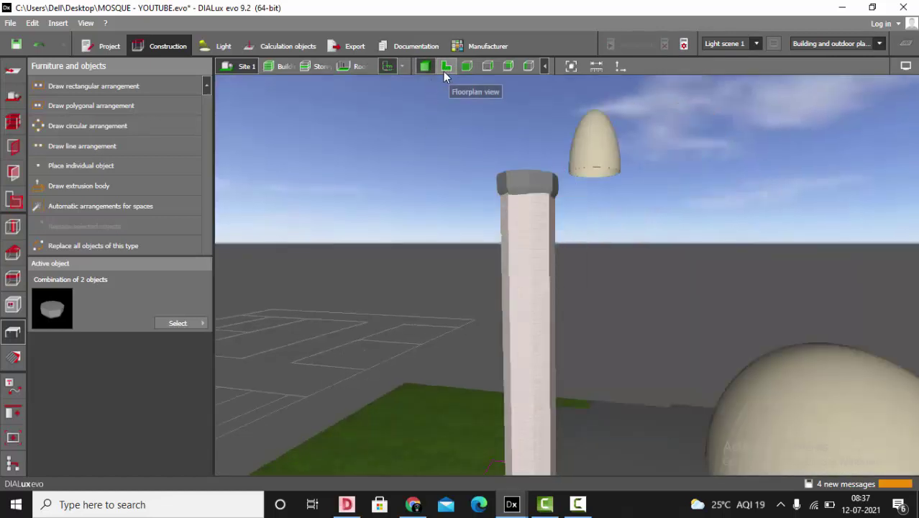
# Step: Measure the vertical distance between the minaret's upper and lower rings on the elevation drawing in floor plan view
pyautogui.click(392, 69)
pyautogui.click(446, 66)
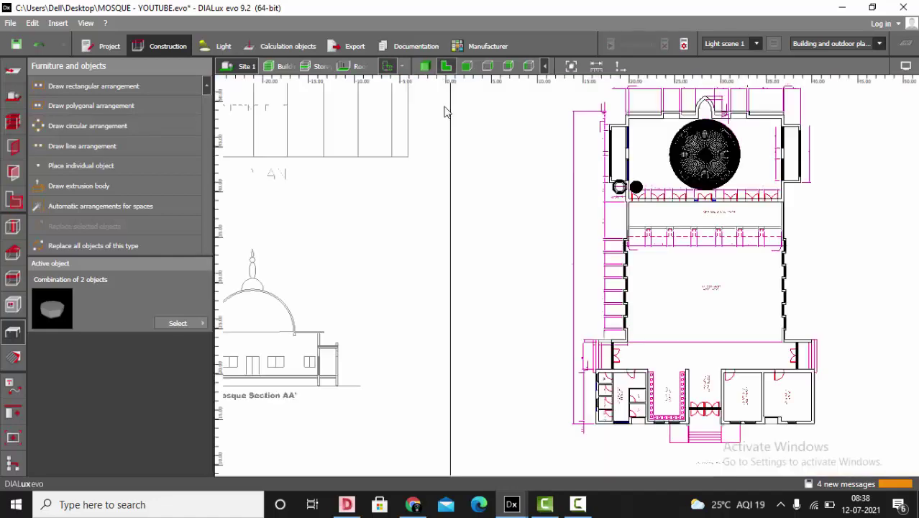
pyautogui.scroll(-3, 801, 159)
pyautogui.scroll(3, 760, 173)
pyautogui.scroll(3, 759, 174)
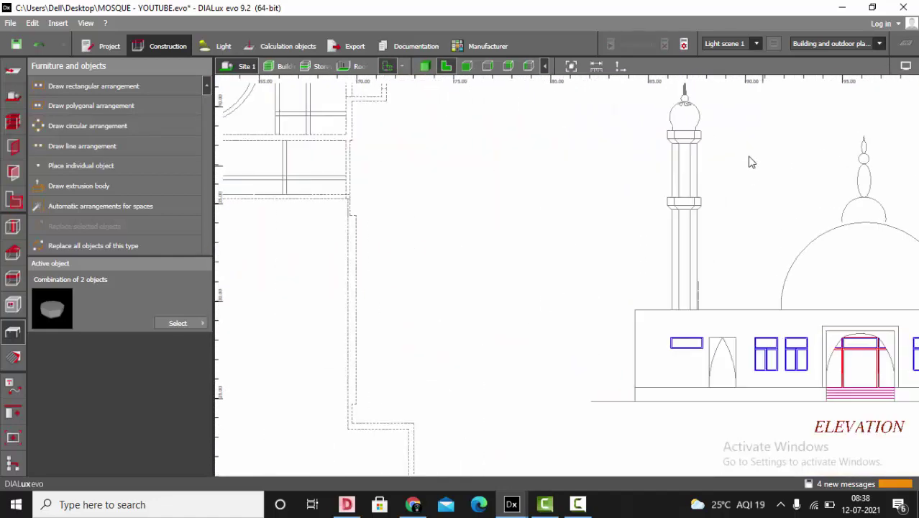
pyautogui.scroll(2, 719, 164)
pyautogui.click(623, 132)
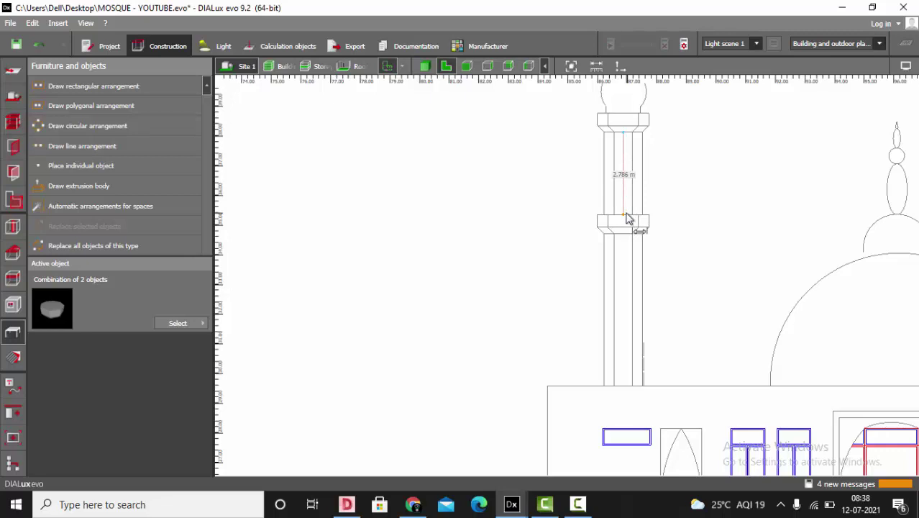
# Step: Copy the octagonal ring straight down the minaret shaft in 3D to about Z 9.5 m
pyautogui.click(425, 66)
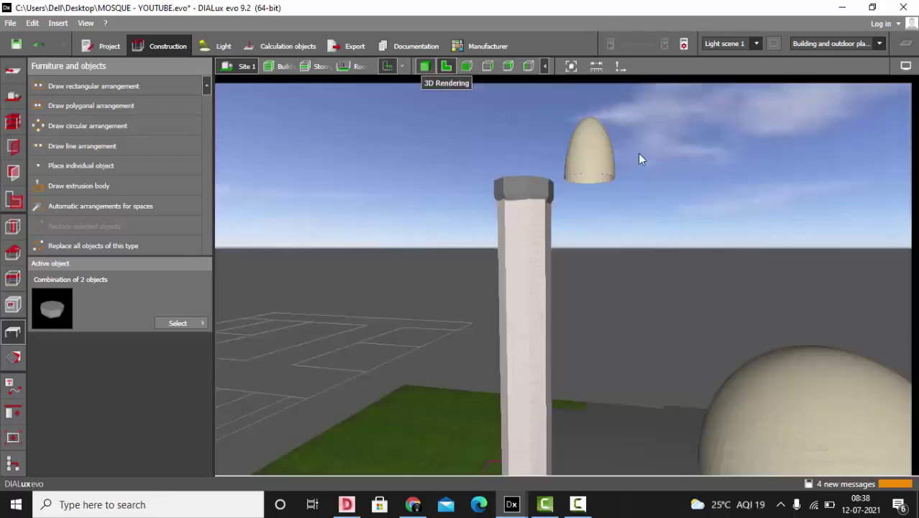
pyautogui.click(589, 174)
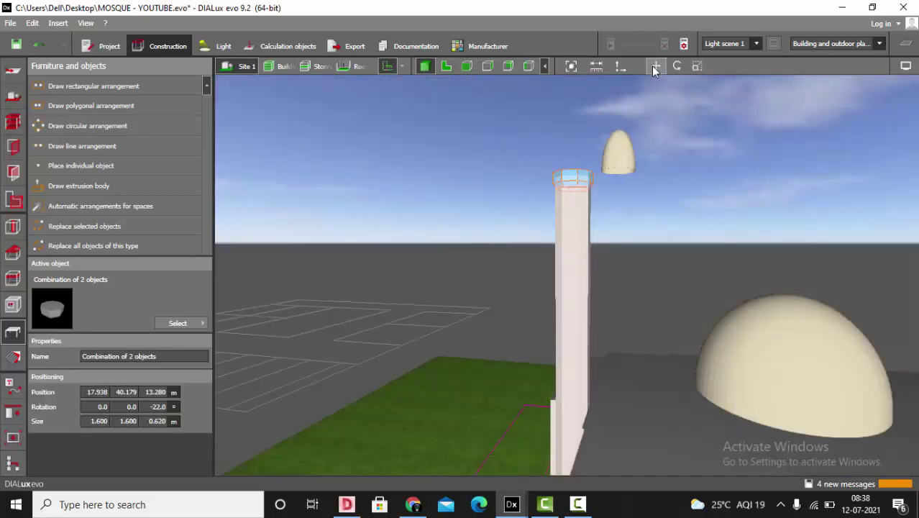
pyautogui.click(655, 67)
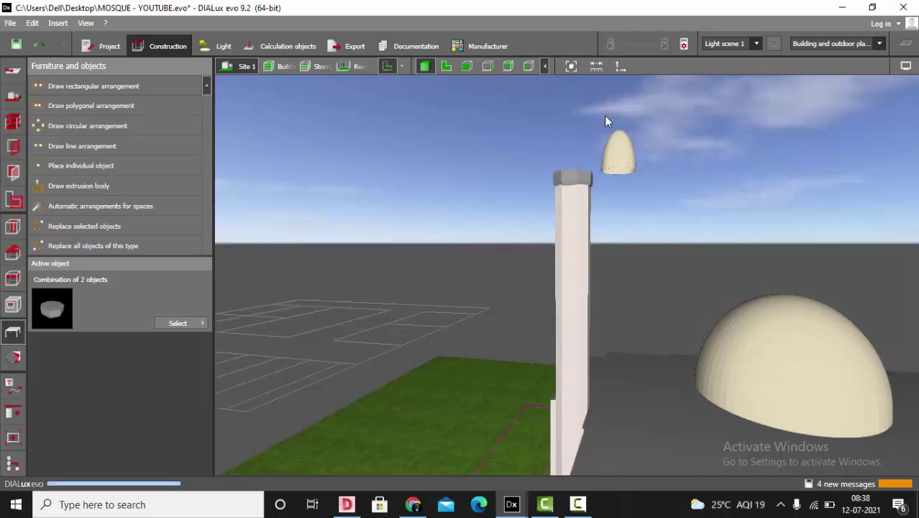
pyautogui.moveTo(568, 140); pyautogui.dragTo(576, 277)
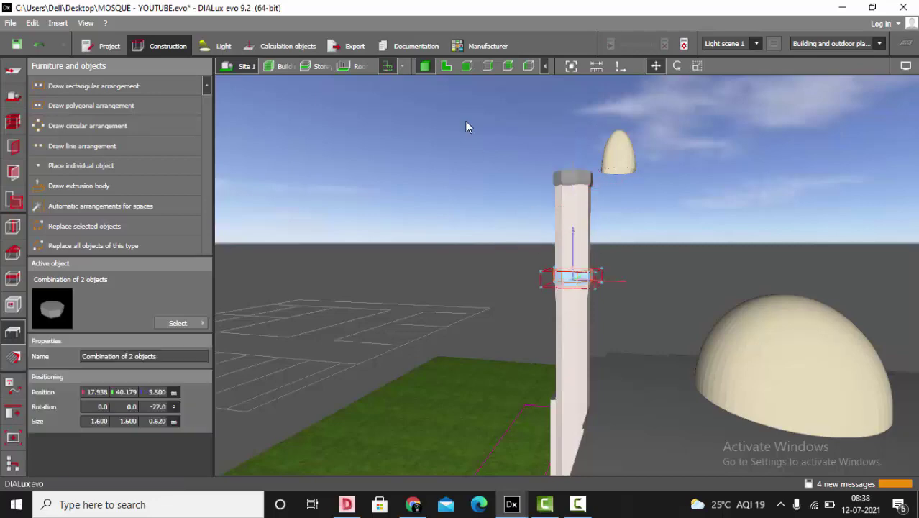
# Step: Draw a vertical reference line about 2.72 m long in front view, from the upper ring's underside down the minaret's centre
pyautogui.click(464, 68)
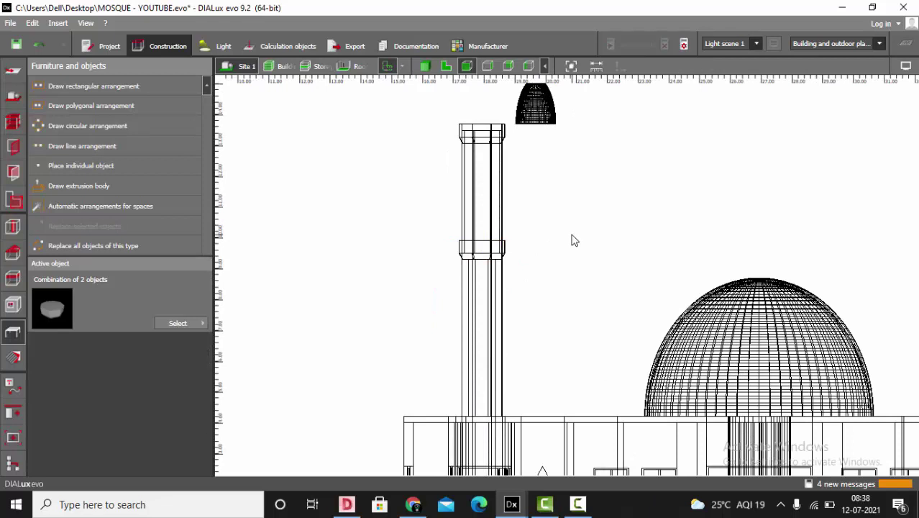
pyautogui.click(18, 389)
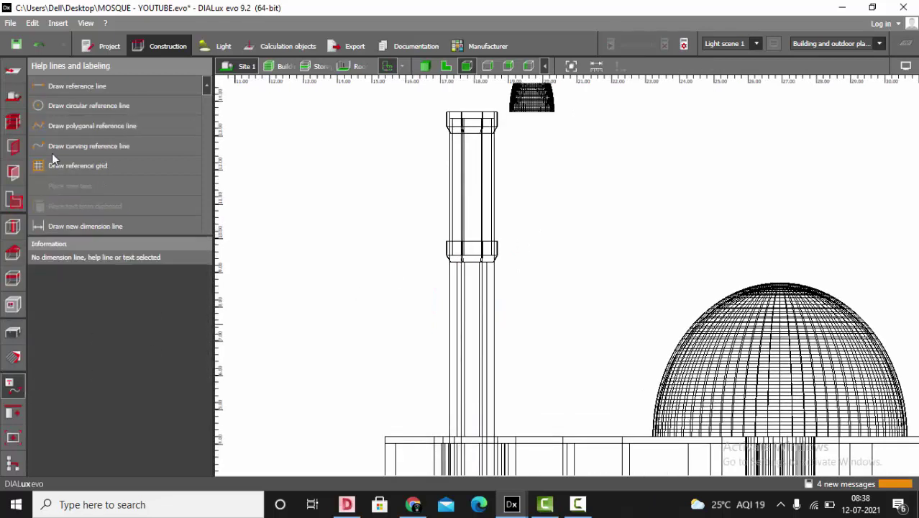
pyautogui.click(79, 87)
pyautogui.click(473, 135)
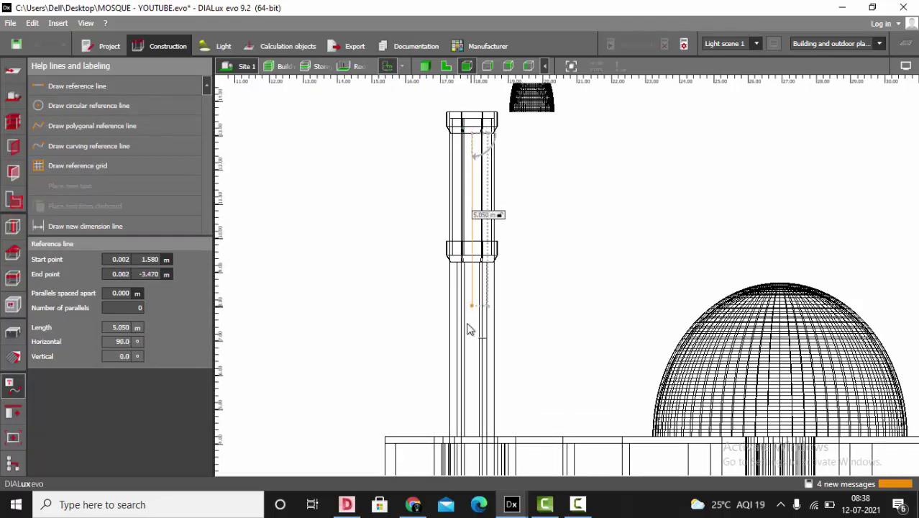
pyautogui.click(472, 225)
pyautogui.scroll(2, 593, 238)
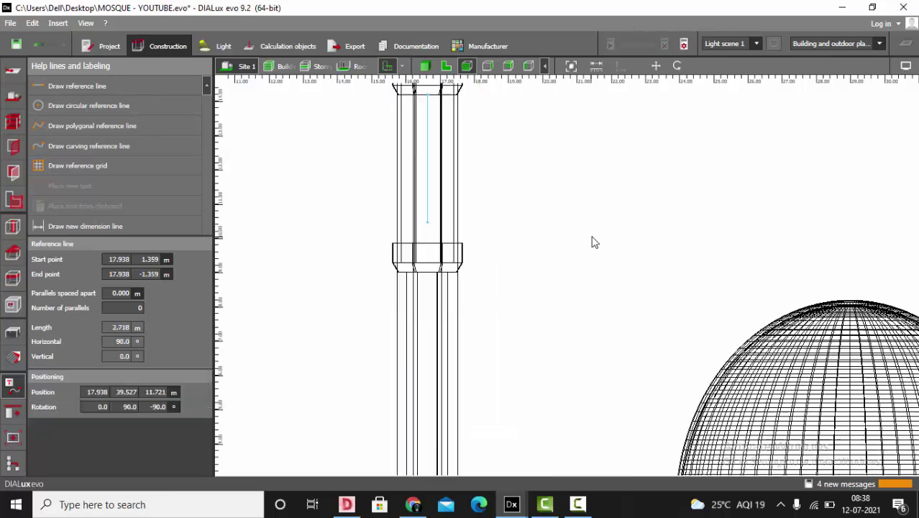
pyautogui.click(593, 238)
# Step: Raise the lower ring in front view until its upper edge meets the reference line's lower end
pyautogui.click(432, 260)
pyautogui.scroll(1, 426, 277)
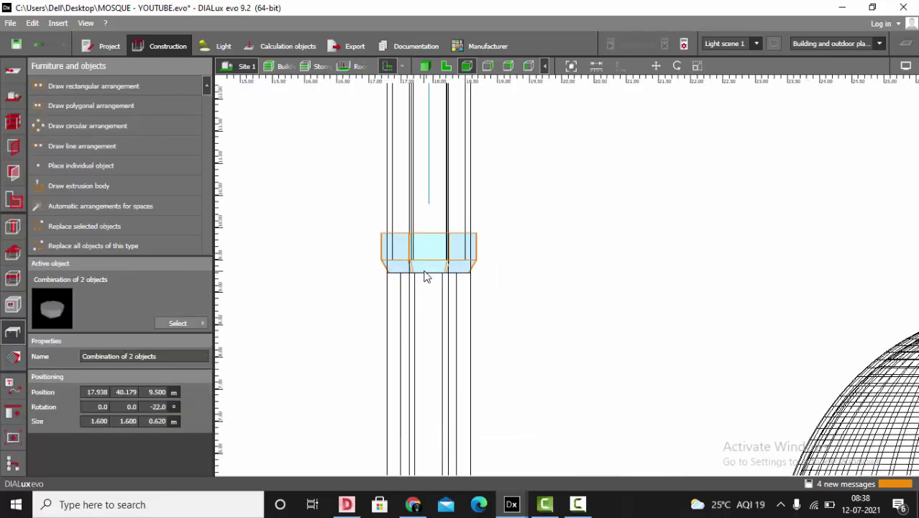
pyautogui.click(655, 65)
pyautogui.scroll(1, 430, 211)
pyautogui.moveTo(431, 211); pyautogui.dragTo(429, 179)
pyautogui.scroll(2, 454, 261)
# Step: Centre the small dome over the octagonal minaret in floor plan at X 17.94, Y 40.181 m, and check the mosque in 3D
pyautogui.click(696, 292)
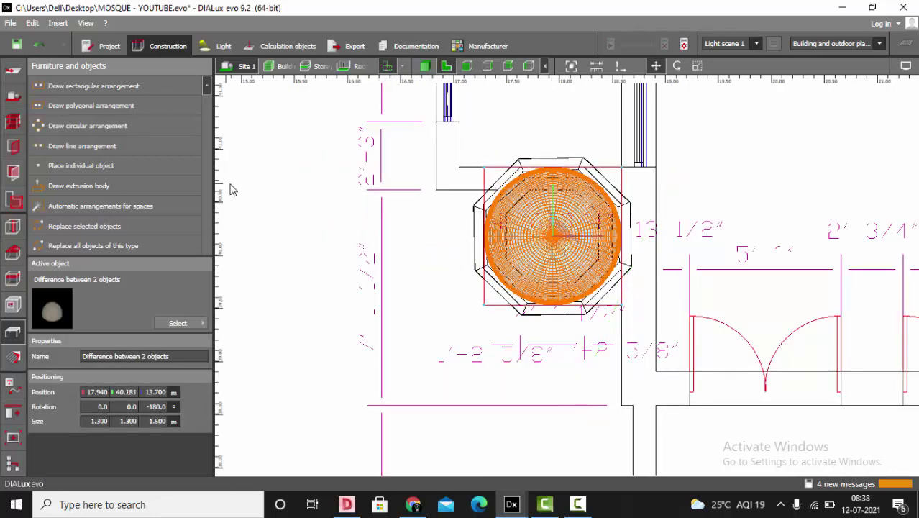
pyautogui.click(325, 230)
pyautogui.click(425, 65)
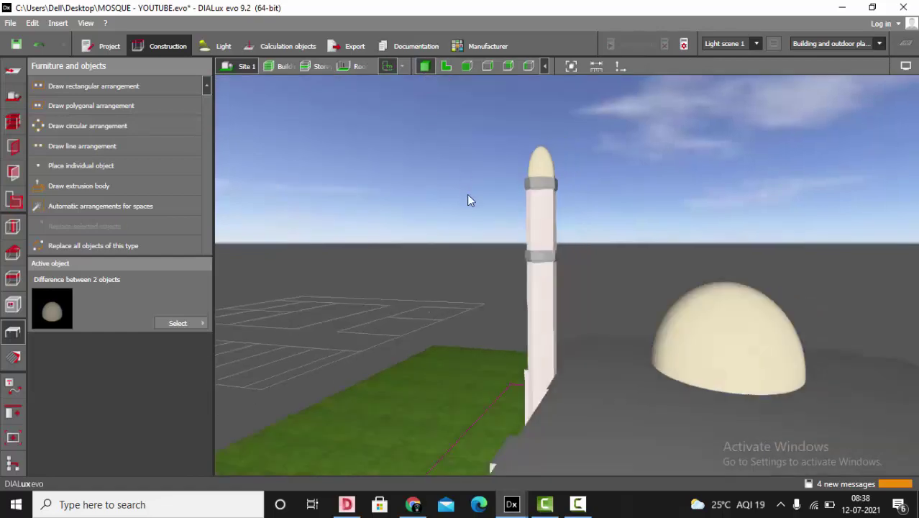
pyautogui.scroll(-3, 623, 194)
pyautogui.moveTo(624, 195); pyautogui.dragTo(856, 172, button='right')
pyautogui.scroll(3, 512, 246)
pyautogui.moveTo(513, 252); pyautogui.dragTo(669, 313)
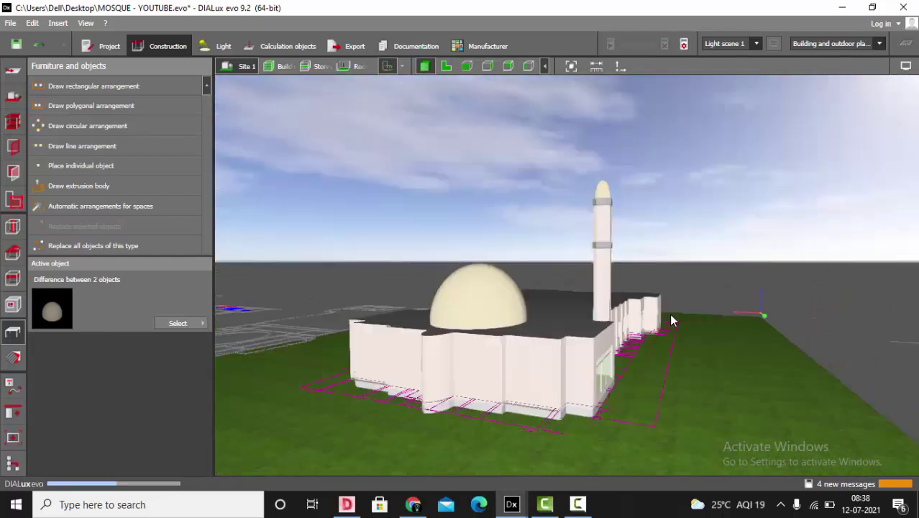
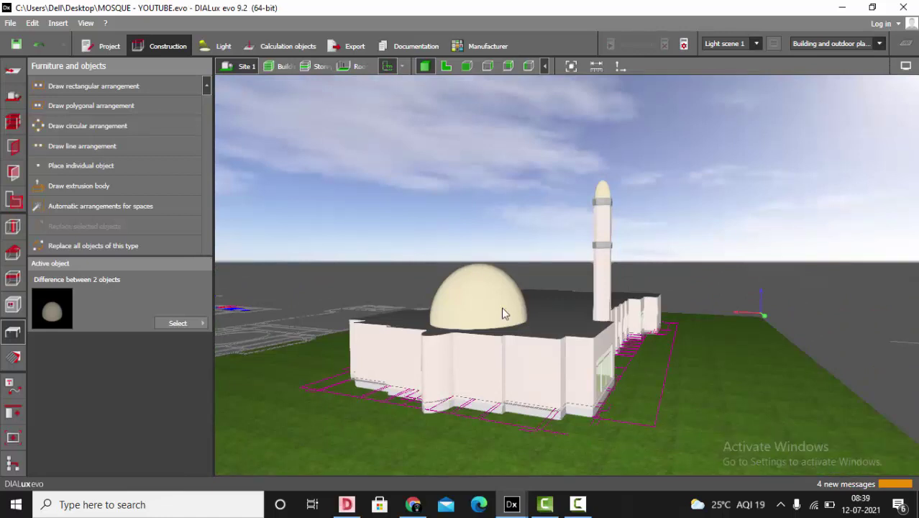
# Step: Examine the dome and minaret finials on the elevation drawing in floor plan view
pyautogui.click(449, 69)
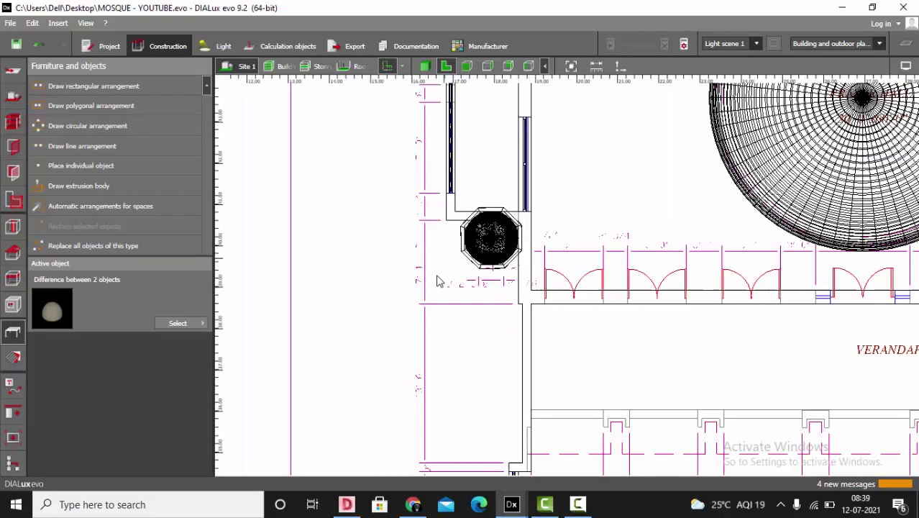
pyautogui.scroll(-3, 425, 389)
pyautogui.scroll(4, 911, 376)
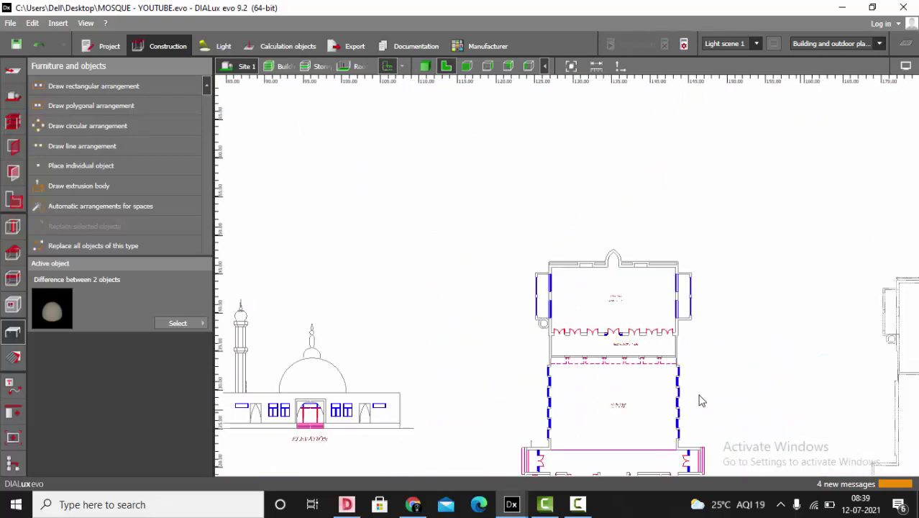
pyautogui.scroll(2, 506, 377)
pyautogui.scroll(-1, 295, 280)
pyautogui.moveTo(290, 259); pyautogui.dragTo(461, 247, button='middle')
pyautogui.scroll(1, 443, 261)
pyautogui.scroll(2, 341, 334)
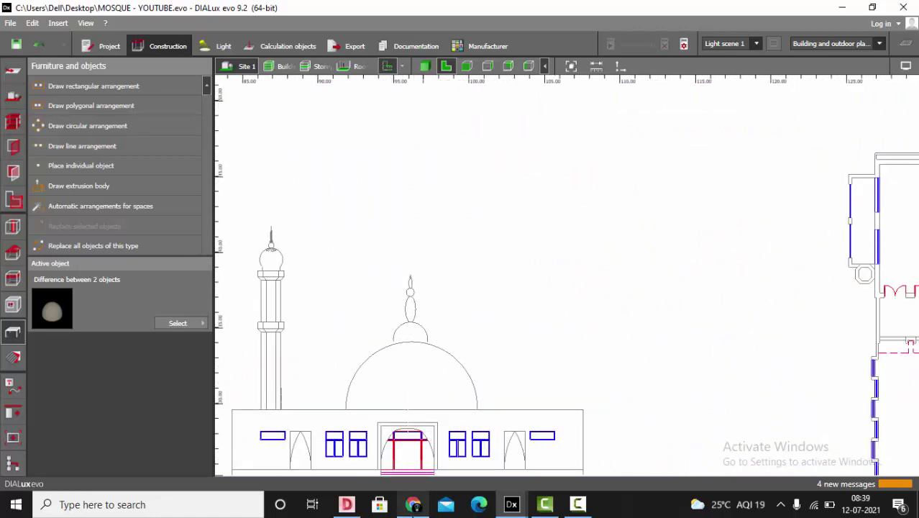
# Step: Switch to Chrome and open the 3D Warehouse website
pyautogui.click(413, 504)
pyautogui.click(220, 41)
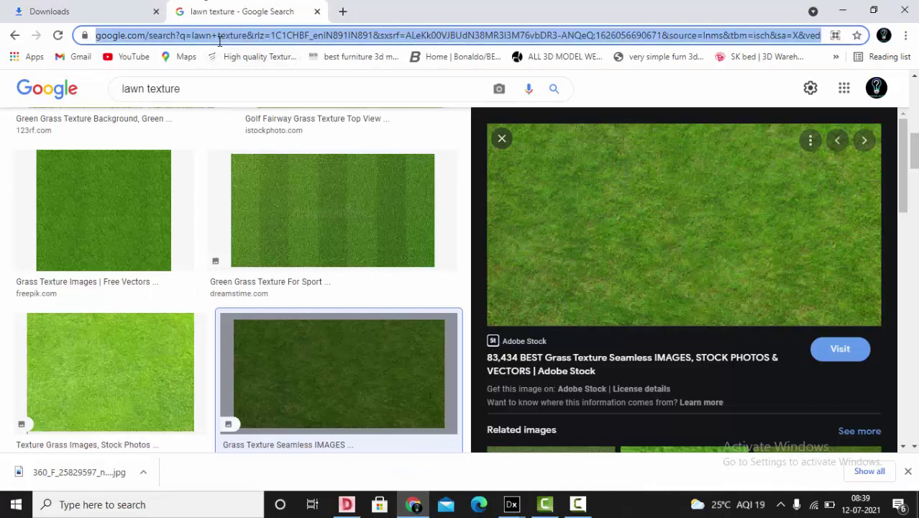
pyautogui.write('3d')
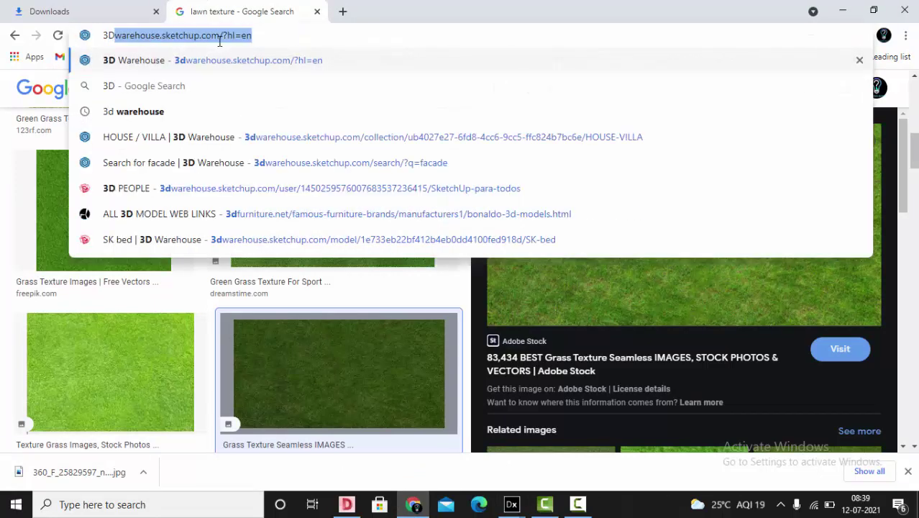
pyautogui.press('Return')
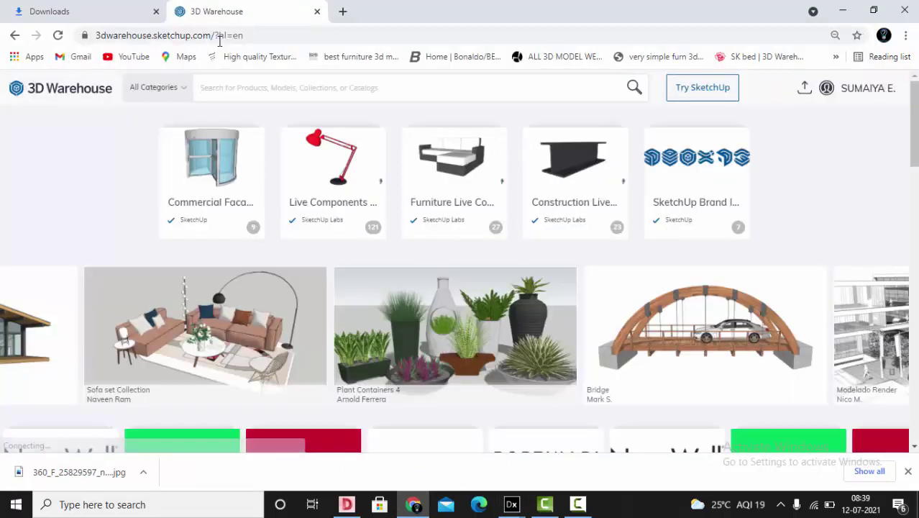
# Step: Search 3D Warehouse for "DOME OF MOSQUE", limit the results to models and browse them
pyautogui.write('DOM')
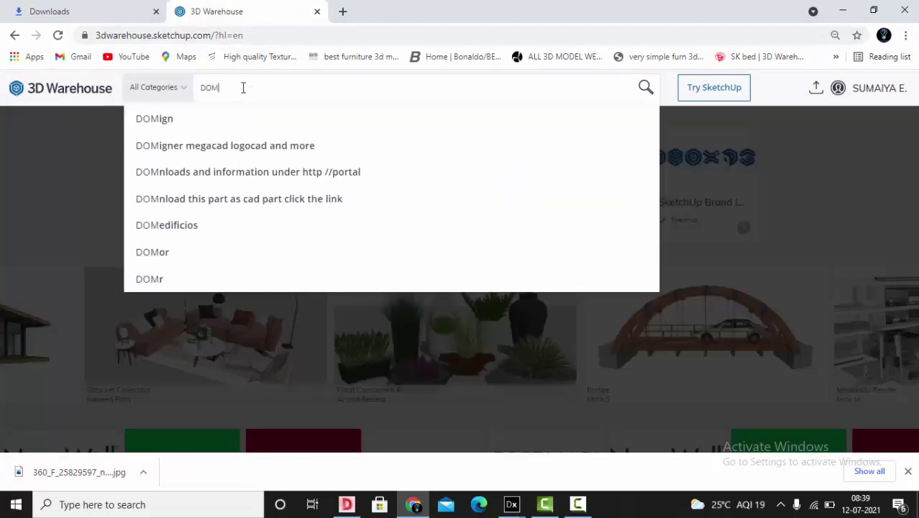
pyautogui.write('E OF')
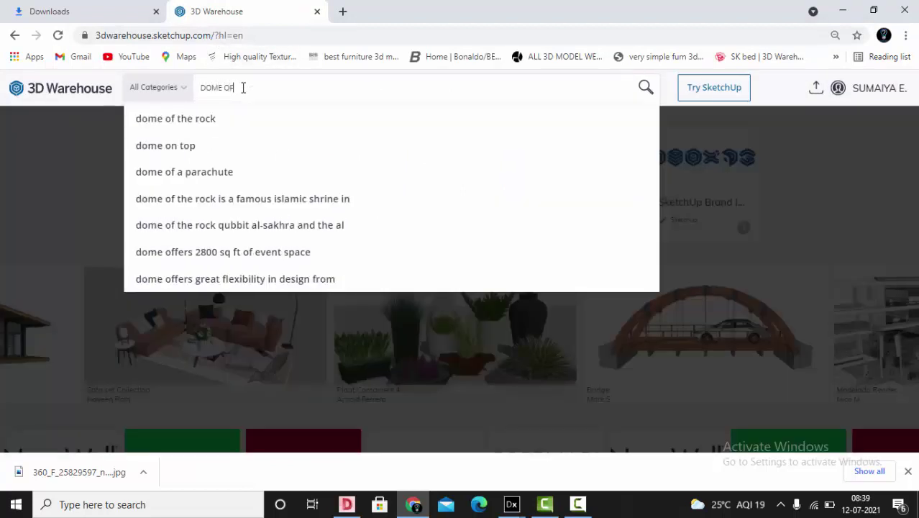
pyautogui.write(' MOS')
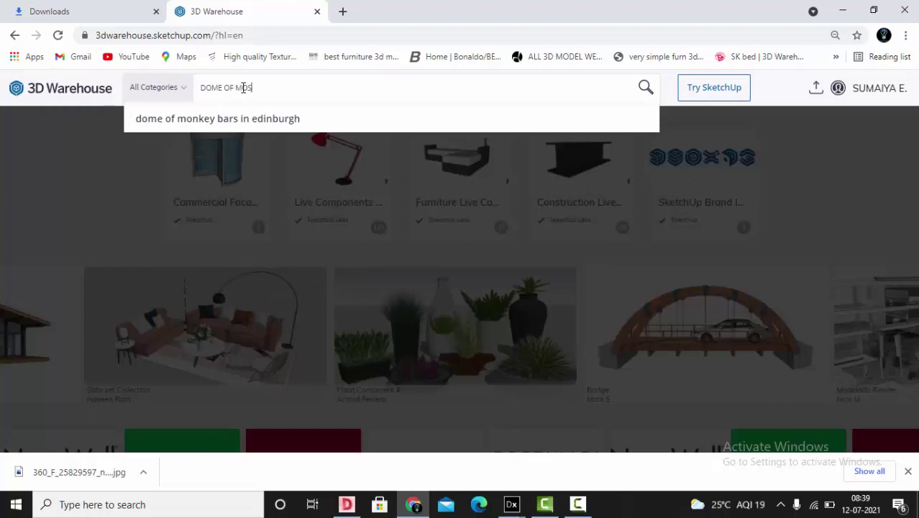
pyautogui.write('QUE')
pyautogui.press('Return')
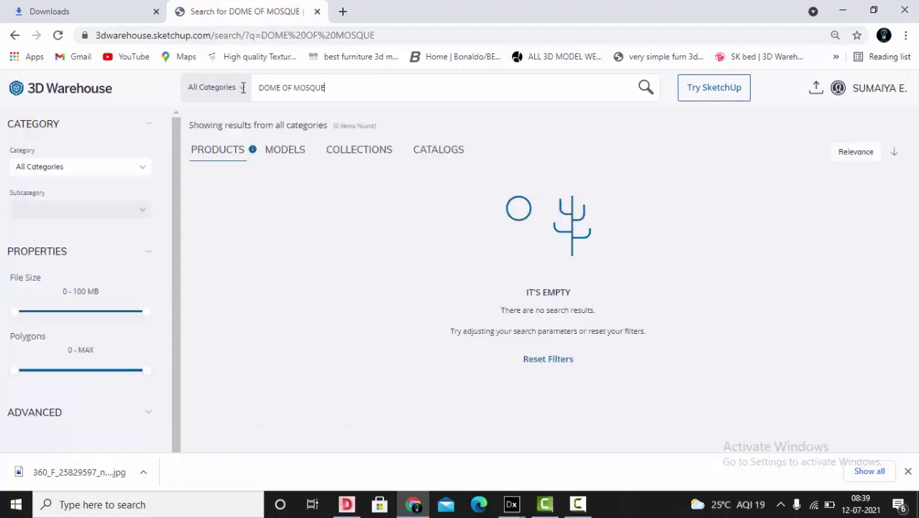
pyautogui.click(292, 154)
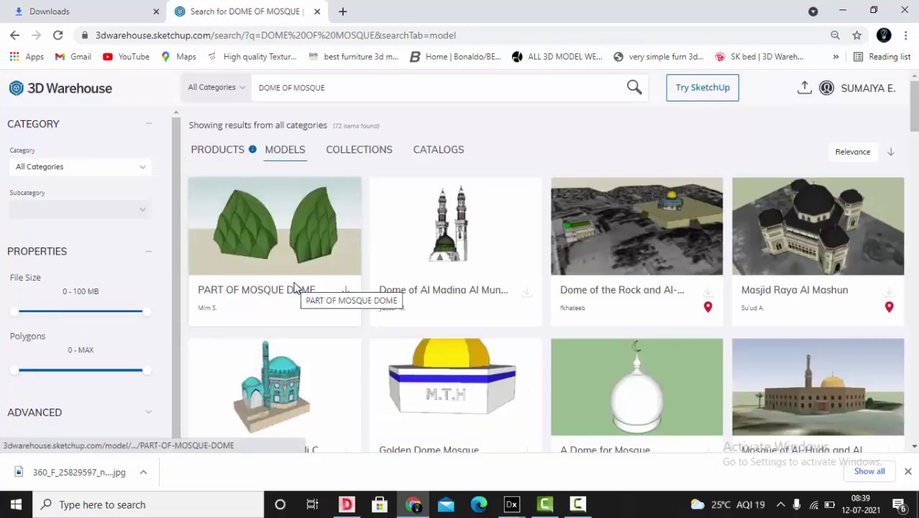
pyautogui.scroll(-2, 620, 347)
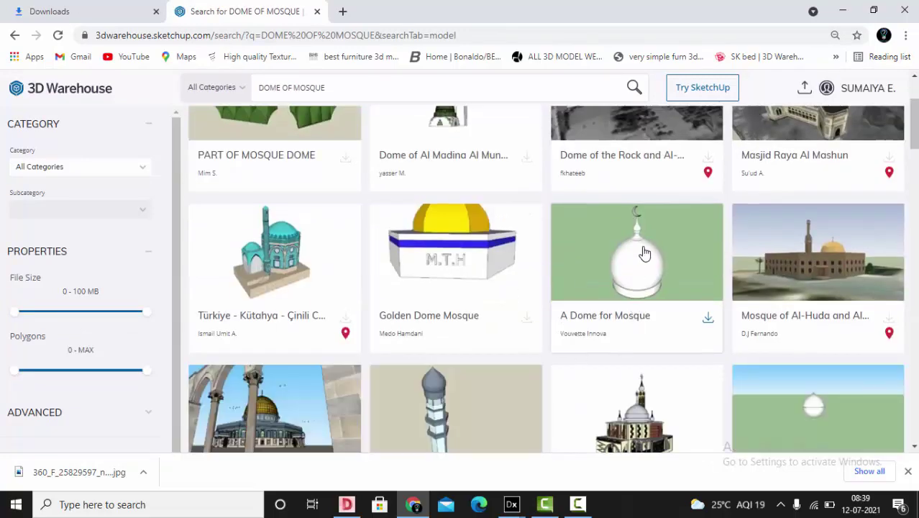
pyautogui.scroll(-2, 645, 257)
pyautogui.scroll(1, 645, 257)
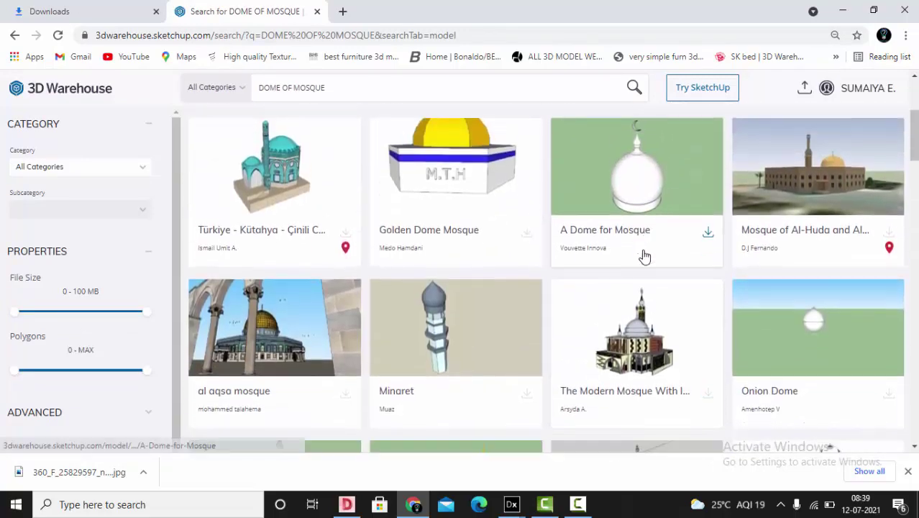
pyautogui.scroll(-3, 645, 257)
pyautogui.scroll(-4, 646, 256)
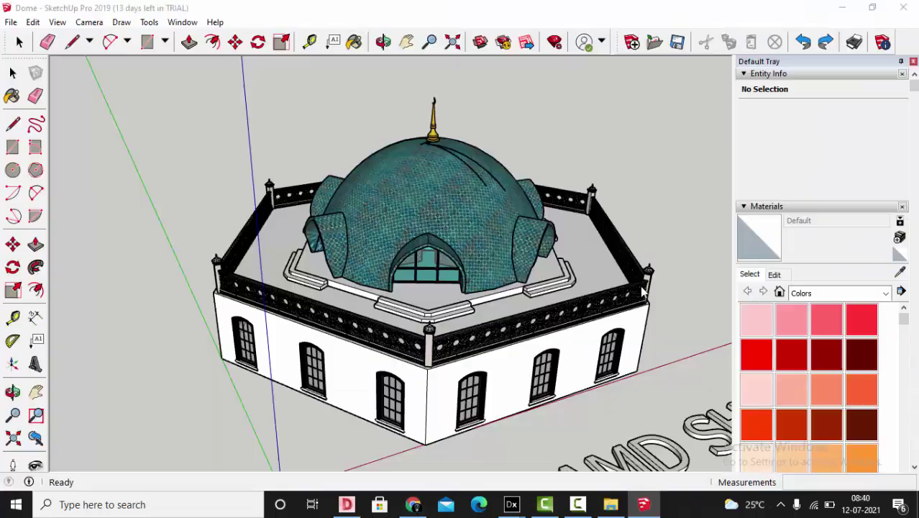
# Step: In the SketchUp Dome model, isolate the golden crescent finial from the tiled dome and surrounding building
pyautogui.scroll(6, 434, 104)
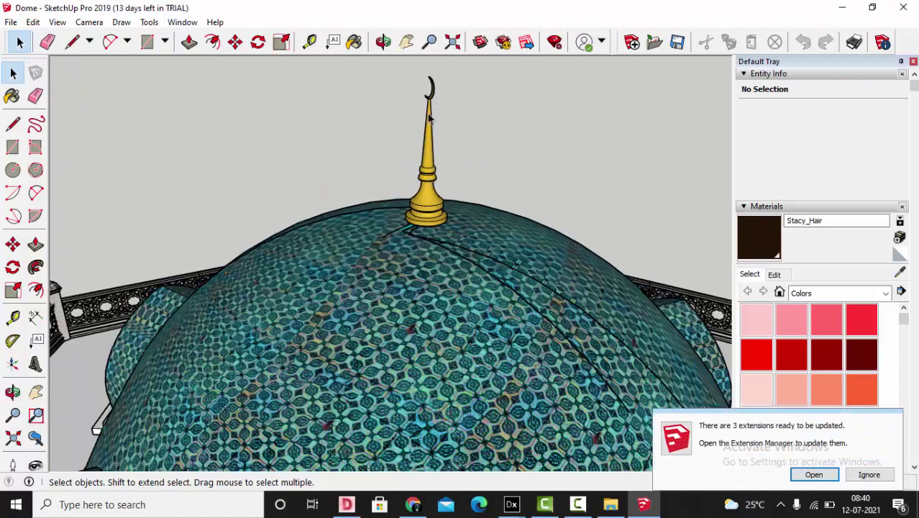
pyautogui.scroll(-2, 428, 108)
pyautogui.scroll(-3, 397, 205)
pyautogui.doubleClick(376, 289)
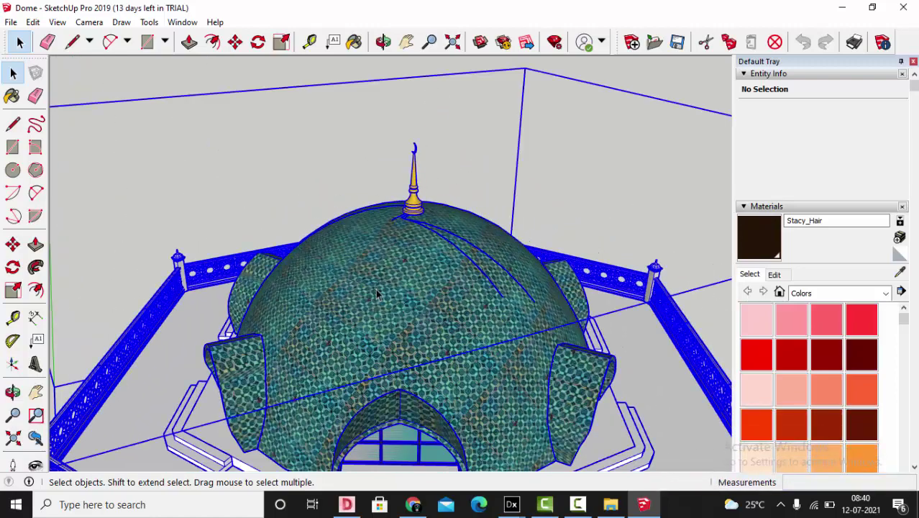
pyautogui.click(375, 293)
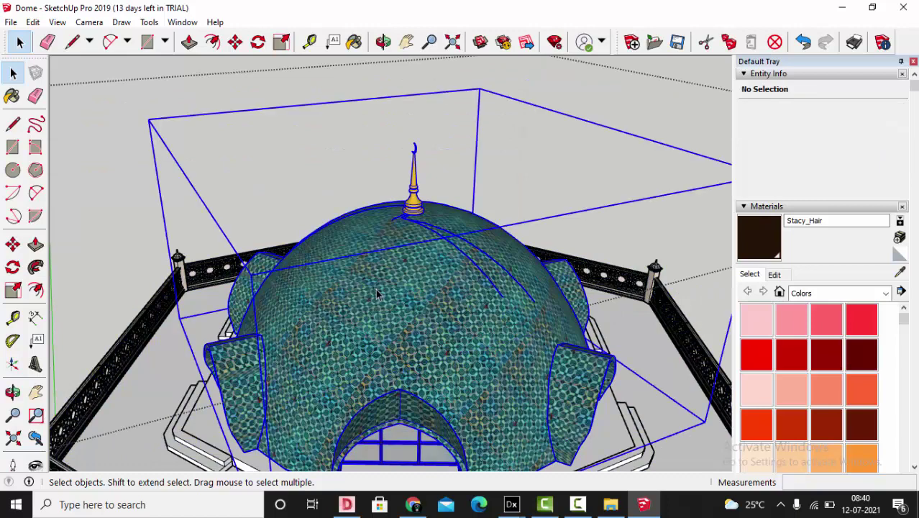
pyautogui.scroll(-2, 348, 107)
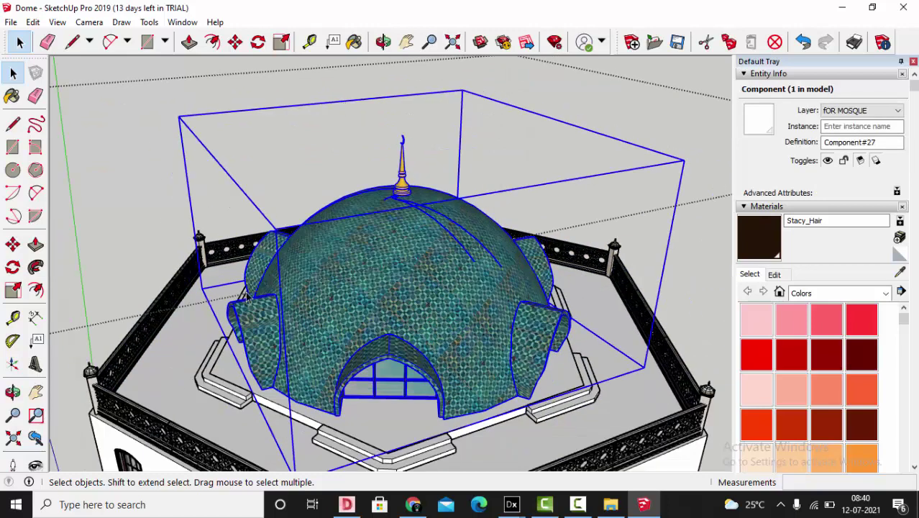
pyautogui.click(180, 367)
pyautogui.press('Escape')
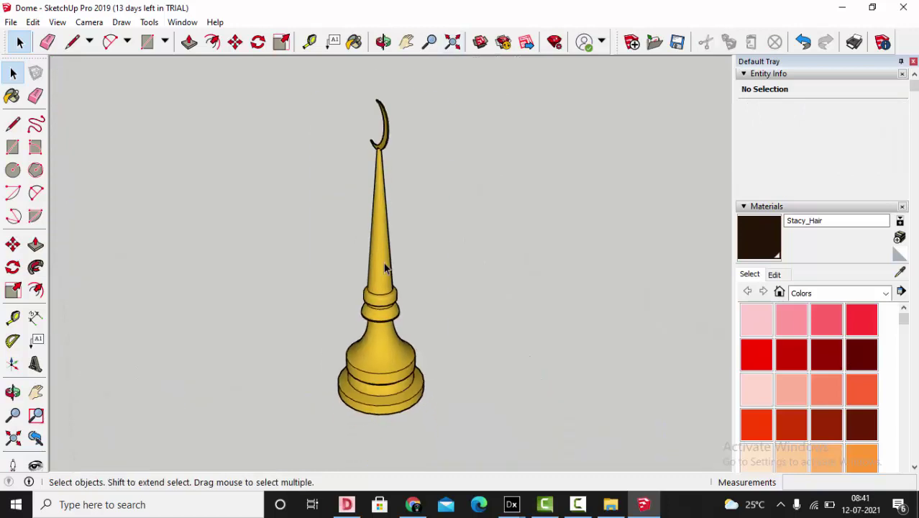
# Step: Export the isolated golden finial to the Desktop as a 3DS model named Dome
pyautogui.click(385, 268)
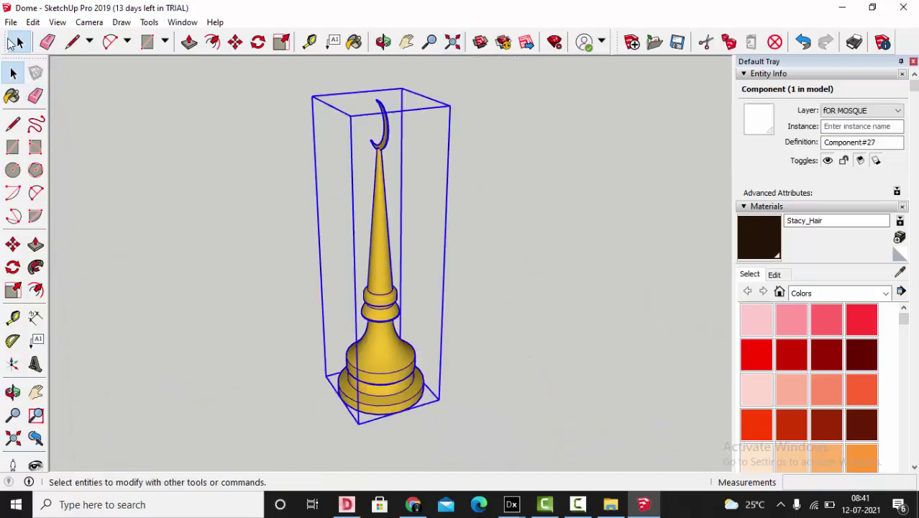
pyautogui.click(10, 22)
pyautogui.moveTo(61, 247)
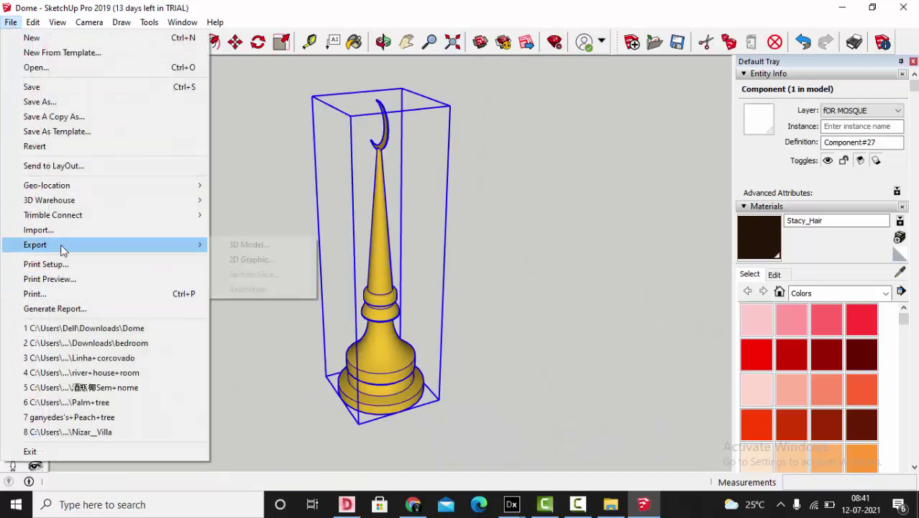
pyautogui.click(286, 246)
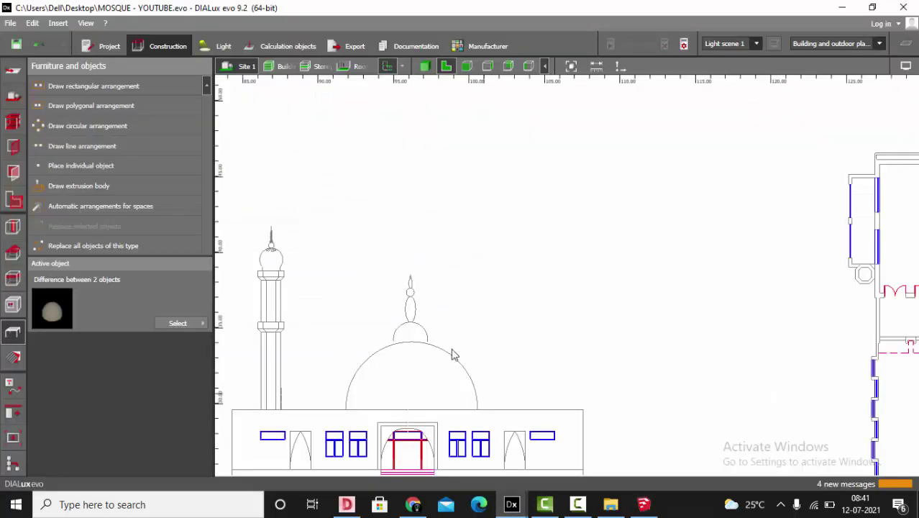
# Step: Switch to DIALux evo and import the Dome 3DS file from the Desktop as furniture
pyautogui.scroll(-2, 565, 138)
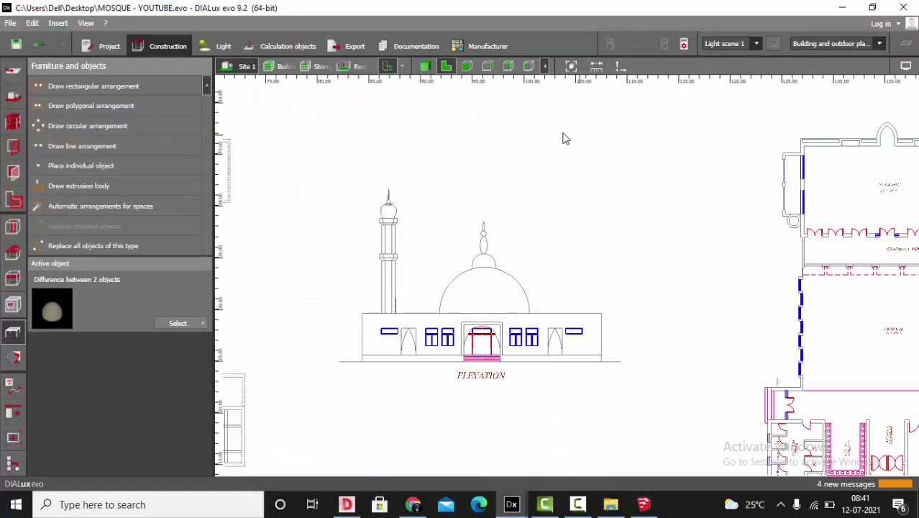
pyautogui.click(571, 67)
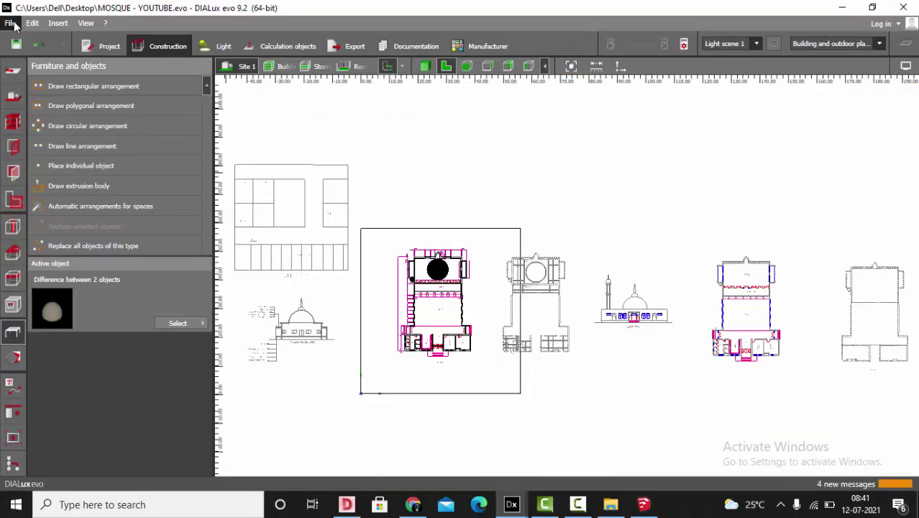
pyautogui.click(12, 23)
pyautogui.moveTo(35, 118)
pyautogui.click(201, 202)
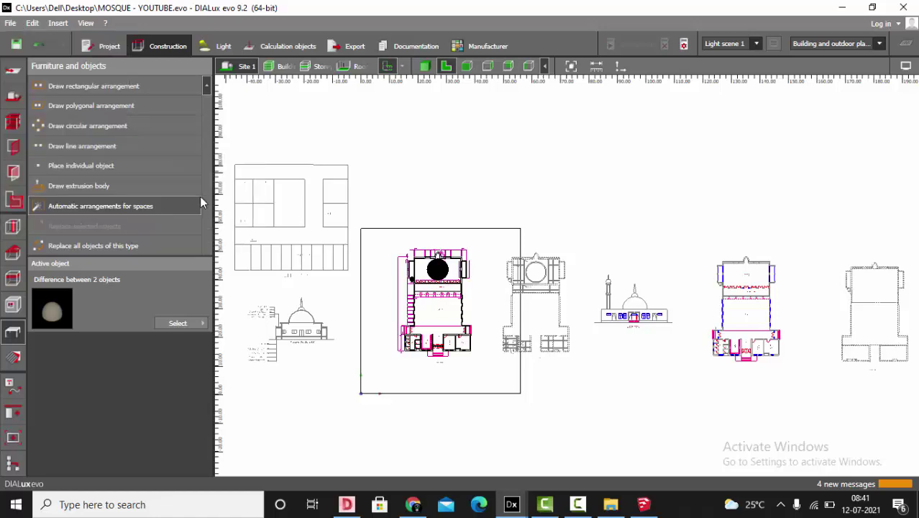
pyautogui.click(344, 310)
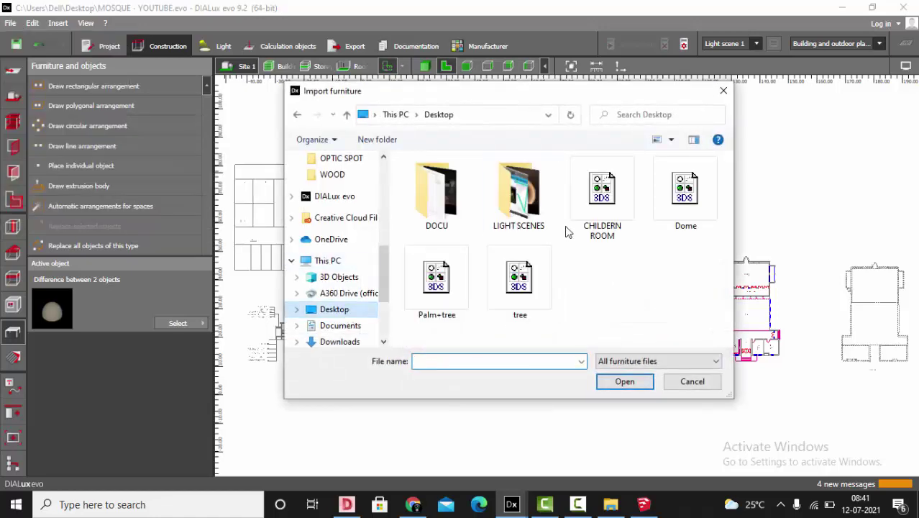
pyautogui.doubleClick(658, 196)
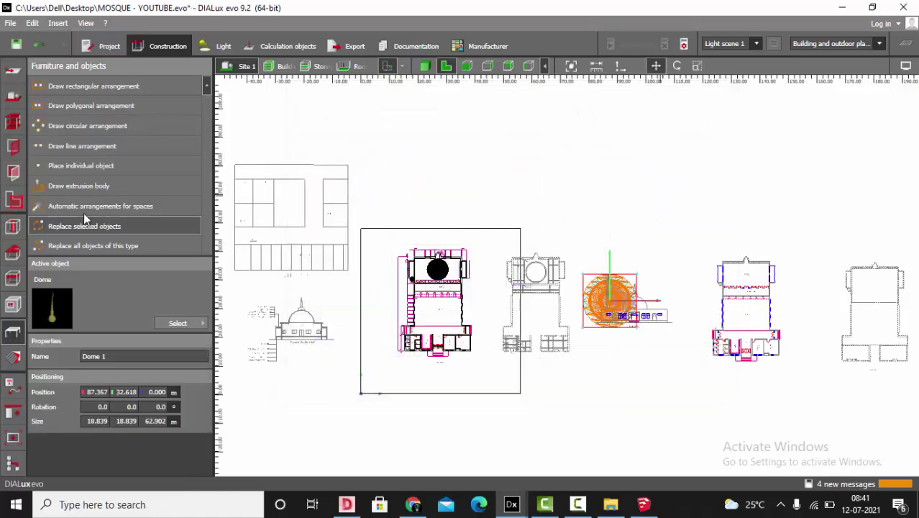
# Step: Move the imported finial onto the mosque's main dome in floor plan, at about X 26.135, Y 43.786 m
pyautogui.scroll(2, 523, 307)
pyautogui.moveTo(662, 301); pyautogui.dragTo(397, 246)
pyautogui.scroll(2, 332, 275)
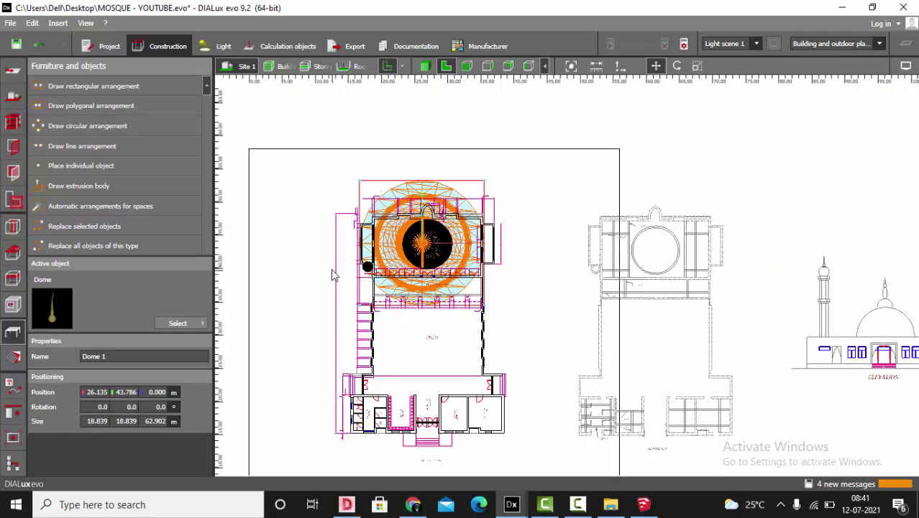
# Step: Set the finial's size to 1.8 × 1.8 × 6 m and centre it on the main dome at about X 26.954, Y 43.584 m
pyautogui.click(91, 421)
pyautogui.write('1.8')
pyautogui.press('Return')
pyautogui.click(131, 422)
pyautogui.write('1.6')
pyautogui.press('Return')
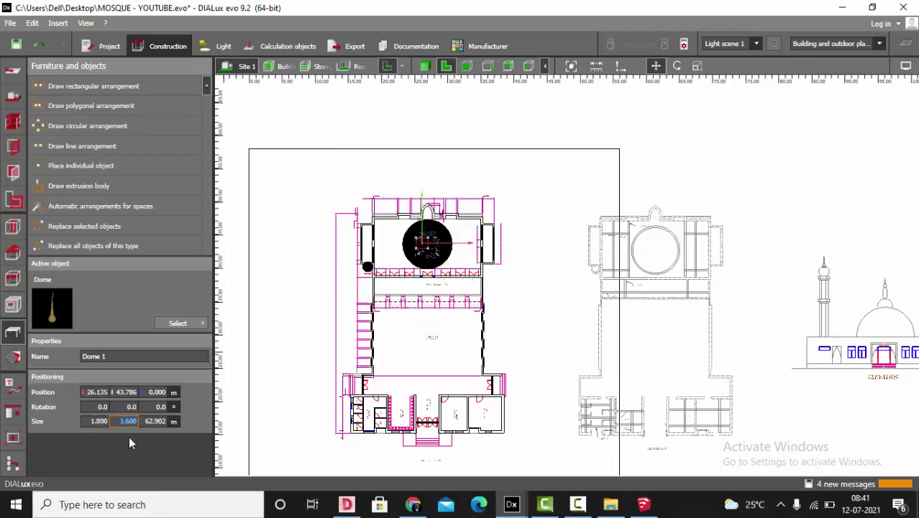
pyautogui.write('6')
pyautogui.press('Return')
pyautogui.scroll(8, 507, 252)
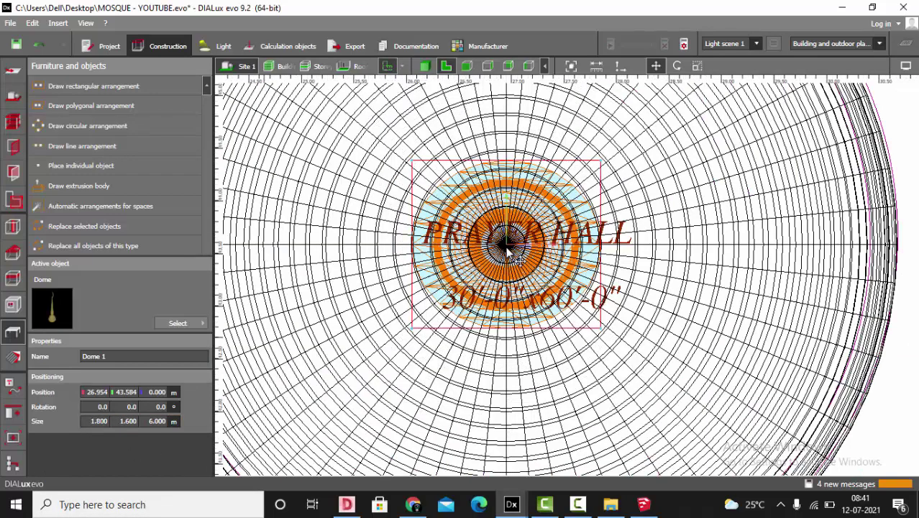
pyautogui.click(134, 423)
pyautogui.write('1.8')
pyautogui.press('Return')
# Step: Raise the finial in front view onto the main dome's top, at X 27, Z 11 m, and check it in 3D
pyautogui.click(466, 66)
pyautogui.moveTo(582, 353); pyautogui.dragTo(585, 138)
pyautogui.scroll(5, 585, 148)
pyautogui.moveTo(576, 189); pyautogui.dragTo(582, 207)
pyautogui.click(426, 66)
pyautogui.moveTo(570, 277); pyautogui.dragTo(654, 304, button='right')
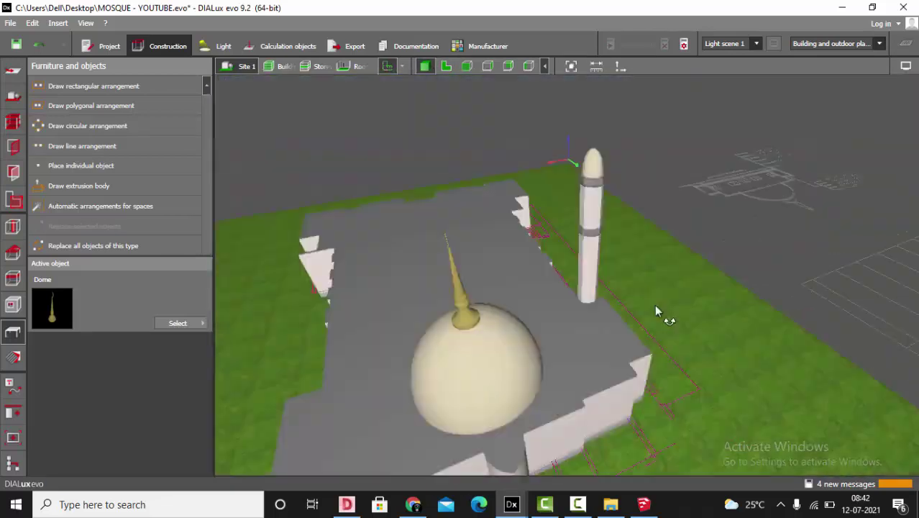
pyautogui.scroll(3, 551, 269)
# Step: Rotate the main dome's finial by -90° about the vertical axis in floor plan and check it in 3D
pyautogui.click(550, 352)
pyautogui.click(446, 66)
pyautogui.moveTo(570, 245); pyautogui.dragTo(513, 302)
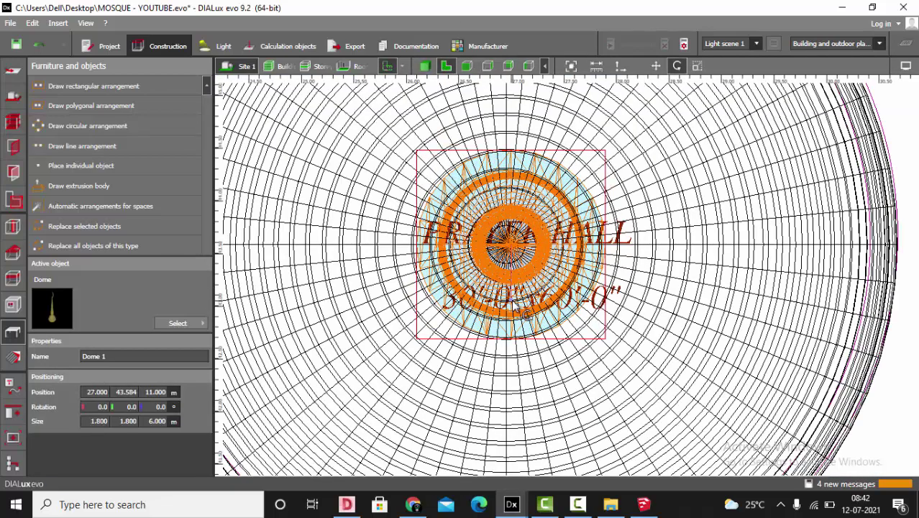
pyautogui.press('Escape')
pyautogui.click(426, 66)
pyautogui.scroll(-2, 469, 211)
pyautogui.moveTo(468, 209); pyautogui.dragTo(476, 261, button='right')
pyautogui.scroll(3, 476, 260)
# Step: Copy the main dome's finial in floor plan and centre the copy on the octagonal minaret at X 17.94, Y 40.181 m
pyautogui.click(468, 263)
pyautogui.click(655, 66)
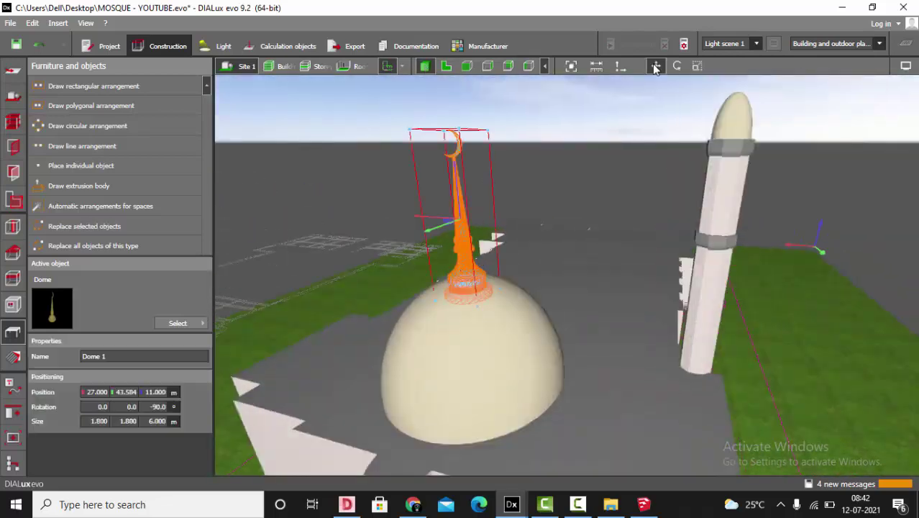
pyautogui.click(446, 66)
pyautogui.scroll(-5, 737, 218)
pyautogui.moveTo(689, 217); pyautogui.dragTo(541, 278)
pyautogui.scroll(4, 540, 276)
pyautogui.moveTo(547, 282); pyautogui.dragTo(563, 263)
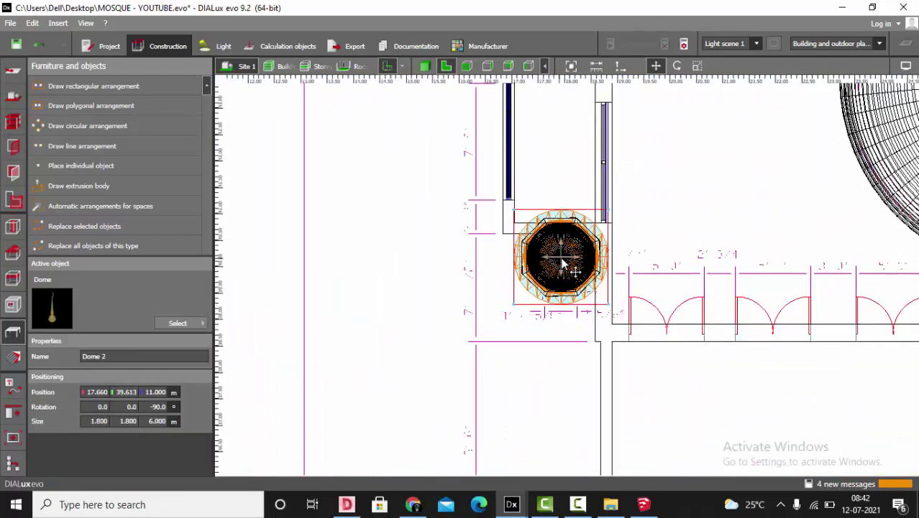
# Step: Set the minaret finial's size to 1 × 1 × 5 m
pyautogui.write('1')
pyautogui.click(129, 422)
pyautogui.write('1')
pyautogui.click(163, 423)
pyautogui.write('5')
# Step: Raise the minaret finial above the small dome in front view to Z 17.7 m and set its width and depth to 0.5 m
pyautogui.click(467, 66)
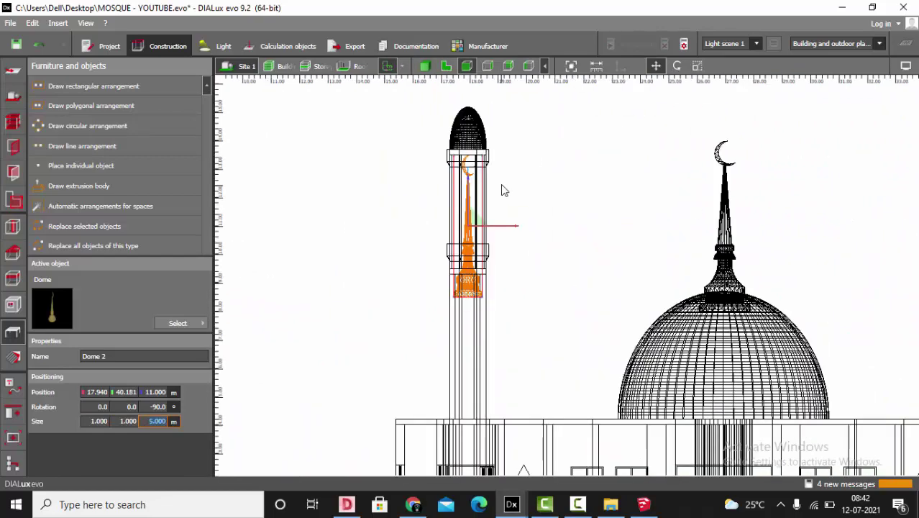
pyautogui.moveTo(503, 191); pyautogui.dragTo(497, 296, button='middle')
pyautogui.moveTo(465, 294); pyautogui.dragTo(466, 130)
pyautogui.scroll(3, 457, 199)
pyautogui.click(97, 422)
pyautogui.click(129, 422)
pyautogui.write('0.5')
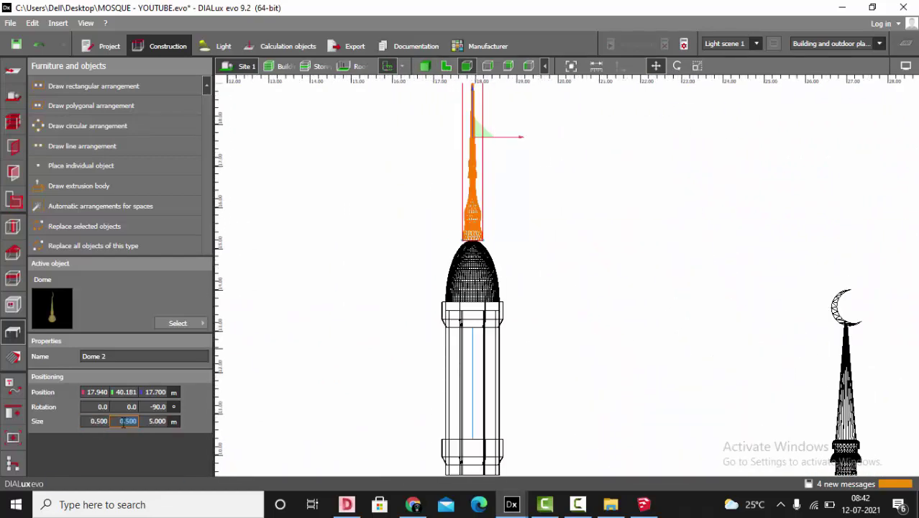
# Step: Set the minaret finial's height to 3 m, lower it onto the small dome's tip and check the mosque in 3D
pyautogui.scroll(-3, 508, 232)
pyautogui.scroll(4, 513, 103)
pyautogui.click(159, 422)
pyautogui.write('3')
pyautogui.moveTo(461, 179); pyautogui.dragTo(461, 237)
pyautogui.click(425, 66)
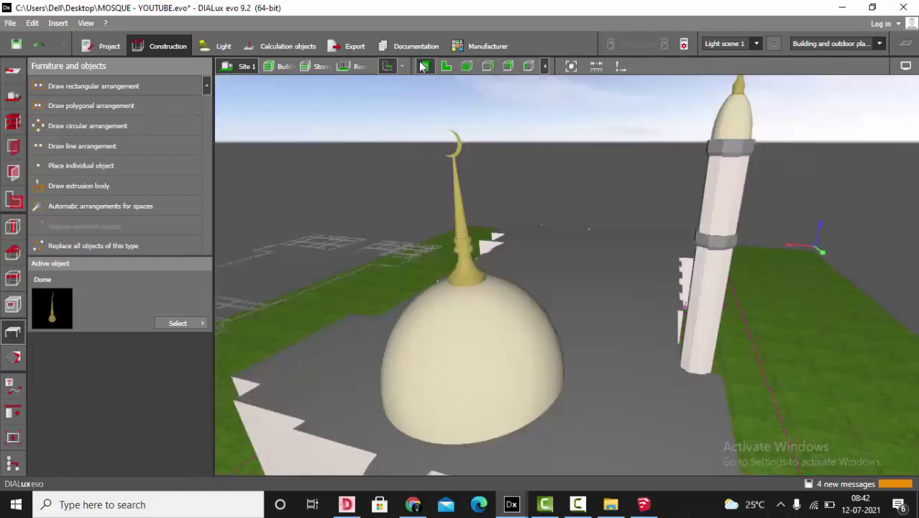
pyautogui.scroll(-4, 590, 227)
pyautogui.moveTo(590, 228); pyautogui.dragTo(662, 280, button='right')
pyautogui.moveTo(663, 285); pyautogui.dragTo(675, 328)
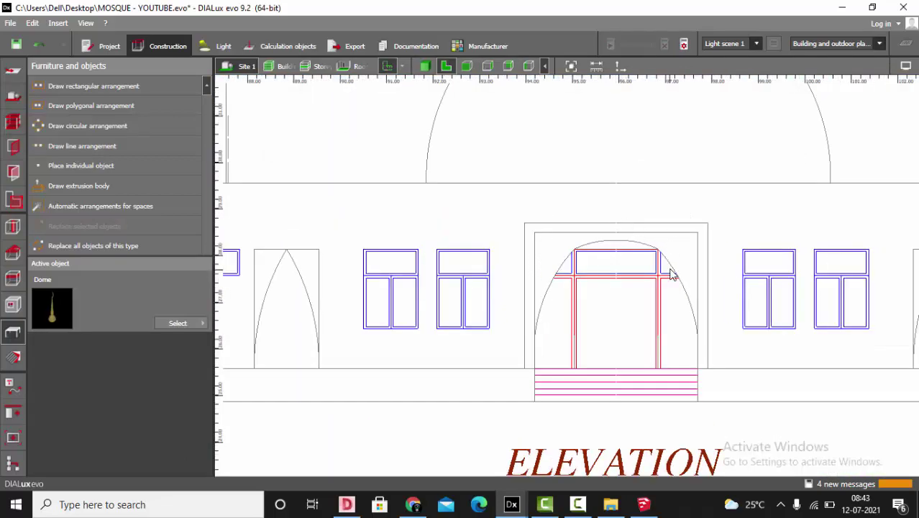
# Step: Draw a 1 m high extrusion body, about 3.95 × 3.2 m, over the entrance's outer frame in the elevation drawing
pyautogui.scroll(-4, 467, 219)
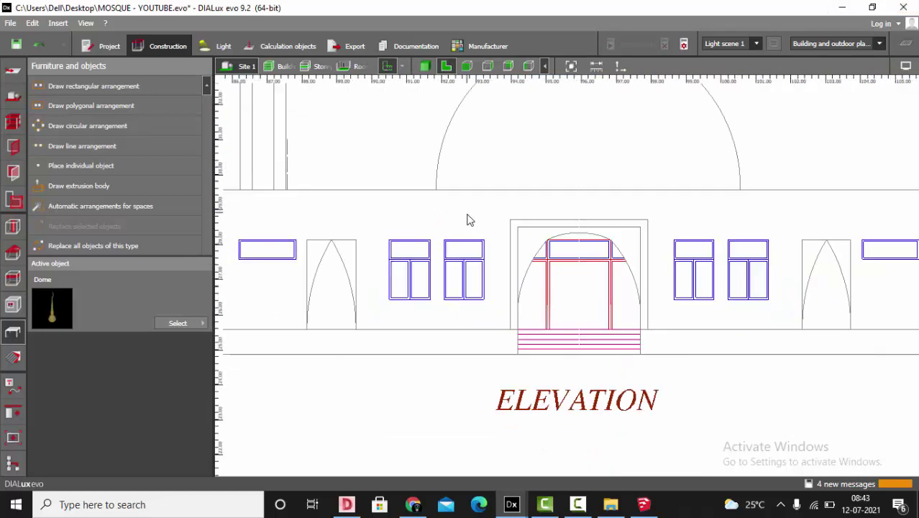
pyautogui.scroll(3, 577, 314)
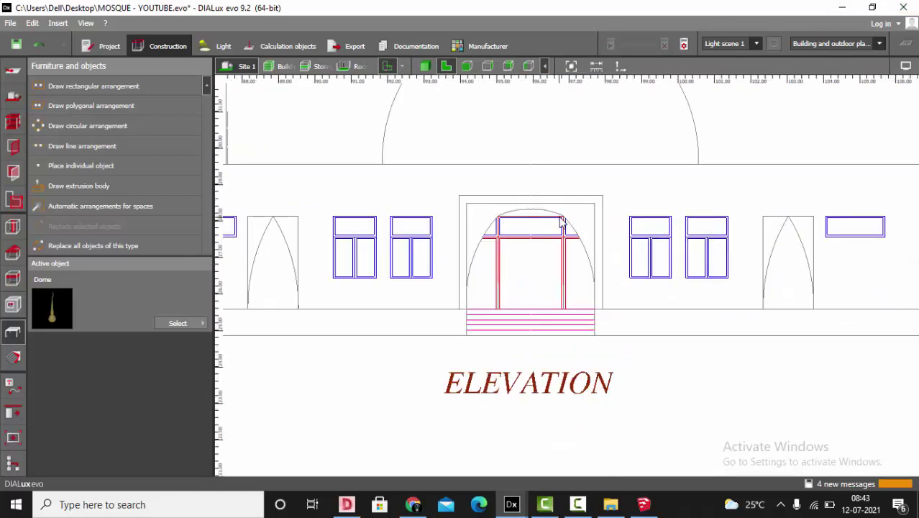
pyautogui.scroll(1, 542, 262)
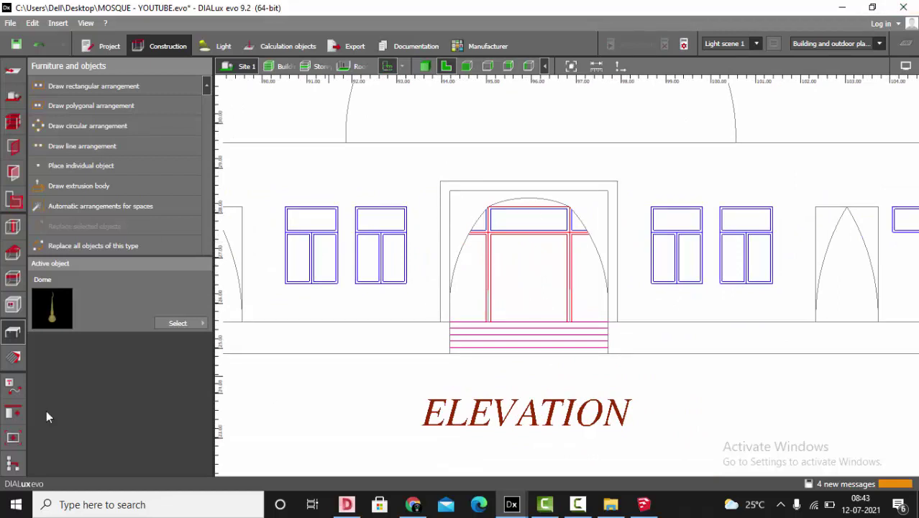
pyautogui.click(76, 185)
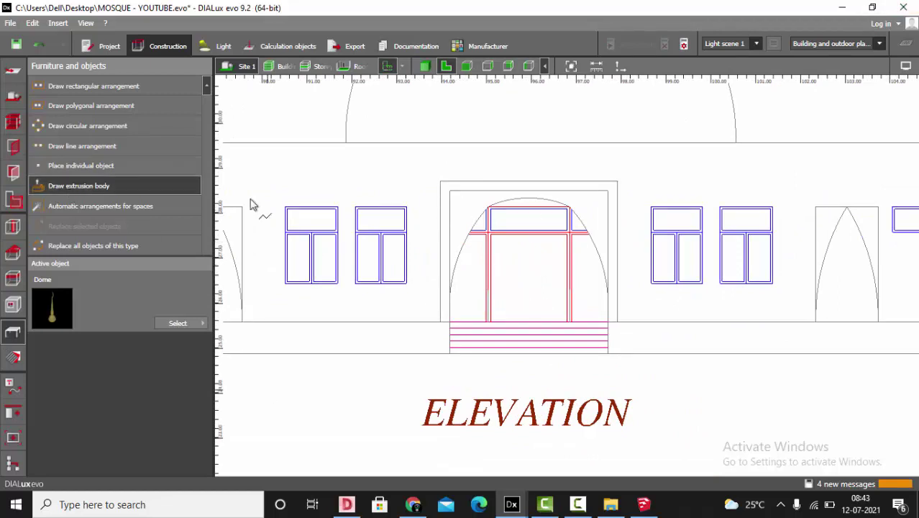
pyautogui.click(406, 333)
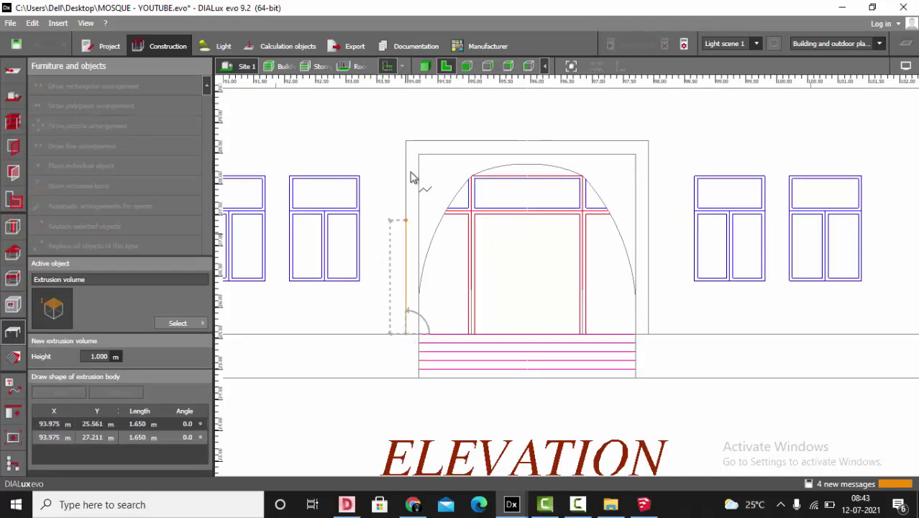
pyautogui.click(406, 140)
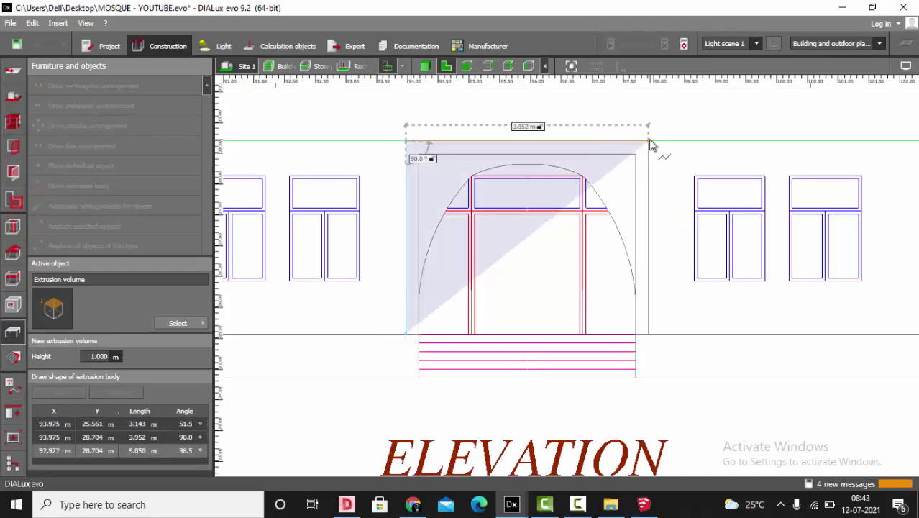
pyautogui.click(649, 142)
pyautogui.click(649, 333)
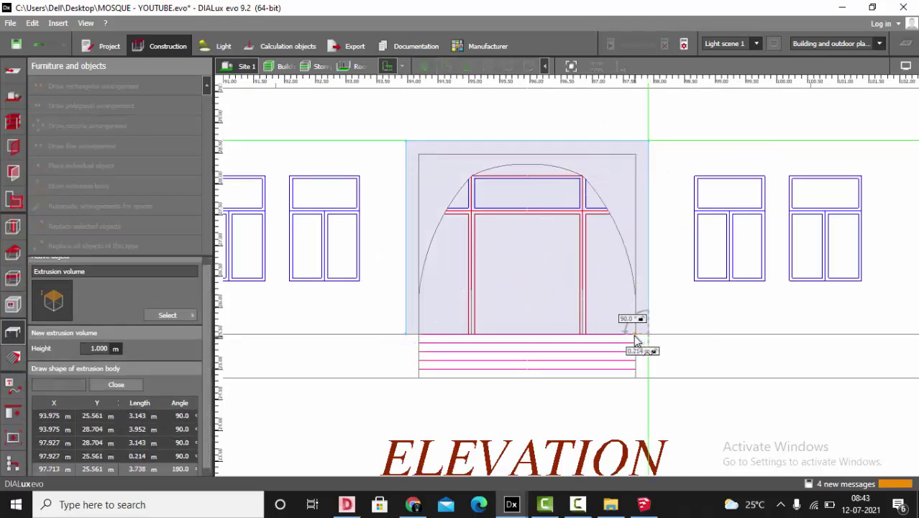
pyautogui.click(550, 337)
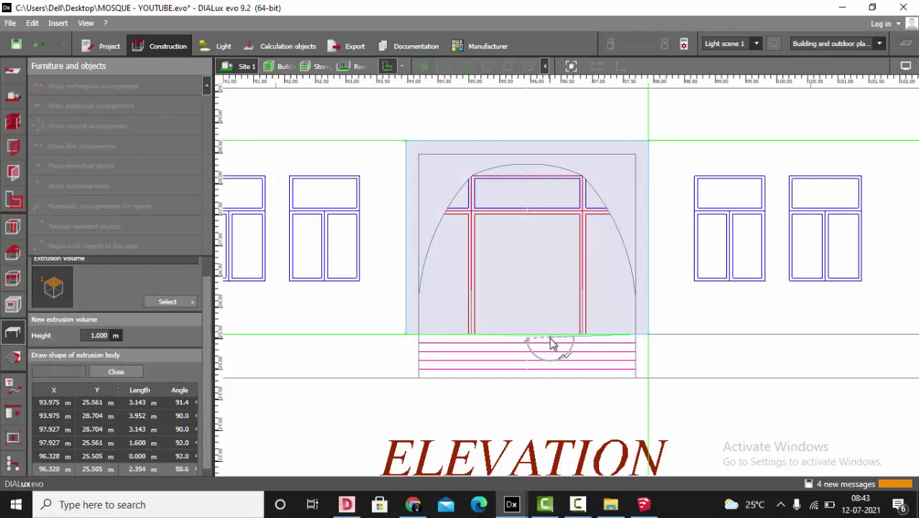
pyautogui.scroll(1, 550, 338)
pyautogui.rightClick(568, 363)
pyautogui.click(612, 372)
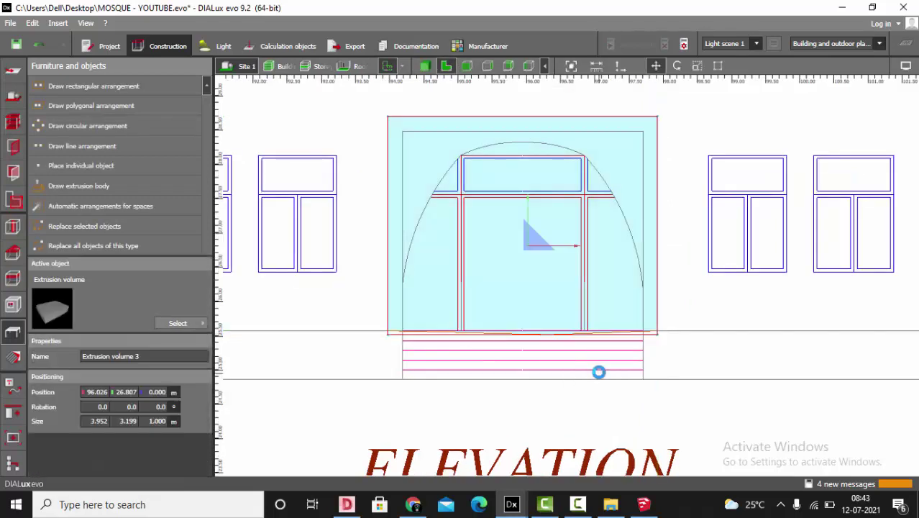
pyautogui.click(448, 420)
# Step: Start a 1 m high extrusion body and trace the entrance arch's left curve from its springing point up to the window head
pyautogui.scroll(1, 472, 178)
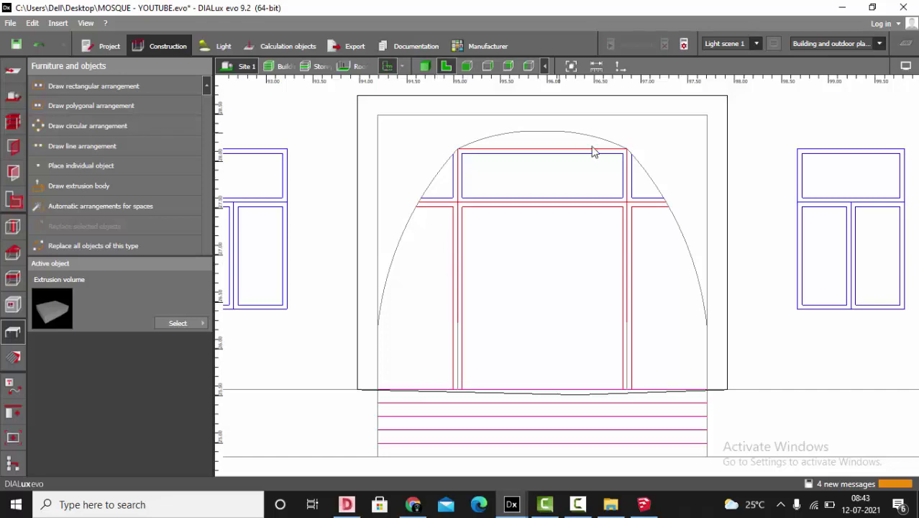
pyautogui.click(75, 183)
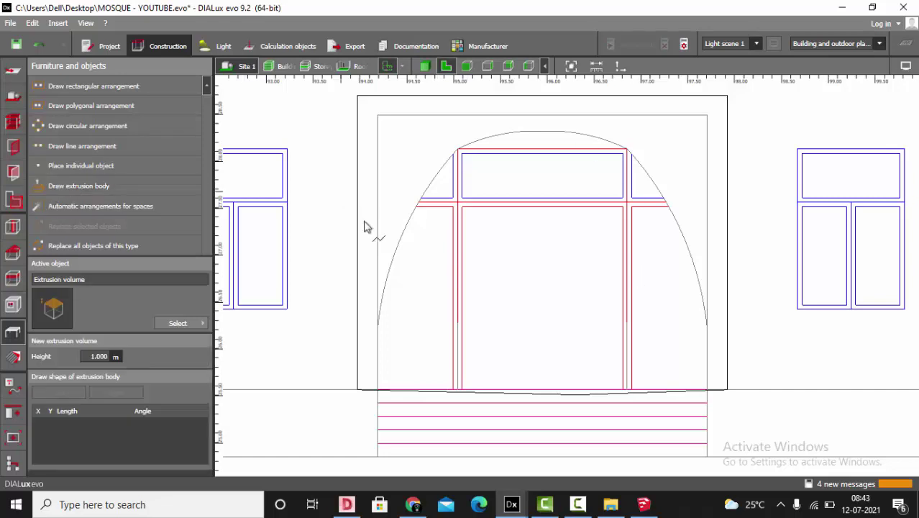
pyautogui.scroll(1, 366, 219)
pyautogui.click(386, 395)
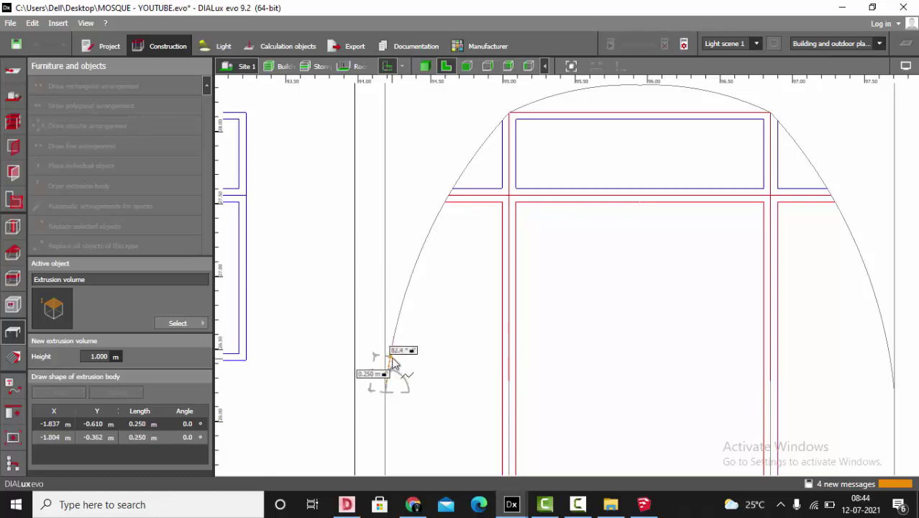
pyautogui.click(390, 357)
pyautogui.click(397, 325)
pyautogui.click(406, 291)
pyautogui.click(422, 250)
pyautogui.click(442, 207)
pyautogui.click(460, 175)
pyautogui.click(476, 151)
pyautogui.click(492, 131)
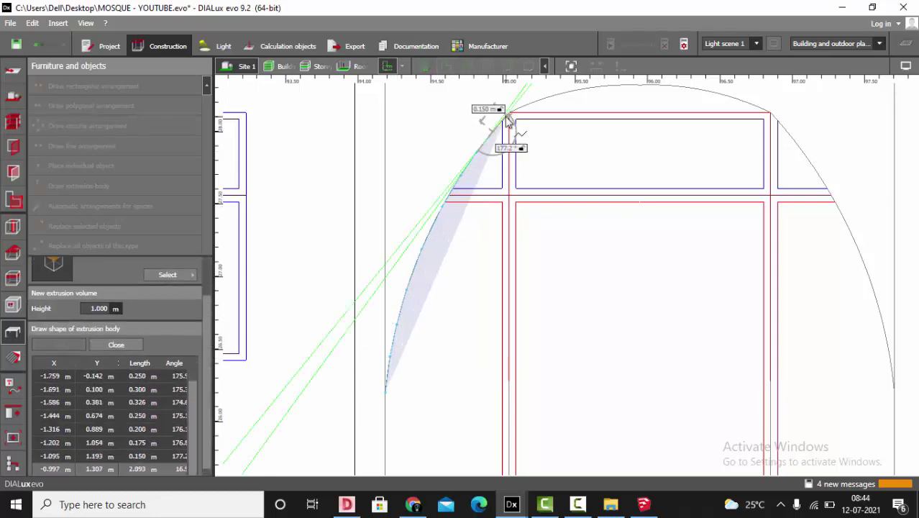
pyautogui.click(506, 116)
# Step: Continue the arch outline along the shallow crown from the left window-head corner to the right one
pyautogui.scroll(3, 518, 109)
pyautogui.click(519, 111)
pyautogui.moveTo(557, 107); pyautogui.dragTo(523, 142, button='middle')
pyautogui.click(529, 131)
pyautogui.click(571, 121)
pyautogui.click(632, 114)
pyautogui.click(697, 115)
pyautogui.click(747, 121)
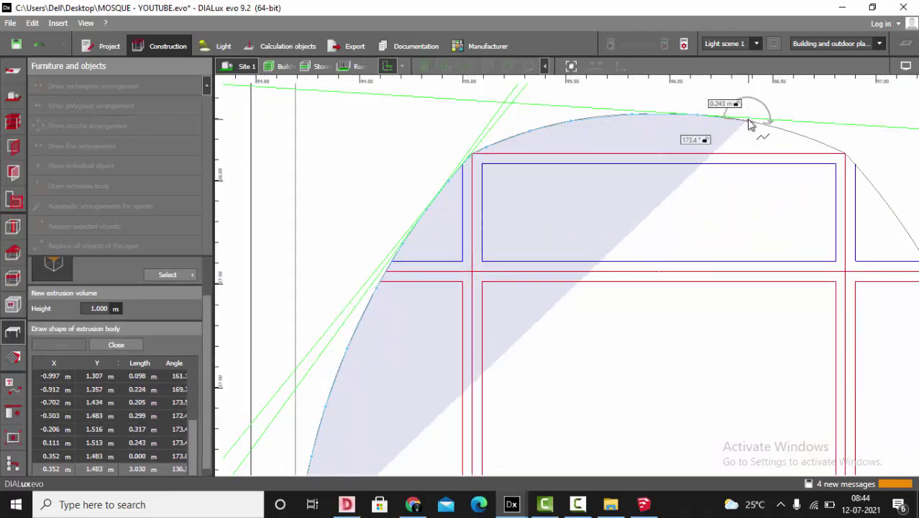
pyautogui.moveTo(749, 123); pyautogui.dragTo(636, 133, button='middle')
pyautogui.click(671, 140)
pyautogui.click(702, 151)
pyautogui.click(729, 167)
# Step: Trace the arch's right curve down to the entrance base line, add both base corners and close the extrusion outline
pyautogui.click(748, 189)
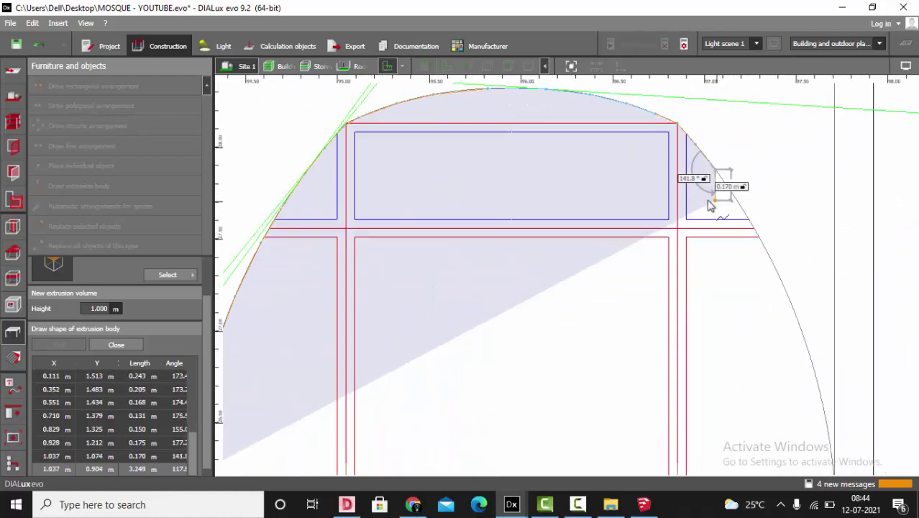
pyautogui.click(715, 176)
pyautogui.click(737, 205)
pyautogui.click(749, 226)
pyautogui.click(770, 265)
pyautogui.click(786, 298)
pyautogui.click(799, 323)
pyautogui.scroll(-3, 798, 323)
pyautogui.click(777, 307)
pyautogui.click(783, 329)
pyautogui.moveTo(784, 330); pyautogui.dragTo(765, 282, button='middle')
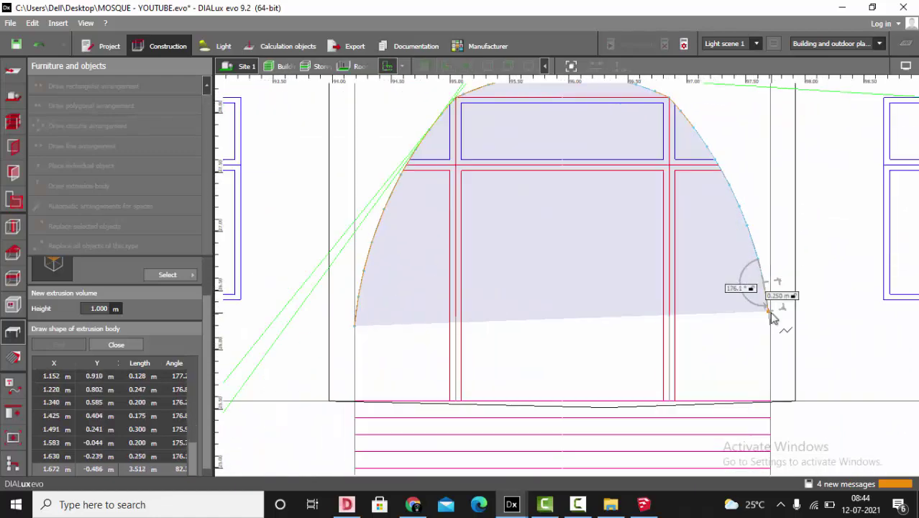
pyautogui.click(769, 312)
pyautogui.click(770, 326)
pyautogui.click(770, 401)
pyautogui.click(357, 400)
pyautogui.rightClick(569, 314)
pyautogui.click(598, 326)
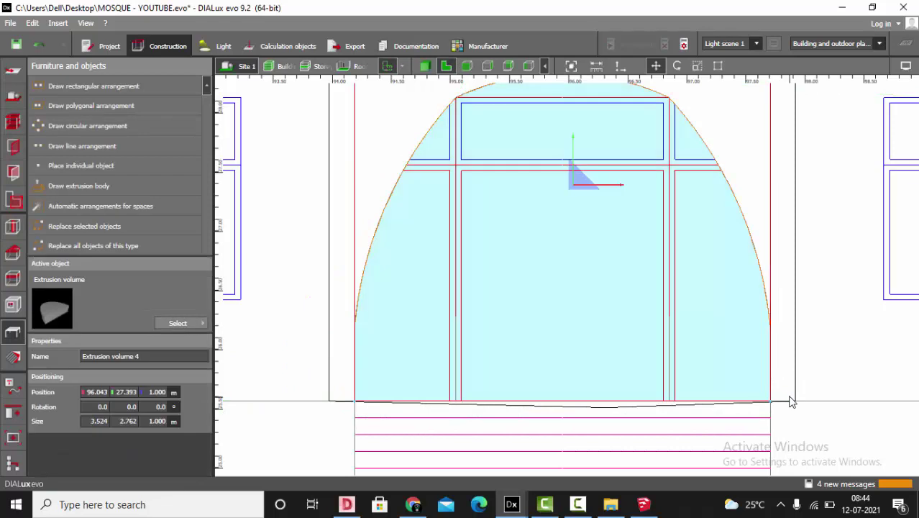
# Step: Straighten the outer frame body's base by moving its sagging middle point to the base line at Y 25.561 m
pyautogui.click(789, 397)
pyautogui.scroll(2, 709, 434)
pyautogui.click(707, 124)
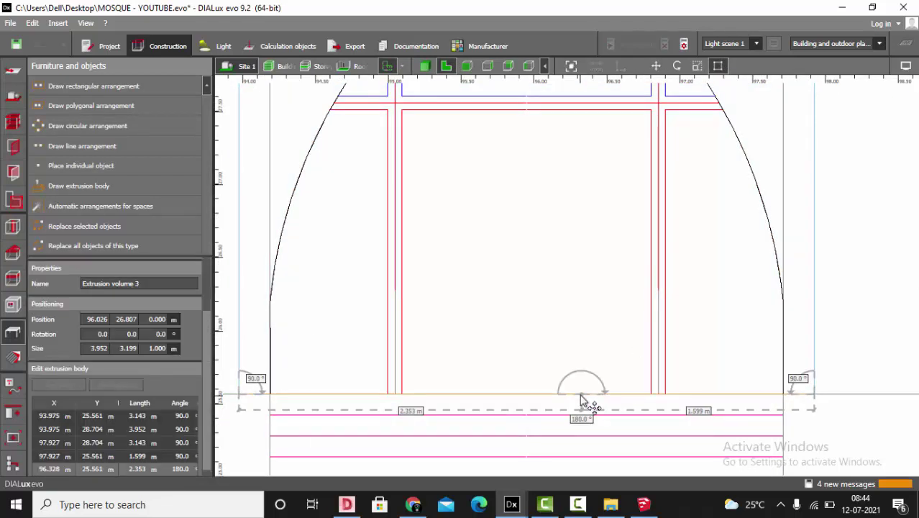
pyautogui.scroll(-1, 640, 277)
# Step: Stretch the arch body's underside in front view down through the frame body, to about 2.3 m high
pyautogui.click(605, 264)
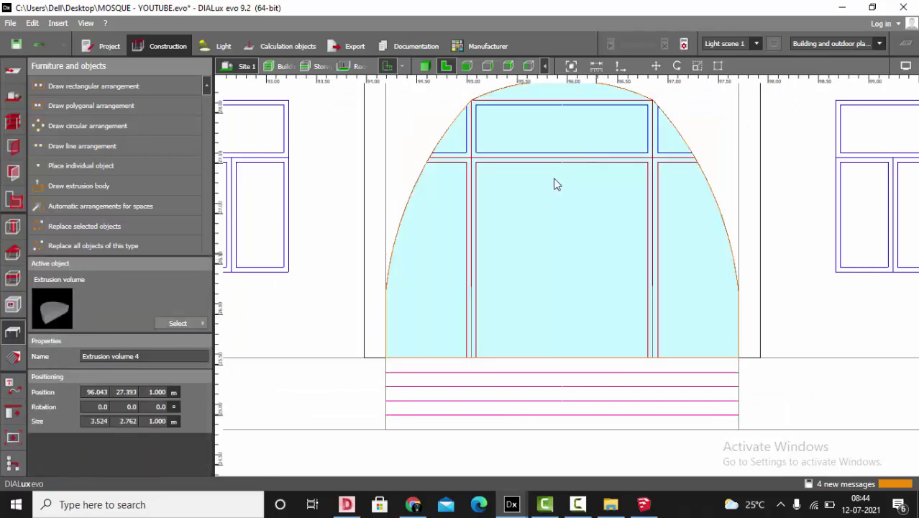
pyautogui.click(458, 69)
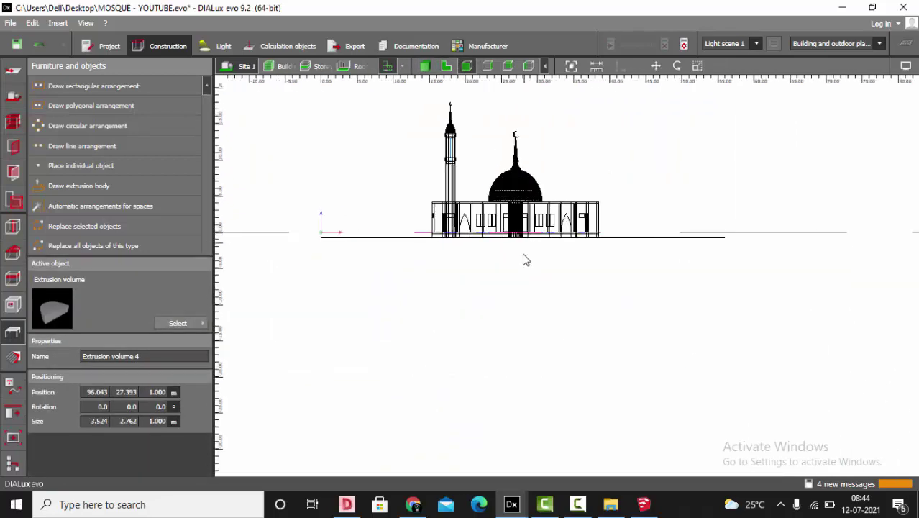
pyautogui.scroll(-2, 518, 256)
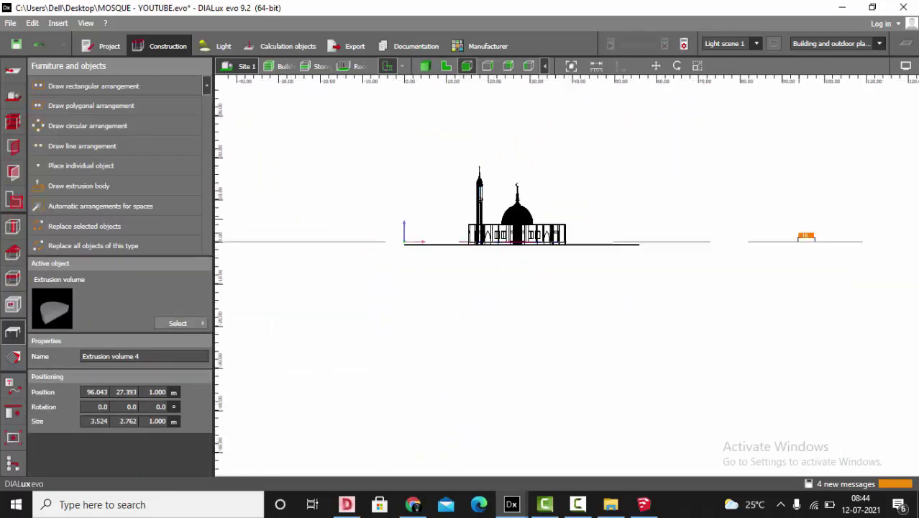
pyautogui.scroll(4, 842, 246)
pyautogui.scroll(3, 770, 252)
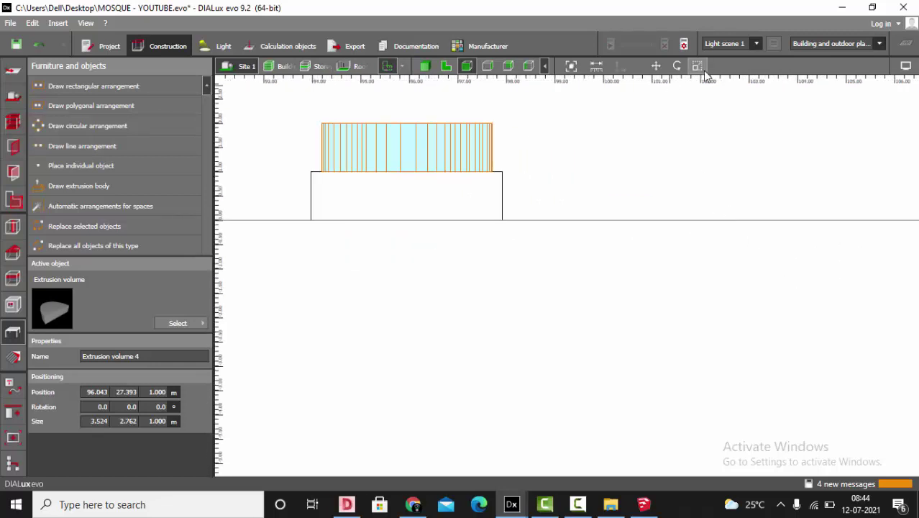
pyautogui.click(436, 168)
pyautogui.moveTo(407, 179); pyautogui.dragTo(418, 244)
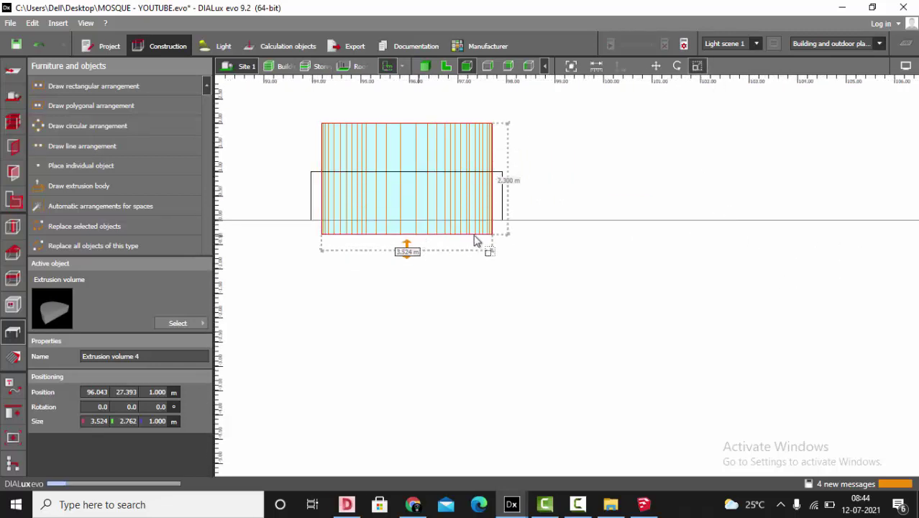
pyautogui.click(540, 258)
# Step: Select both entrance bodies and subtract the arch body from the outer frame body
pyautogui.moveTo(520, 247); pyautogui.dragTo(439, 172)
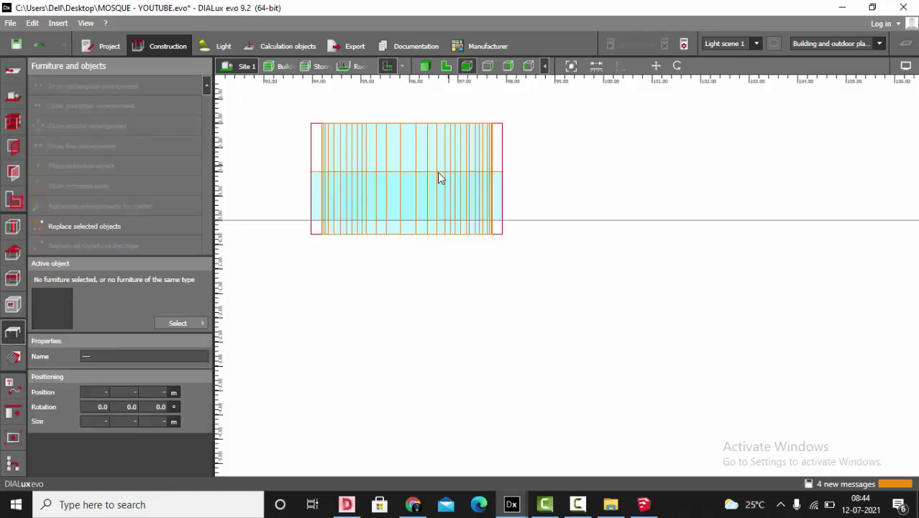
pyautogui.click(12, 413)
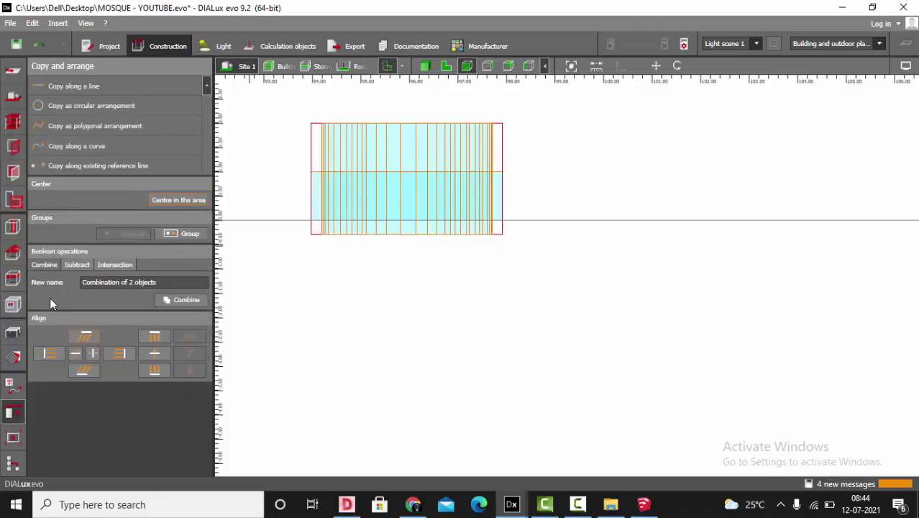
pyautogui.click(74, 265)
pyautogui.click(65, 316)
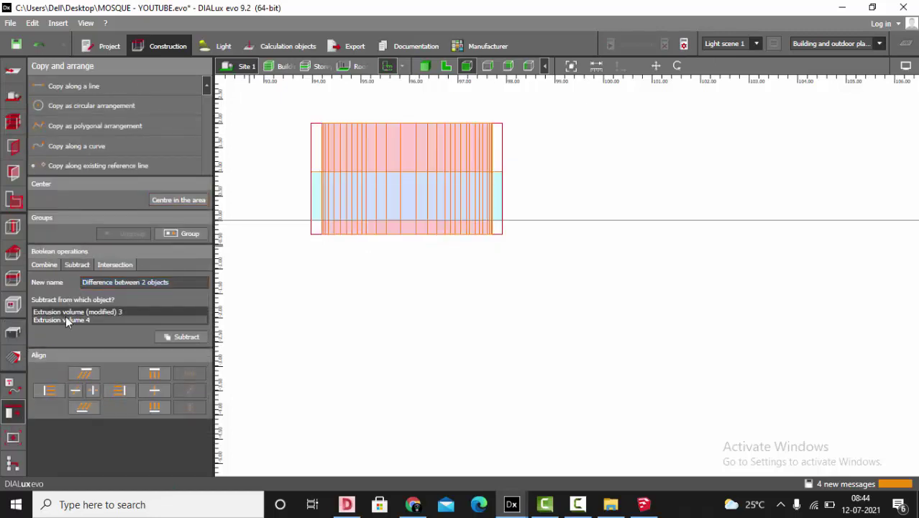
pyautogui.click(65, 318)
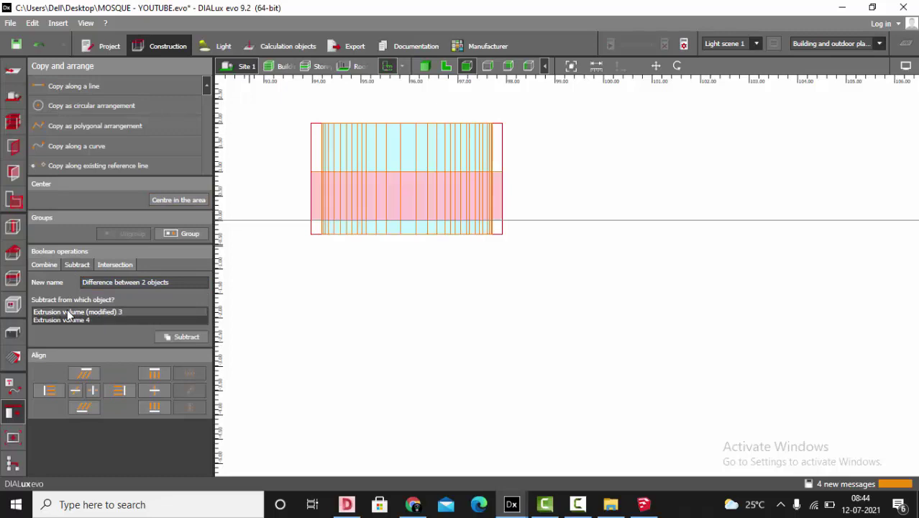
pyautogui.click(199, 336)
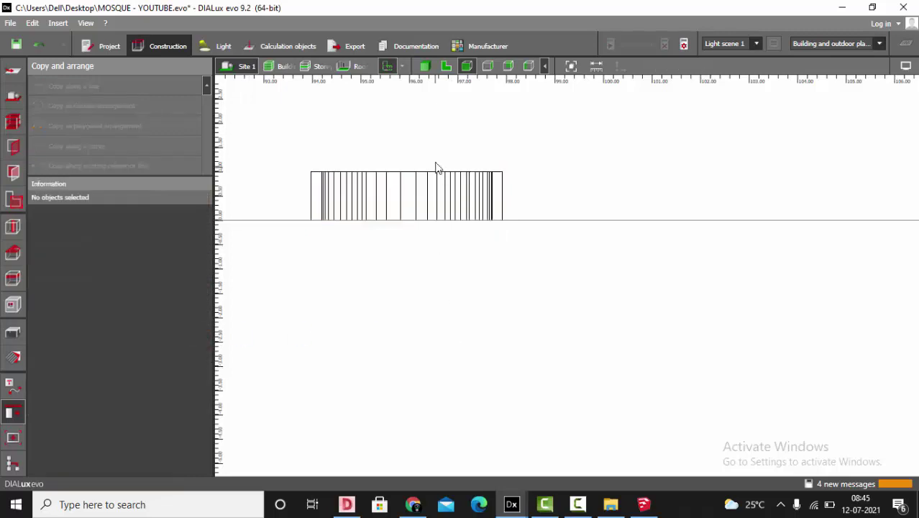
# Step: Select the cut entrance frame in 3D and set its X rotation to 90° so it stands upright
pyautogui.click(425, 69)
pyautogui.scroll(-5, 694, 292)
pyautogui.moveTo(694, 292); pyautogui.dragTo(914, 295, button='right')
pyautogui.click(817, 192)
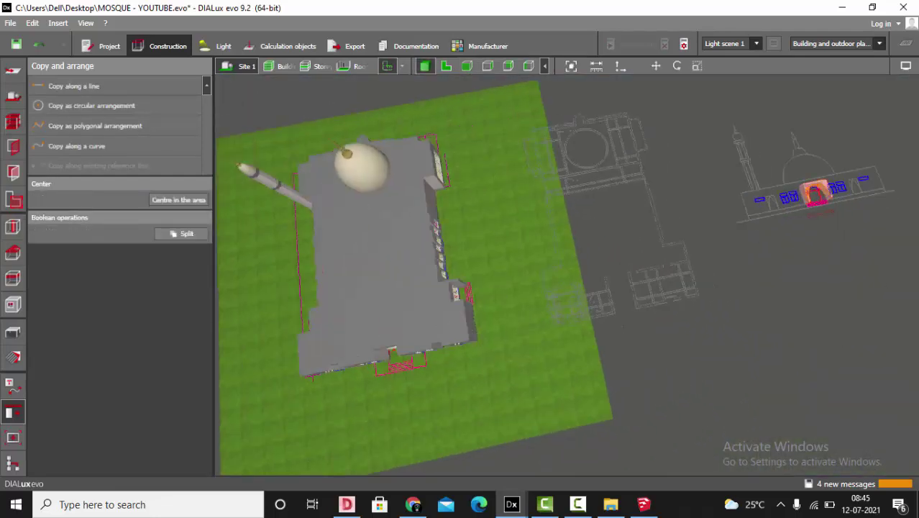
pyautogui.click(13, 332)
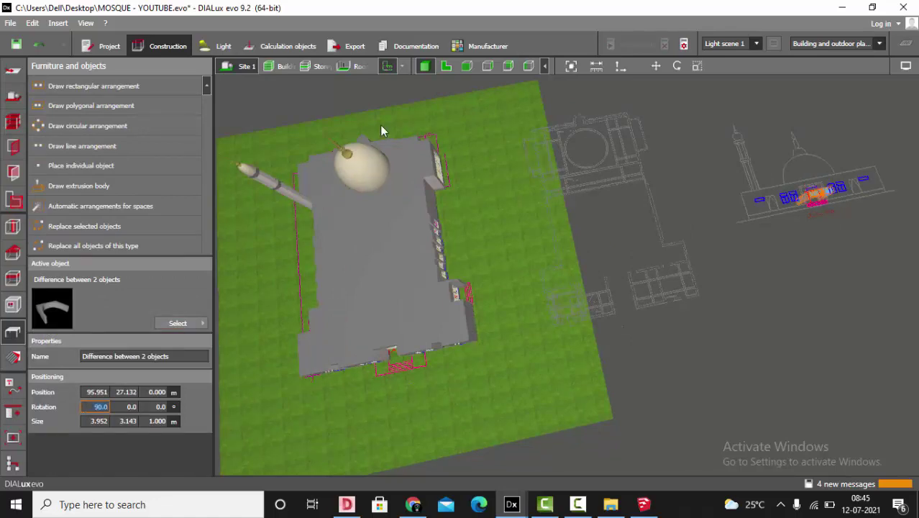
# Step: Move the entrance frame in floor plan onto the mosque's front entrance steps, at X 26.917, Y 15.081 m
pyautogui.click(446, 66)
pyautogui.scroll(-6, 755, 230)
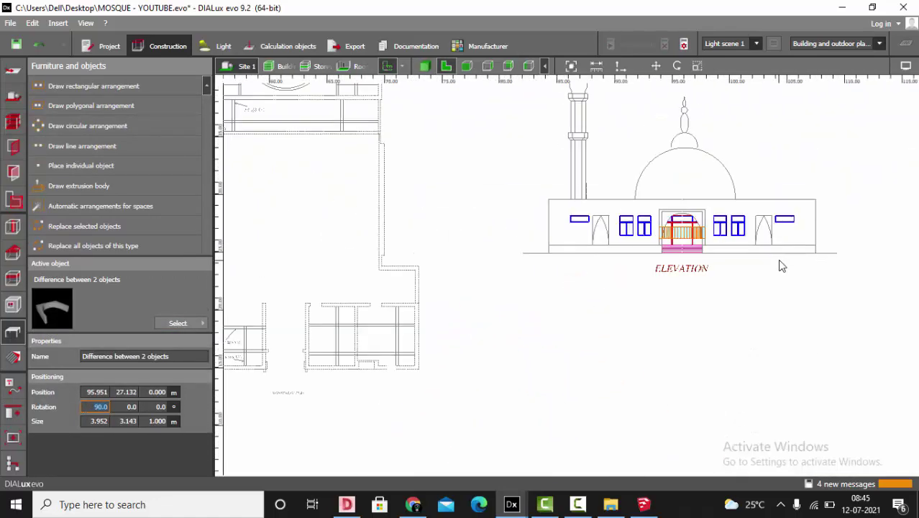
pyautogui.scroll(2, 698, 268)
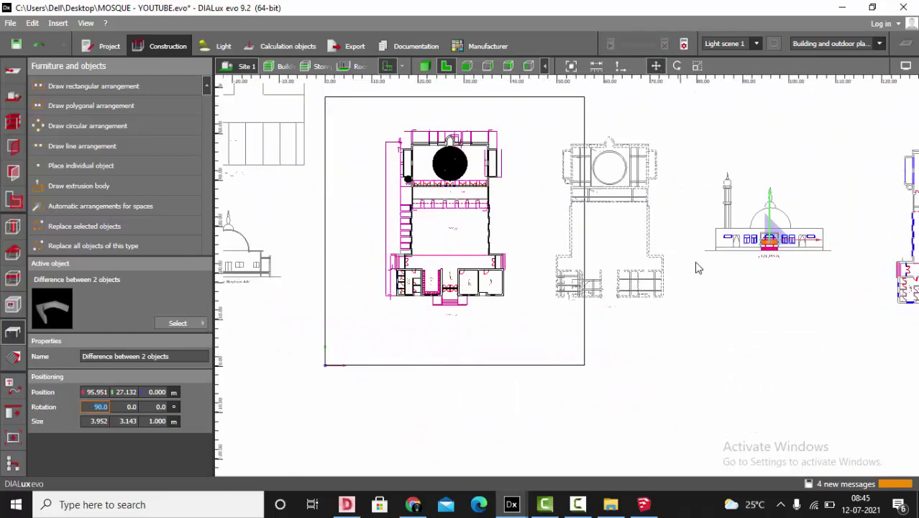
pyautogui.moveTo(780, 254); pyautogui.dragTo(461, 276)
pyautogui.scroll(5, 435, 310)
pyautogui.scroll(2, 430, 311)
pyautogui.scroll(5, 443, 316)
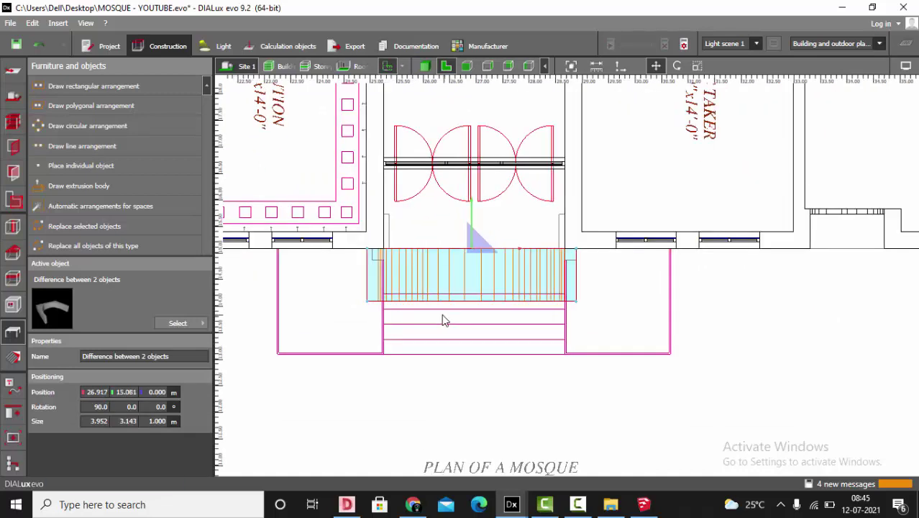
# Step: Scale the entrance frame's depth in floor plan down to about 0.18 m, keeping its back edge on the front wall
pyautogui.scroll(1, 617, 248)
pyautogui.scroll(1, 617, 251)
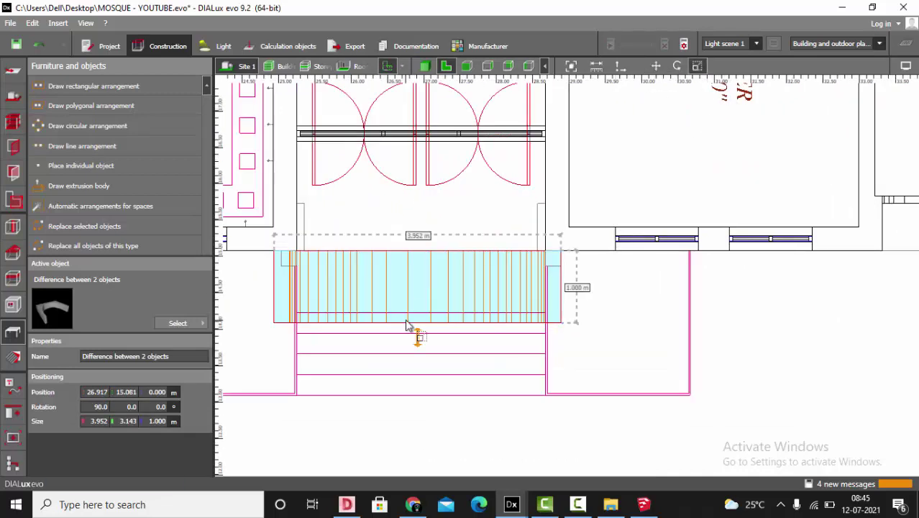
pyautogui.moveTo(406, 325); pyautogui.dragTo(410, 267)
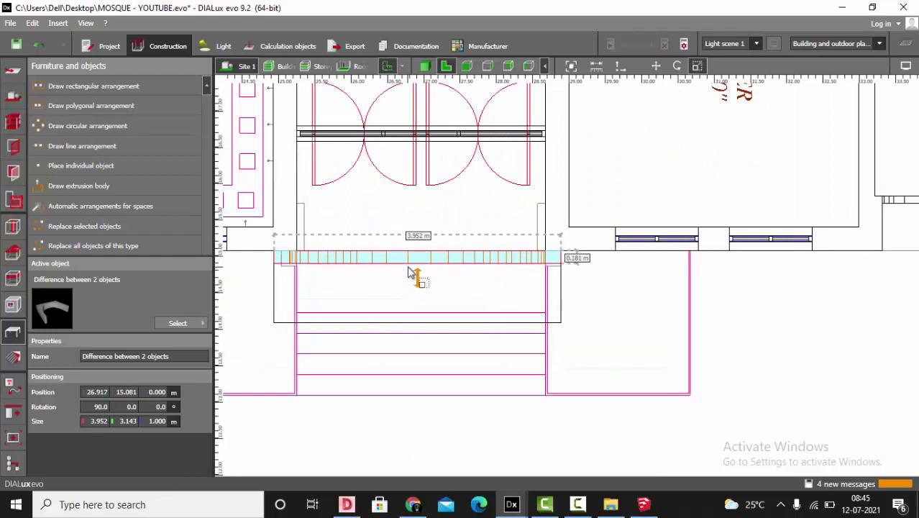
# Step: Extend the entrance frame's depth in floor plan to 0.214 m, bringing its front edge to the wall base line
pyautogui.scroll(2, 371, 272)
pyautogui.scroll(2, 515, 253)
pyautogui.scroll(2, 748, 265)
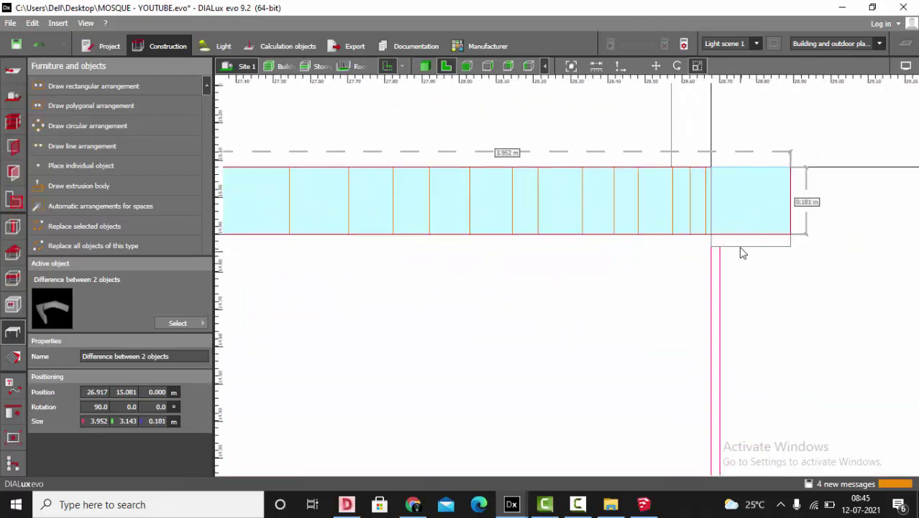
pyautogui.moveTo(747, 237); pyautogui.dragTo(748, 249)
# Step: Move the entrance frame up in front view to Z 1.581 m so its base sits at the entrance floor level
pyautogui.click(469, 67)
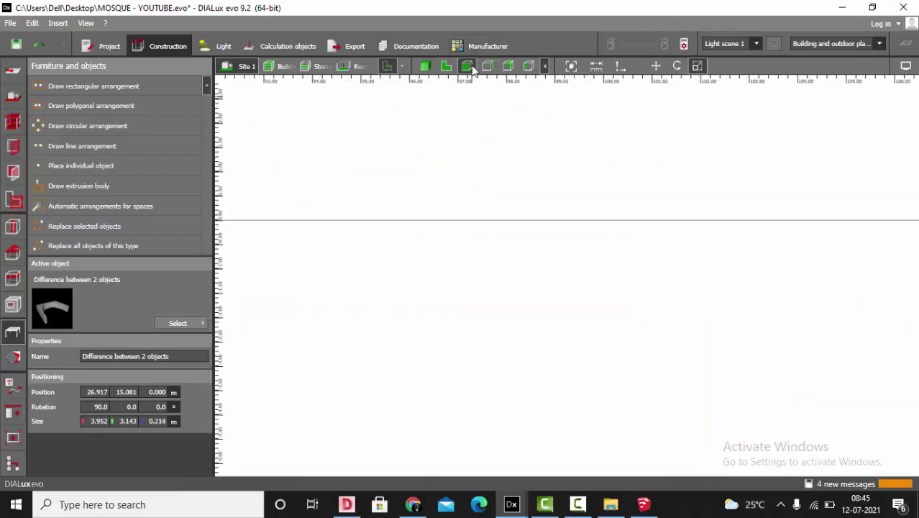
pyautogui.scroll(-3, 505, 203)
pyautogui.scroll(-6, 524, 217)
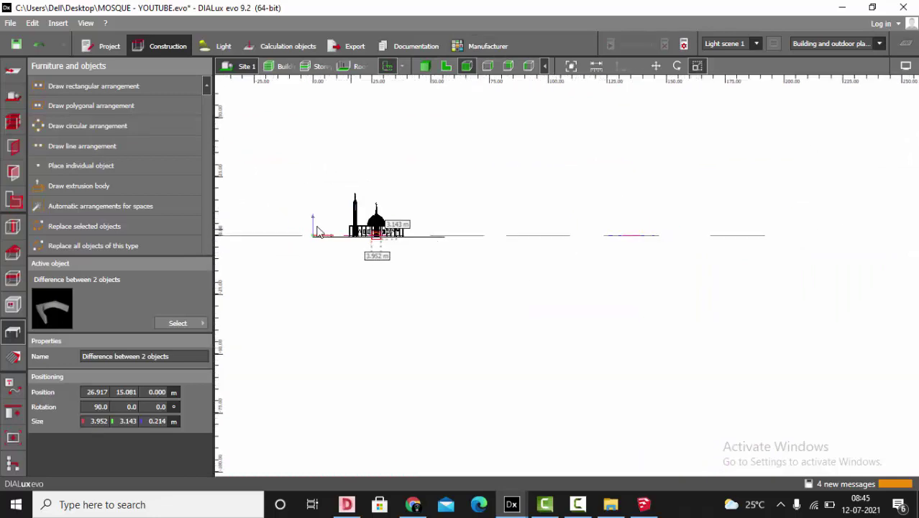
pyautogui.scroll(2, 322, 225)
pyautogui.scroll(6, 471, 245)
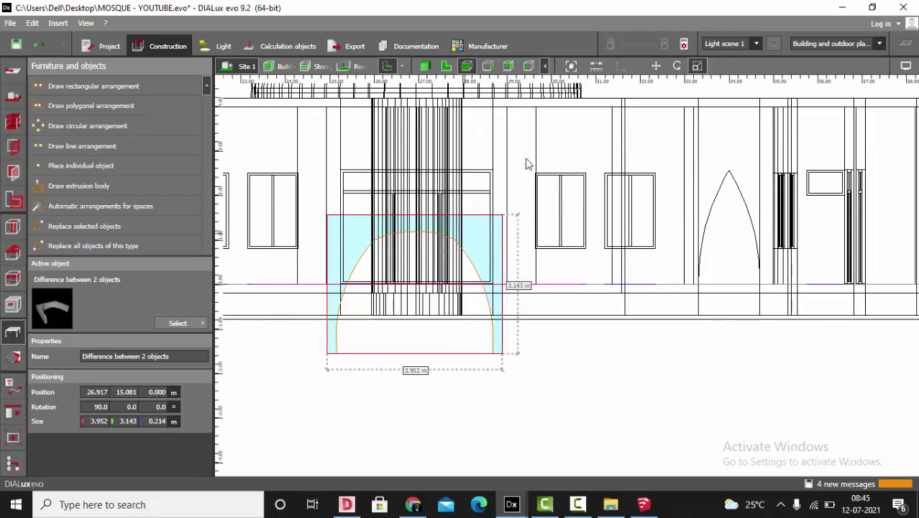
pyautogui.click(656, 65)
pyautogui.scroll(2, 314, 238)
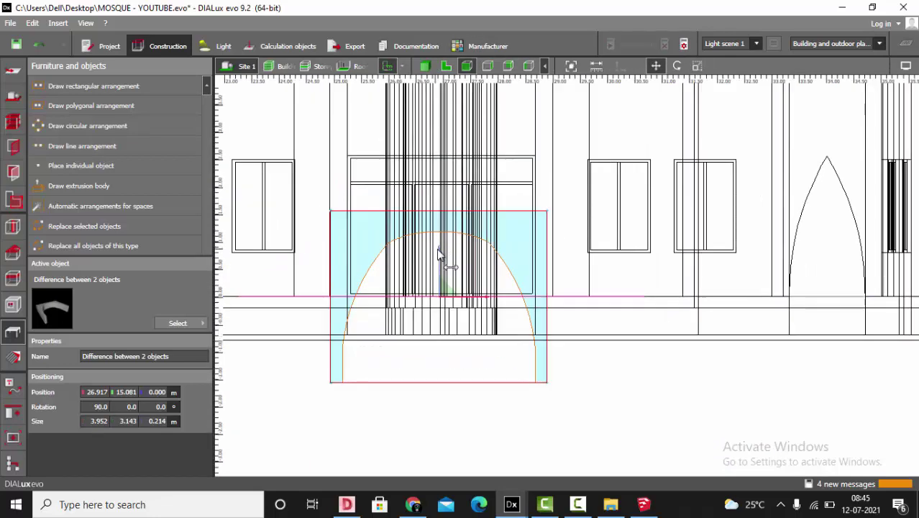
pyautogui.moveTo(439, 251); pyautogui.dragTo(436, 164)
pyautogui.scroll(-3, 457, 244)
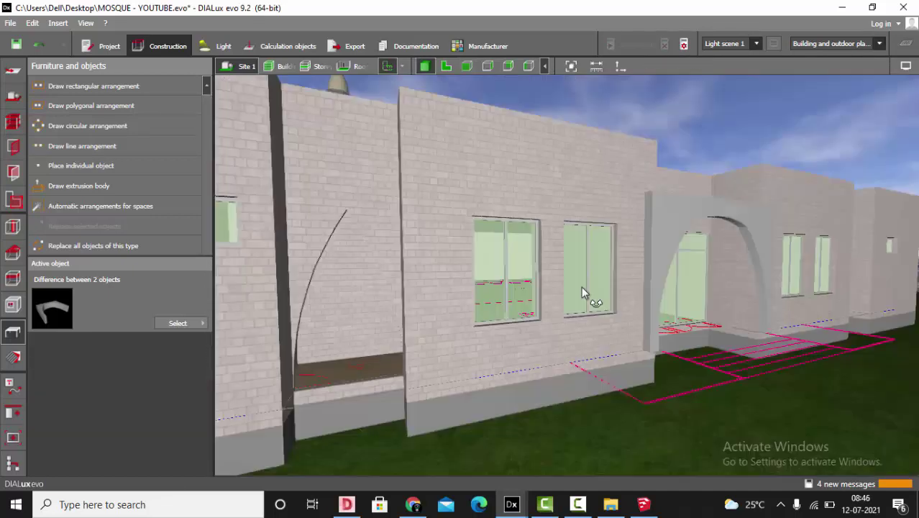
# Step: Pick the dome's cream material in 3D and replace the entrance frame's material with it
pyautogui.moveTo(582, 287); pyautogui.dragTo(575, 304, button='right')
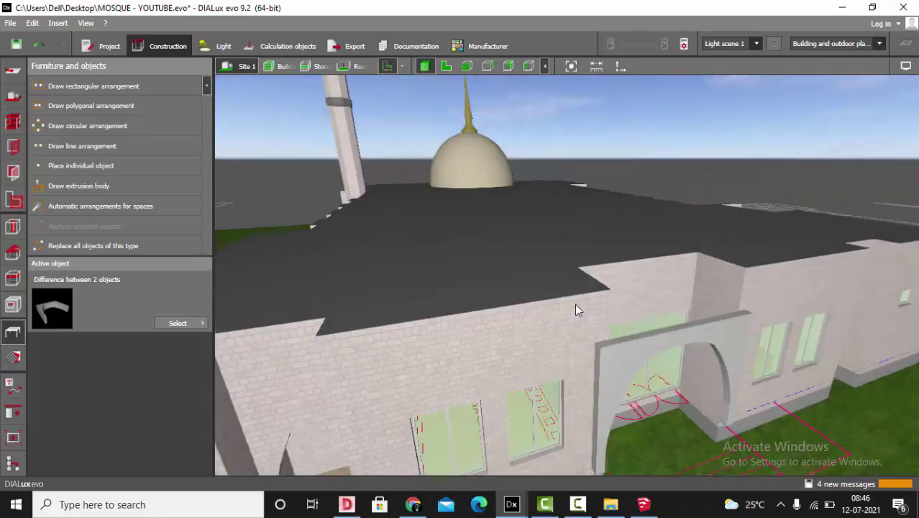
pyautogui.click(14, 360)
pyautogui.click(67, 85)
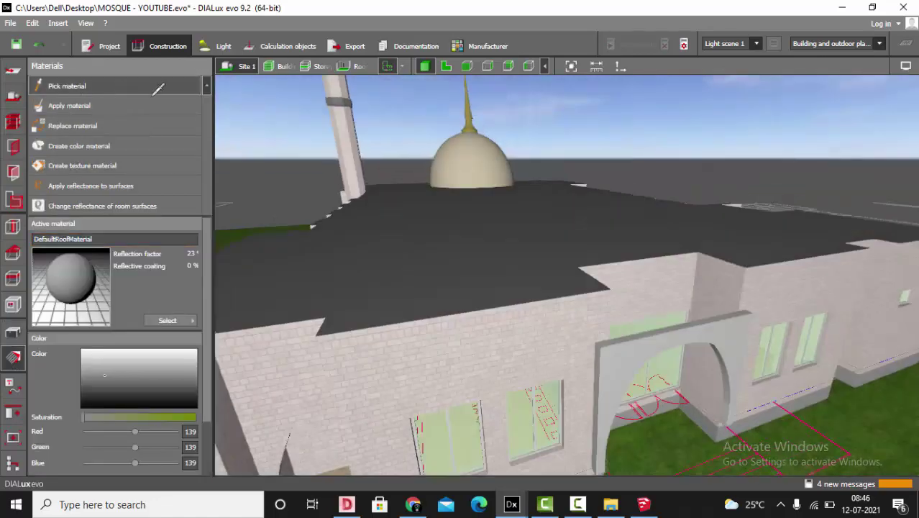
pyautogui.click(444, 152)
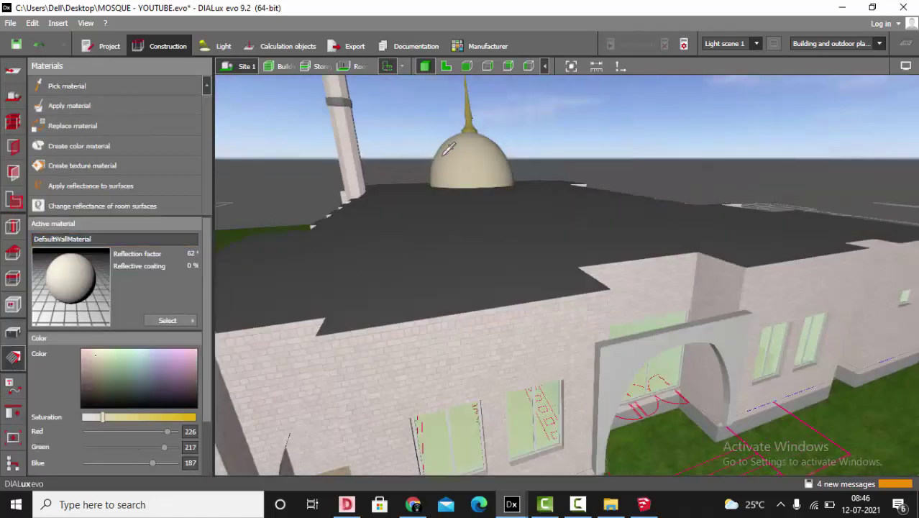
pyautogui.click(72, 126)
pyautogui.click(686, 330)
# Step: Select the arched entrance frame and activate the Move tool on it in front view
pyautogui.moveTo(685, 339); pyautogui.dragTo(664, 316, button='right')
pyautogui.click(12, 331)
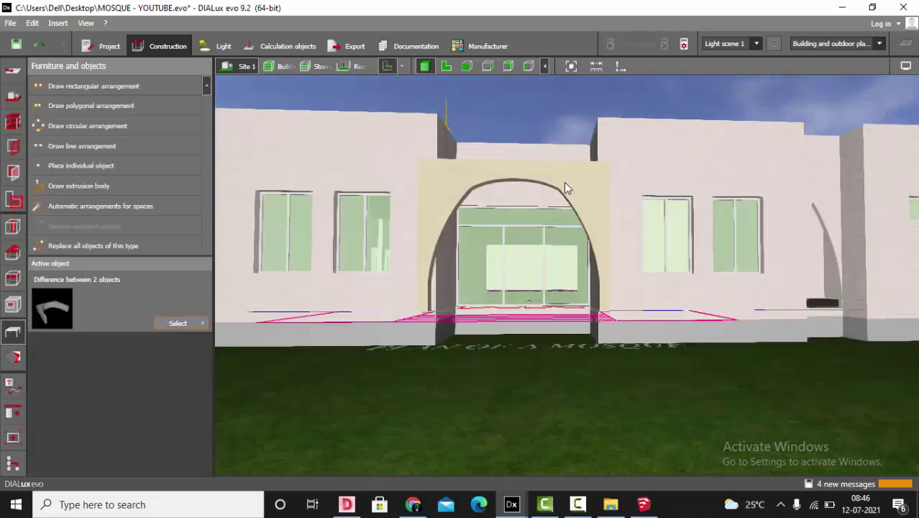
pyautogui.click(564, 182)
pyautogui.click(467, 66)
pyautogui.scroll(2, 539, 152)
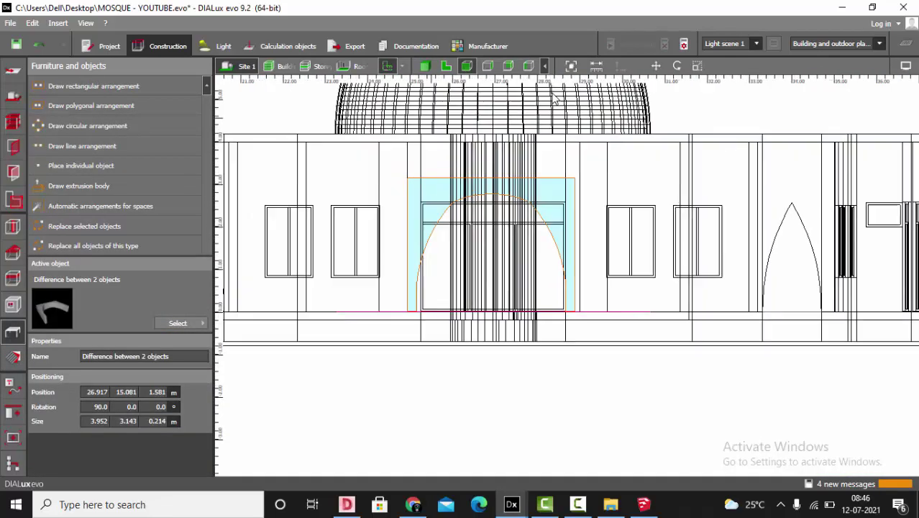
pyautogui.click(653, 69)
pyautogui.scroll(3, 518, 145)
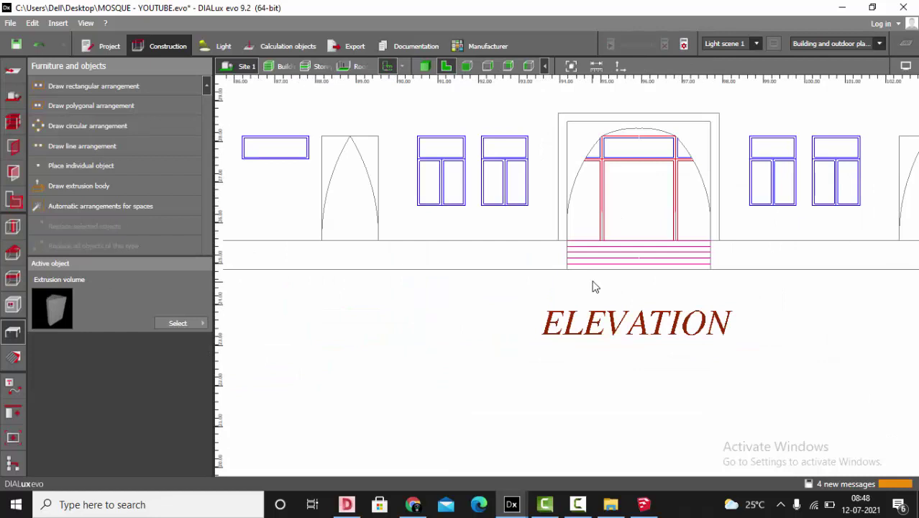
# Step: Draw a reference grid about 2.08 m by 1 m over the entrance steps in the elevation, starting at their lower left corner
pyautogui.scroll(3, 734, 226)
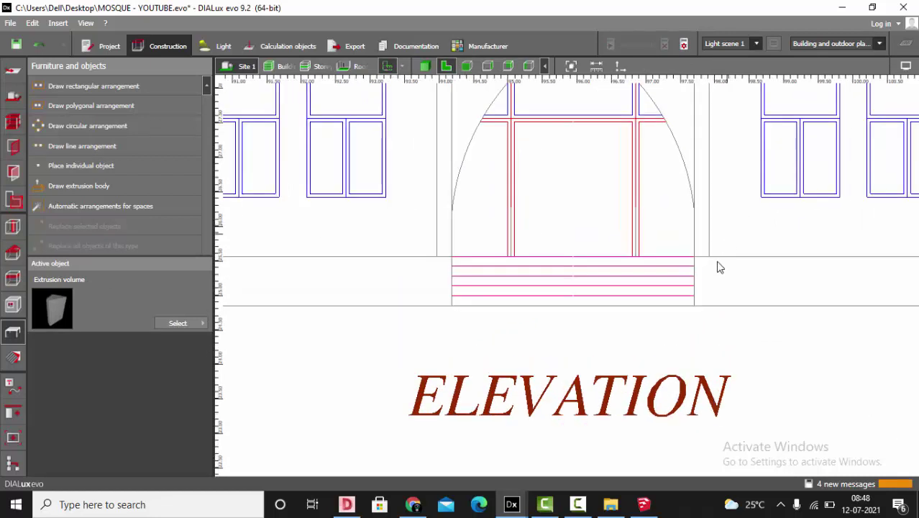
pyautogui.click(13, 360)
pyautogui.click(15, 390)
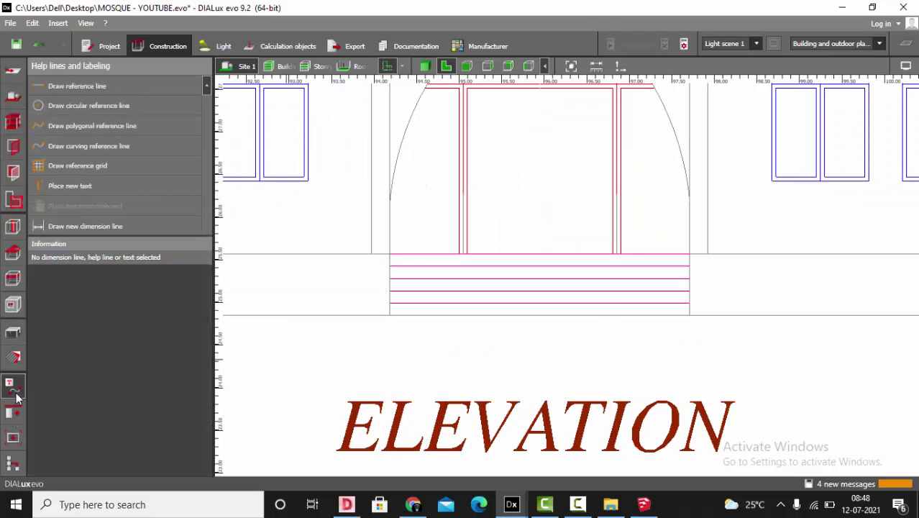
pyautogui.click(65, 165)
pyautogui.scroll(2, 429, 296)
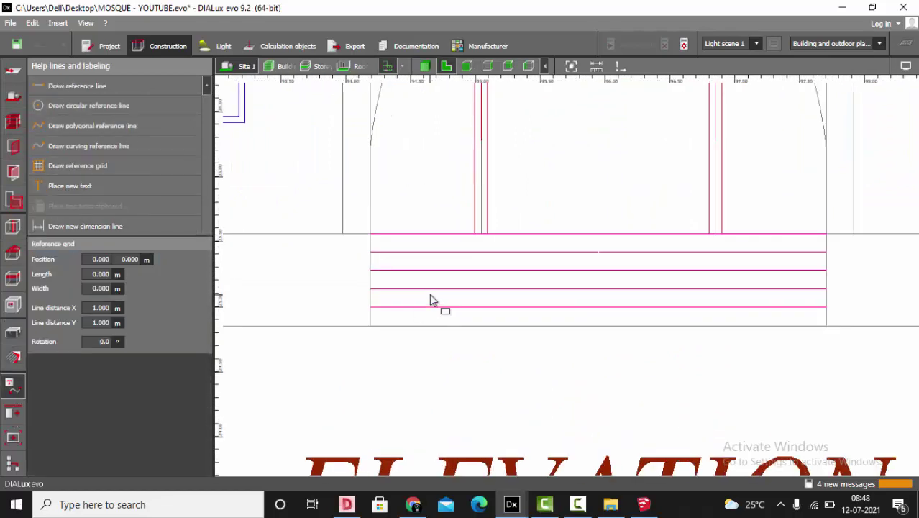
pyautogui.click(371, 327)
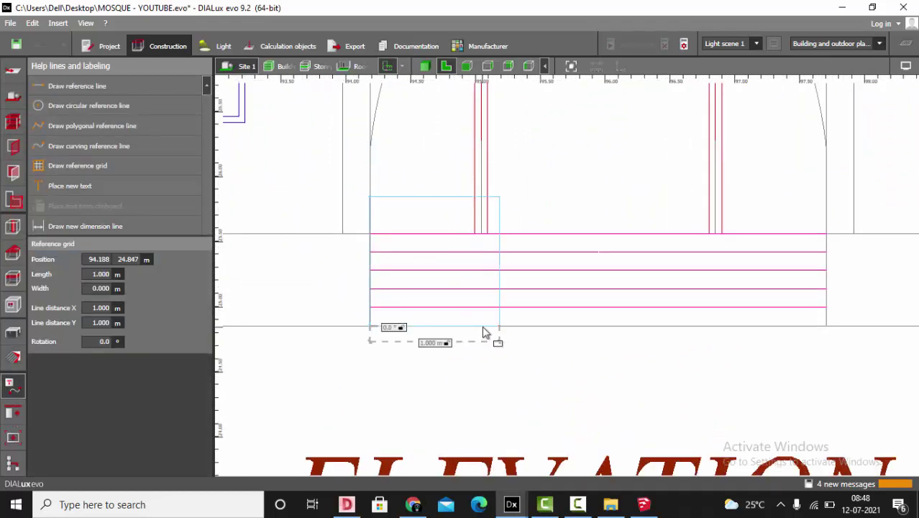
pyautogui.click(643, 390)
pyautogui.scroll(1, 638, 400)
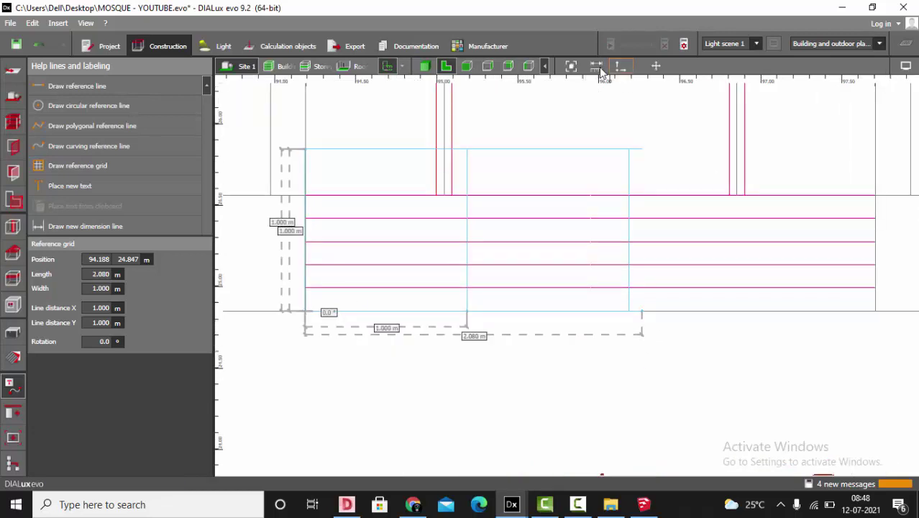
# Step: Measure the bottom step's height in the elevation and set the reference grid's X and Y line distances to 0.14 m
pyautogui.click(599, 67)
pyautogui.scroll(2, 779, 283)
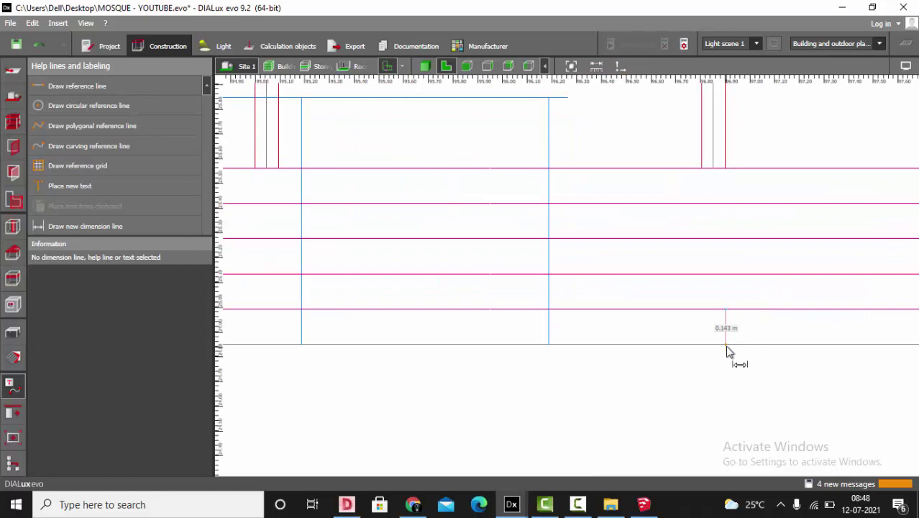
pyautogui.scroll(-2, 725, 385)
pyautogui.click(534, 213)
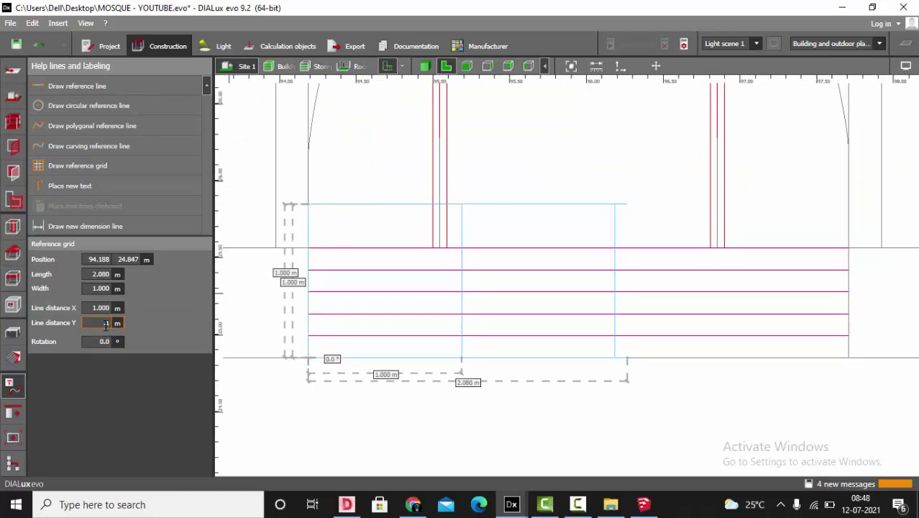
pyautogui.write('0.14')
pyautogui.press('Return')
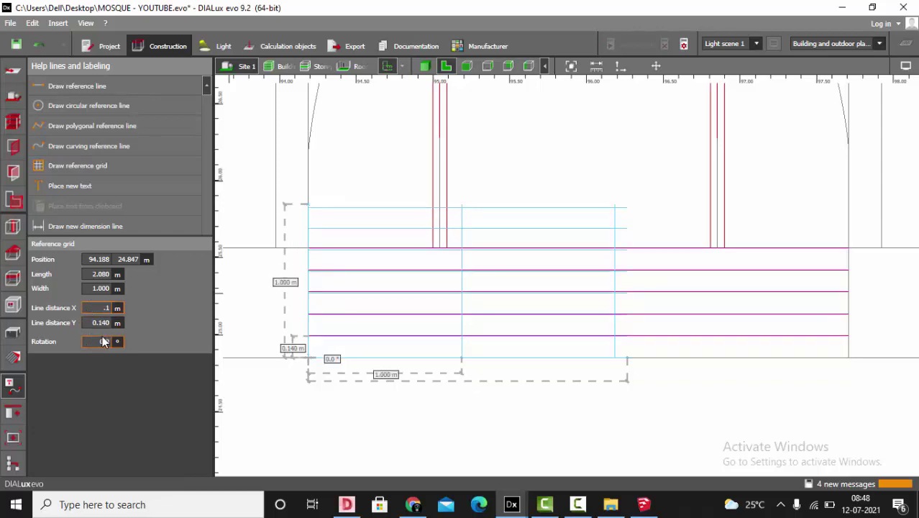
pyautogui.write('.14')
pyautogui.press('Return')
pyautogui.press('Escape')
pyautogui.scroll(2, 468, 367)
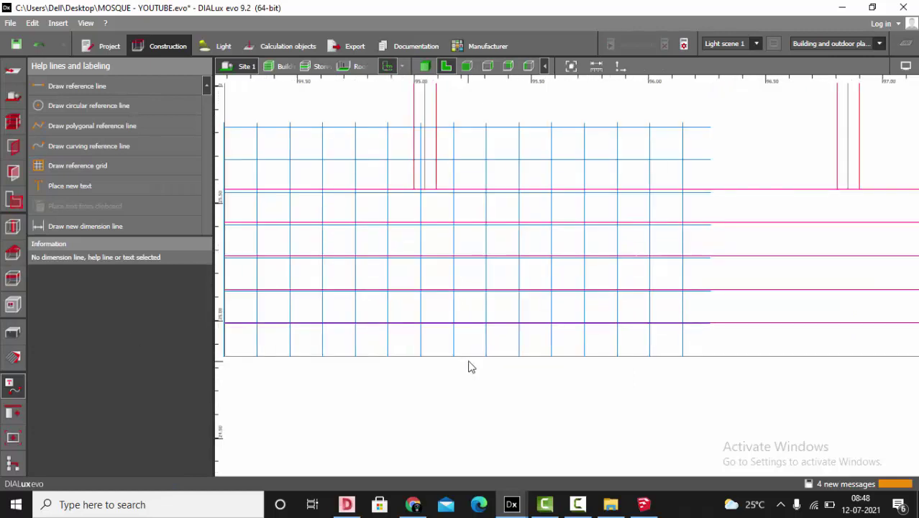
# Step: Begin an extrusion body at the entrance steps' lower left corner, drawing the first step and second riser along the 0.14 m grid
pyautogui.click(8, 333)
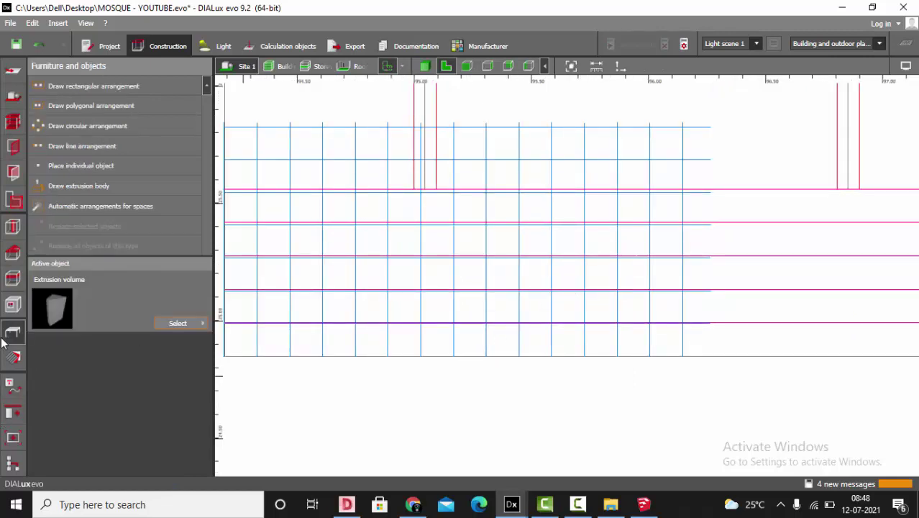
pyautogui.click(67, 187)
pyautogui.scroll(-2, 555, 353)
pyautogui.scroll(3, 342, 356)
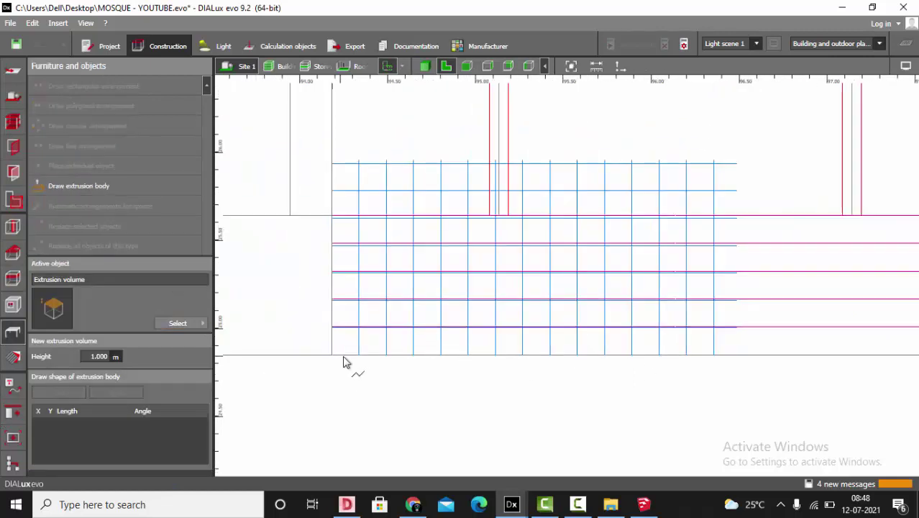
pyautogui.click(329, 356)
pyautogui.click(329, 317)
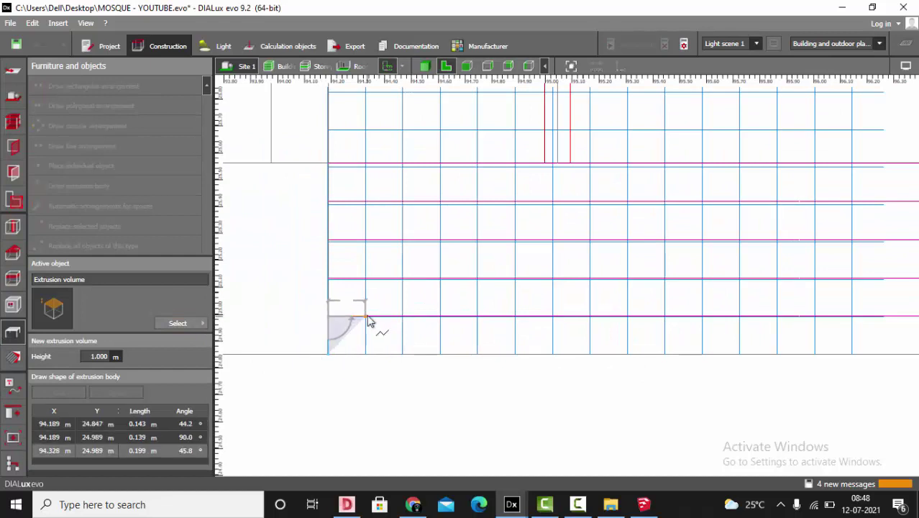
pyautogui.click(365, 316)
pyautogui.click(365, 279)
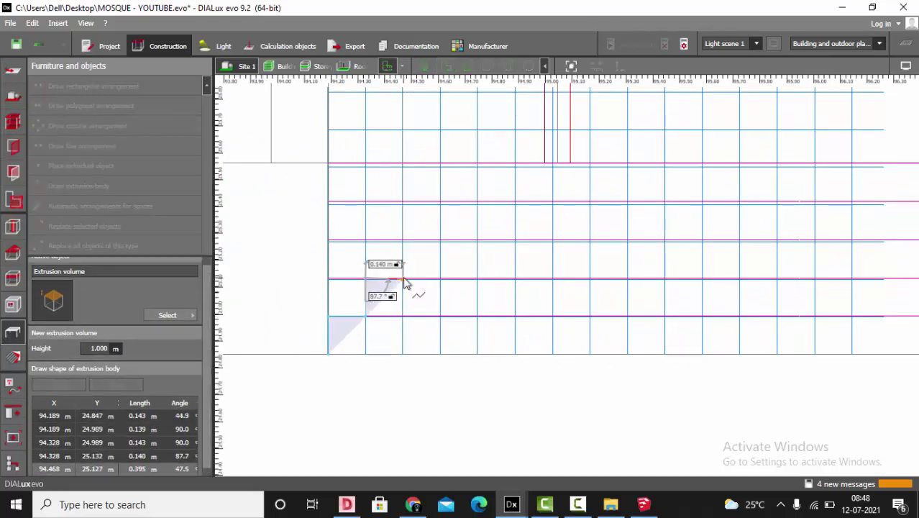
pyautogui.scroll(1, 405, 282)
pyautogui.hotkey('ctrl', 'z')
pyautogui.scroll(1, 383, 285)
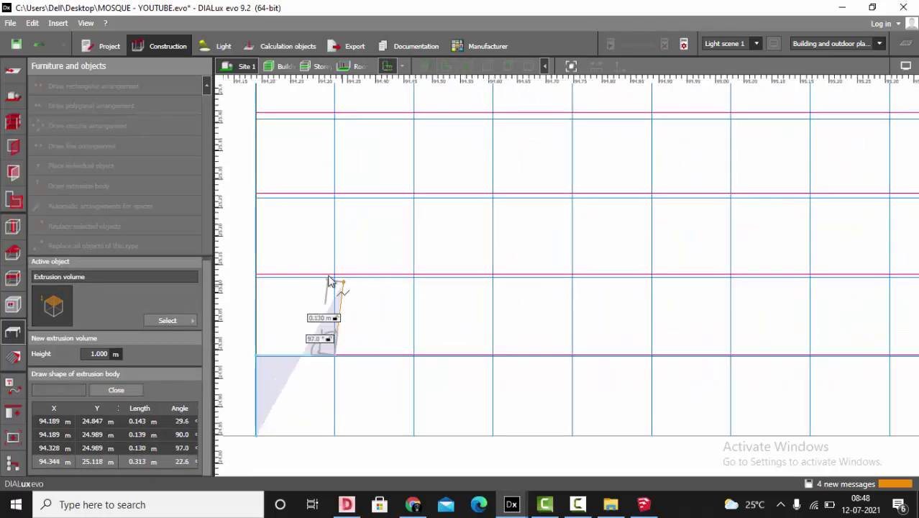
pyautogui.click(336, 277)
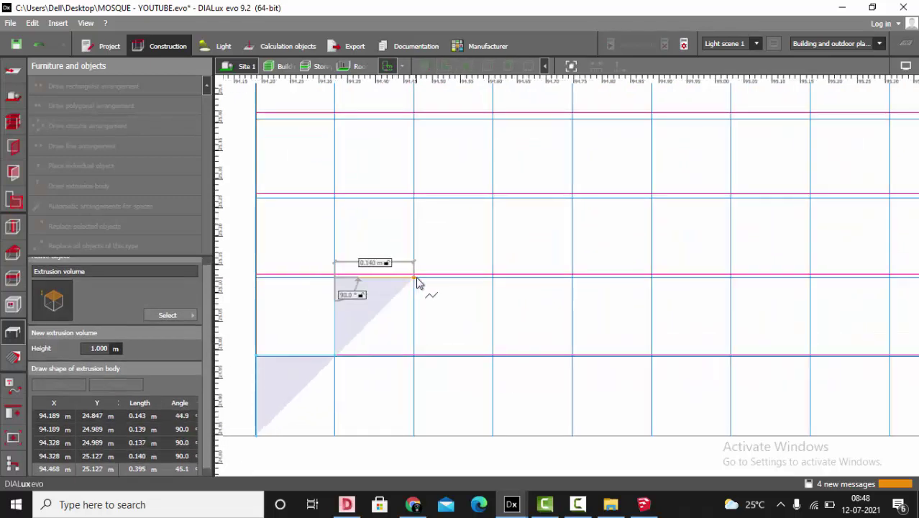
# Step: Continue the stair profile along the grid from the second tread through the fourth, with 0.14 m risers and treads
pyautogui.click(415, 277)
pyautogui.click(415, 198)
pyautogui.click(493, 198)
pyautogui.scroll(-3, 457, 299)
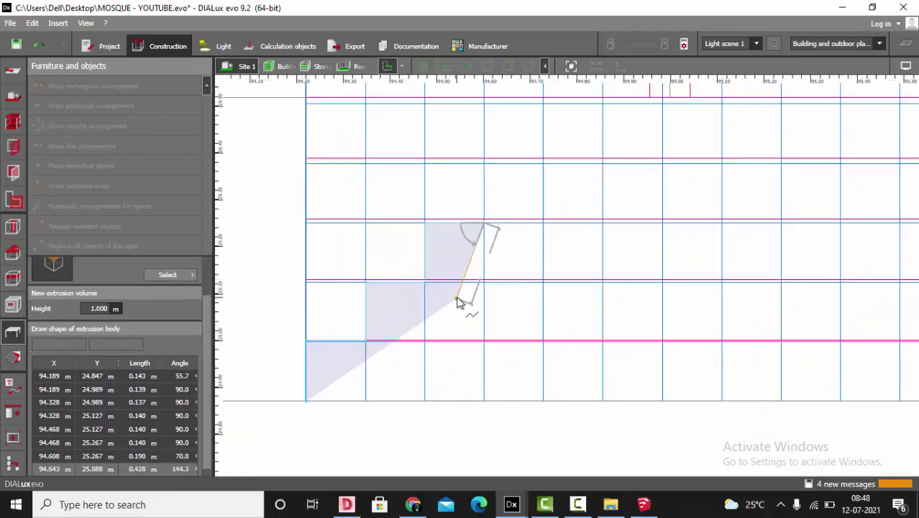
pyautogui.scroll(2, 480, 188)
pyautogui.click(484, 170)
pyautogui.click(551, 170)
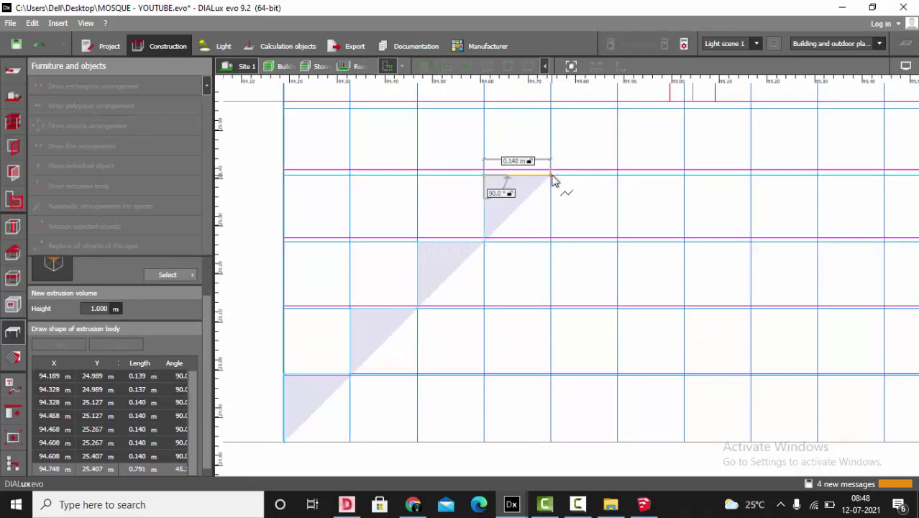
# Step: Add the fifth 0.14 m riser and tread, draw the 0.7 m back edge down to the base line, and close the stair profile
pyautogui.scroll(2, 547, 173)
pyautogui.scroll(-3, 534, 210)
pyautogui.click(537, 158)
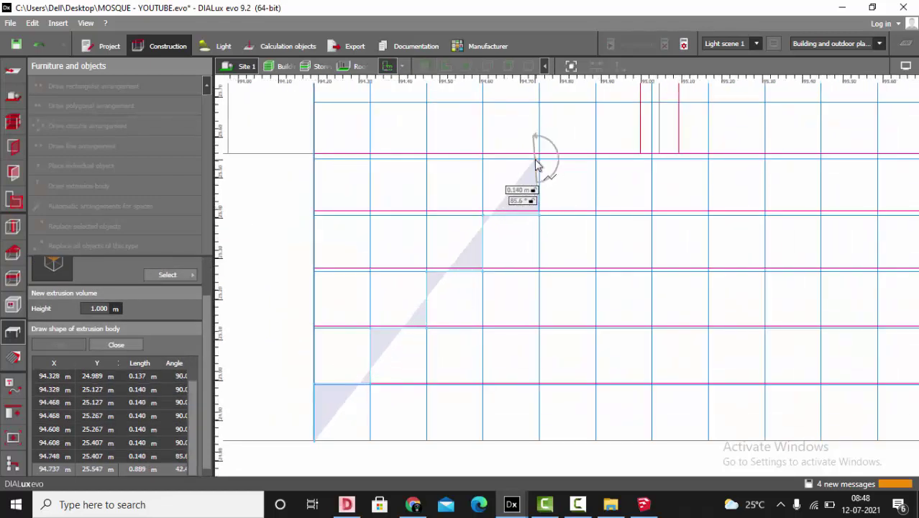
pyautogui.hotkey('ctrl', 'z')
pyautogui.click(539, 159)
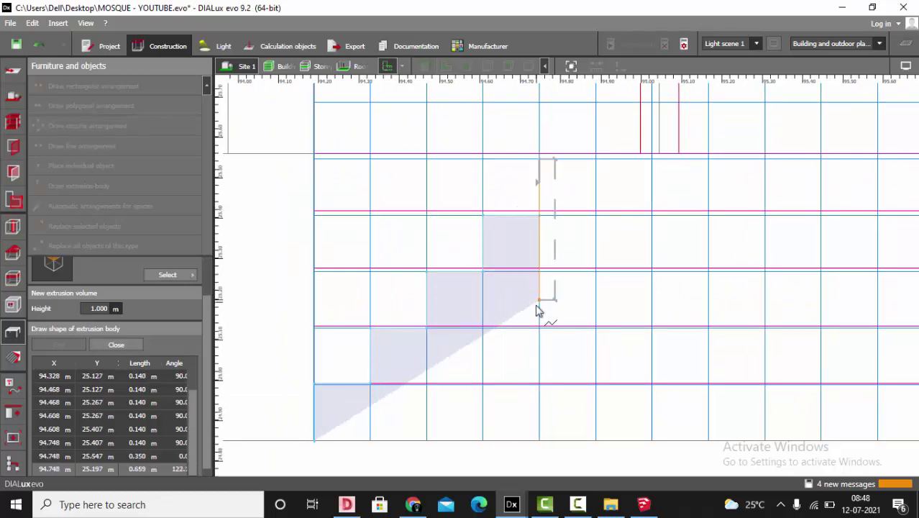
pyautogui.scroll(-4, 536, 320)
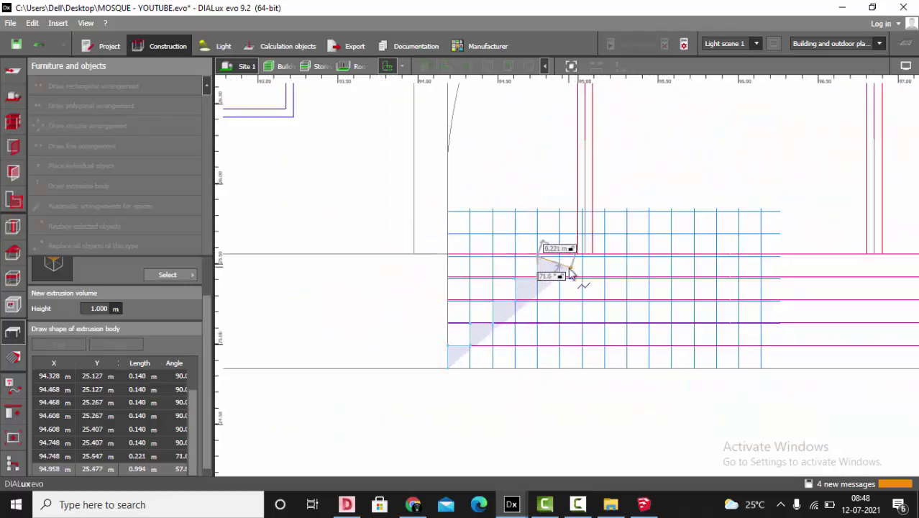
pyautogui.scroll(1, 562, 266)
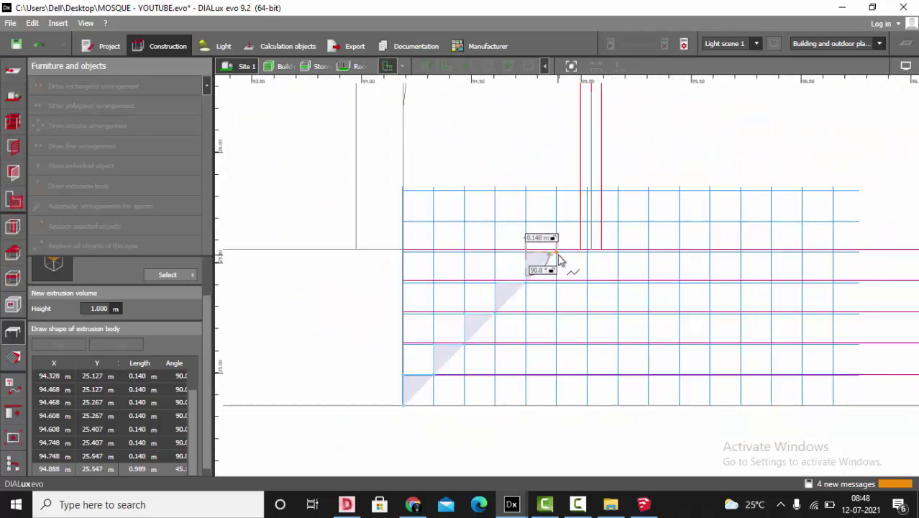
pyautogui.click(557, 252)
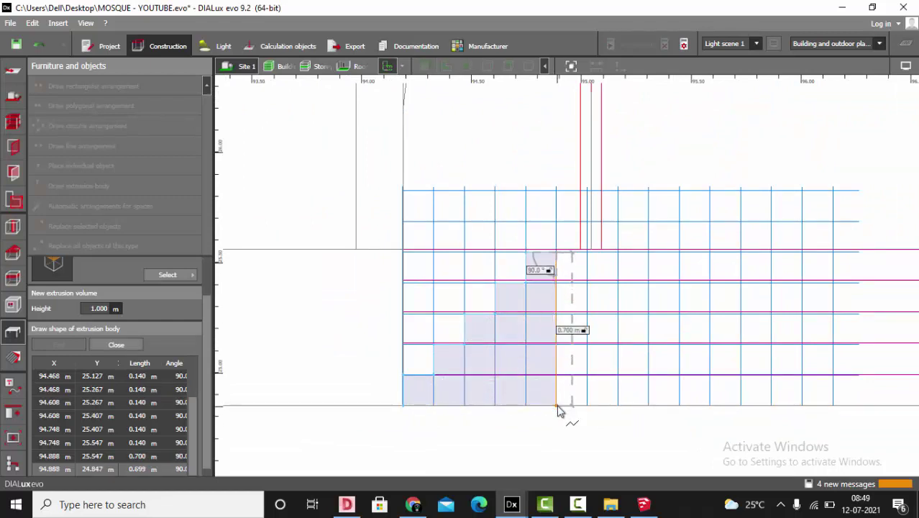
pyautogui.click(559, 410)
pyautogui.rightClick(499, 411)
pyautogui.click(522, 423)
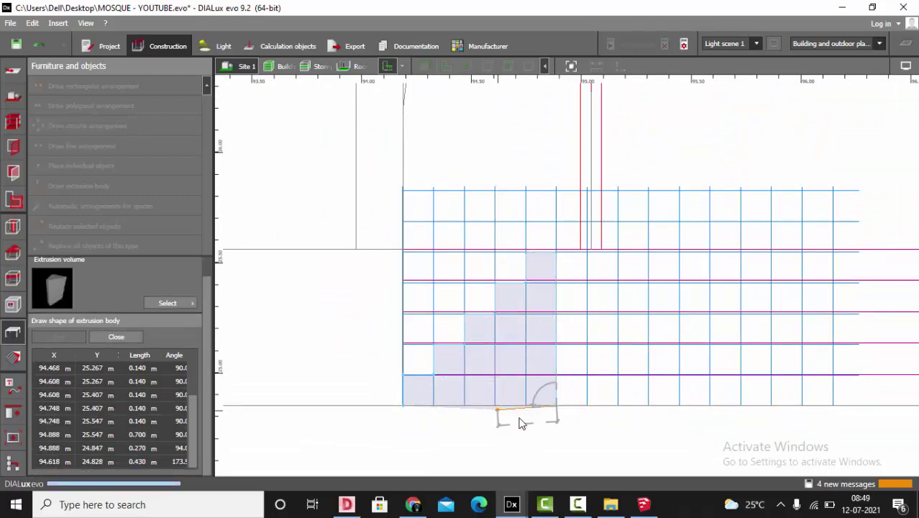
# Step: Hide the reference grid and set the stair body's X rotation to 90°
pyautogui.click(905, 66)
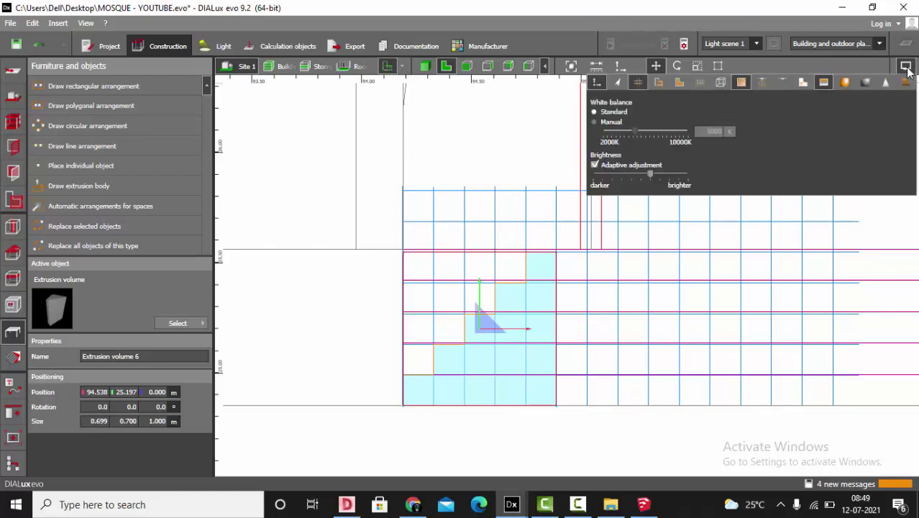
pyautogui.click(638, 83)
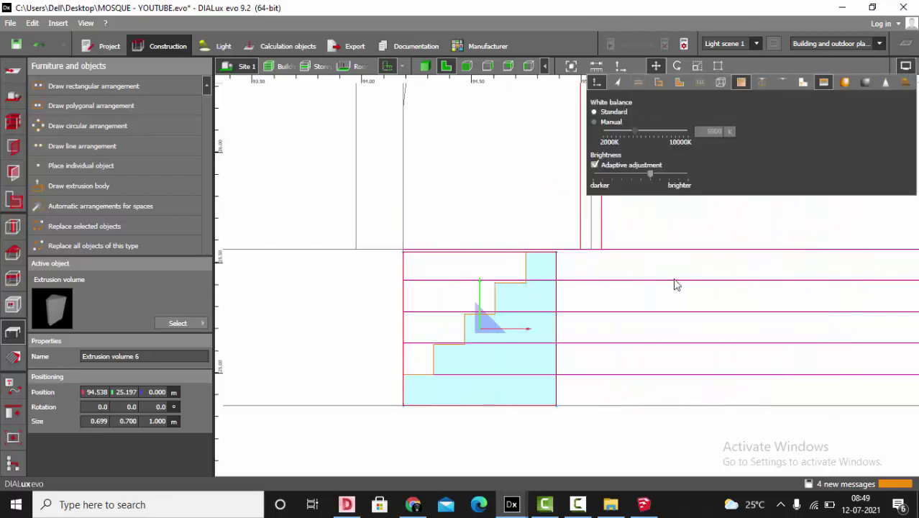
pyautogui.click(88, 406)
pyautogui.write('90')
pyautogui.press('Return')
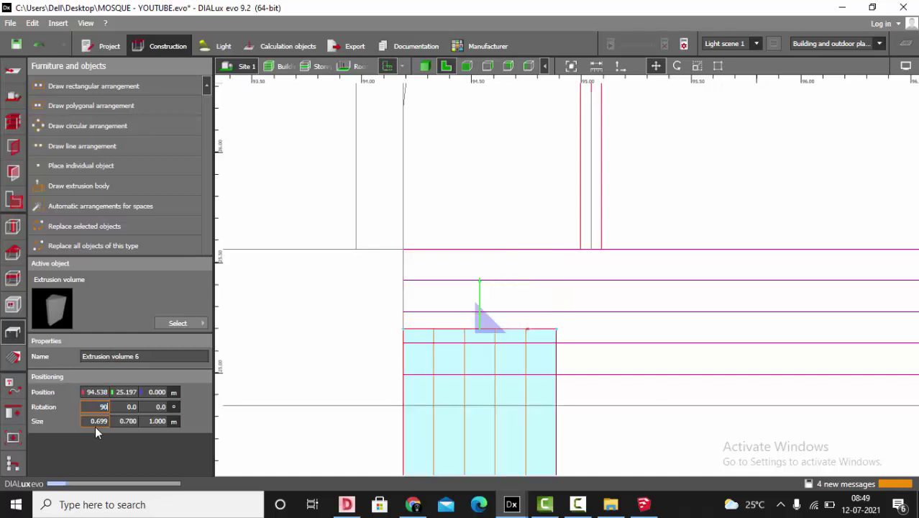
pyautogui.scroll(-3, 543, 183)
pyautogui.scroll(1, 579, 298)
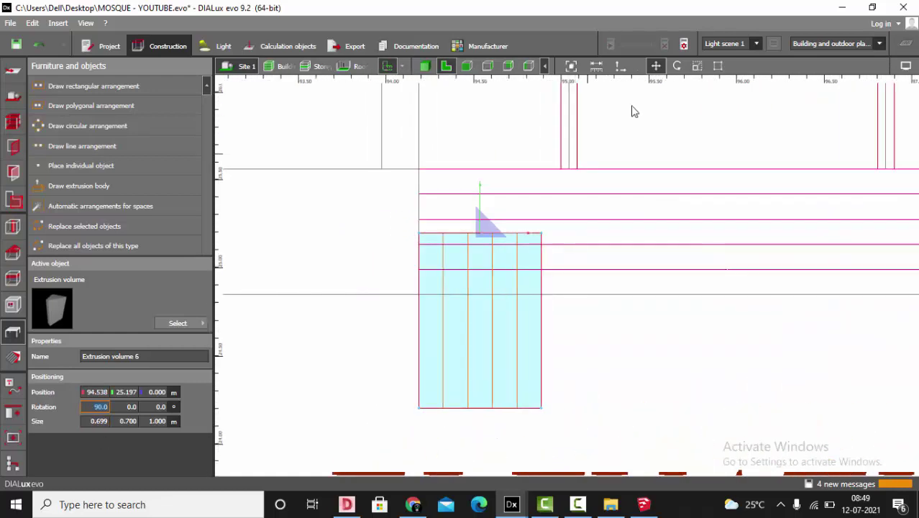
# Step: Rotate the upright stair body 90° about the vertical axis in plan so its treads run along the entrance width
pyautogui.click(683, 65)
pyautogui.scroll(1, 648, 190)
pyautogui.scroll(1, 624, 242)
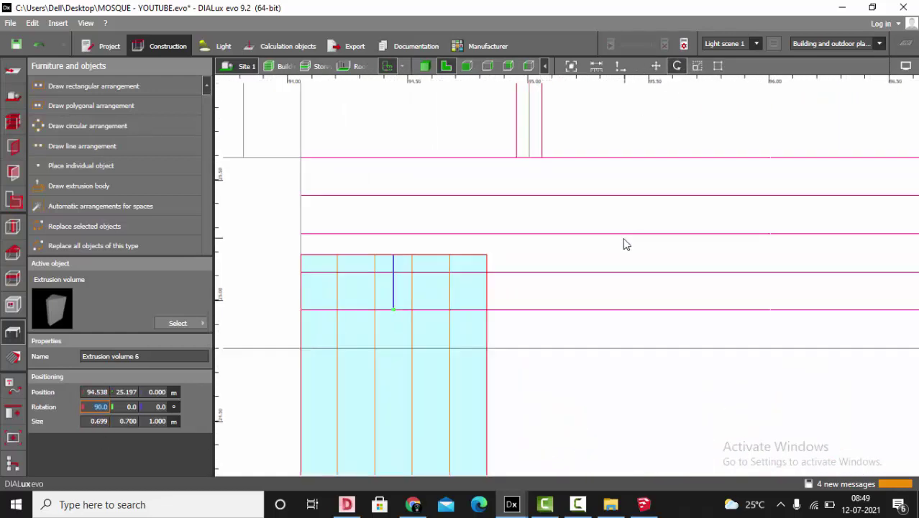
pyautogui.moveTo(393, 310); pyautogui.dragTo(521, 260)
pyautogui.scroll(2, 467, 267)
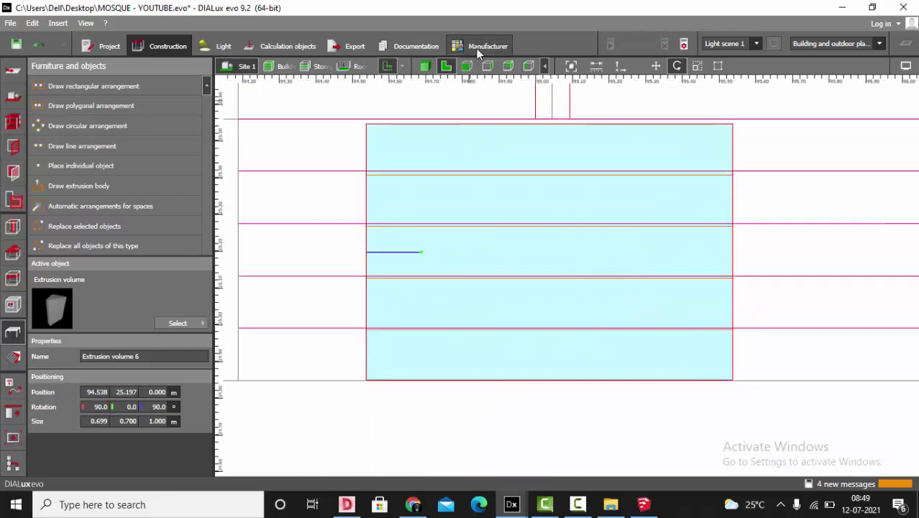
# Step: Stretch the stair body to the elevation's step outline, 3.524 m wide and 0.713 m deep
pyautogui.click(425, 66)
pyautogui.scroll(-2, 601, 353)
pyautogui.moveTo(854, 283); pyautogui.dragTo(369, 187, button='right')
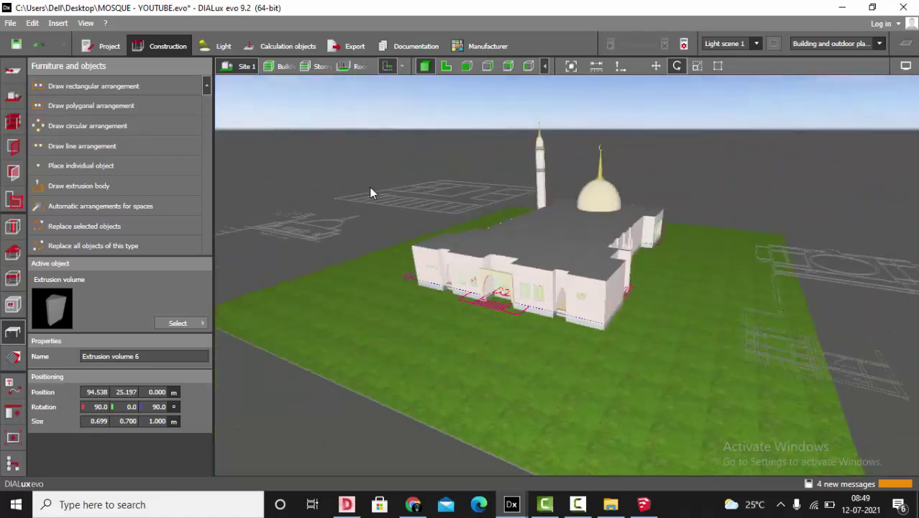
pyautogui.scroll(-2, 337, 184)
pyautogui.moveTo(394, 246); pyautogui.dragTo(668, 299, button='right')
pyautogui.scroll(3, 517, 299)
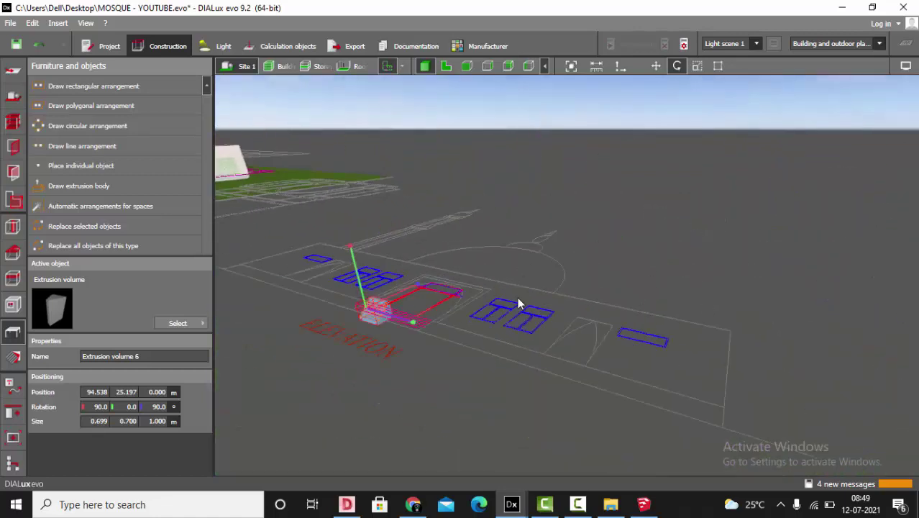
pyautogui.click(445, 67)
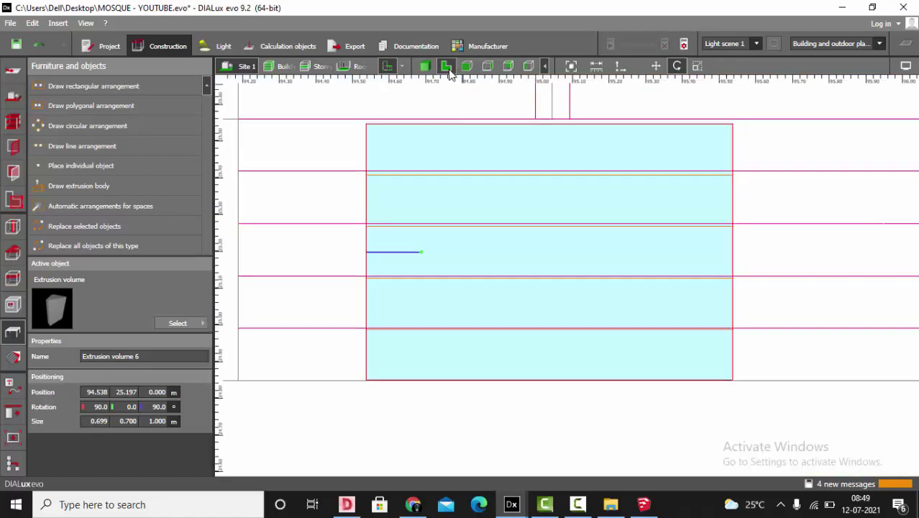
pyautogui.scroll(-2, 406, 305)
pyautogui.click(699, 69)
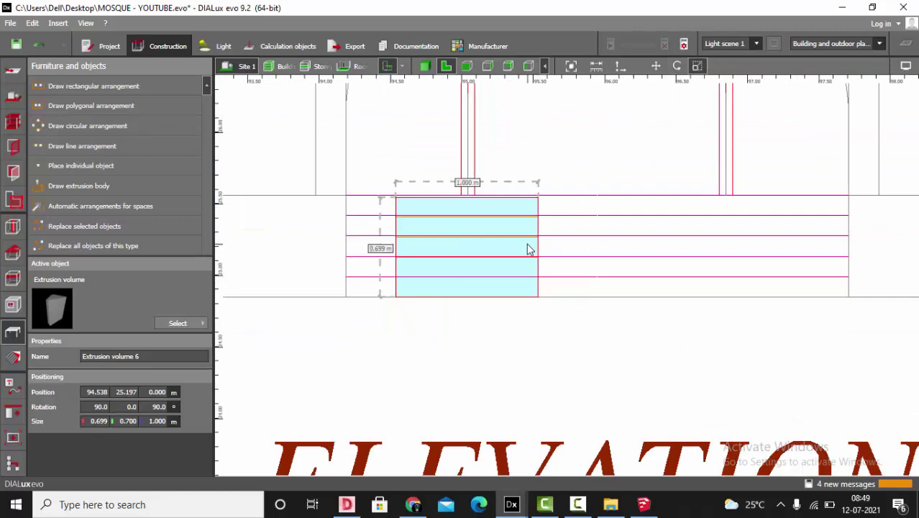
pyautogui.moveTo(540, 248); pyautogui.dragTo(861, 247)
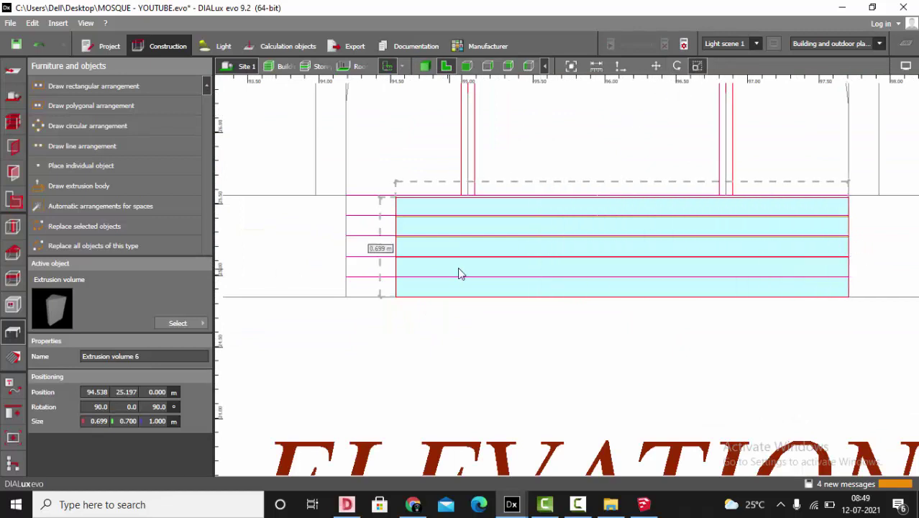
pyautogui.moveTo(400, 253); pyautogui.dragTo(351, 252)
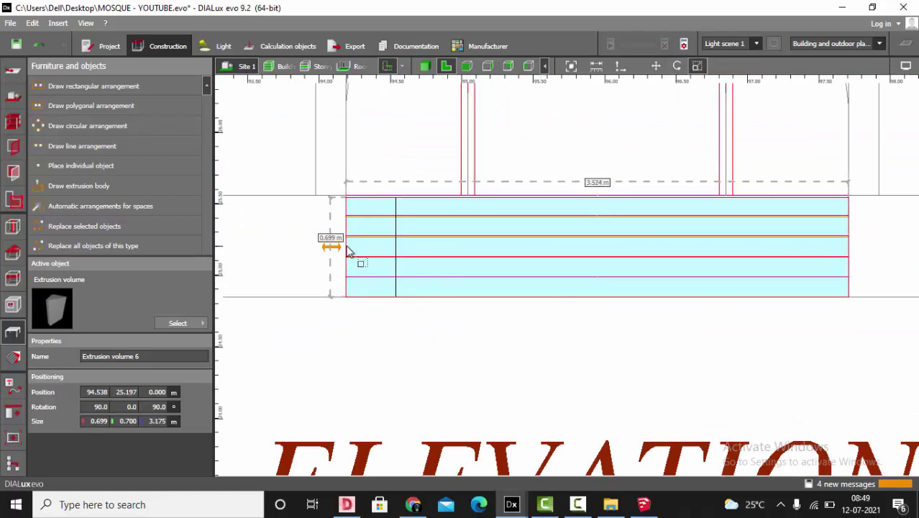
pyautogui.scroll(3, 570, 216)
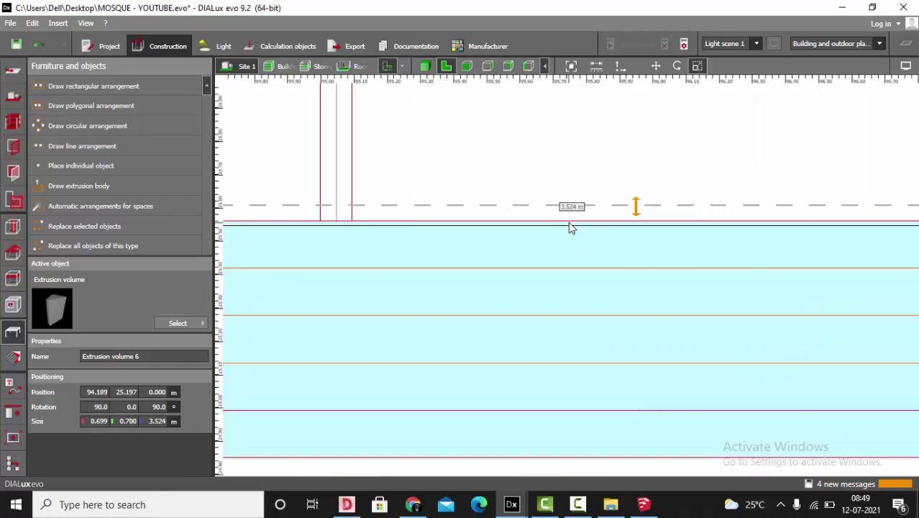
pyautogui.scroll(-5, 594, 185)
# Step: Move the stair body from the elevation to the mosque's front entrance in plan, against the arched frame
pyautogui.click(656, 67)
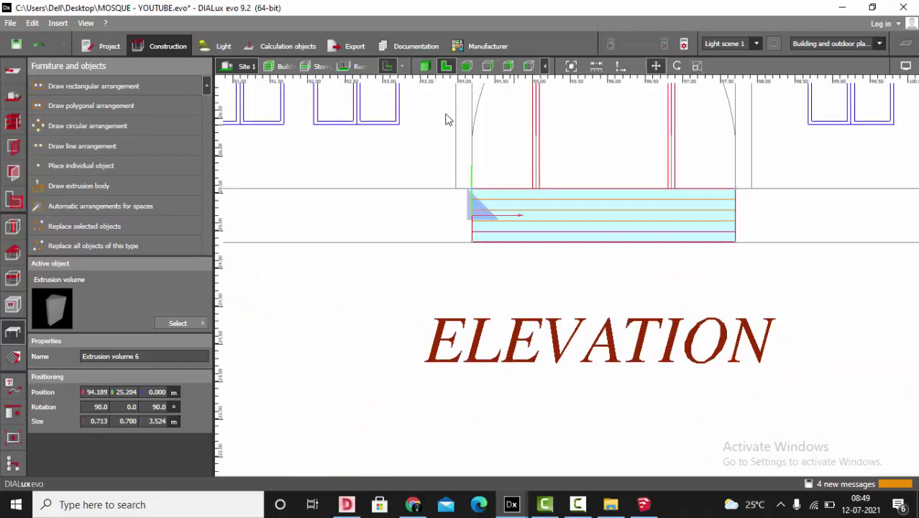
pyautogui.scroll(-6, 742, 180)
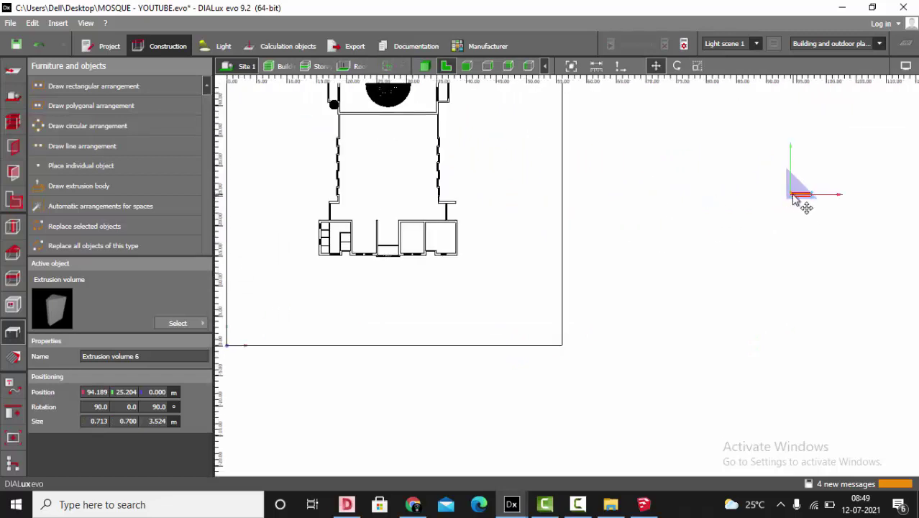
pyautogui.moveTo(795, 200); pyautogui.dragTo(381, 257)
pyautogui.scroll(5, 376, 260)
pyautogui.scroll(2, 379, 255)
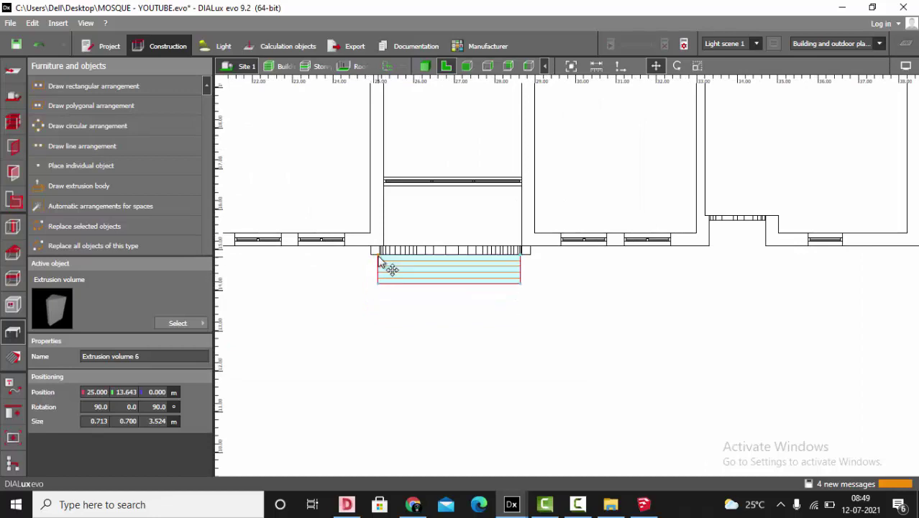
pyautogui.scroll(6, 379, 258)
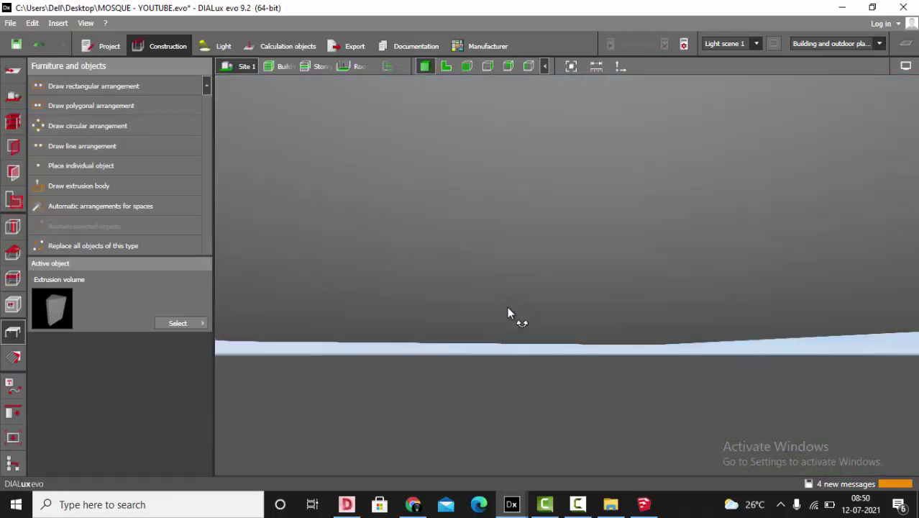
# Step: Pick the grey plinth material, darken its colour slightly, and replace the front stairs' material with it
pyautogui.moveTo(507, 308); pyautogui.dragTo(548, 336, button='right')
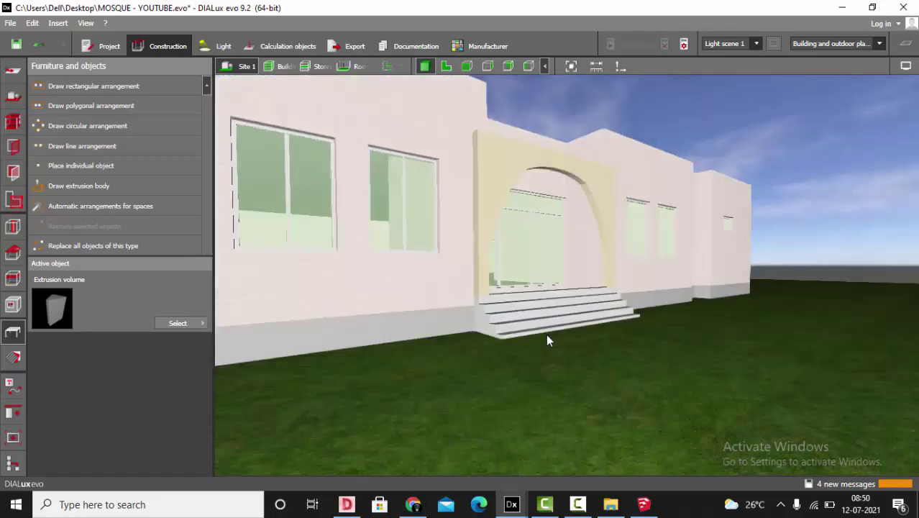
pyautogui.click(13, 357)
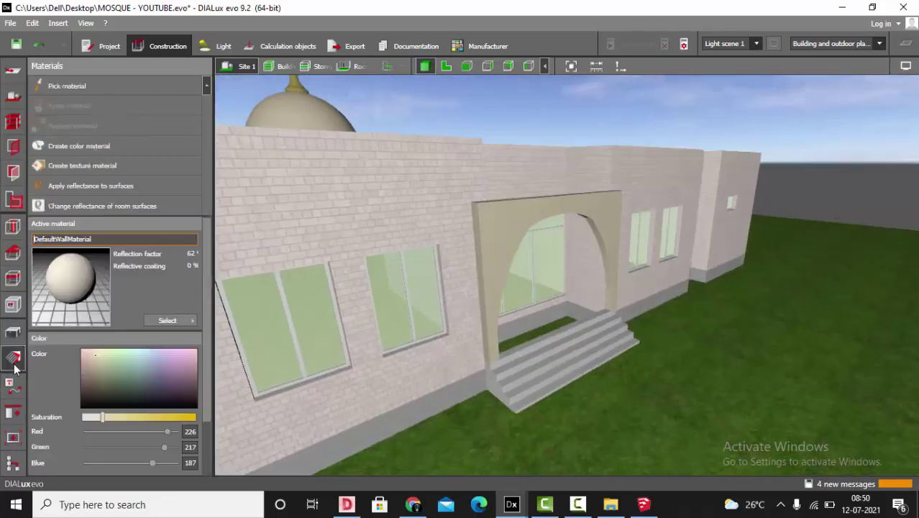
pyautogui.click(85, 86)
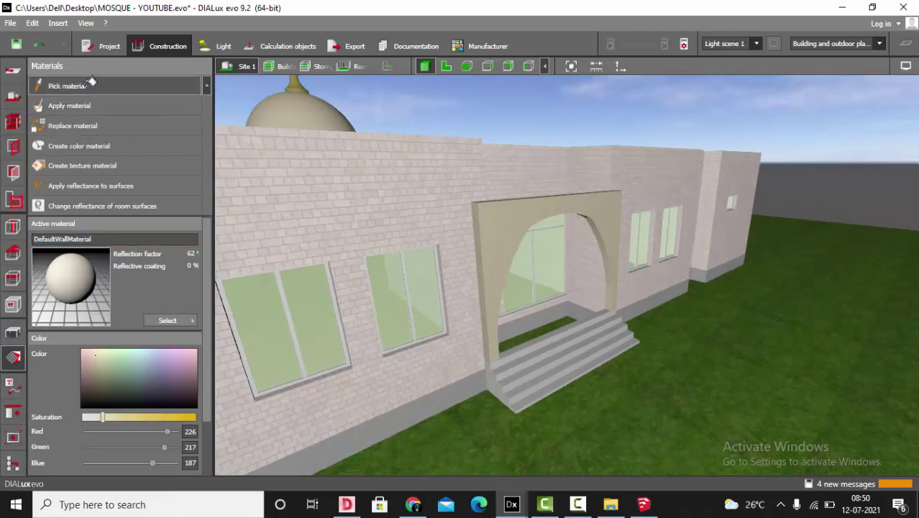
pyautogui.click(464, 388)
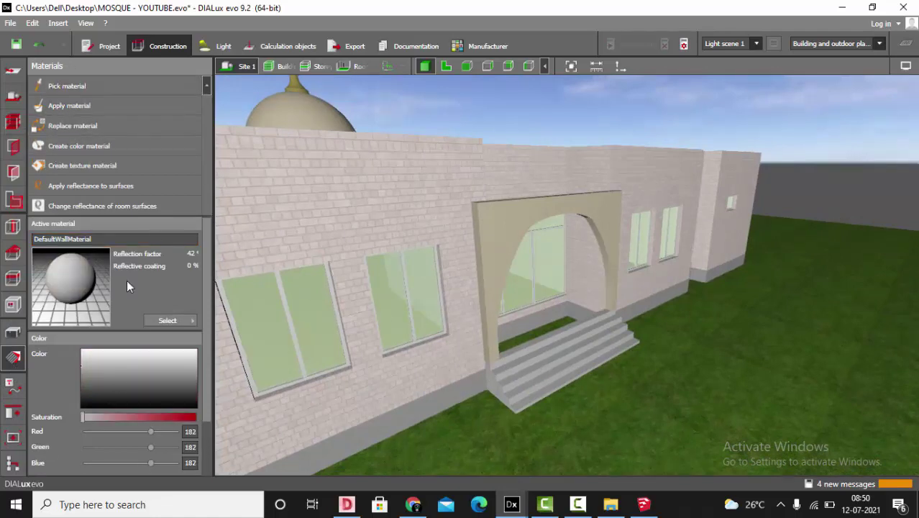
pyautogui.click(98, 366)
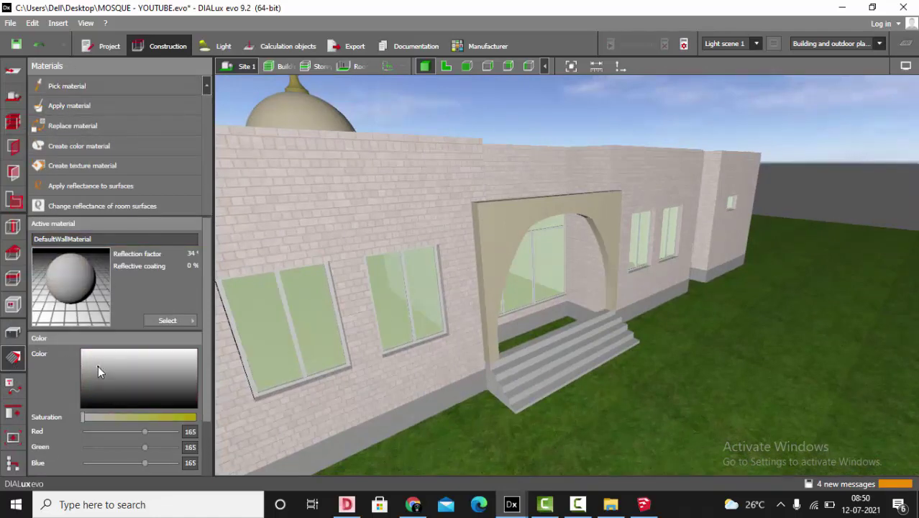
pyautogui.click(72, 126)
pyautogui.click(567, 350)
# Step: Examine the recess behind the entrance arch and the top of the stairs in 3D and plan
pyautogui.scroll(-5, 591, 392)
pyautogui.moveTo(749, 369); pyautogui.dragTo(716, 382, button='right')
pyautogui.scroll(5, 526, 368)
pyautogui.moveTo(527, 368); pyautogui.dragTo(644, 396, button='right')
pyautogui.scroll(5, 494, 338)
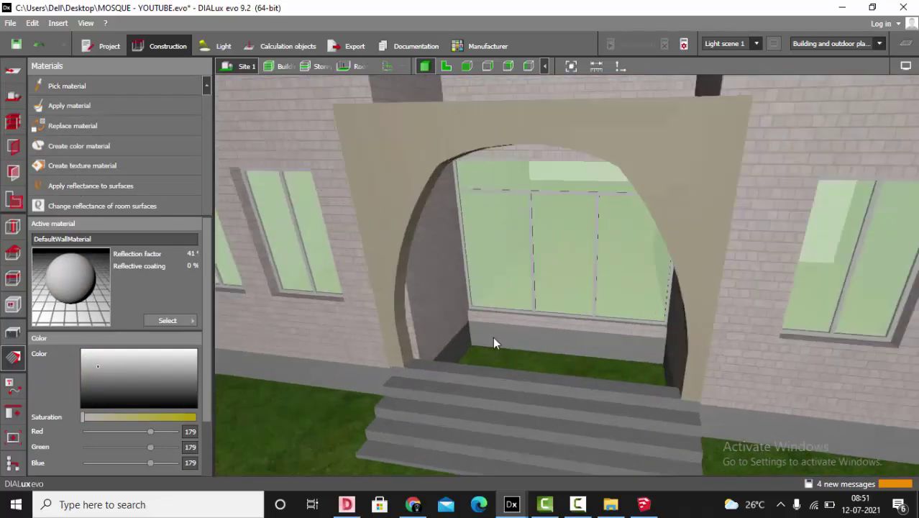
pyautogui.click(11, 332)
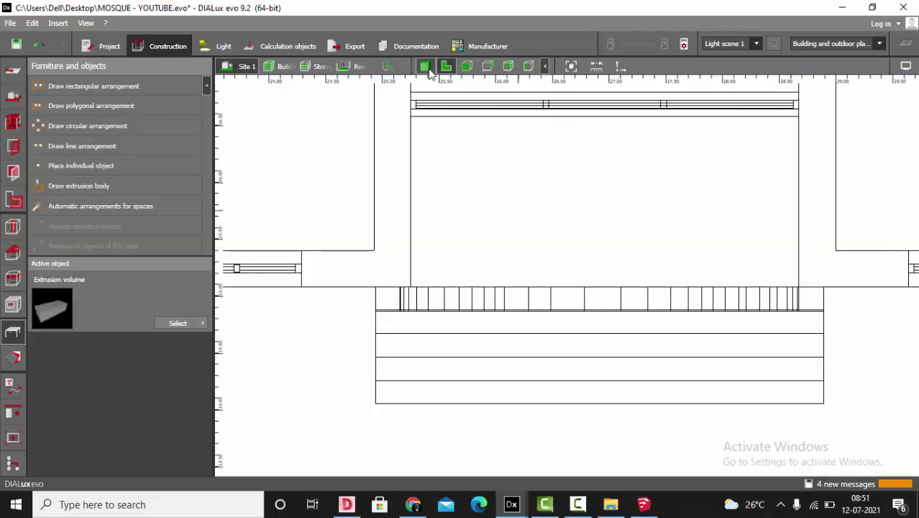
pyautogui.click(427, 68)
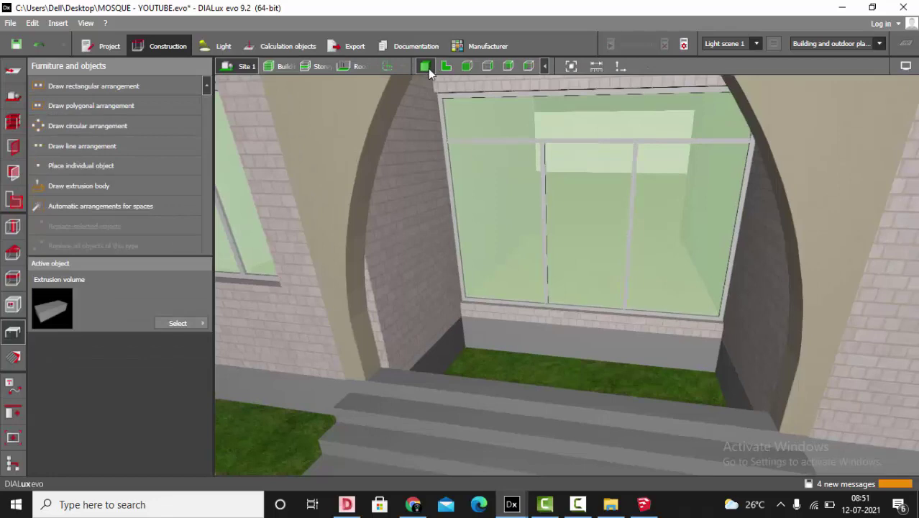
# Step: Edit the building's base floor element, moving the recess's two inner corners to the front wall line to fill the porch floor
pyautogui.click(14, 123)
pyautogui.click(13, 97)
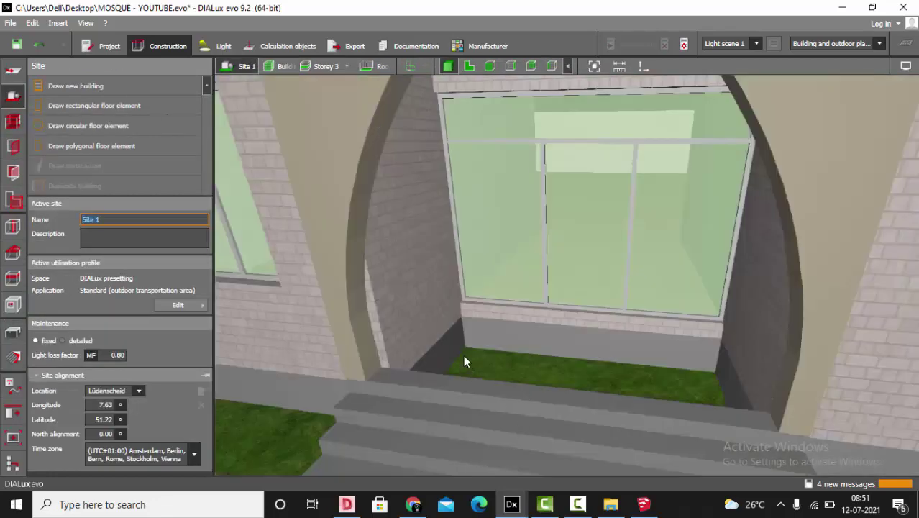
pyautogui.click(442, 341)
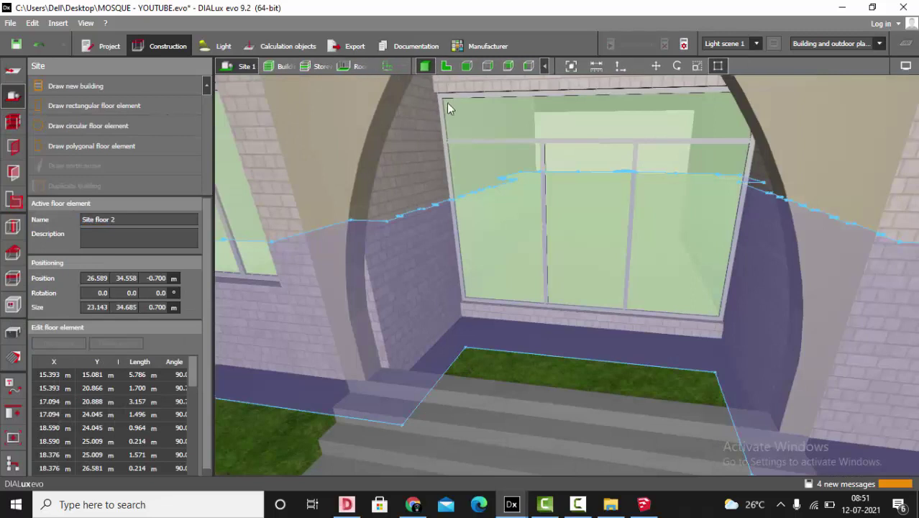
pyautogui.click(445, 67)
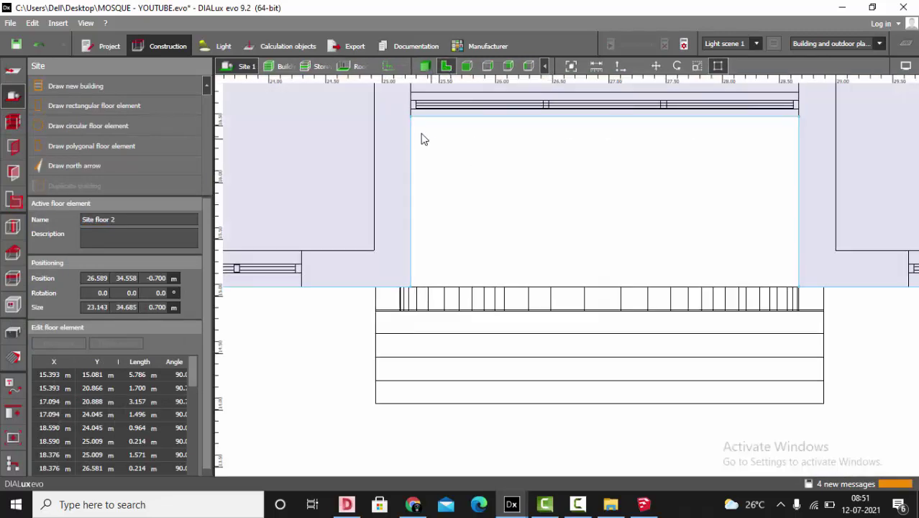
pyautogui.moveTo(411, 117); pyautogui.dragTo(531, 287)
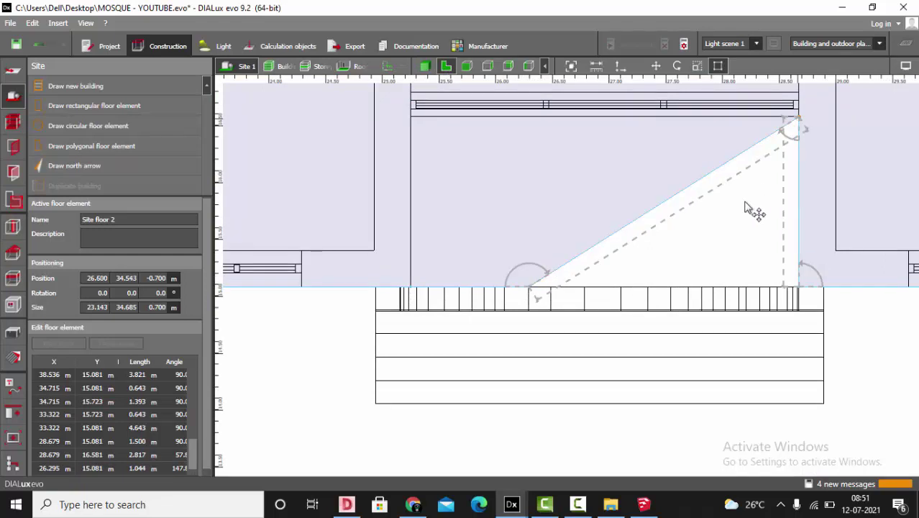
pyautogui.moveTo(745, 202); pyautogui.dragTo(710, 287)
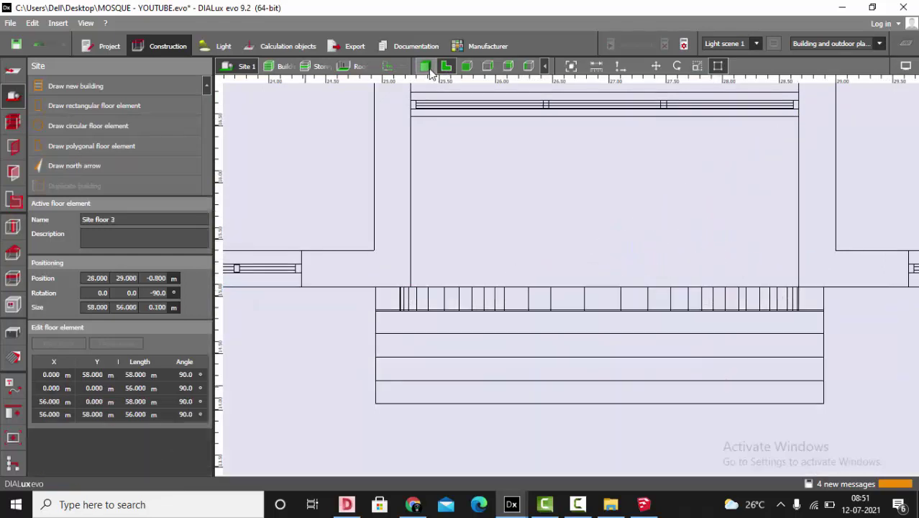
pyautogui.click(426, 67)
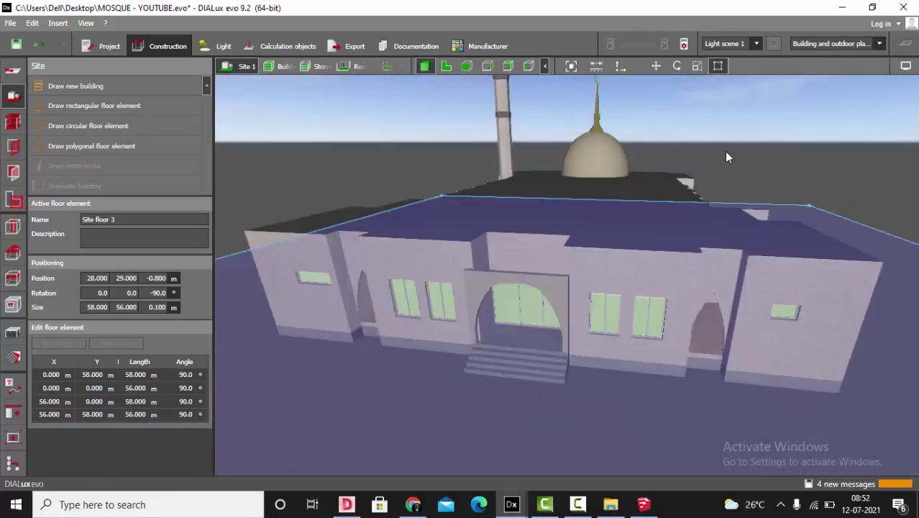
# Step: Select the front entrance stairs and display the floor plan drawing in plan view
pyautogui.click(724, 151)
pyautogui.moveTo(689, 230); pyautogui.dragTo(659, 214, button='right')
pyautogui.moveTo(660, 215); pyautogui.dragTo(719, 292)
pyautogui.click(573, 388)
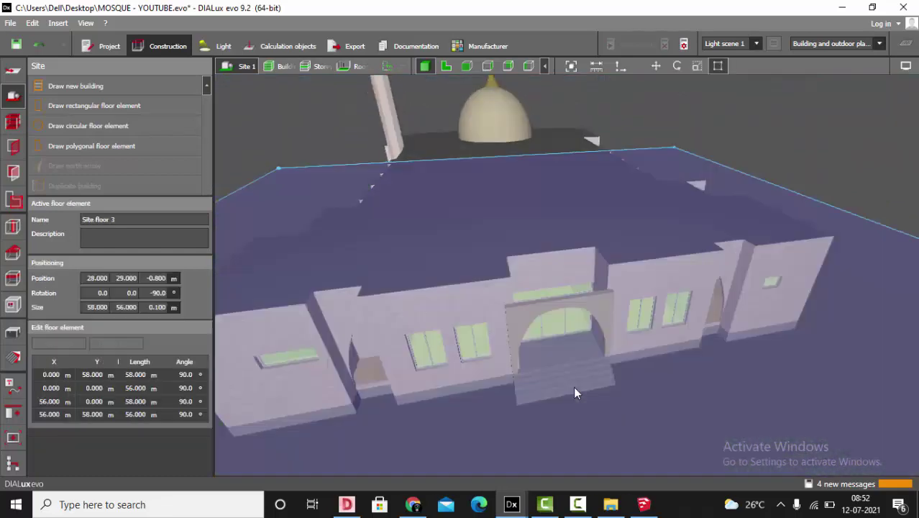
pyautogui.click(15, 334)
pyautogui.click(585, 374)
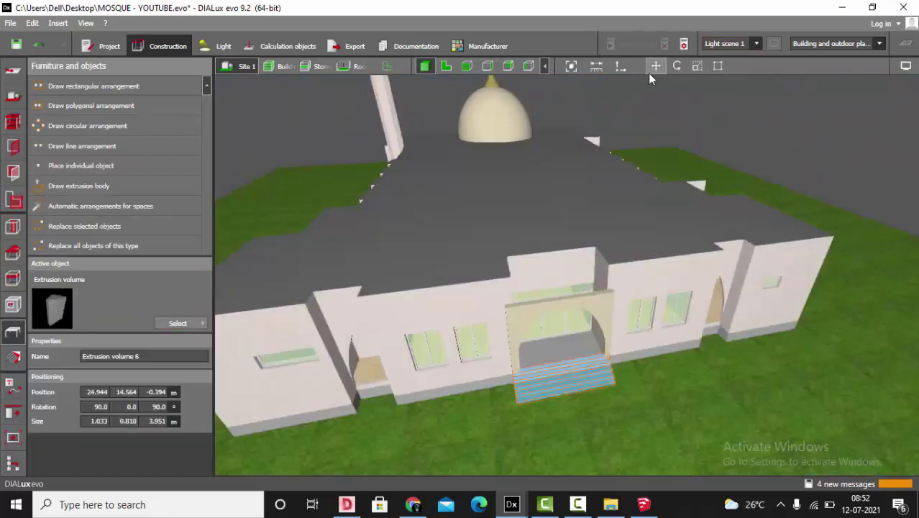
pyautogui.click(446, 66)
pyautogui.click(387, 67)
# Step: Stretch the front stairs to a depth of 2.000 m to match the step lines of the plan drawing
pyautogui.scroll(2, 471, 316)
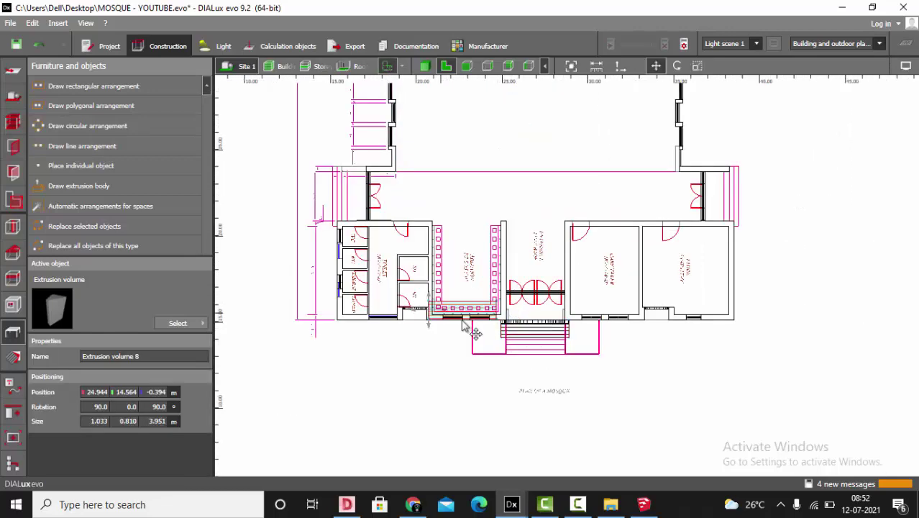
pyautogui.scroll(2, 511, 355)
pyautogui.click(697, 66)
pyautogui.scroll(1, 541, 343)
pyautogui.scroll(-5, 559, 352)
# Step: Copy the front entrance stairs and place the copy at the side entrance beside the toilets
pyautogui.hotkey('ctrl', 'c')
pyautogui.hotkey('ctrl', 'v')
pyautogui.moveTo(555, 333); pyautogui.dragTo(295, 189)
pyautogui.click(656, 66)
pyautogui.scroll(2, 561, 283)
pyautogui.scroll(3, 293, 187)
# Step: Rotate the copied stairs to 0° about Z and align them with the side entrance's outer wall corner and step lines
pyautogui.click(676, 66)
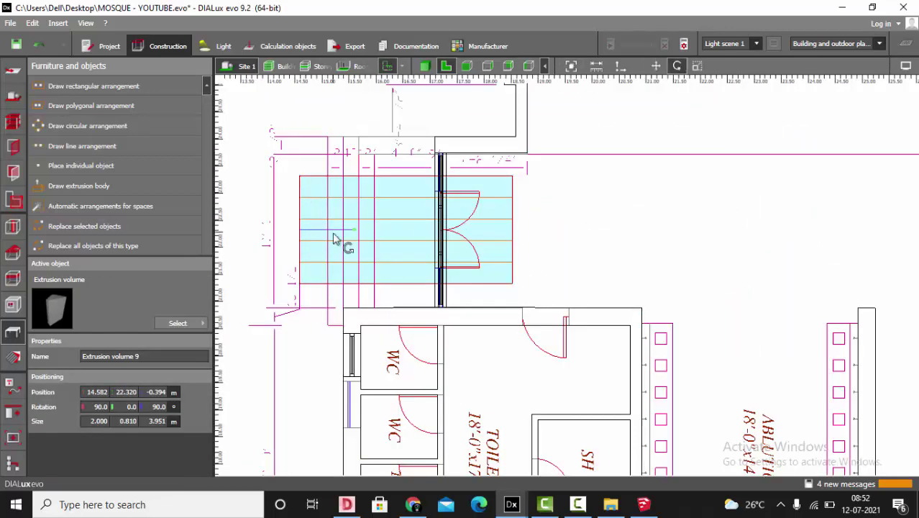
pyautogui.moveTo(334, 234); pyautogui.dragTo(302, 314)
pyautogui.click(656, 66)
pyautogui.moveTo(307, 230); pyautogui.dragTo(388, 137)
pyautogui.scroll(2, 363, 218)
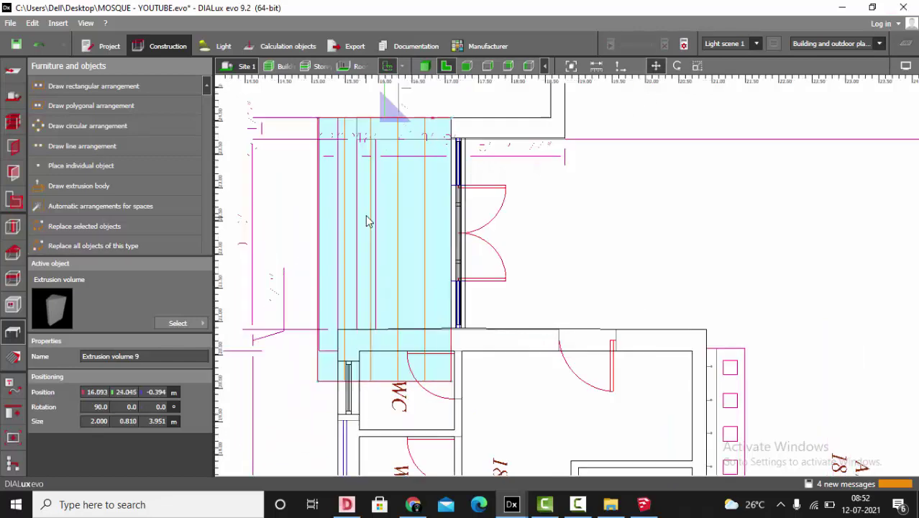
# Step: Shorten the copied side stairs to 3.171 m so they fit between the side entrance walls
pyautogui.click(697, 66)
pyautogui.moveTo(379, 380); pyautogui.dragTo(381, 328)
pyautogui.scroll(-3, 378, 331)
pyautogui.scroll(2, 234, 243)
pyautogui.scroll(-3, 228, 240)
# Step: Copy the fitted side stairs and move the copy across to the opposite side entrance near the store room
pyautogui.click(656, 66)
pyautogui.hotkey('ctrl', 'c')
pyautogui.hotkey('ctrl', 'v')
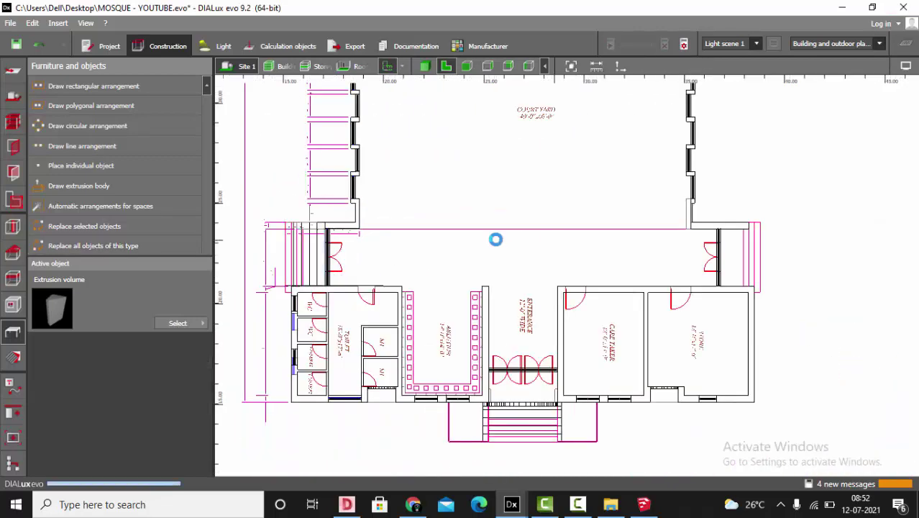
pyautogui.moveTo(361, 240); pyautogui.dragTo(797, 236)
pyautogui.scroll(2, 798, 233)
# Step: Rotate the second side stairs to -180° about Z, fit them against the store-side entrance, and inspect the building in 3D
pyautogui.click(676, 66)
pyautogui.moveTo(671, 259); pyautogui.dragTo(670, 137)
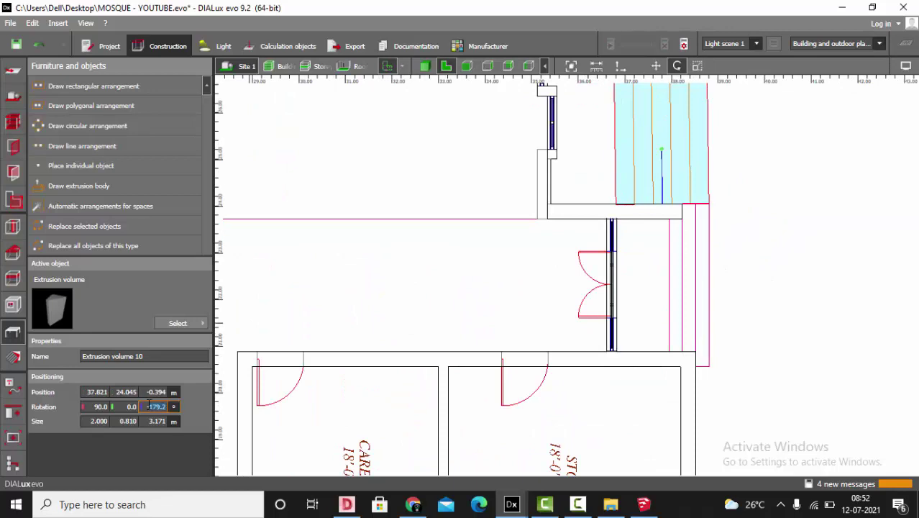
pyautogui.click(150, 410)
pyautogui.write('-180')
pyautogui.press('Return')
pyautogui.click(656, 66)
pyautogui.moveTo(663, 203); pyautogui.dragTo(670, 351)
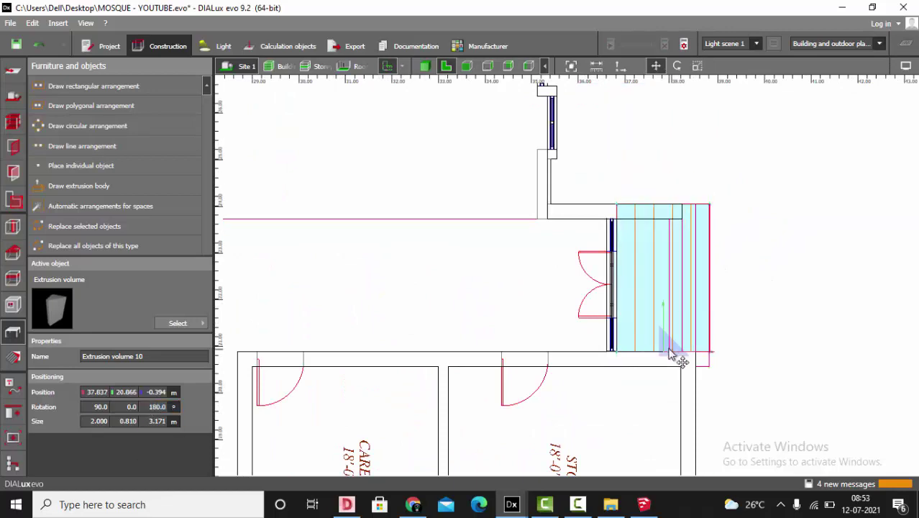
pyautogui.click(425, 66)
pyautogui.moveTo(627, 334); pyautogui.dragTo(357, 305, button='right')
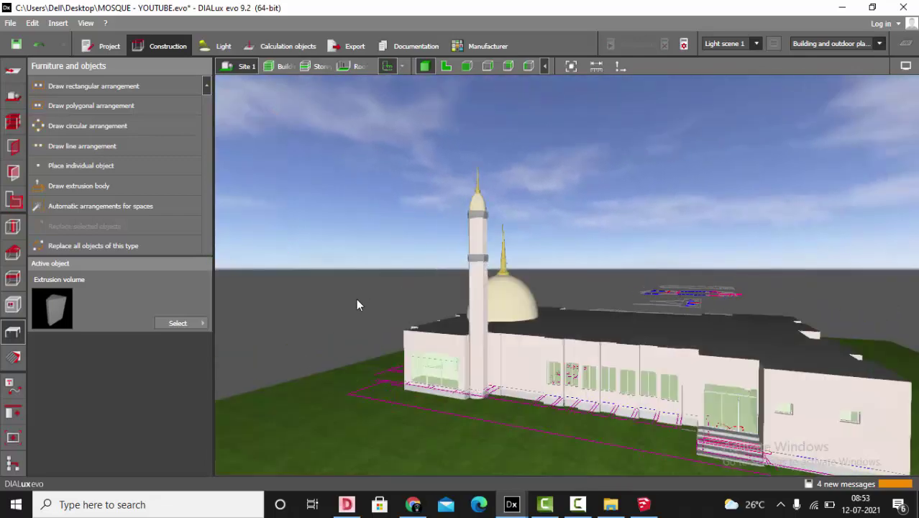
pyautogui.moveTo(343, 131); pyautogui.dragTo(464, 130, button='right')
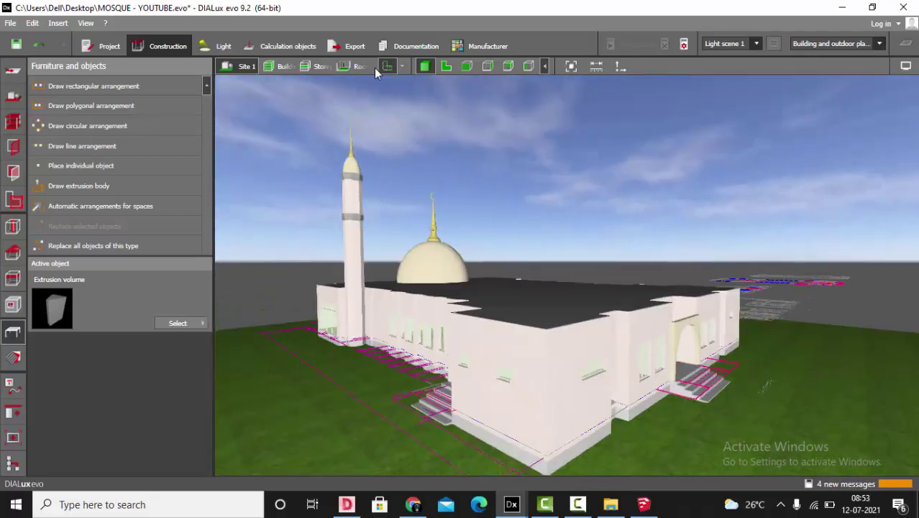
pyautogui.moveTo(565, 284); pyautogui.dragTo(570, 257, button='right')
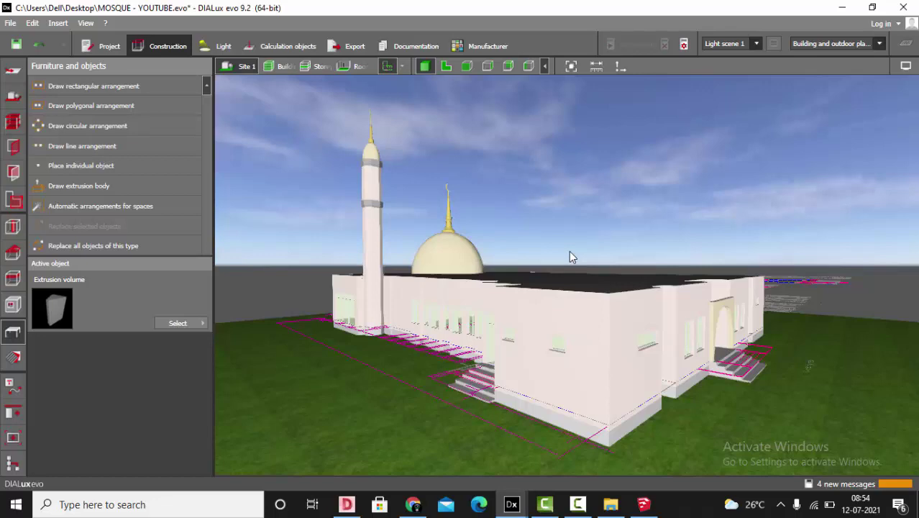
# Step: Start a walkway extrusion in plan from the front stairs' toilet-side corner, drawing inner edges of about 6.95 m, 16.95 m and 14.3 m
pyautogui.click(446, 66)
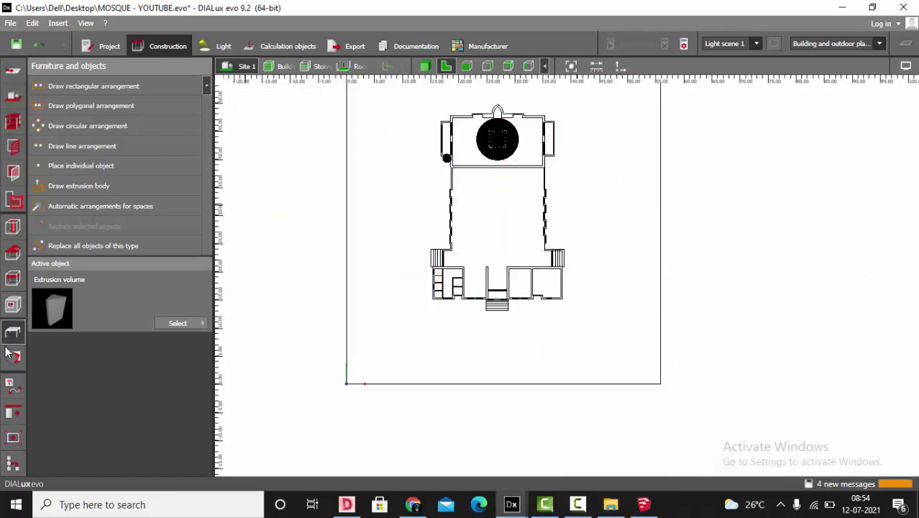
pyautogui.click(79, 185)
pyautogui.scroll(3, 434, 324)
pyautogui.click(388, 67)
pyautogui.scroll(2, 535, 299)
pyautogui.click(535, 299)
pyautogui.scroll(-1, 535, 351)
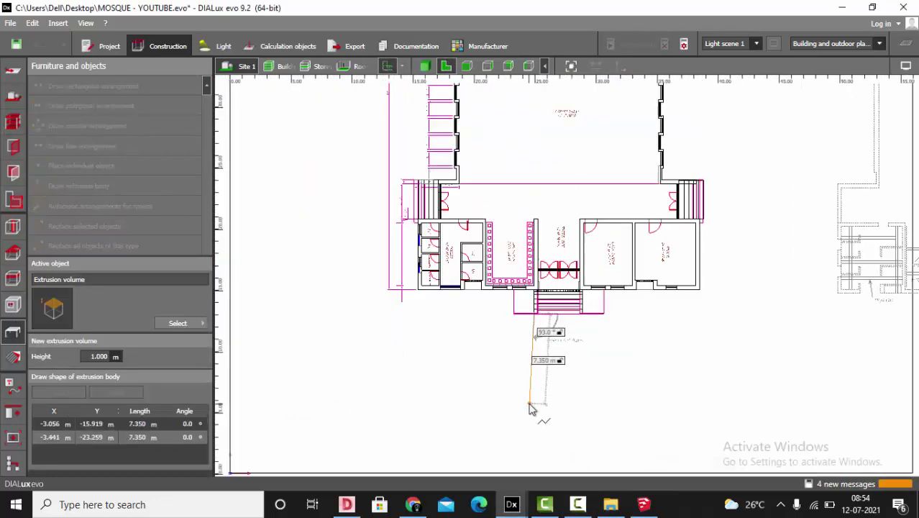
pyautogui.click(534, 397)
pyautogui.click(329, 397)
pyautogui.scroll(1, 331, 228)
pyautogui.click(331, 222)
pyautogui.scroll(1, 432, 216)
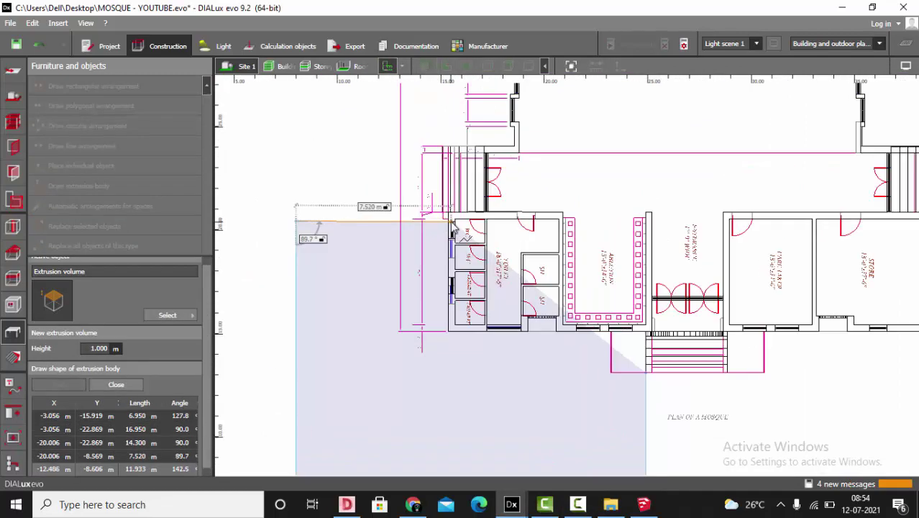
# Step: Continue the walkway outline along the toilet-side stairs, draw outer edges of about 11.4 m, 21.7 m and 25.15 m, and close it at the front stairs
pyautogui.click(443, 221)
pyautogui.scroll(2, 443, 216)
pyautogui.click(449, 136)
pyautogui.scroll(-3, 395, 137)
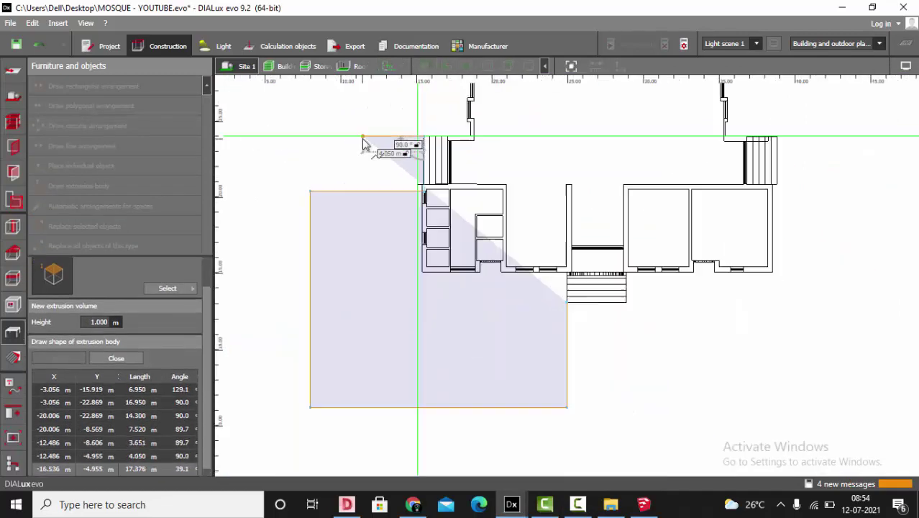
pyautogui.click(251, 135)
pyautogui.scroll(-2, 255, 196)
pyautogui.click(253, 381)
pyautogui.click(512, 381)
pyautogui.click(510, 270)
pyautogui.rightClick(509, 298)
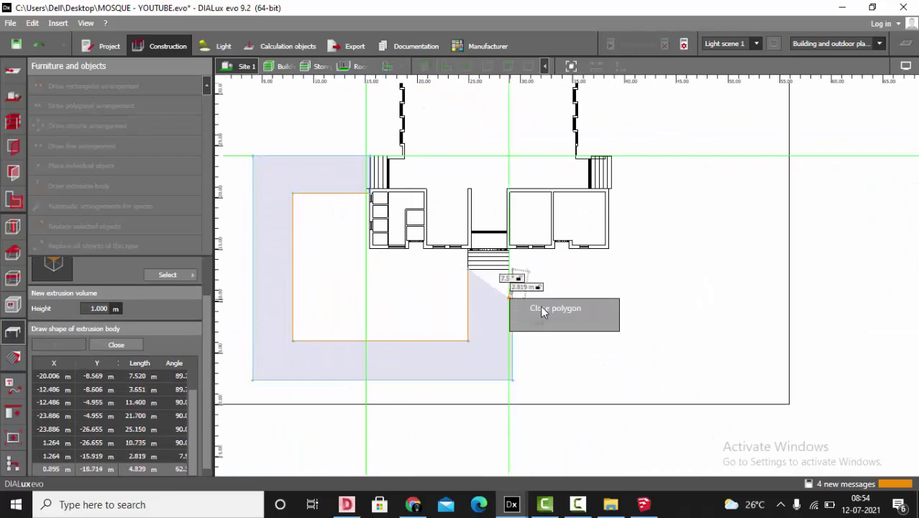
pyautogui.click(544, 309)
# Step: Edit the walkway's outline so its end lines up with the front stairs' width, making the volume 24.764 m wide
pyautogui.scroll(2, 507, 331)
pyautogui.click(717, 66)
pyautogui.scroll(3, 511, 314)
pyautogui.click(512, 315)
pyautogui.scroll(-8, 562, 320)
pyautogui.click(486, 351)
pyautogui.scroll(6, 403, 262)
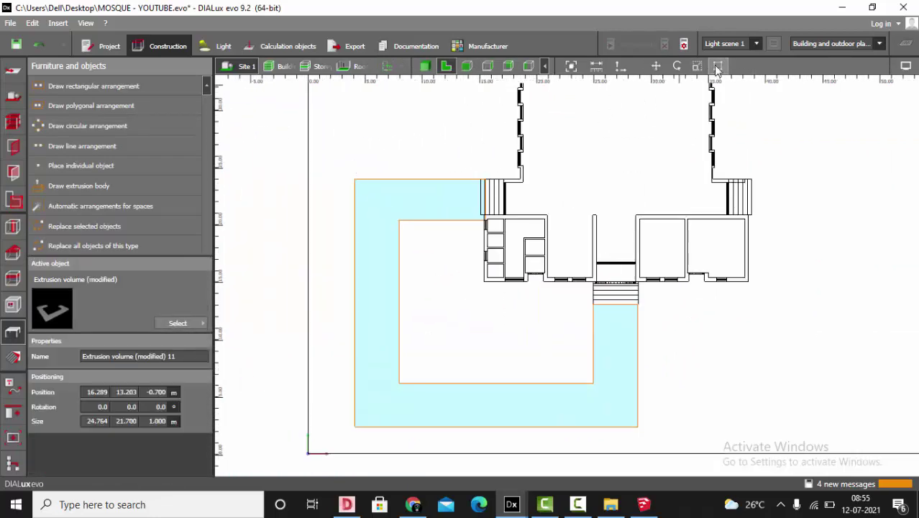
# Step: Move the walkway's inner edge at the side entrance into line with the toilet block wall
pyautogui.click(717, 66)
pyautogui.scroll(3, 416, 223)
pyautogui.moveTo(423, 221); pyautogui.dragTo(425, 211)
pyautogui.scroll(-8, 405, 286)
pyautogui.click(483, 369)
pyautogui.click(483, 370)
pyautogui.scroll(-4, 454, 369)
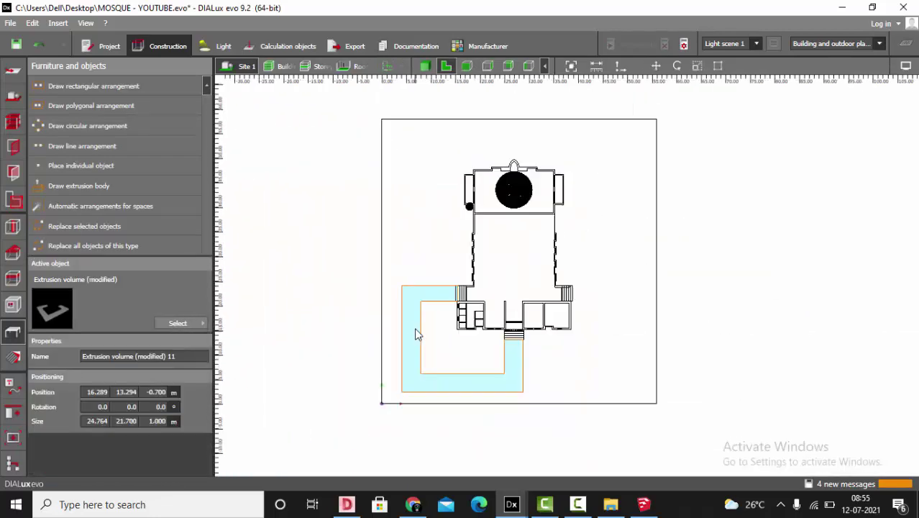
# Step: Place a copy of the walkway on the store side of the building and rotate it -180° about Z
pyautogui.scroll(2, 449, 223)
pyautogui.scroll(-2, 450, 222)
pyautogui.scroll(1, 450, 222)
pyautogui.click(656, 65)
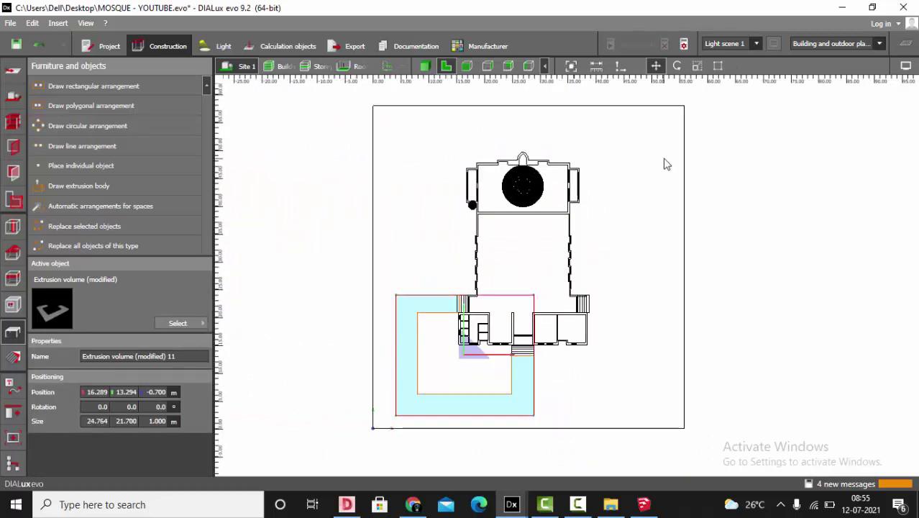
pyautogui.scroll(1, 610, 338)
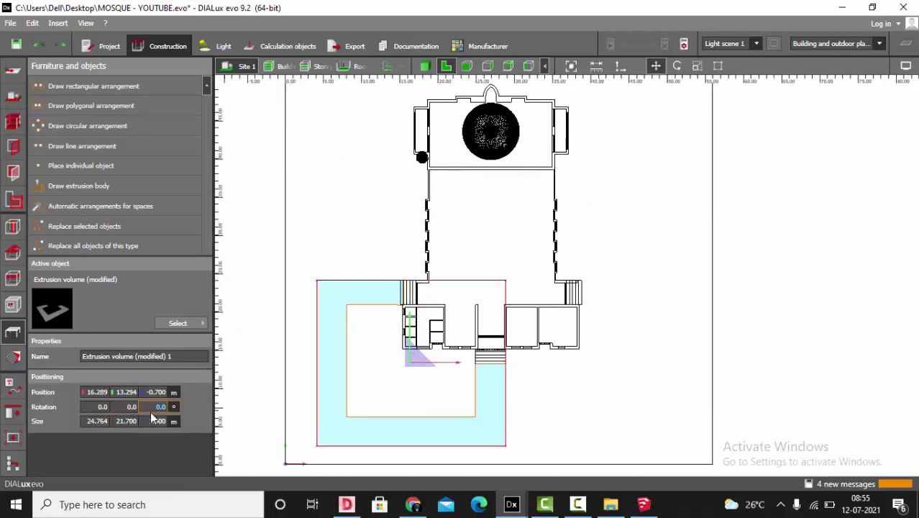
pyautogui.write('-180')
pyautogui.press('Return')
# Step: Flip the copied walkway 180° about X and move it to meet the store-side stairs, mirroring the first walkway
pyautogui.click(101, 407)
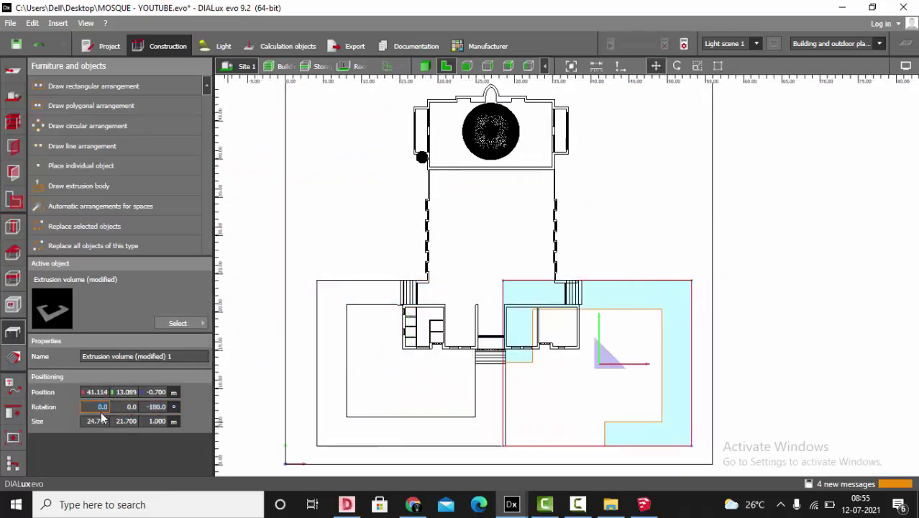
pyautogui.write('180')
pyautogui.press('Return')
pyautogui.scroll(2, 471, 365)
pyautogui.moveTo(630, 367); pyautogui.dragTo(598, 364)
pyautogui.scroll(-3, 575, 188)
pyautogui.scroll(2, 561, 308)
# Step: Edit the copied walkway's outline, moving its central corners to the first walkway's edge to remove the overlap
pyautogui.click(718, 66)
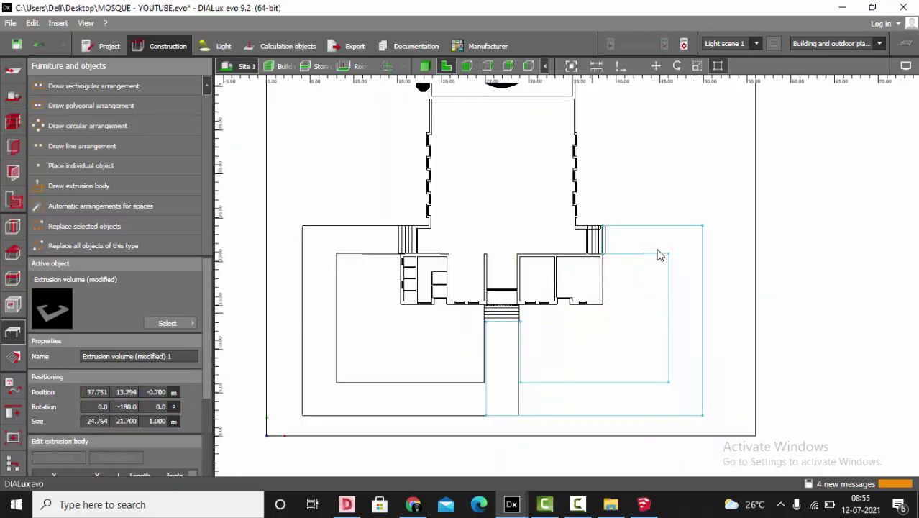
pyautogui.scroll(3, 570, 377)
pyautogui.moveTo(502, 301); pyautogui.dragTo(503, 384)
pyautogui.scroll(1, 481, 392)
pyautogui.moveTo(454, 433); pyautogui.dragTo(472, 421)
pyautogui.moveTo(452, 290); pyautogui.dragTo(503, 433)
pyautogui.scroll(-7, 601, 369)
# Step: Set the height of both walkway volumes to 0.01 m and view them in 3D
pyautogui.click(653, 391)
pyautogui.scroll(1, 653, 390)
pyautogui.keyDown('ctrl'); pyautogui.click(450, 397); pyautogui.keyUp('ctrl')
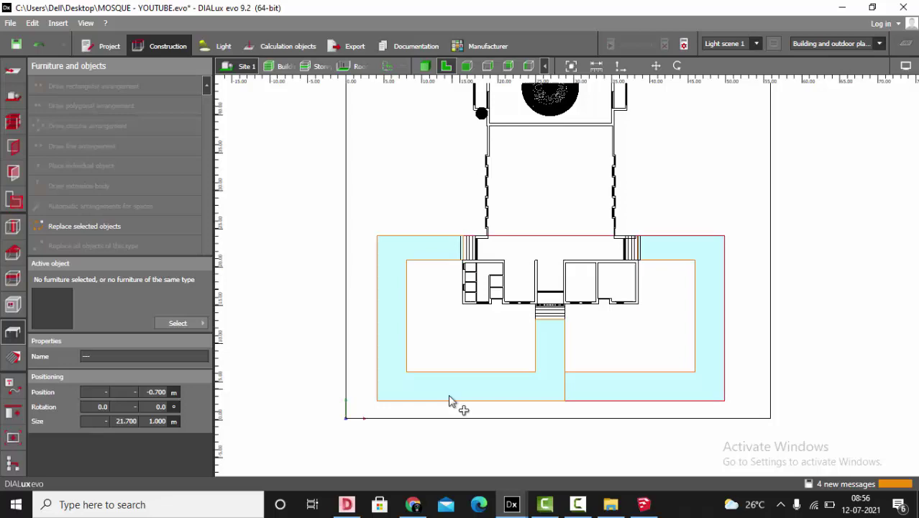
pyautogui.click(154, 425)
pyautogui.write('.01')
pyautogui.press('Return')
pyautogui.click(426, 67)
pyautogui.moveTo(565, 352); pyautogui.dragTo(513, 377, button='right')
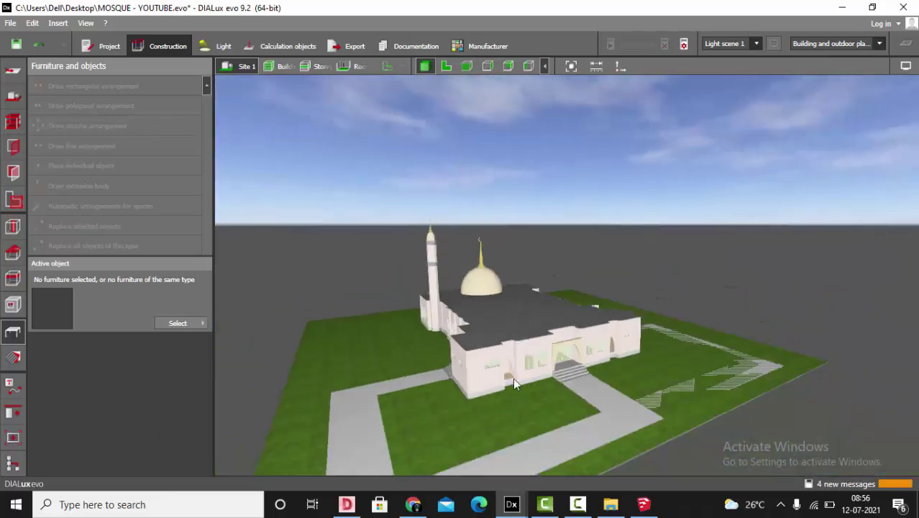
# Step: Raise the store-side walkway slightly in front view so it lies above the lawn, and return to 3D
pyautogui.scroll(3, 513, 378)
pyautogui.click(531, 445)
pyautogui.click(616, 412)
pyautogui.click(446, 67)
pyautogui.click(467, 66)
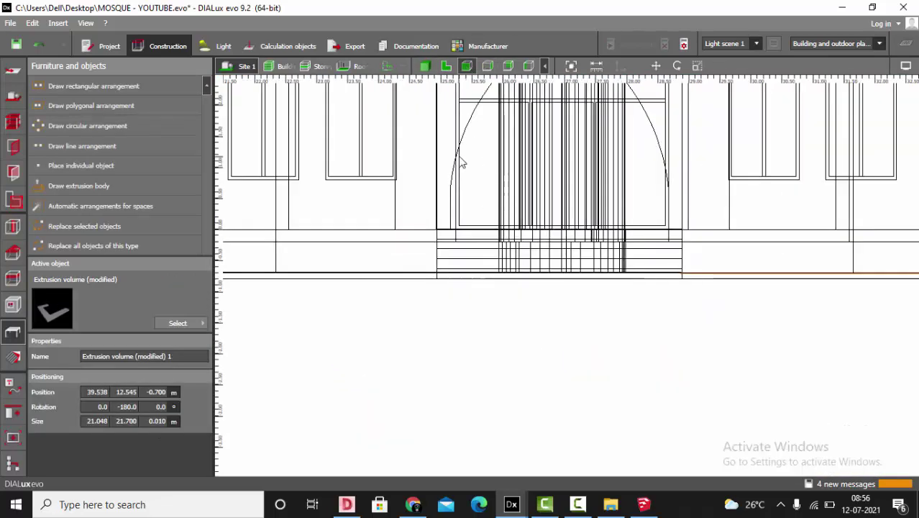
pyautogui.scroll(8, 689, 274)
pyautogui.click(653, 69)
pyautogui.scroll(3, 619, 237)
pyautogui.moveTo(542, 308); pyautogui.dragTo(542, 287)
pyautogui.click(518, 223)
pyautogui.click(426, 66)
pyautogui.scroll(-3, 544, 316)
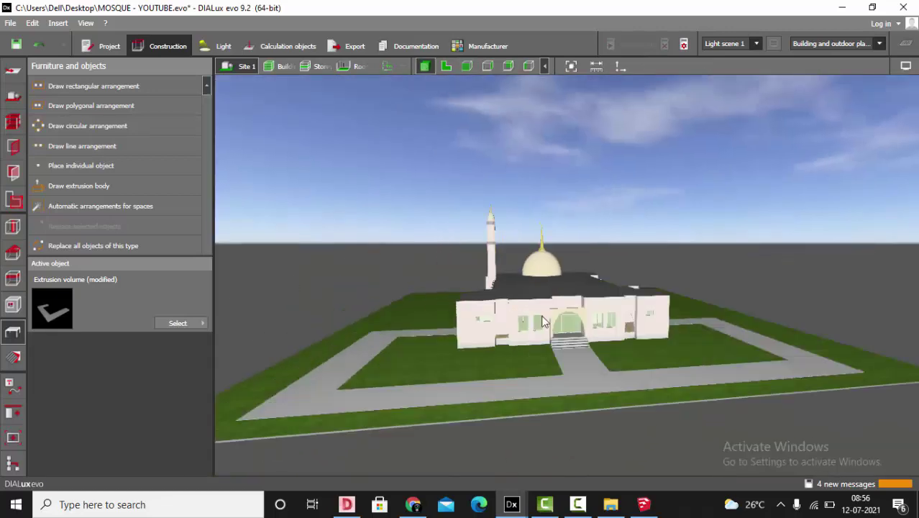
# Step: Choose the rectangular bonding stones material from the catalogue's outdoor floor textures as the active material
pyautogui.scroll(3, 544, 320)
pyautogui.moveTo(544, 320); pyautogui.dragTo(608, 348, button='right')
pyautogui.click(13, 358)
pyautogui.click(177, 320)
pyautogui.click(224, 148)
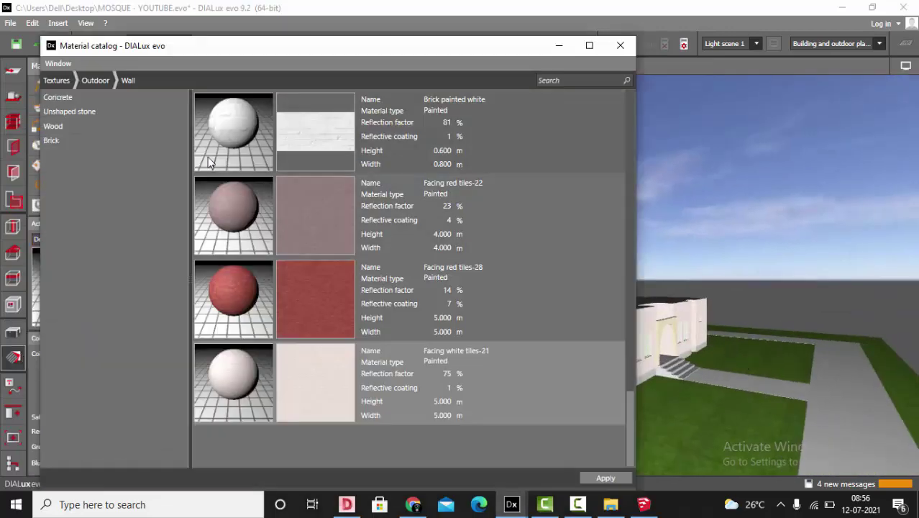
pyautogui.click(94, 80)
pyautogui.click(58, 111)
pyautogui.click(315, 298)
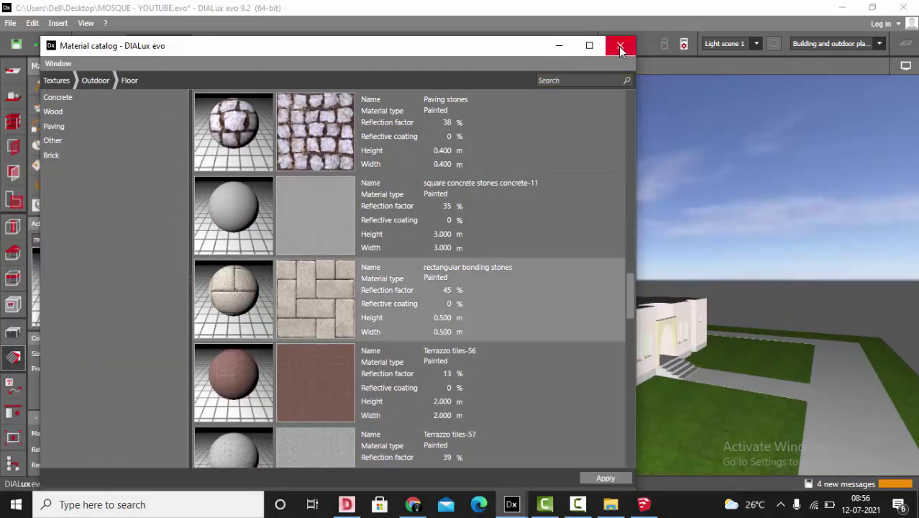
pyautogui.click(621, 46)
# Step: Apply rectangular bonding stones to the walkways with a texture size of 0.500 by 0.500 m
pyautogui.click(489, 272)
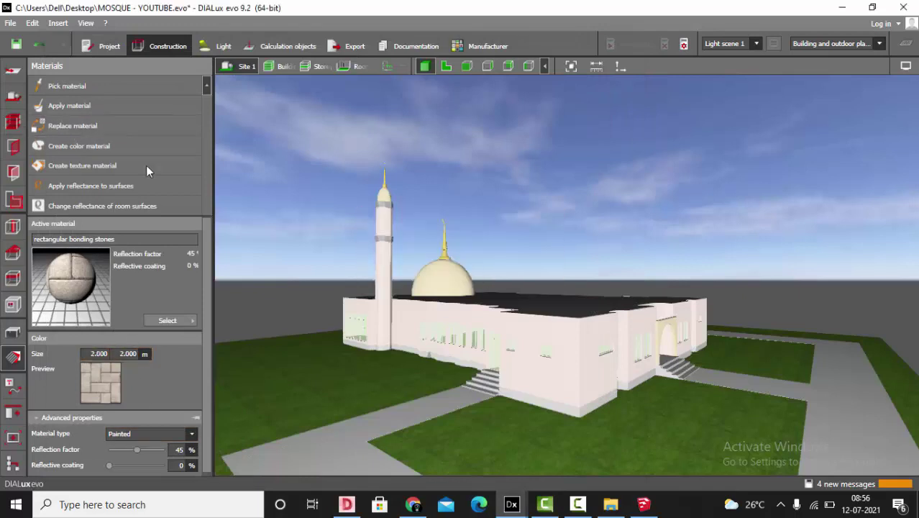
pyautogui.click(302, 442)
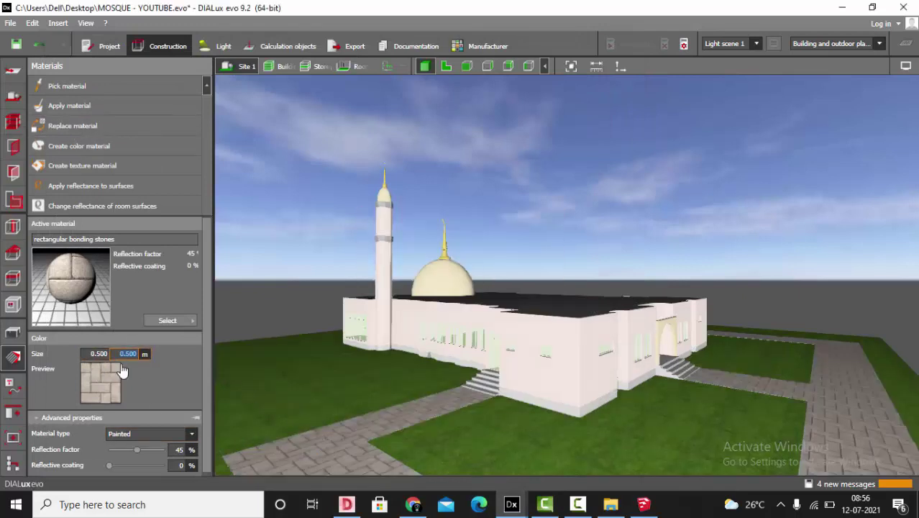
pyautogui.click(178, 450)
pyautogui.moveTo(328, 438); pyautogui.dragTo(526, 321)
# Step: Open the furniture object catalogue at the Addition category and enlarge its window
pyautogui.click(13, 333)
pyautogui.click(179, 323)
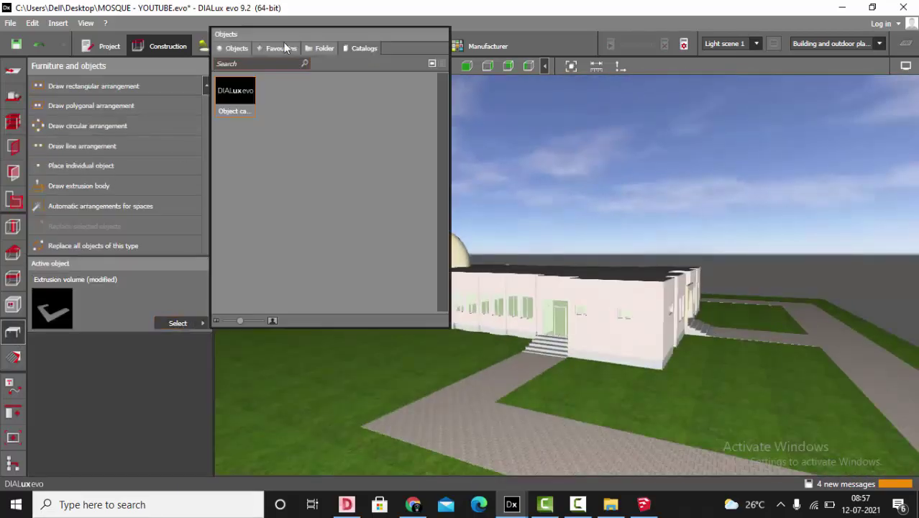
pyautogui.click(236, 91)
pyautogui.click(74, 188)
pyautogui.doubleClick(143, 62)
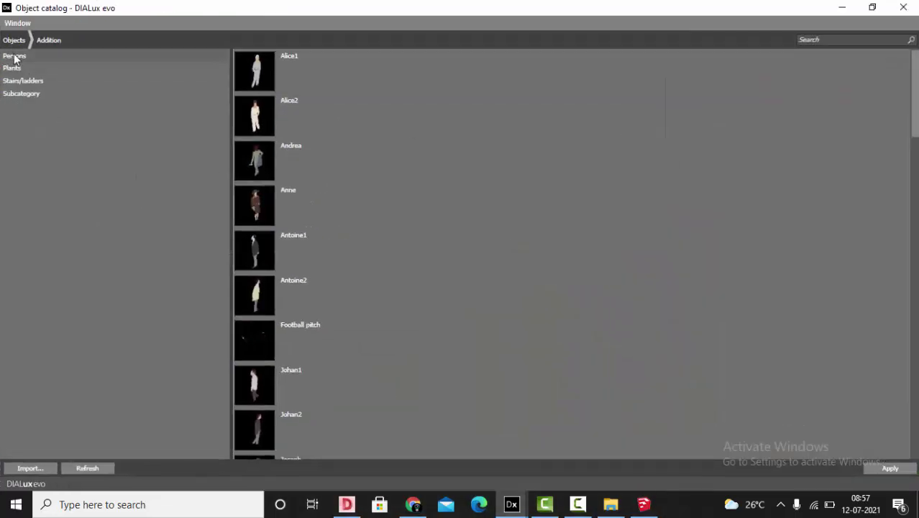
# Step: Browse the object catalogue's stairs, street planning, outdoor planning, shop design and sanitary categories for suitable outdoor objects
pyautogui.click(23, 81)
pyautogui.click(22, 94)
pyautogui.click(16, 41)
pyautogui.click(26, 120)
pyautogui.scroll(-20, 301, 187)
pyautogui.click(28, 107)
pyautogui.scroll(-20, 397, 253)
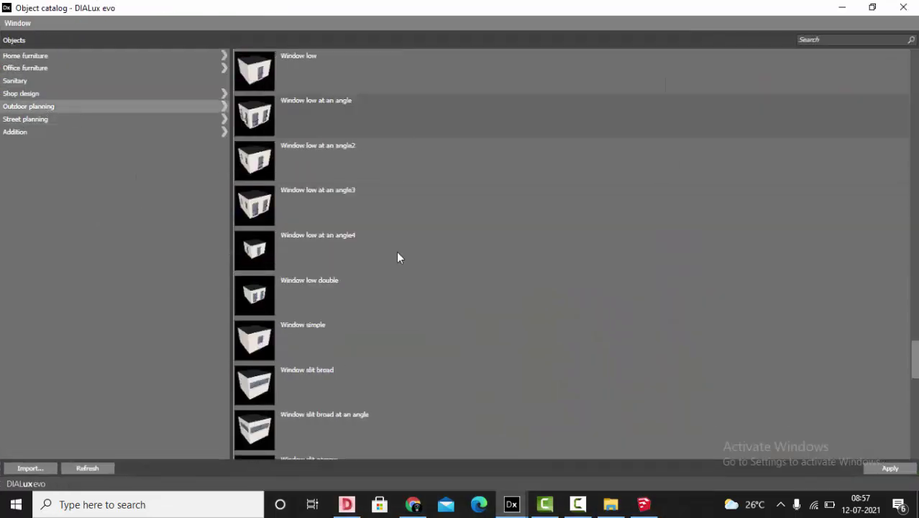
pyautogui.scroll(10, 398, 259)
pyautogui.click(27, 93)
pyautogui.click(16, 80)
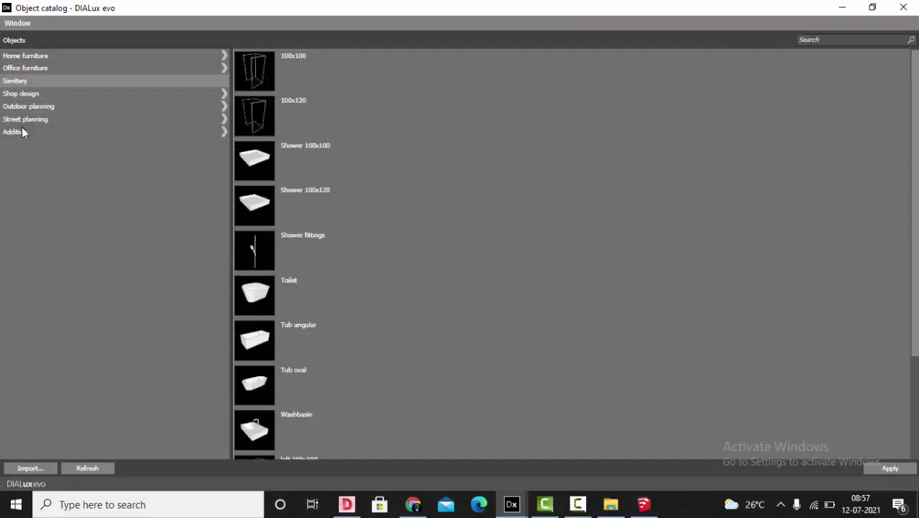
# Step: Choose the RTree04 tree from the Addition category as the active object
pyautogui.click(21, 132)
pyautogui.scroll(-3, 347, 239)
pyautogui.click(301, 300)
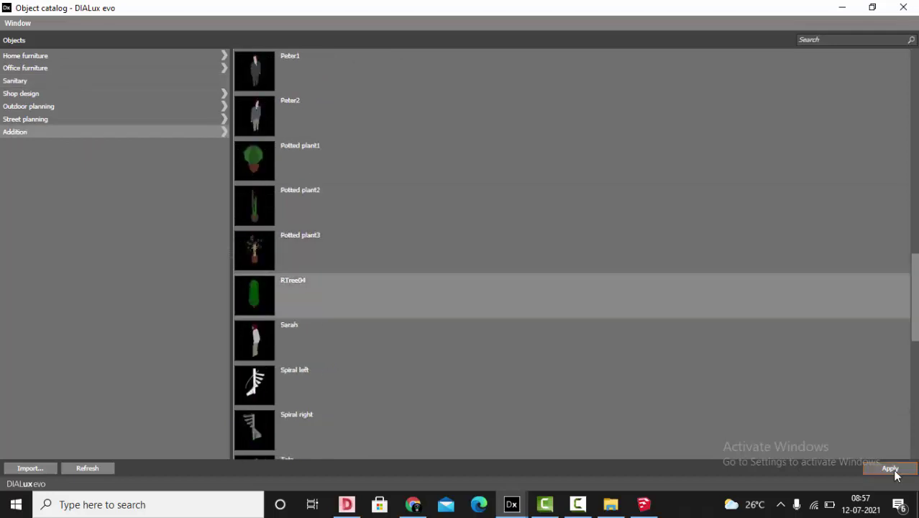
pyautogui.click(891, 469)
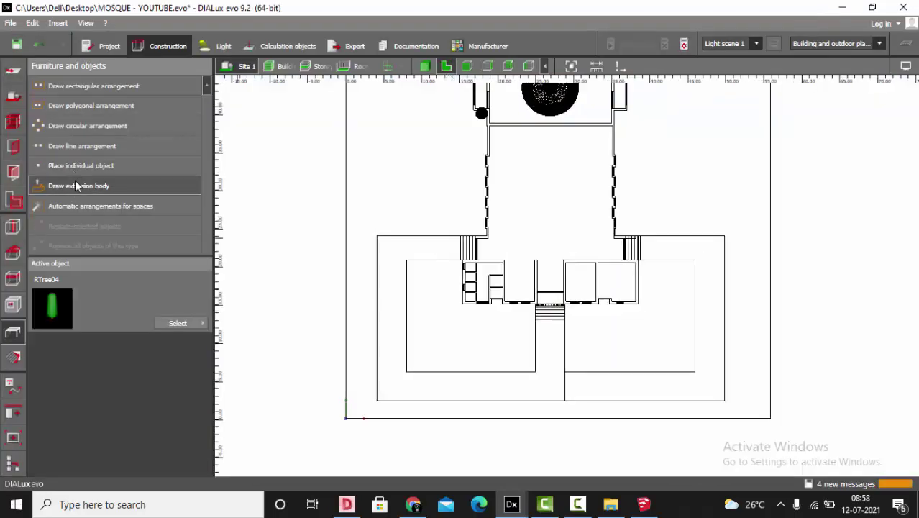
# Step: Place RTree04 trees in line arrangements, three along each side of the central walkway in front of the stairs
pyautogui.click(80, 147)
pyautogui.scroll(5, 606, 376)
pyautogui.moveTo(517, 247); pyautogui.dragTo(517, 338)
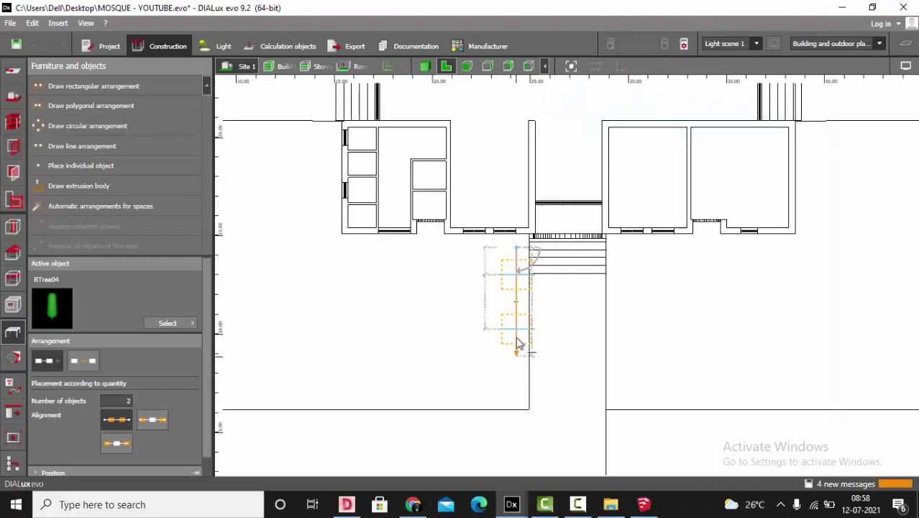
pyautogui.click(525, 423)
pyautogui.scroll(3, 572, 321)
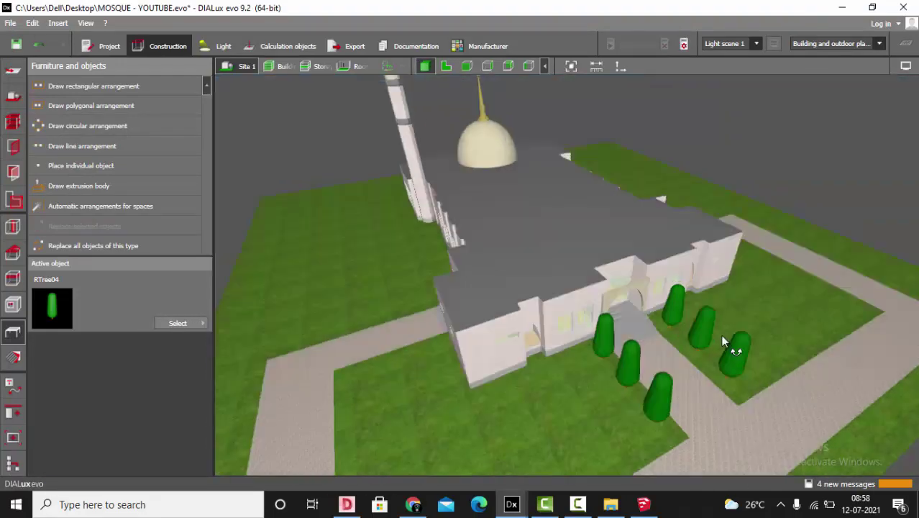
# Step: Delete the RTree04 trees standing along the front walkway
pyautogui.scroll(-5, 743, 312)
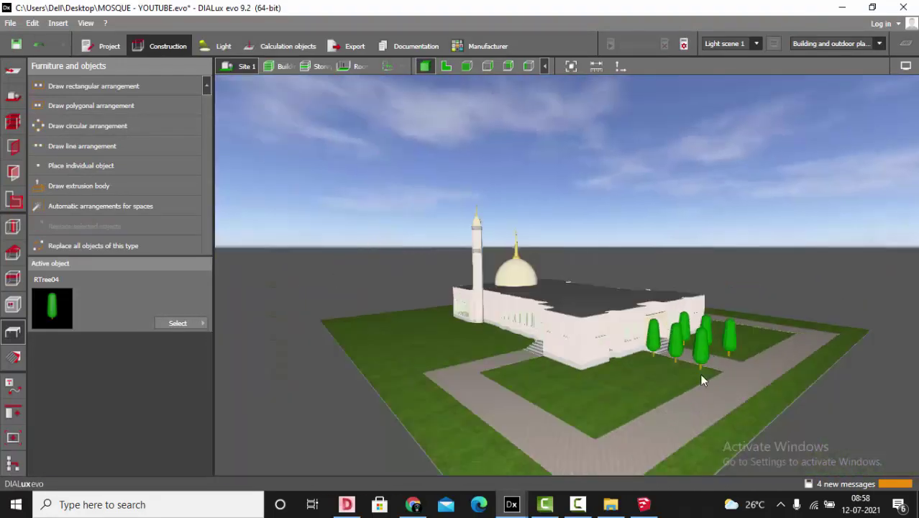
pyautogui.scroll(3, 719, 350)
pyautogui.click(719, 350)
pyautogui.press('Delete')
# Step: Search the object catalogue for TREE, make the palm tree the active object and place one on the lawn beside the front stairs
pyautogui.click(177, 323)
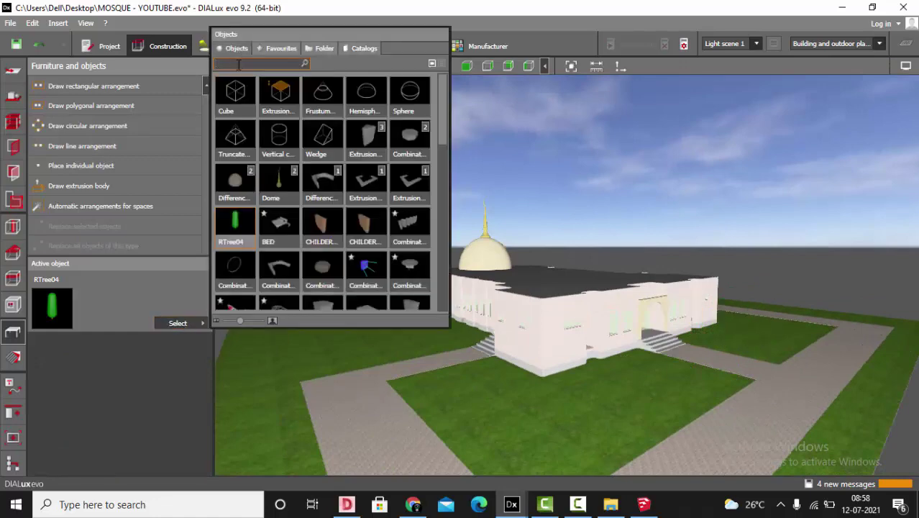
pyautogui.click(240, 64)
pyautogui.write('TREE')
pyautogui.click(80, 165)
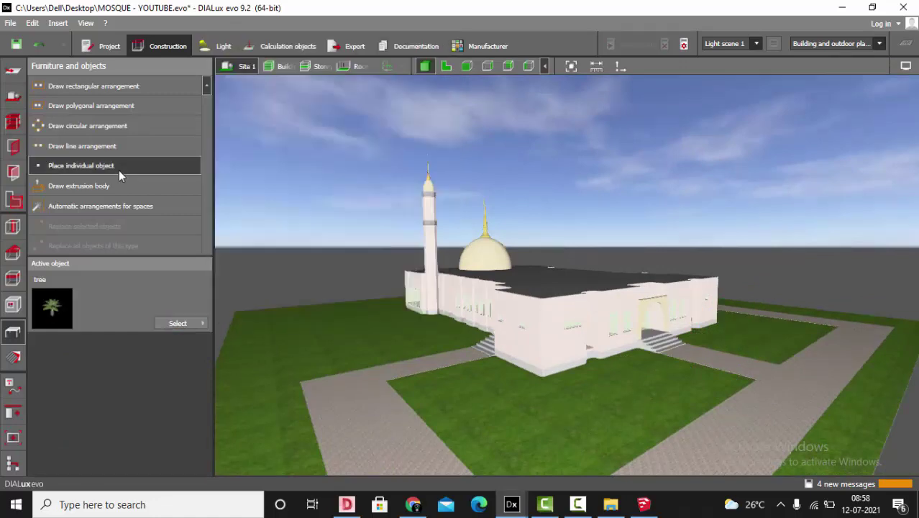
pyautogui.click(628, 370)
# Step: Set the palm tree's footprint size to 1.5 m by 1.5 m
pyautogui.doubleClick(97, 421)
pyautogui.write('1')
pyautogui.doubleClick(126, 422)
pyautogui.write('1')
pyautogui.doubleClick(164, 422)
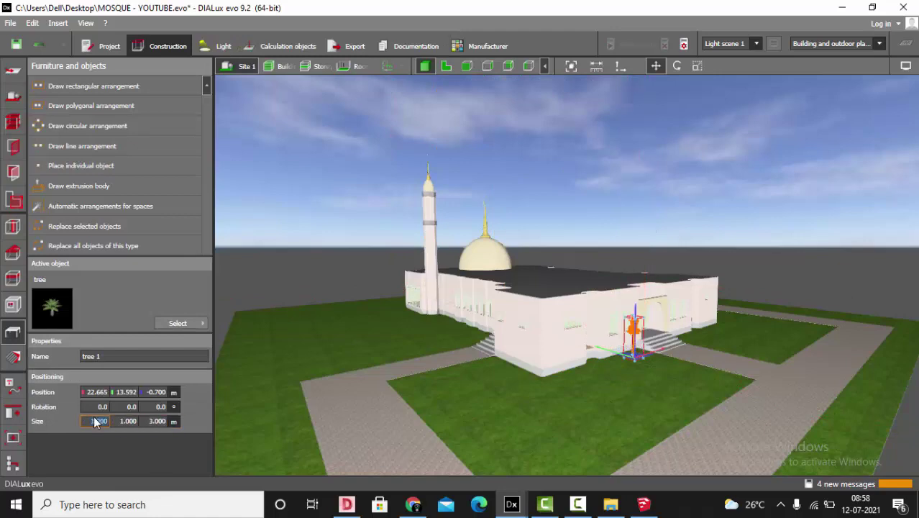
pyautogui.write('.5')
pyautogui.press('Return')
pyautogui.doubleClick(125, 420)
pyautogui.write('1.5')
pyautogui.press('Return')
# Step: Move the palm tree in plan closer to the near edge of the front stairs
pyautogui.click(446, 66)
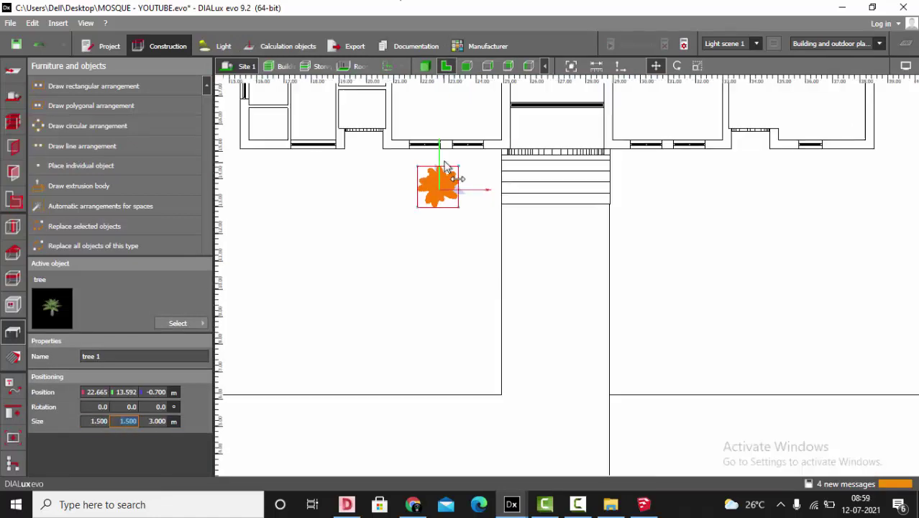
pyautogui.scroll(3, 446, 171)
pyautogui.moveTo(441, 204); pyautogui.dragTo(504, 200)
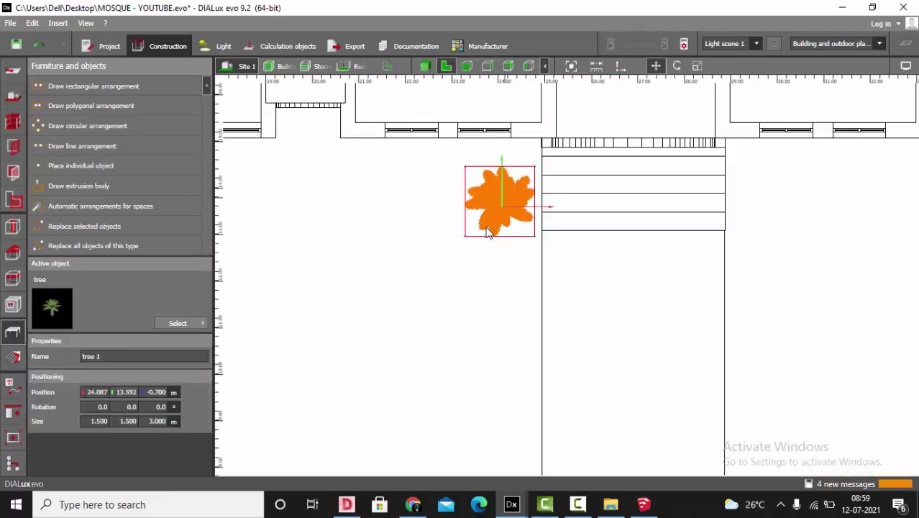
pyautogui.scroll(2, 508, 198)
# Step: Copy the palm tree to the opposite side of the front stairs
pyautogui.moveTo(492, 200); pyautogui.dragTo(871, 213)
pyautogui.scroll(-2, 503, 199)
pyautogui.hotkey('ctrl', 'c')
pyautogui.hotkey('ctrl', 'v')
pyautogui.scroll(-2, 449, 214)
pyautogui.keyDown('ctrl'); pyautogui.click(466, 216); pyautogui.keyUp('ctrl')
pyautogui.click(461, 248)
pyautogui.click(475, 205)
pyautogui.hotkey('ctrl', 'c')
pyautogui.hotkey('ctrl', 'v')
pyautogui.scroll(-1, 496, 191)
pyautogui.moveTo(491, 164); pyautogui.dragTo(501, 220)
pyautogui.press('Delete')
# Step: Copy the pair of palm trees three times along the front walkway to form four evenly spaced rows
pyautogui.click(503, 208)
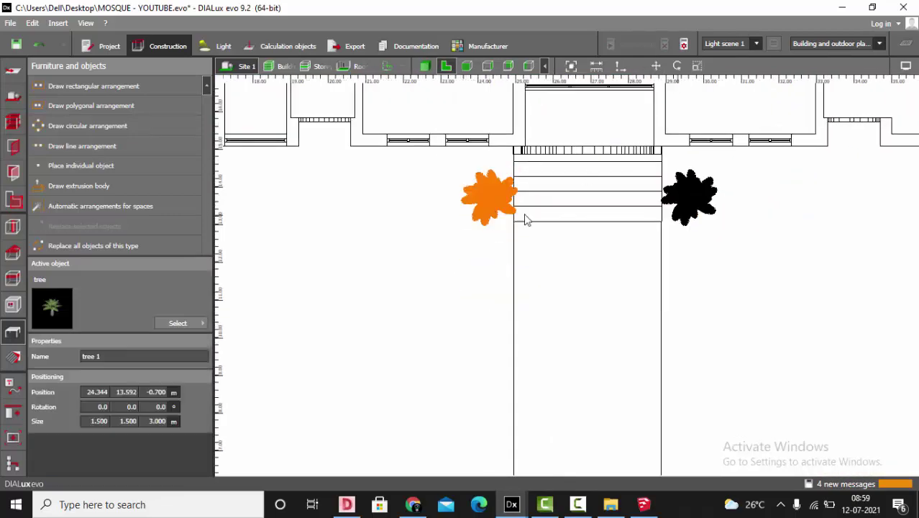
pyautogui.keyDown('ctrl'); pyautogui.click(680, 198); pyautogui.keyUp('ctrl')
pyautogui.hotkey('ctrl', 'c')
pyautogui.hotkey('ctrl', 'v')
pyautogui.scroll(-2, 561, 232)
pyautogui.moveTo(589, 152); pyautogui.dragTo(572, 265)
pyautogui.hotkey('ctrl', 'c')
pyautogui.hotkey('ctrl', 'v')
pyautogui.click(573, 270)
pyautogui.hotkey('ctrl', 'v')
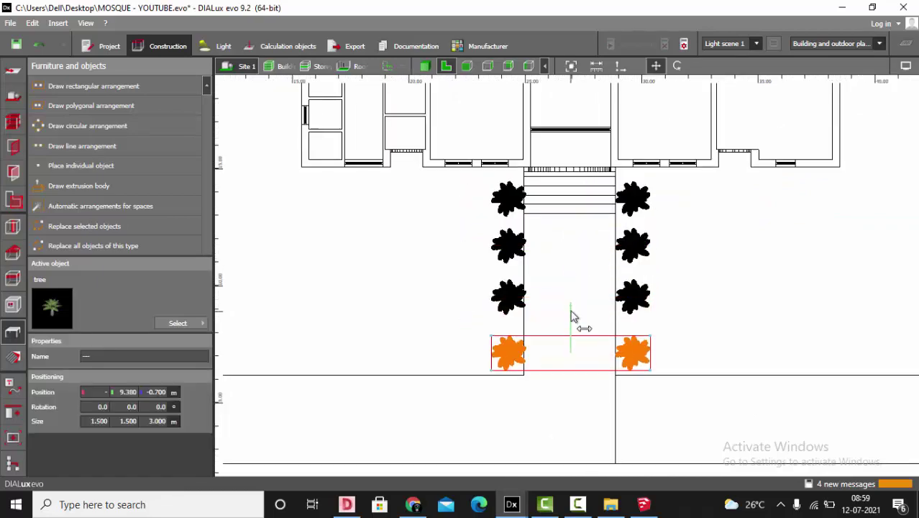
# Step: Try a new dark green colour material (red 11, green 101, blue 21) on the palm leaves in the 3D view
pyautogui.click(430, 69)
pyautogui.click(733, 328)
pyautogui.scroll(4, 719, 332)
pyautogui.scroll(-4, 676, 348)
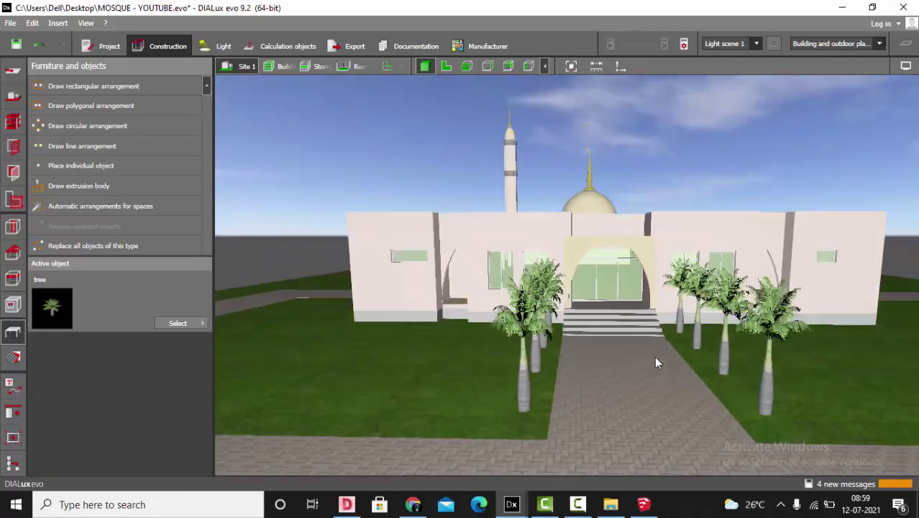
pyautogui.moveTo(655, 360); pyautogui.dragTo(707, 349, button='right')
pyautogui.scroll(5, 707, 348)
pyautogui.click(13, 357)
pyautogui.click(67, 85)
pyautogui.scroll(3, 720, 310)
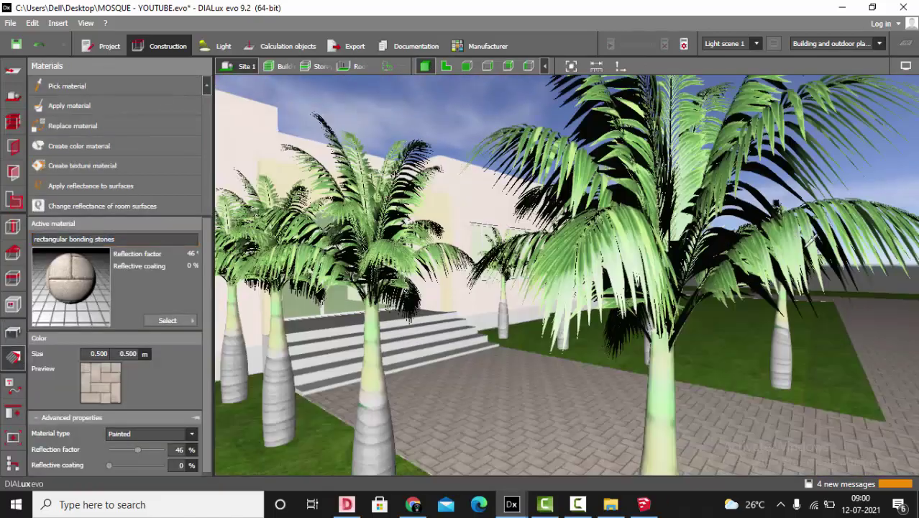
pyautogui.click(803, 235)
pyautogui.click(79, 145)
pyautogui.click(121, 382)
pyautogui.scroll(-10, 823, 340)
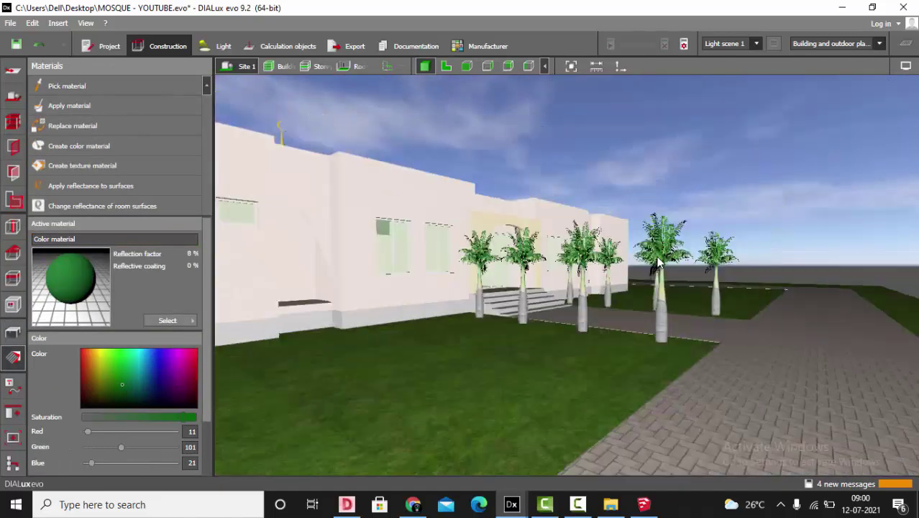
pyautogui.moveTo(823, 335); pyautogui.dragTo(725, 365, button='right')
pyautogui.scroll(7, 719, 327)
pyautogui.scroll(-6, 648, 324)
pyautogui.moveTo(561, 324); pyautogui.dragTo(672, 328, button='right')
pyautogui.scroll(-3, 634, 353)
pyautogui.scroll(10, 673, 333)
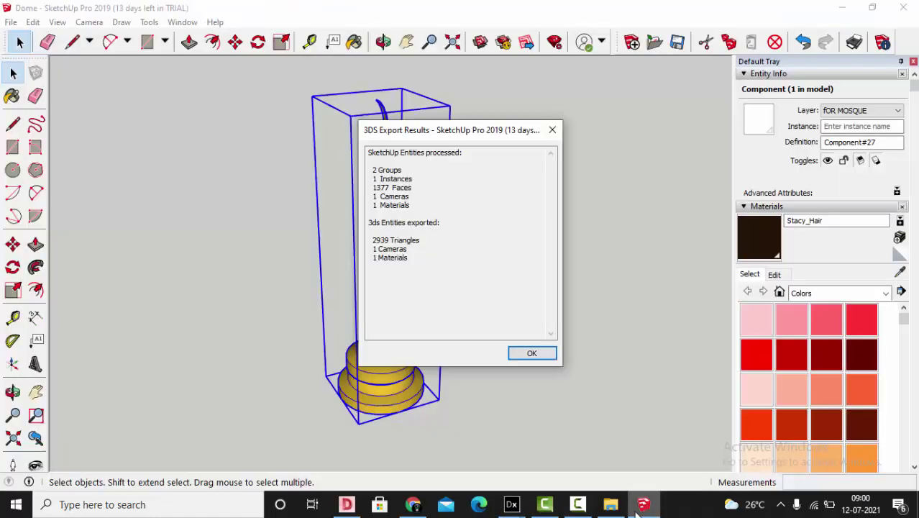
# Step: Dismiss the 3DS export results in SketchUp and close that program
pyautogui.click(532, 352)
pyautogui.click(905, 9)
pyautogui.click(466, 281)
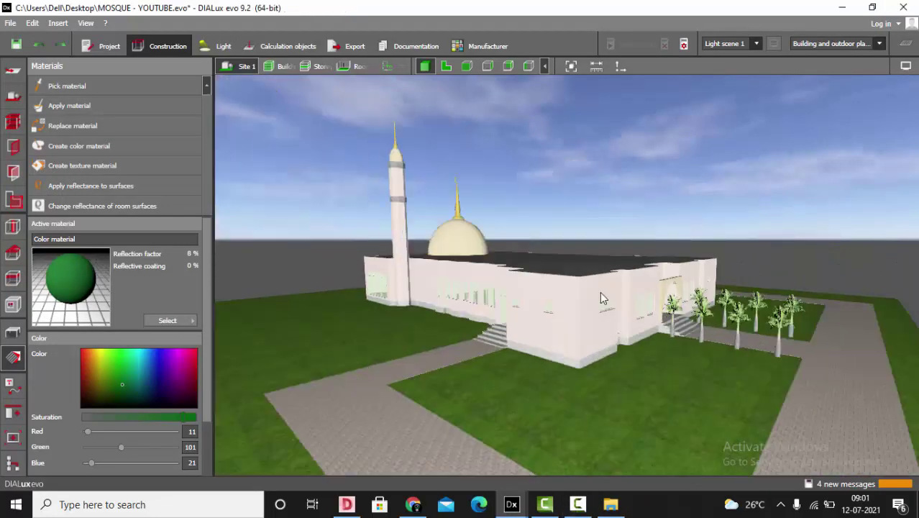
# Step: Copy a palm tree from the front walkway and place two copies beside the side walkway near the minaret-side stairs
pyautogui.click(754, 306)
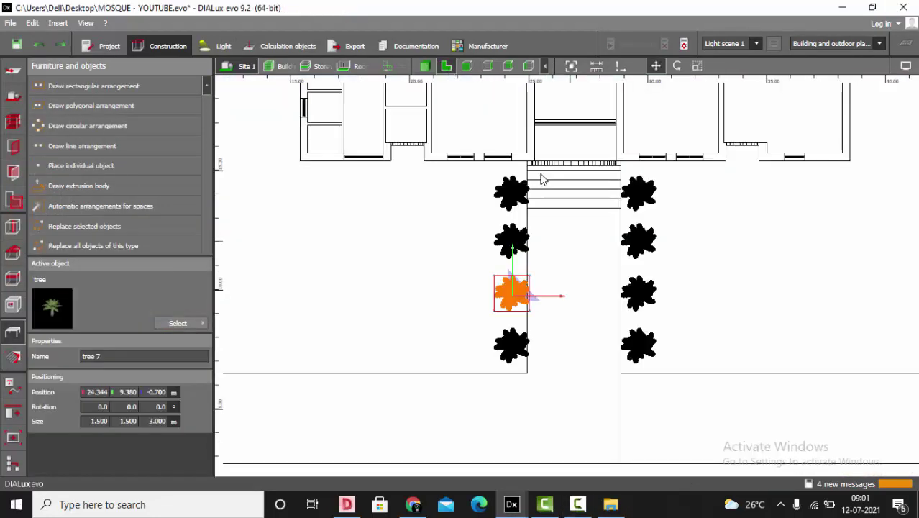
pyautogui.scroll(-3, 543, 180)
pyautogui.click(404, 132)
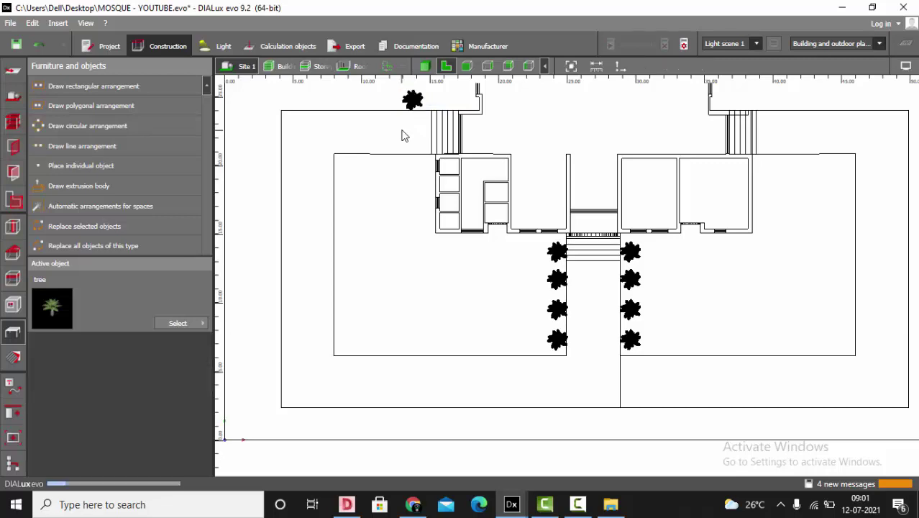
pyautogui.click(413, 101)
pyautogui.hotkey('ctrl', 'c')
pyautogui.hotkey('ctrl', 'v')
pyautogui.click(356, 114)
# Step: Move the outer of the two side palm trees across the side walkway to the opposite lawn by the stairs
pyautogui.click(426, 66)
pyautogui.moveTo(481, 175); pyautogui.dragTo(568, 240, button='right')
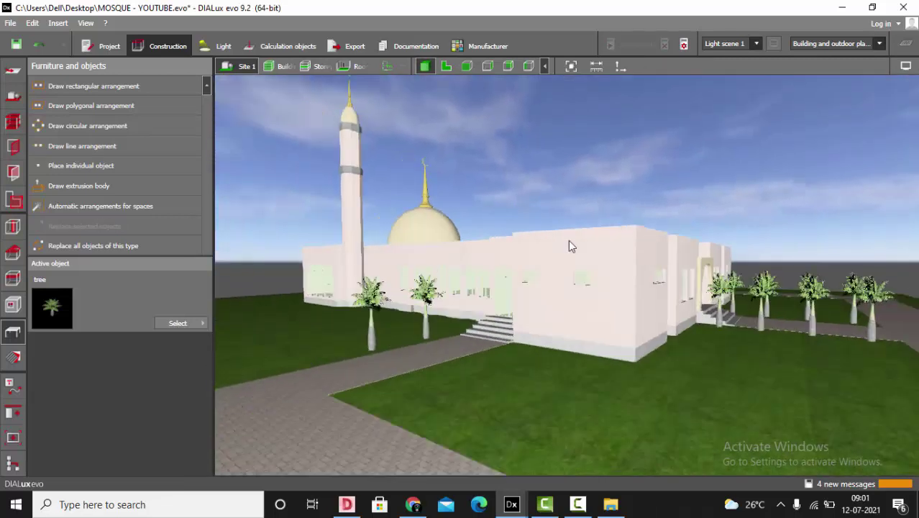
pyautogui.scroll(1, 568, 240)
pyautogui.click(361, 302)
pyautogui.click(445, 66)
pyautogui.click(655, 66)
pyautogui.scroll(1, 376, 92)
pyautogui.moveTo(370, 102); pyautogui.dragTo(420, 181)
pyautogui.click(426, 66)
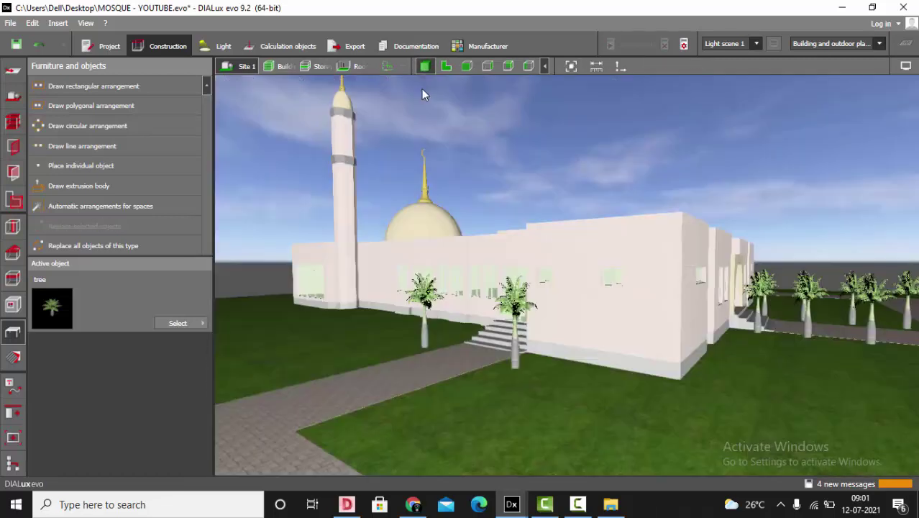
# Step: Examine the mosque and its palm trees in full-screen and normal 3D views, declining the save reminder
pyautogui.click(906, 66)
pyautogui.moveTo(650, 176); pyautogui.dragTo(632, 180)
pyautogui.click(906, 66)
pyautogui.scroll(-3, 513, 160)
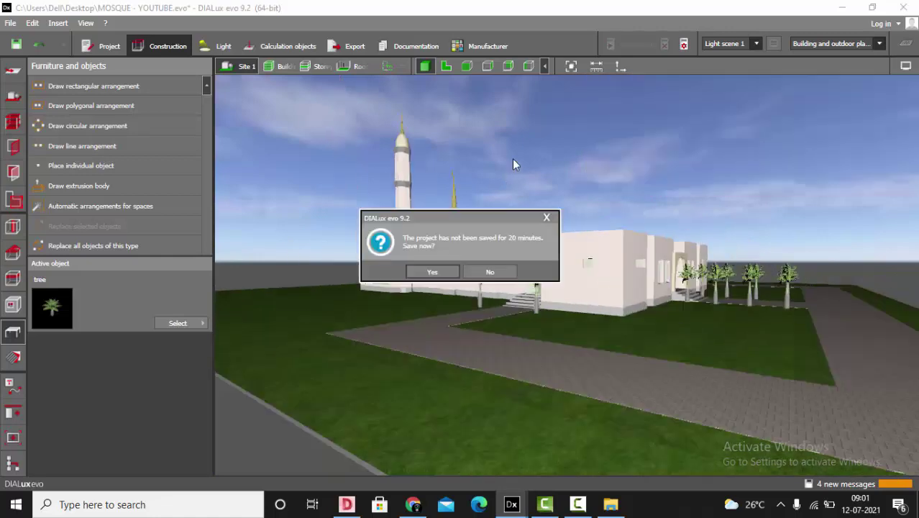
pyautogui.click(489, 271)
pyautogui.scroll(3, 514, 266)
pyautogui.moveTo(514, 259); pyautogui.dragTo(569, 220, button='right')
# Step: Pick the outer wall's Facing white tiles-21 material and set its reflection factor to 50 %
pyautogui.click(13, 357)
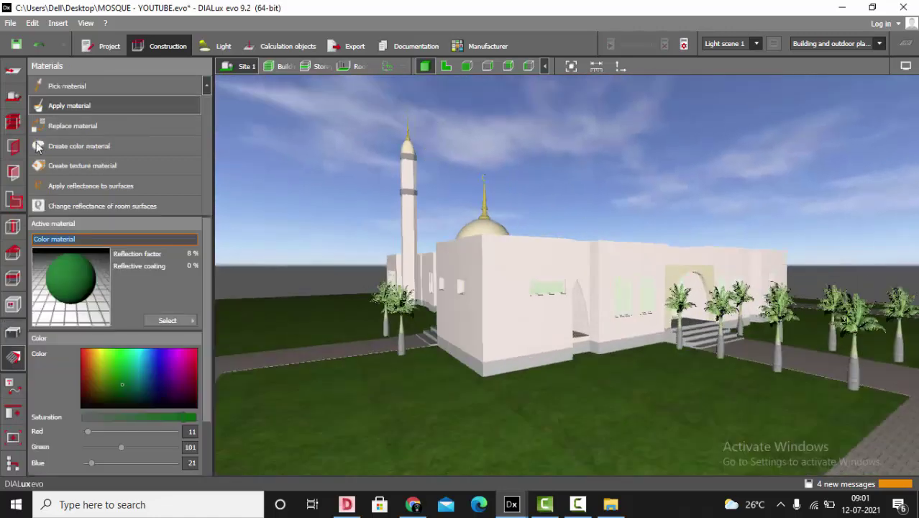
pyautogui.click(67, 86)
pyautogui.click(511, 309)
pyautogui.write('40')
pyautogui.press('Return')
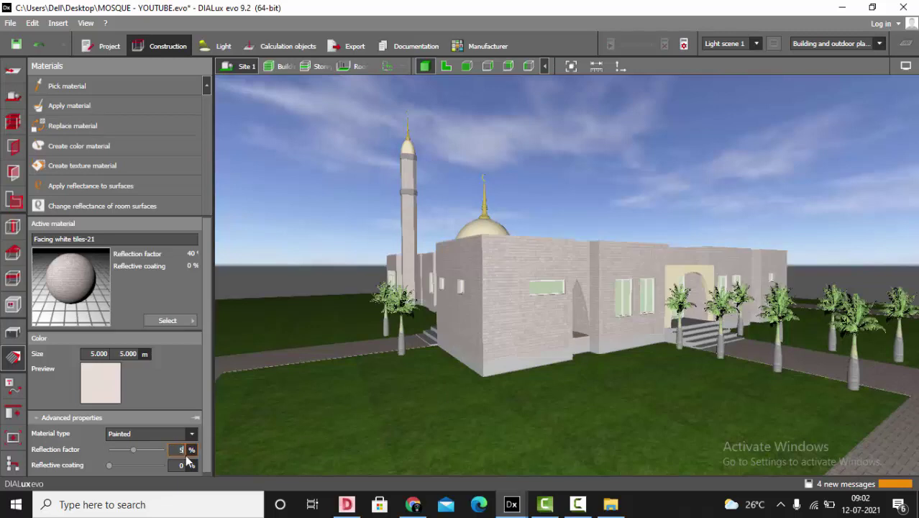
pyautogui.press('Return')
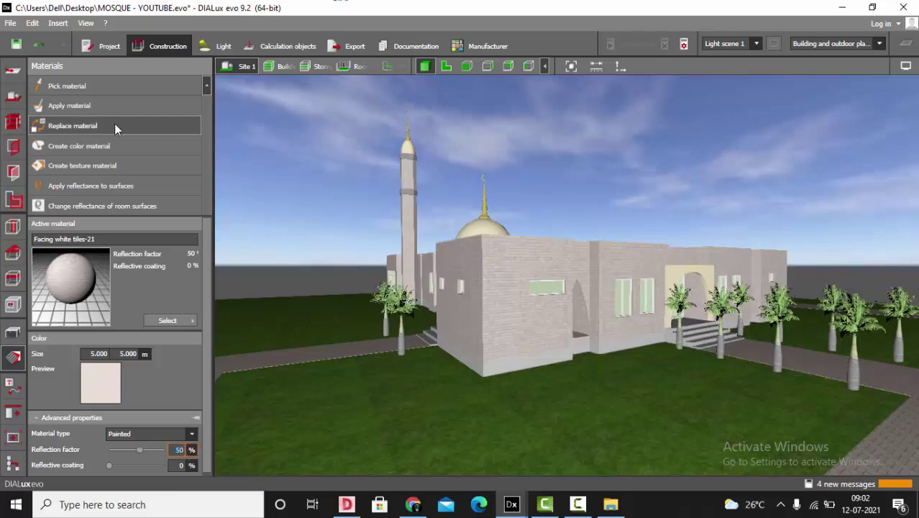
# Step: Save the project and return to the furniture and objects tools with the whole mosque in view
pyautogui.hotkey('ctrl', 's')
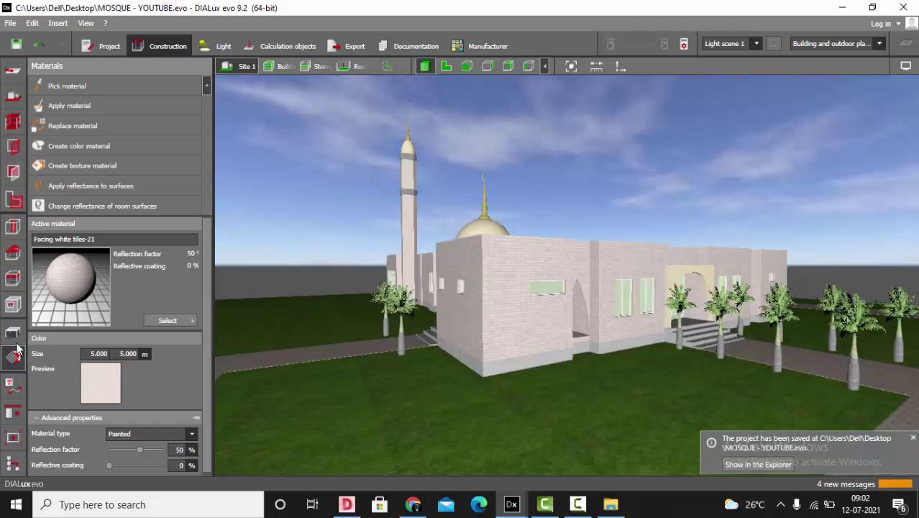
pyautogui.click(13, 333)
pyautogui.moveTo(504, 312); pyautogui.dragTo(545, 394)
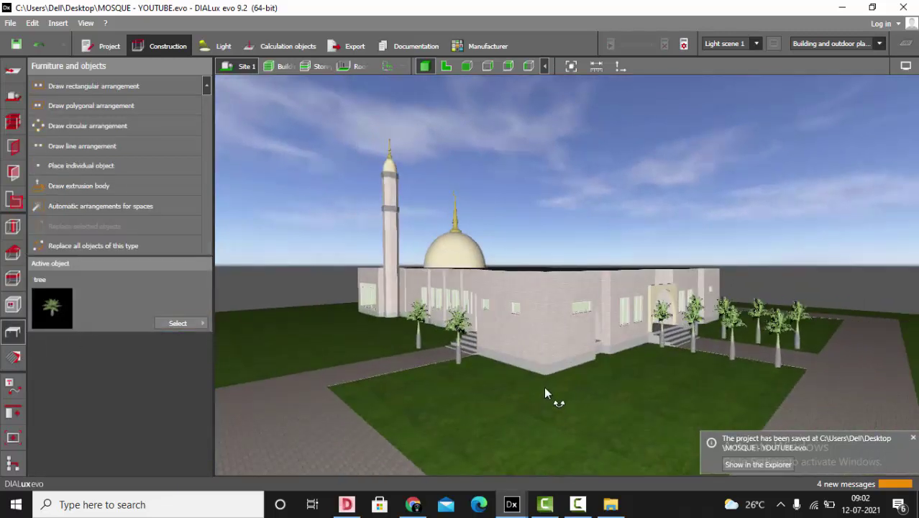